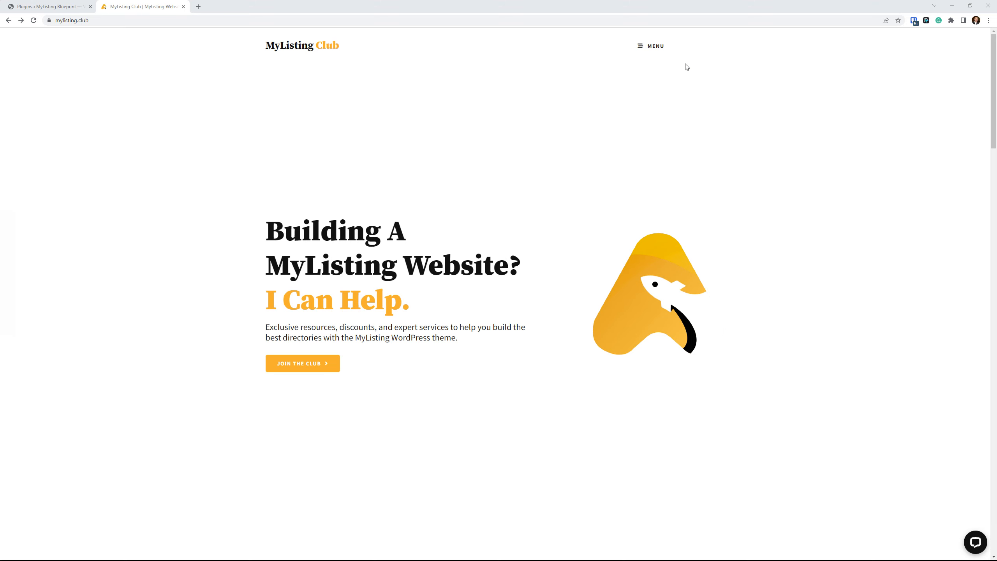
# - Search the MyListing Resources for "uipress" and open the guide on supercharging the MyListing WordPress dashboard with UiPress
pyautogui.click(647, 45)
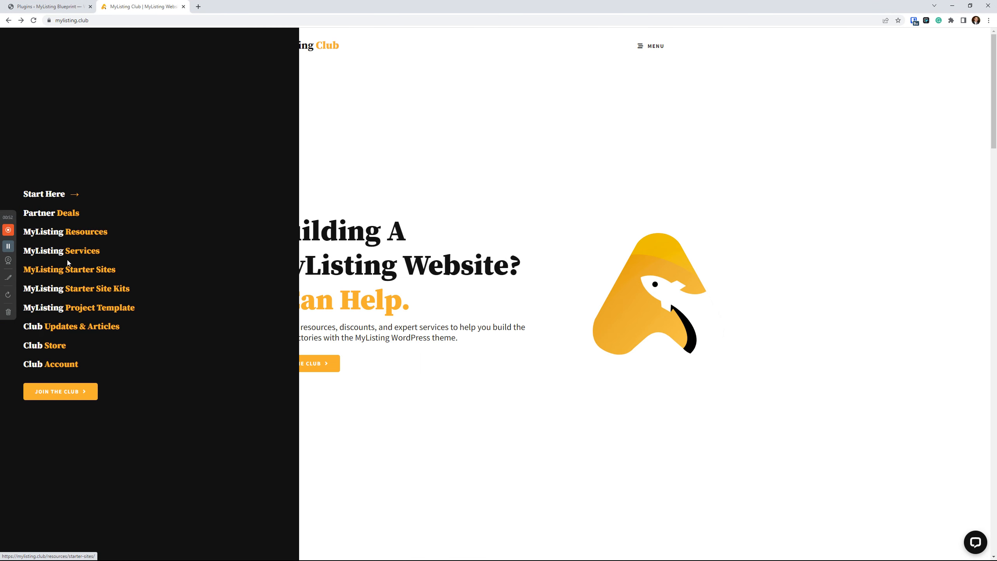
pyautogui.click(74, 232)
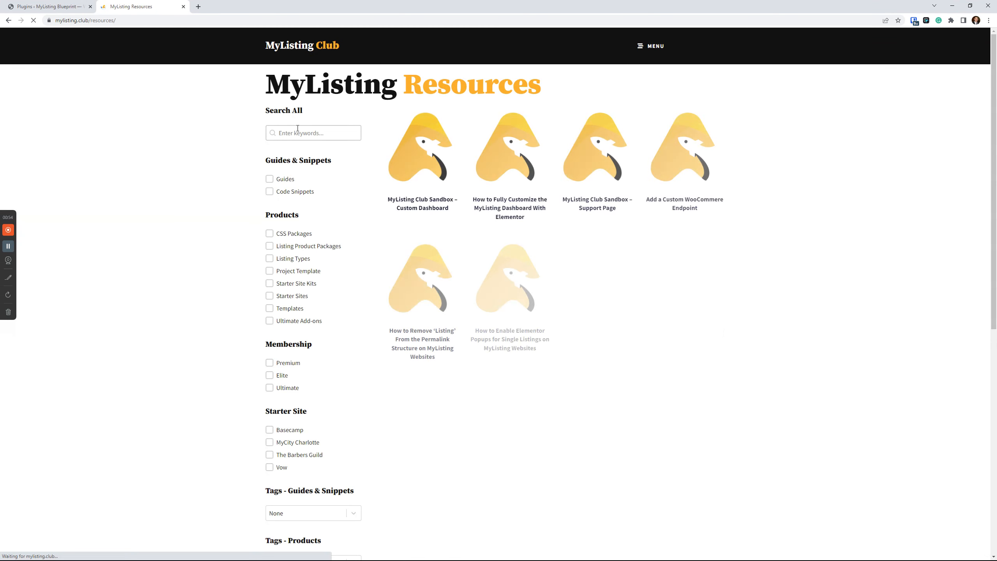
pyautogui.click(270, 179)
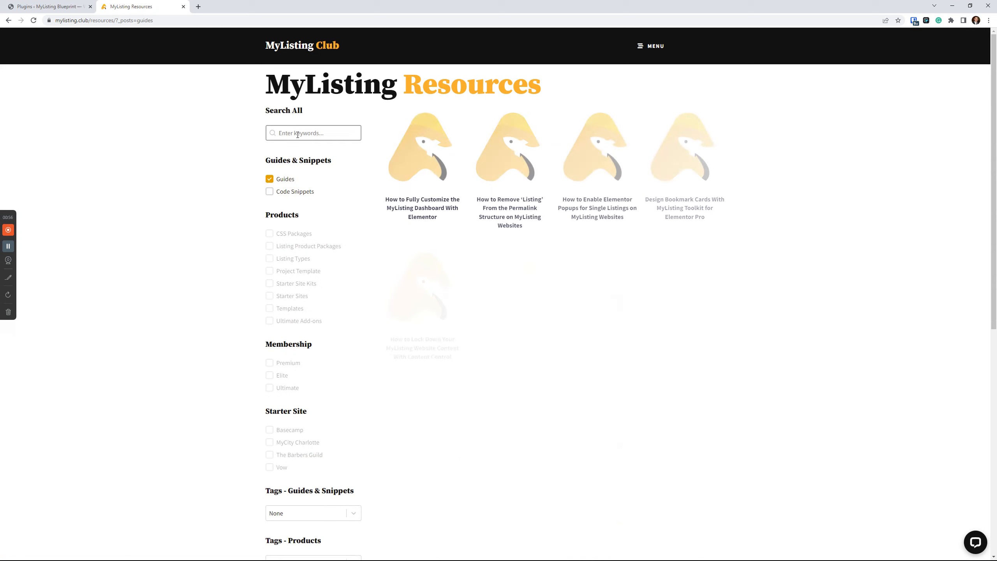
pyautogui.click(270, 179)
pyautogui.click(294, 134)
pyautogui.write('uipress')
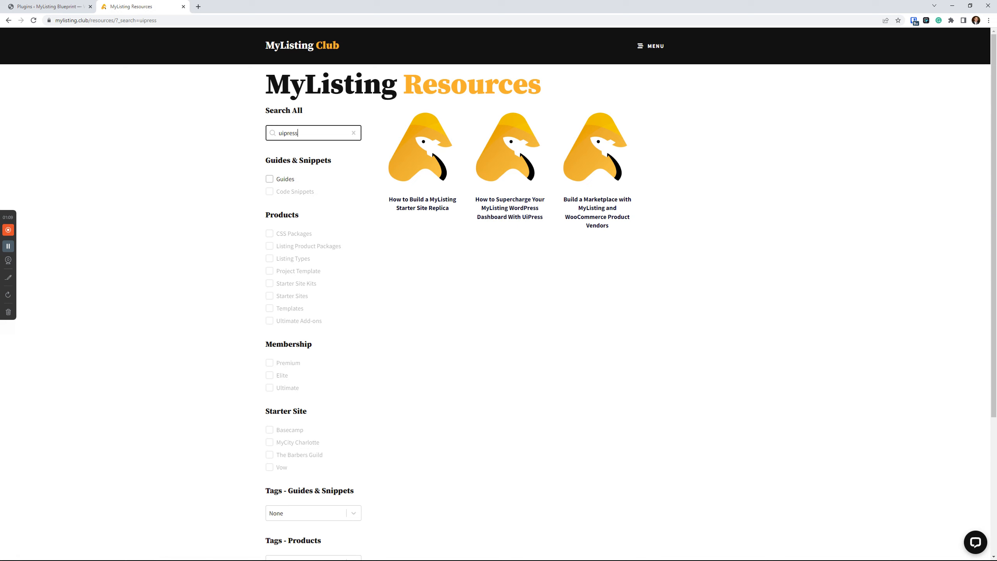
pyautogui.click(749, 306)
pyautogui.click(529, 186)
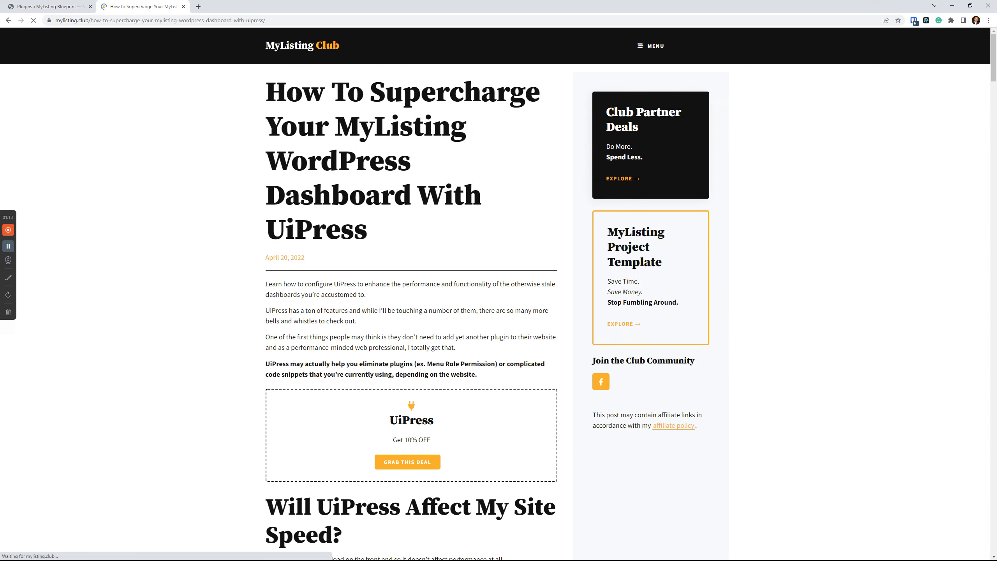
# - Skim the UiPress guide from the initial setup through white labeling, display mode and styles to the Overview Page section
pyautogui.scroll(-3, 121, 310)
pyautogui.scroll(3, 120, 310)
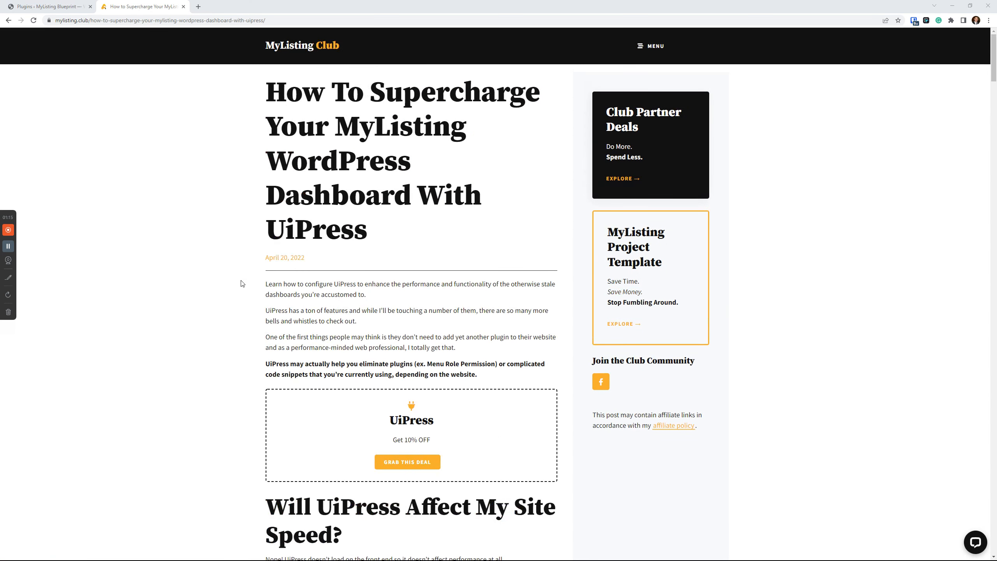
pyautogui.moveTo(323, 258); pyautogui.dragTo(253, 258)
pyautogui.click(208, 258)
pyautogui.scroll(-2, 216, 268)
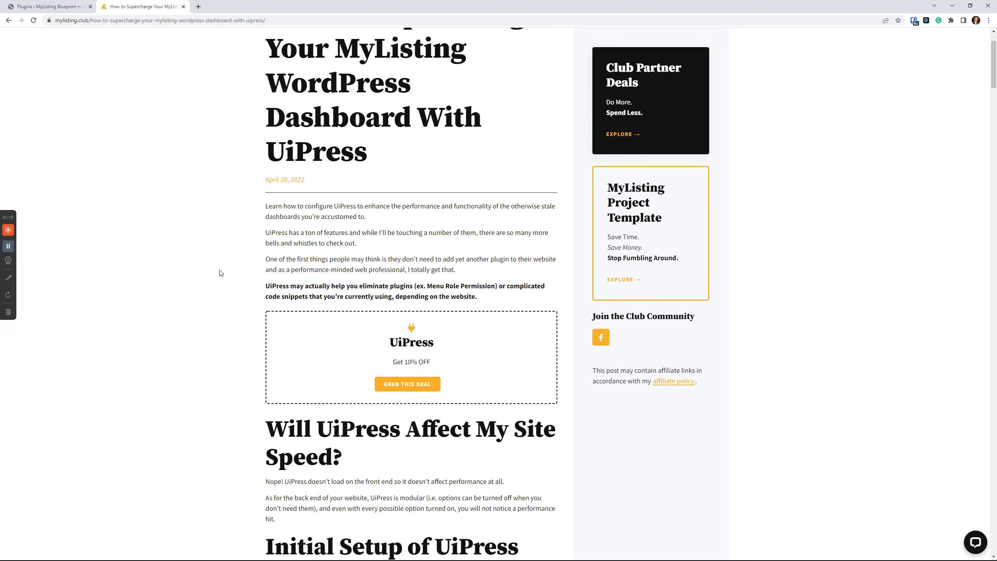
pyautogui.scroll(-15, 220, 273)
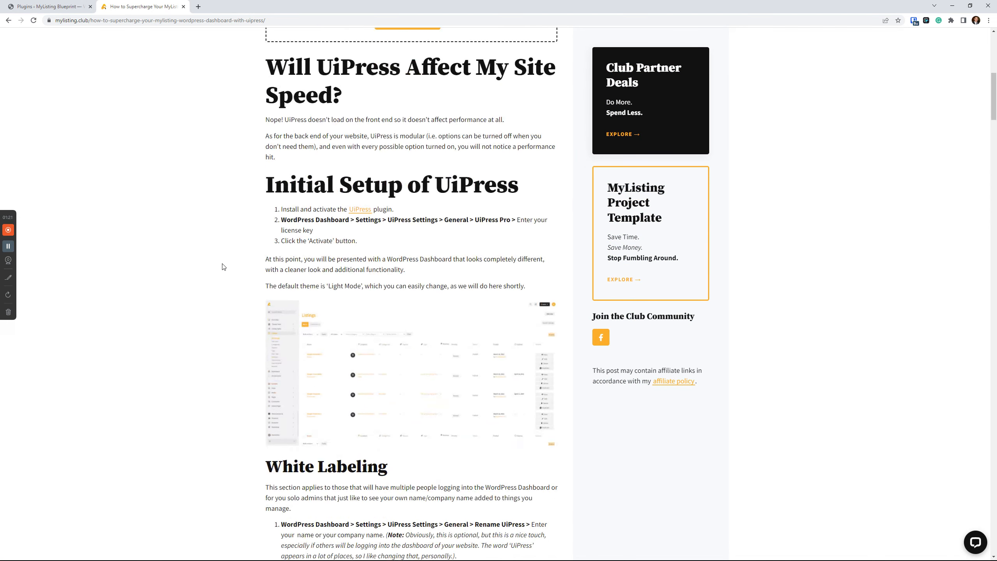
pyautogui.scroll(-20, 222, 267)
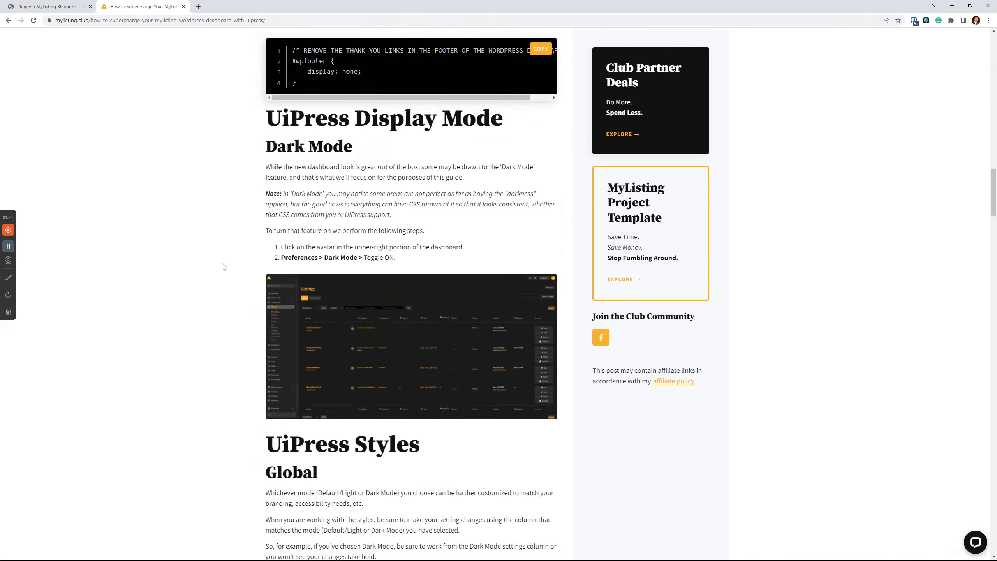
pyautogui.scroll(-20, 222, 267)
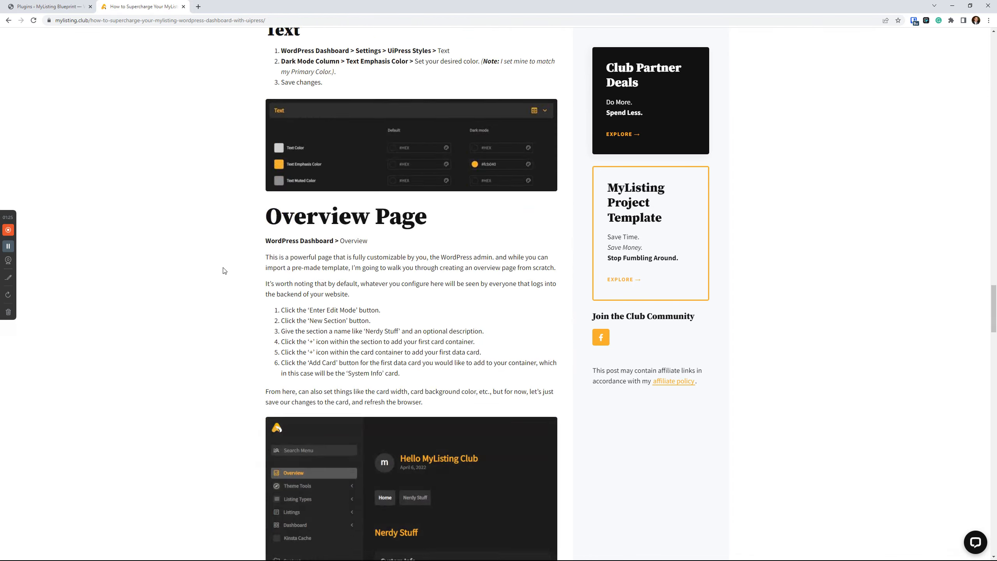
pyautogui.scroll(20, 223, 271)
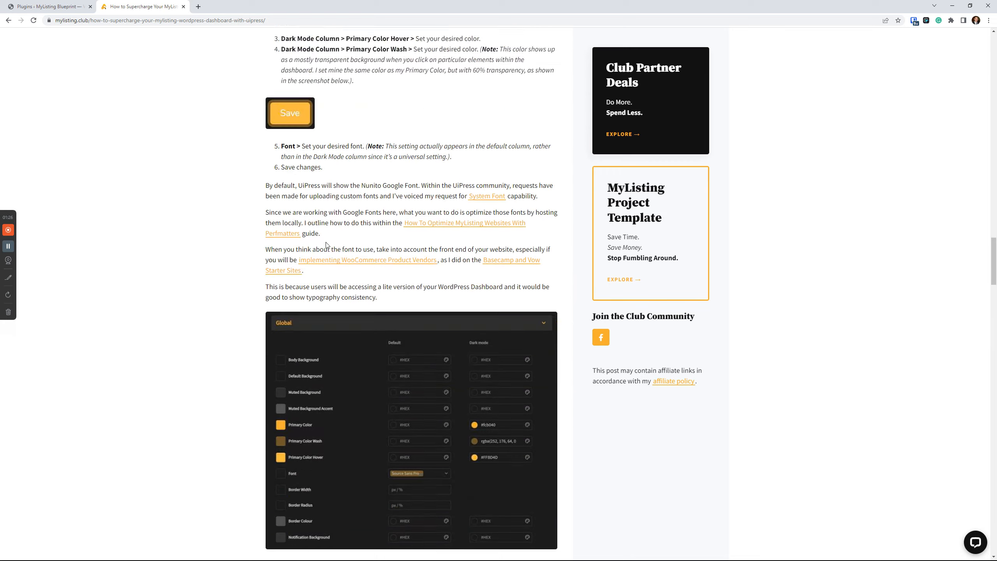
pyautogui.scroll(-8, 449, 331)
pyautogui.scroll(8, 448, 330)
pyautogui.scroll(20, 449, 330)
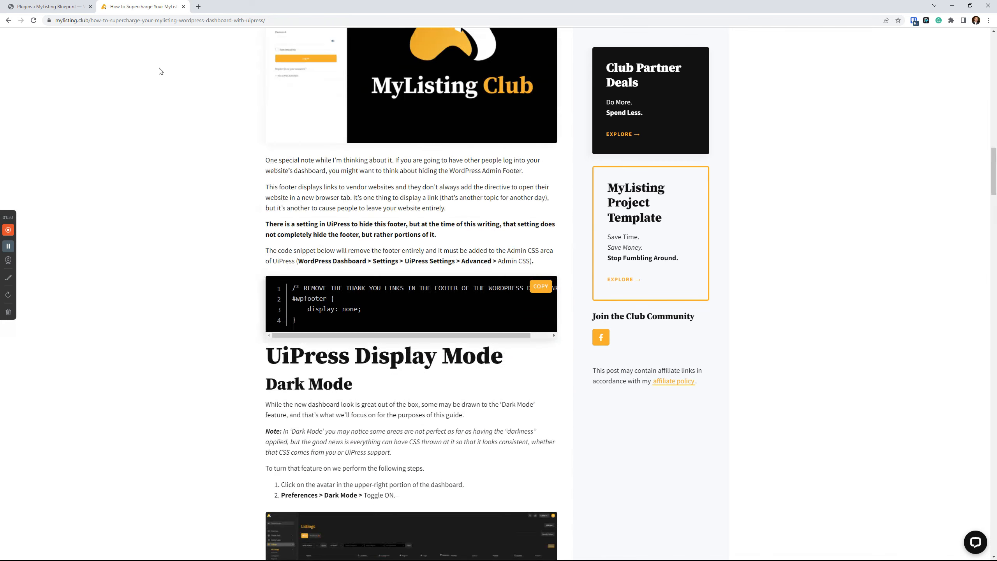
pyautogui.scroll(20, 176, 288)
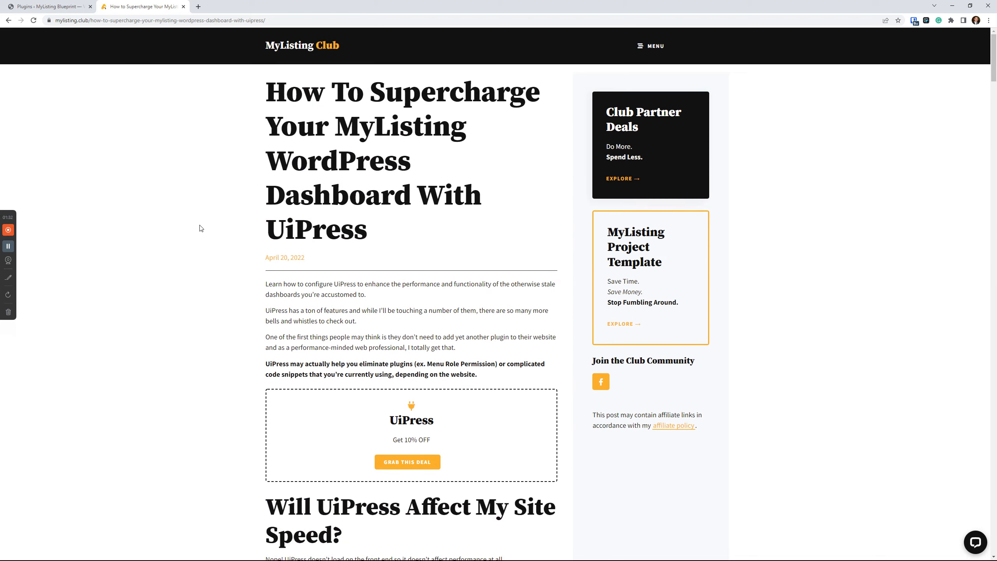
# - Move the guide out of this browser window and activate the UiPress plugin on the WordPress site
pyautogui.click(144, 10)
pyautogui.moveTo(144, 10); pyautogui.dragTo(160, 560)
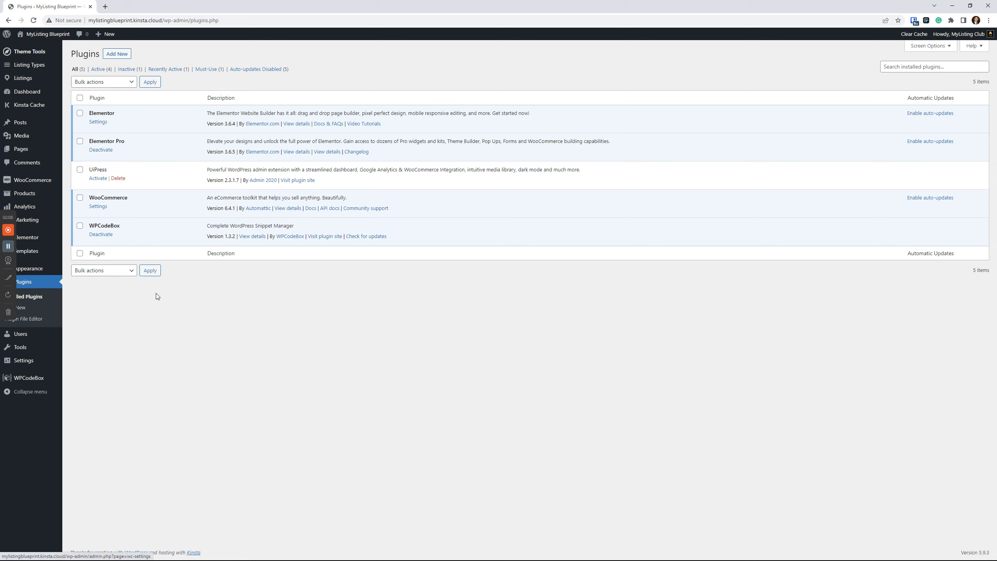
pyautogui.click(99, 178)
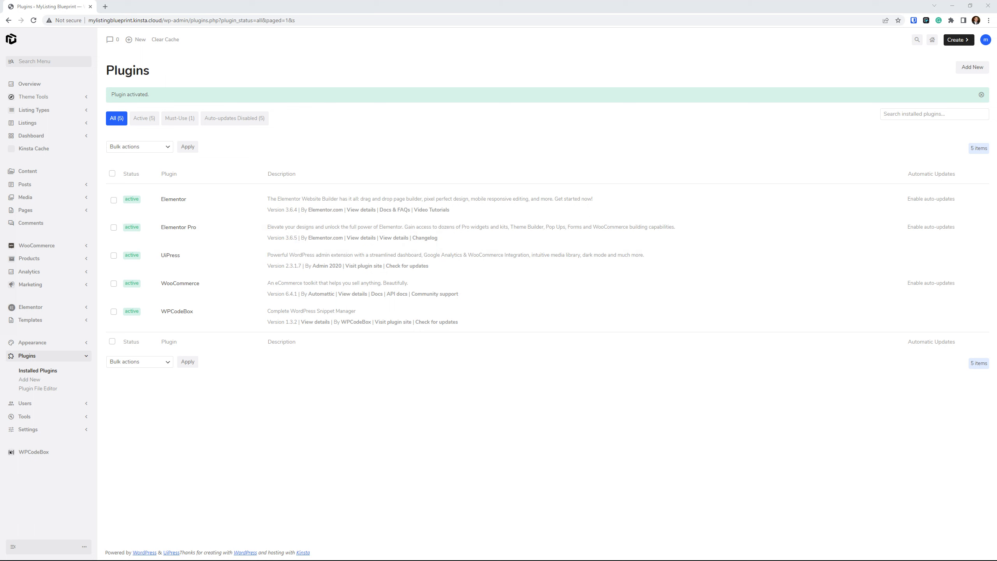
# - Search the admin menu for "uip" and open the UiPress Settings page
pyautogui.click(85, 430)
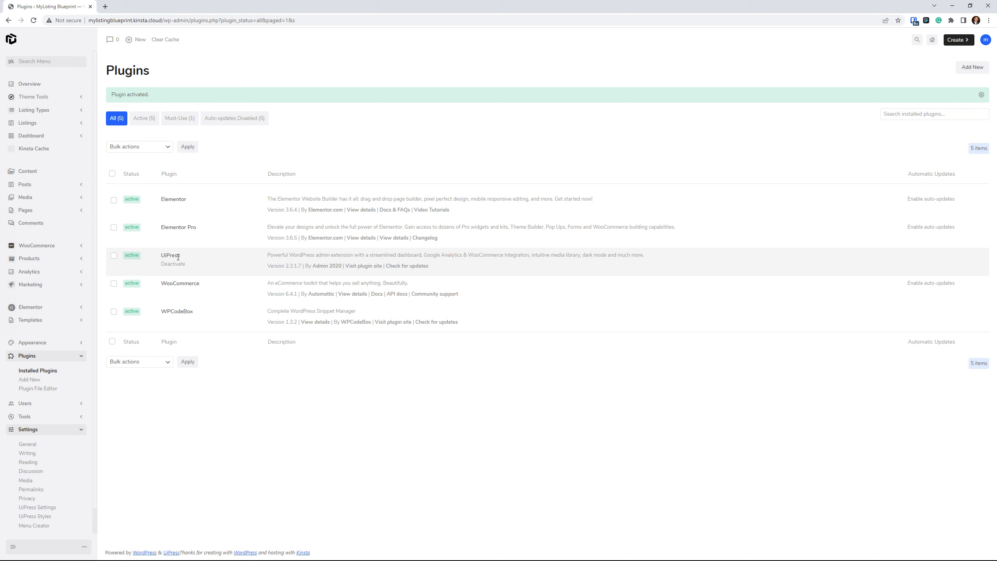
pyautogui.click(31, 62)
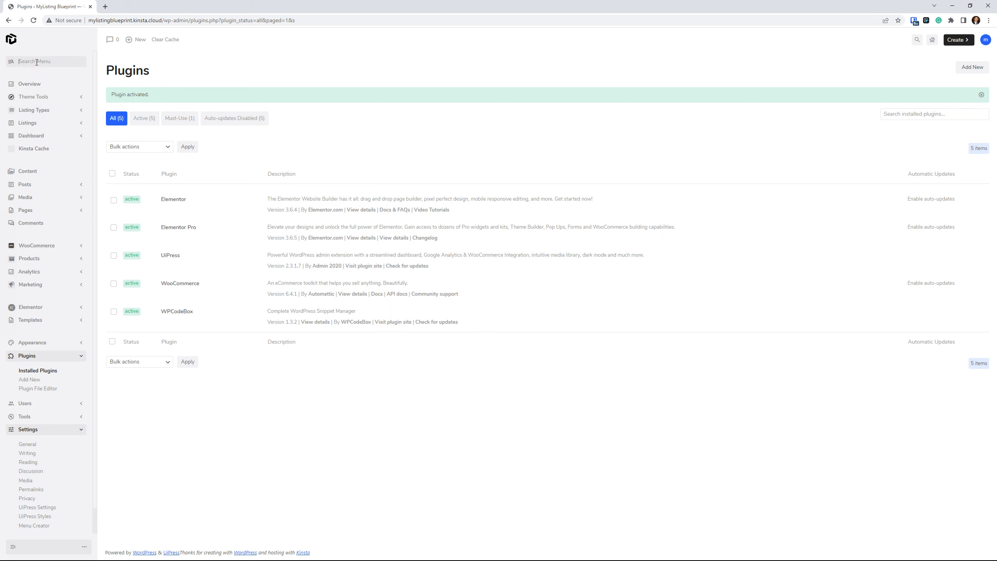
pyautogui.write('ui')
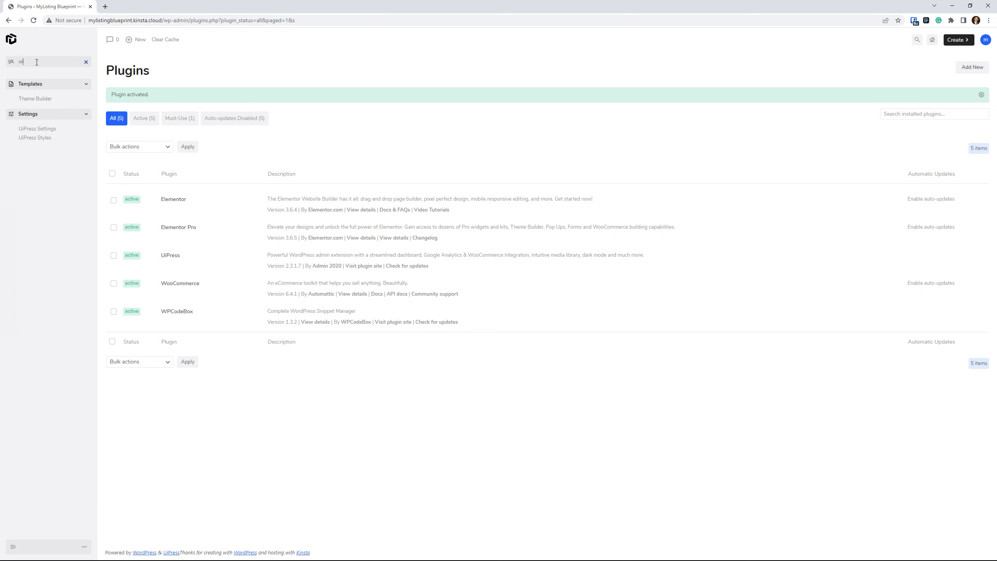
pyautogui.write('p')
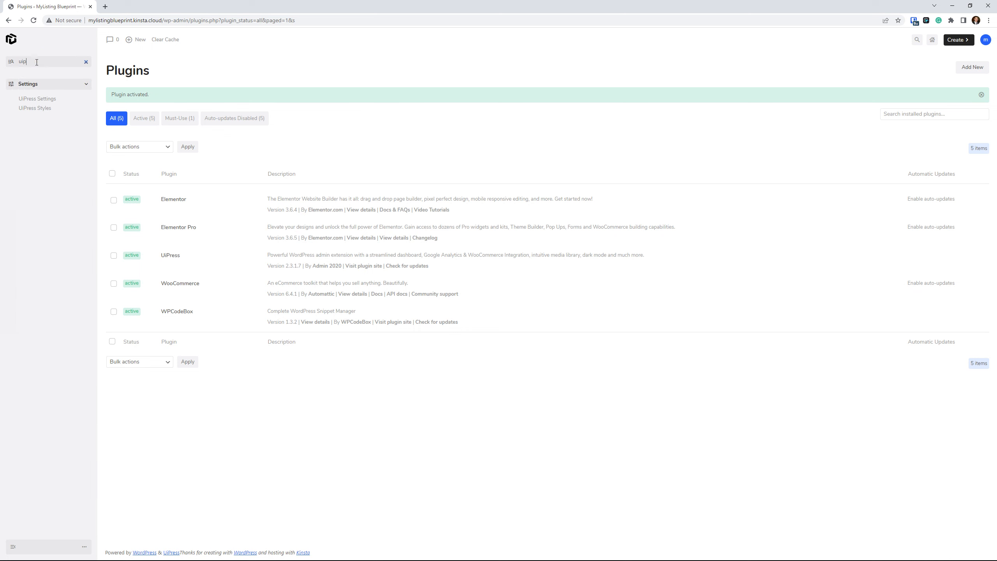
pyautogui.click(40, 102)
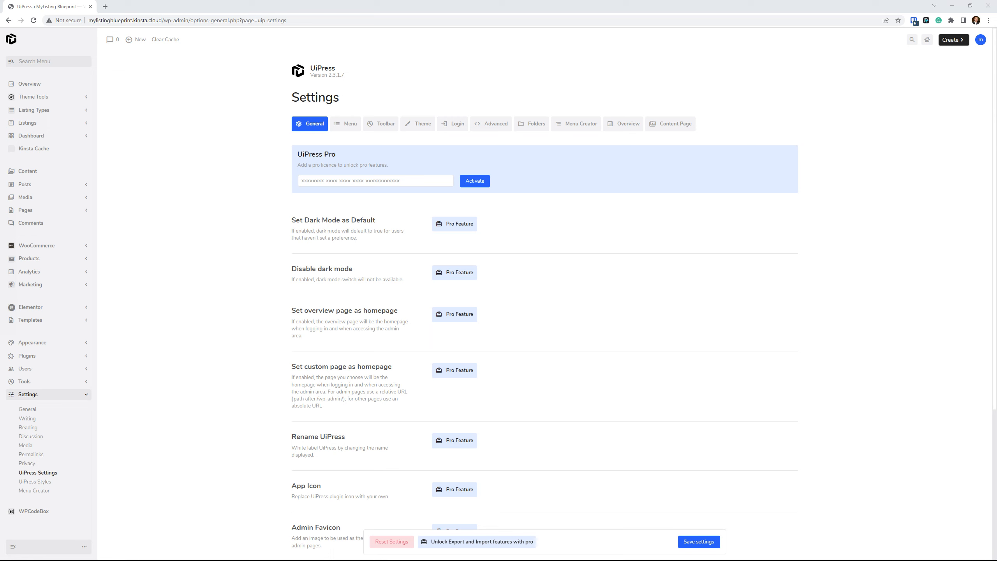
# - Activate UiPress Pro with the licence key, save the settings and reload the page
pyautogui.moveTo(56, 5); pyautogui.dragTo(0, 8)
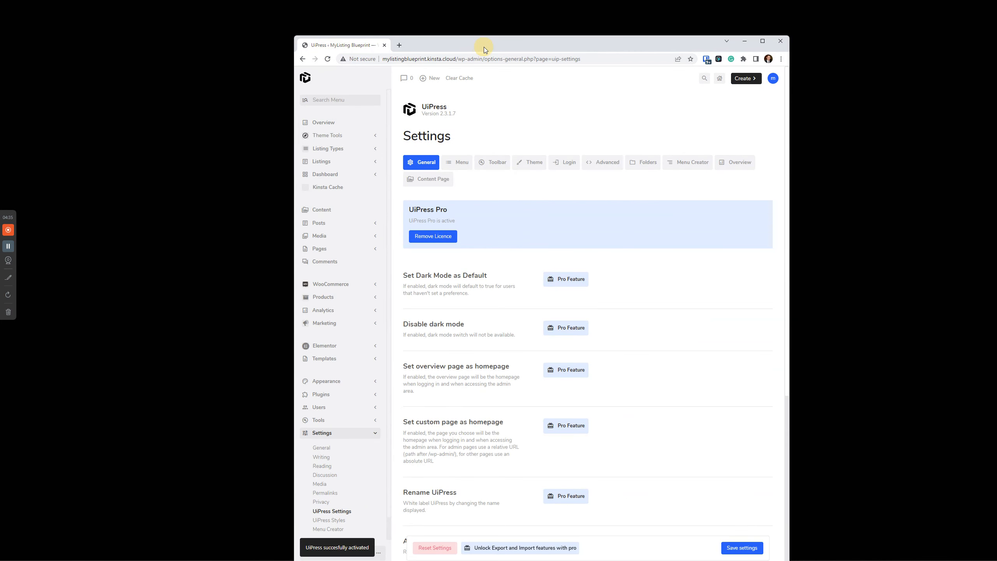
pyautogui.doubleClick(484, 47)
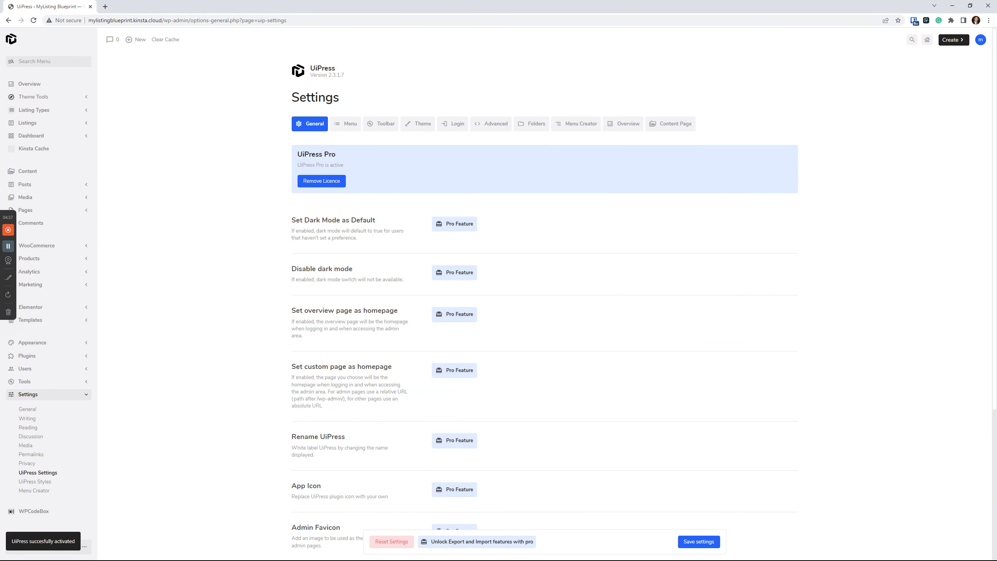
pyautogui.click(698, 541)
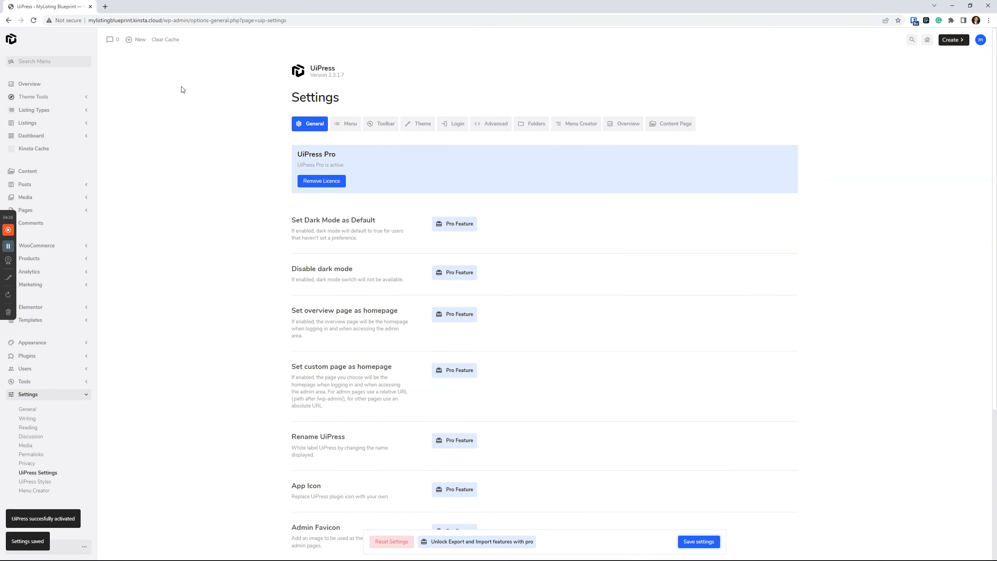
pyautogui.click(34, 20)
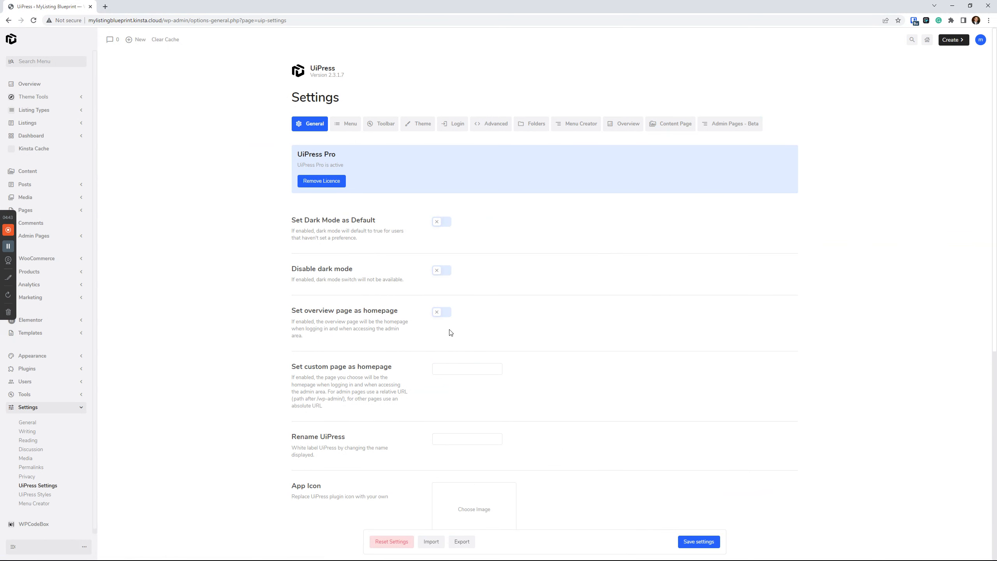
# - Rename UiPress to "MyListing Club" in the general settings, save and reload the page
pyautogui.scroll(-4, 389, 368)
pyautogui.scroll(4, 394, 375)
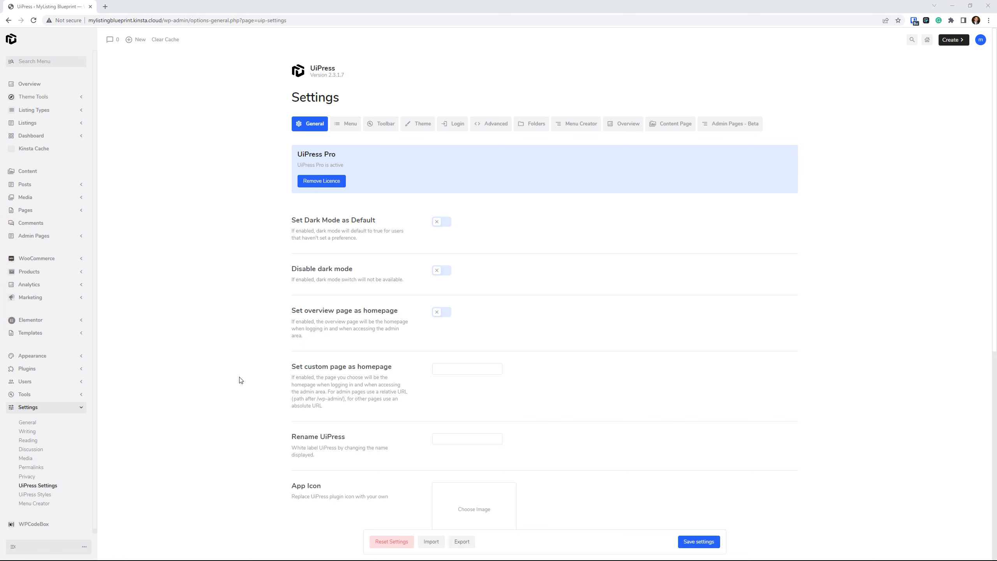
pyautogui.click(468, 437)
pyautogui.scroll(-1, 553, 413)
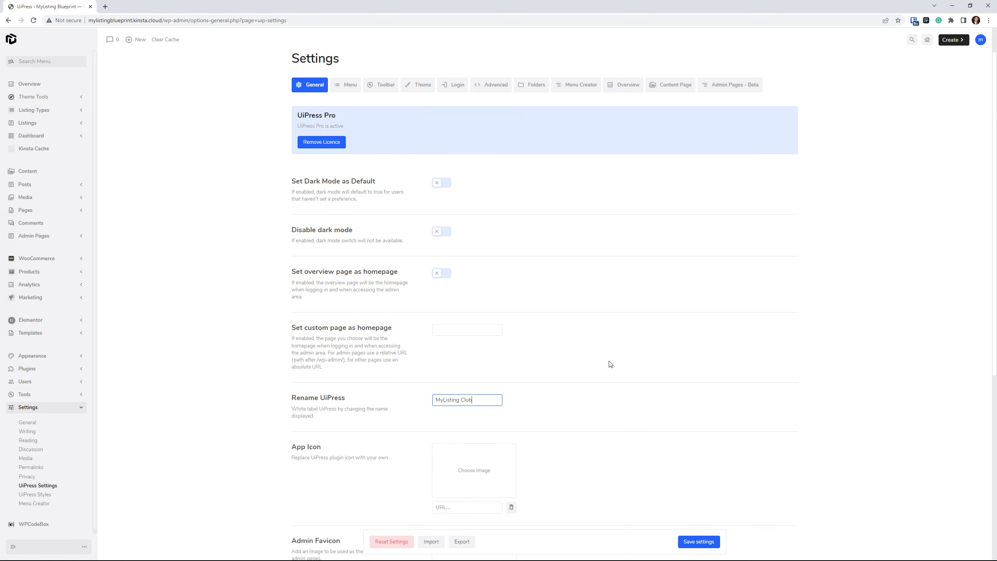
pyautogui.click(710, 550)
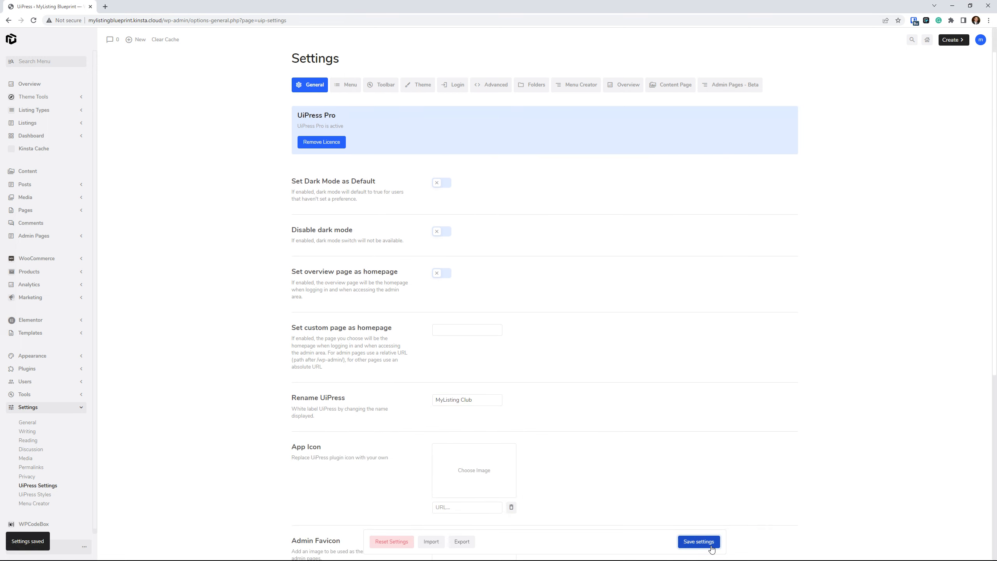
pyautogui.click(33, 20)
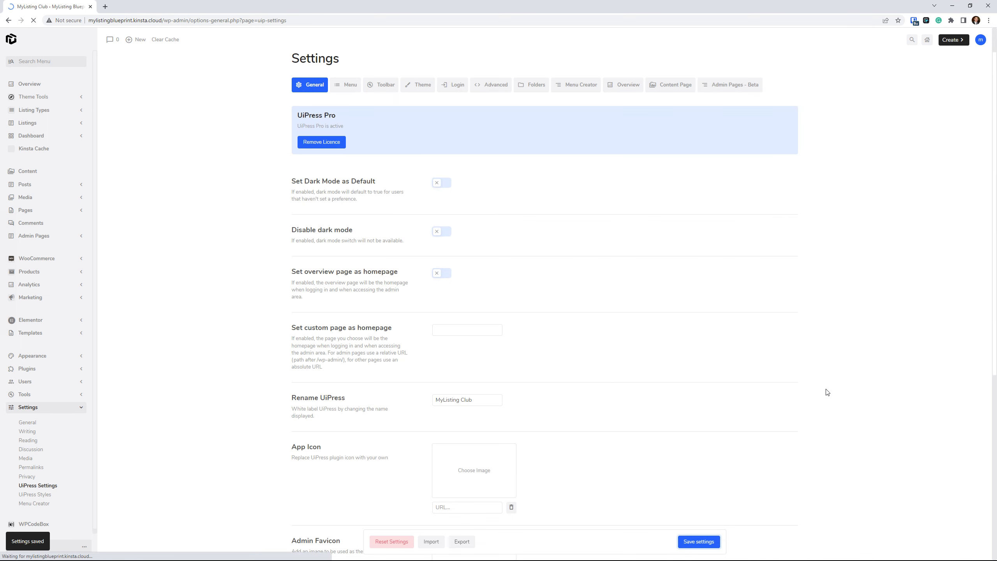
# - Open the installed plugins list in a new browser tab and check the name shown for the UiPress plugin
pyautogui.rightClick(43, 369)
pyautogui.click(122, 326)
pyautogui.click(80, 369)
pyautogui.rightClick(44, 383)
pyautogui.click(59, 388)
pyautogui.click(143, 4)
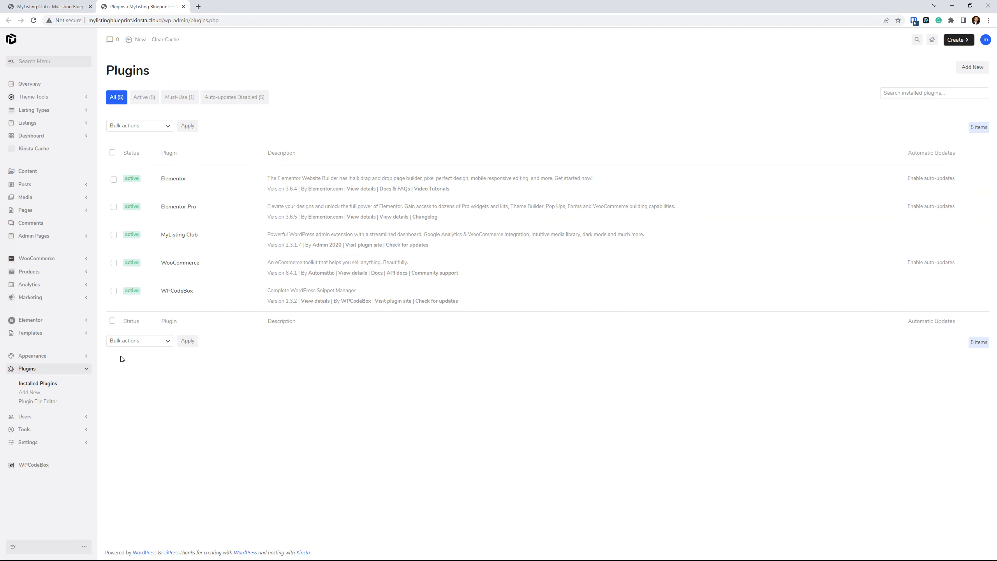
pyautogui.moveTo(197, 234); pyautogui.dragTo(157, 234)
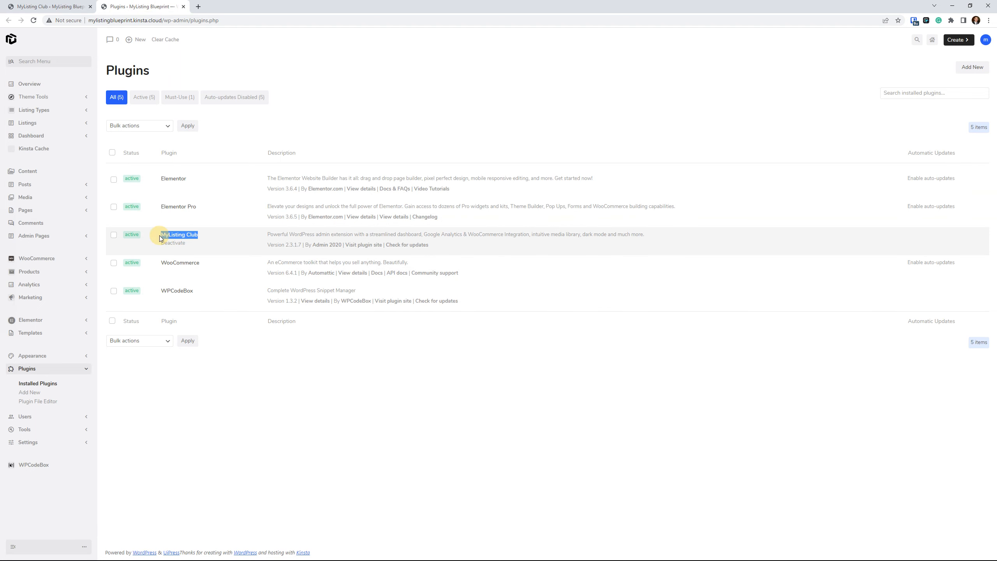
pyautogui.click(358, 432)
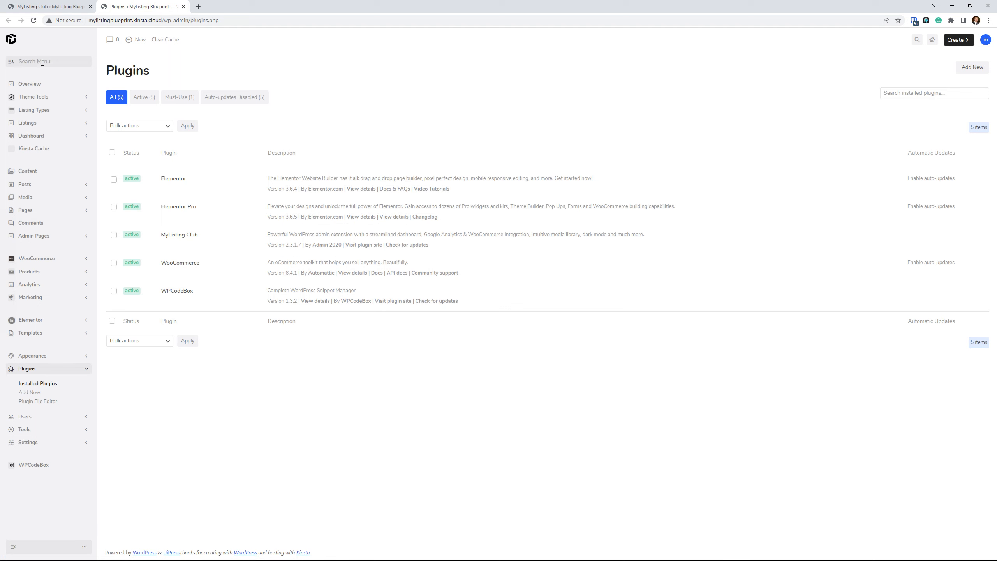
# - Search the admin menu for "setting" and open MyListing Club Settings at the general white-label options
pyautogui.write('setting')
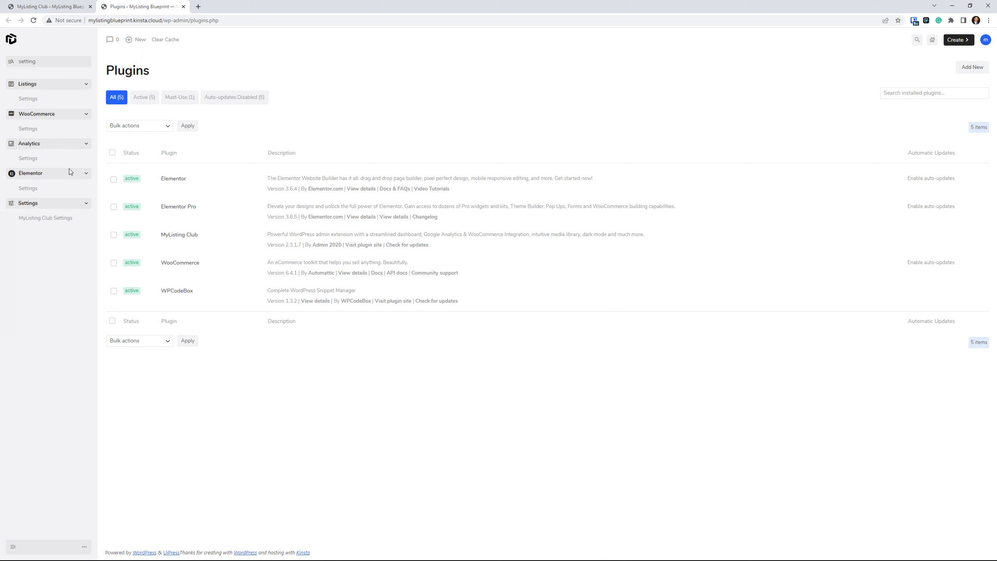
pyautogui.click(60, 218)
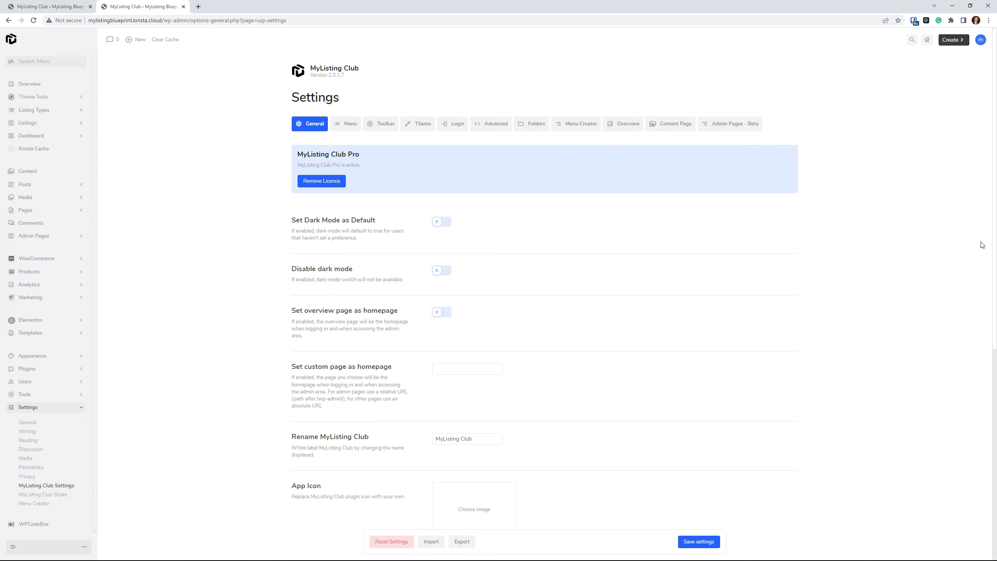
pyautogui.scroll(-2, 271, 190)
pyautogui.scroll(2, 295, 141)
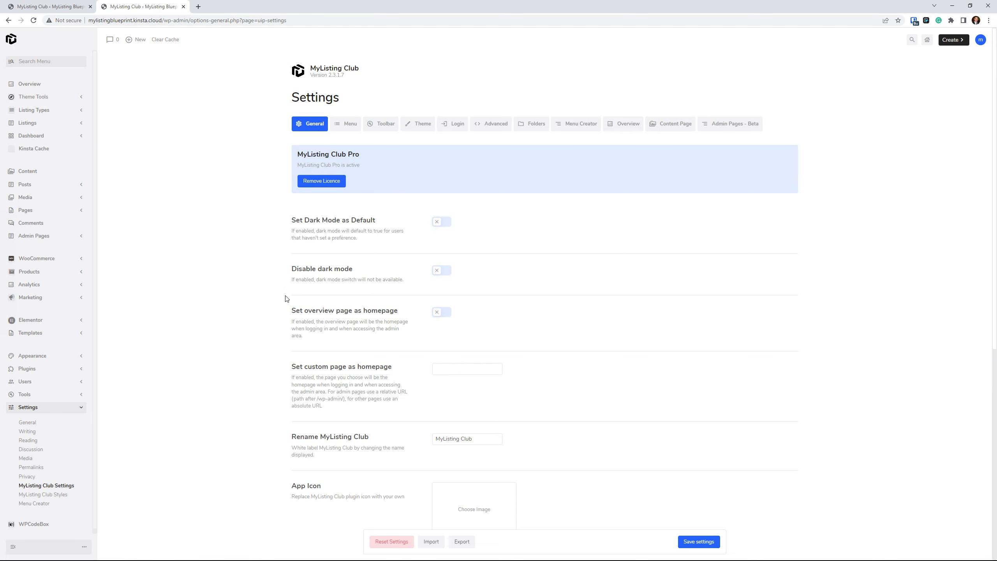
pyautogui.scroll(-2, 298, 295)
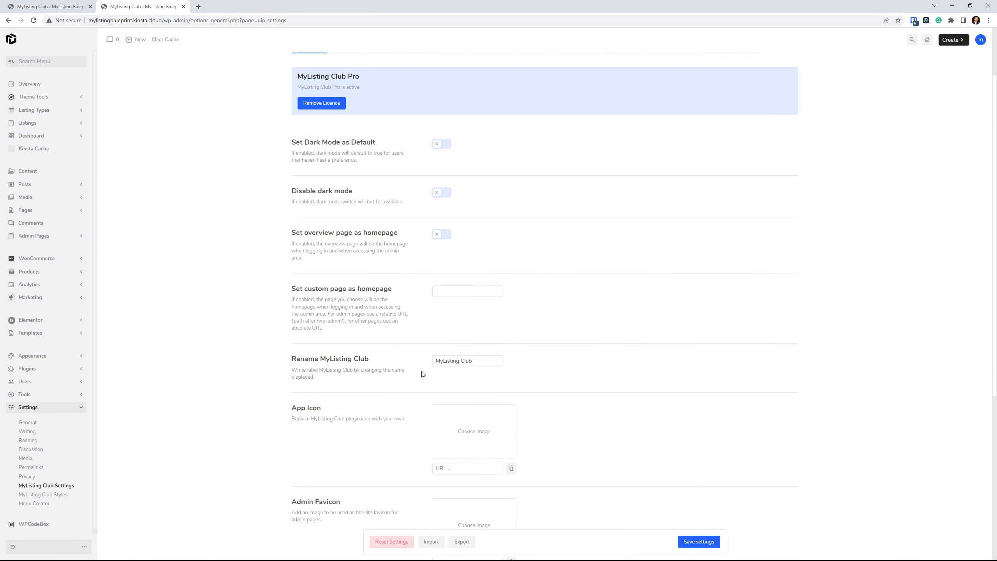
# - Upload mylisting-directory-website-expert-ui-press-logo.png from the Pictures folder and set it as the app icon
pyautogui.scroll(-1, 347, 361)
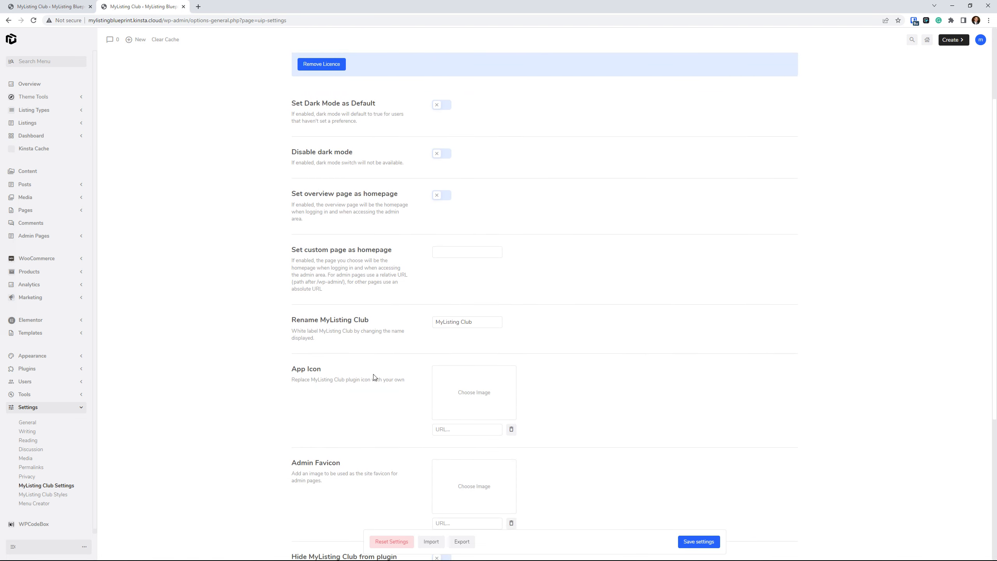
pyautogui.click(478, 402)
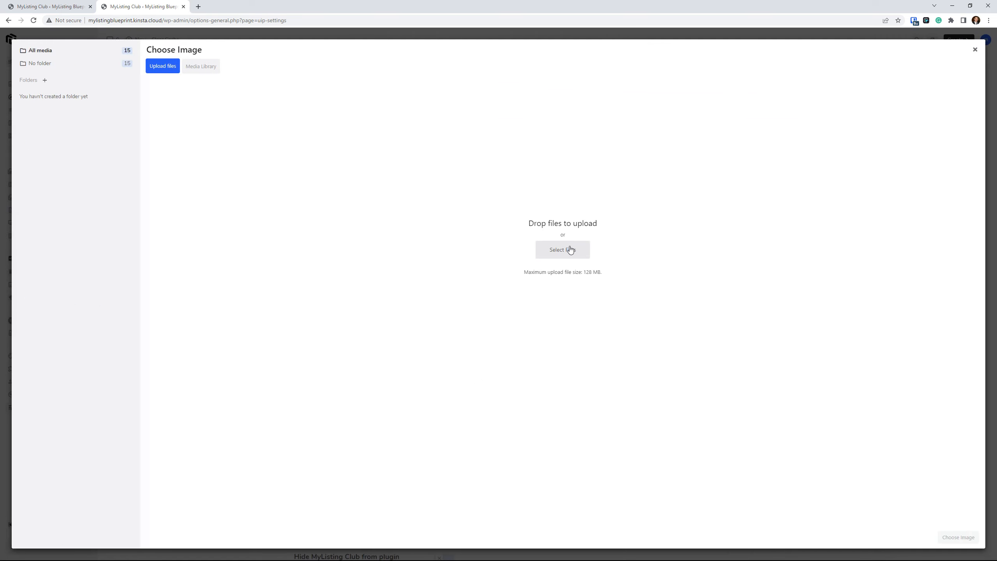
pyautogui.click(199, 66)
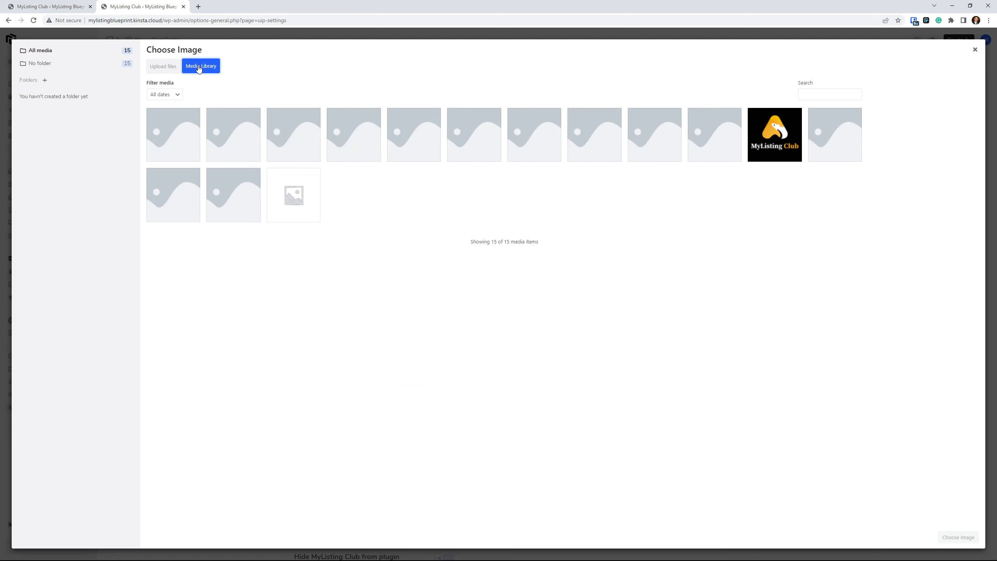
pyautogui.click(167, 67)
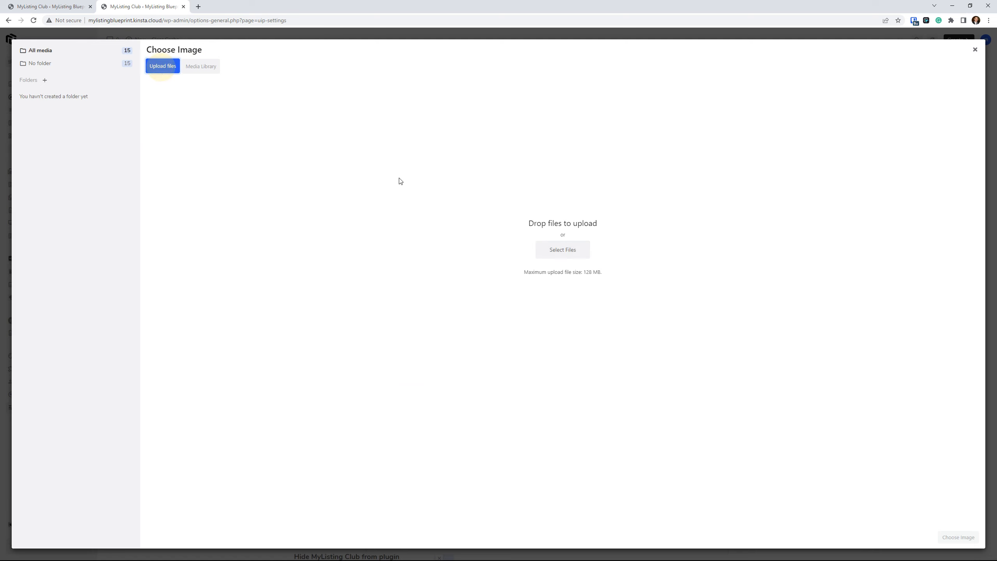
pyautogui.click(562, 251)
pyautogui.click(40, 81)
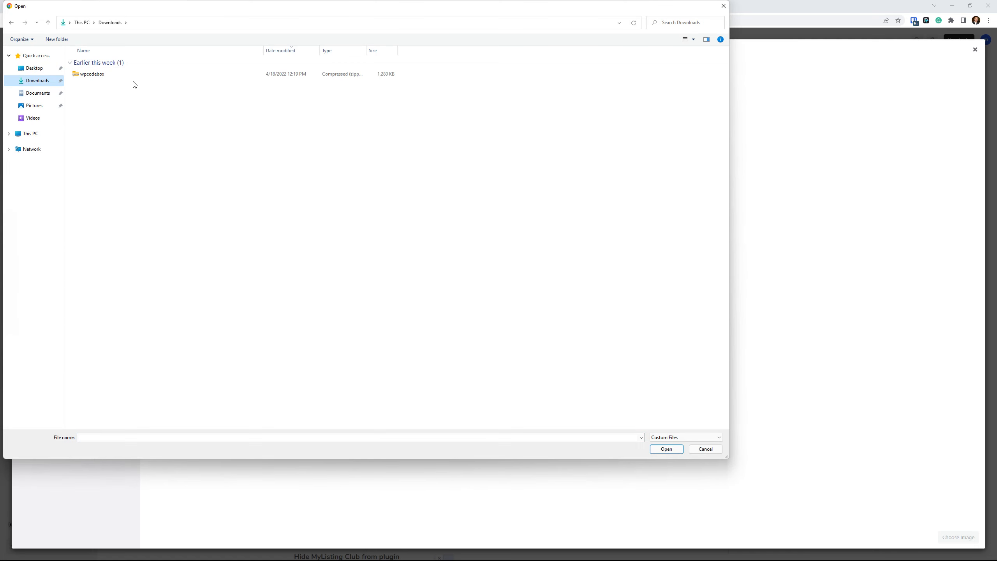
pyautogui.click(34, 105)
pyautogui.click(311, 72)
pyautogui.doubleClick(312, 72)
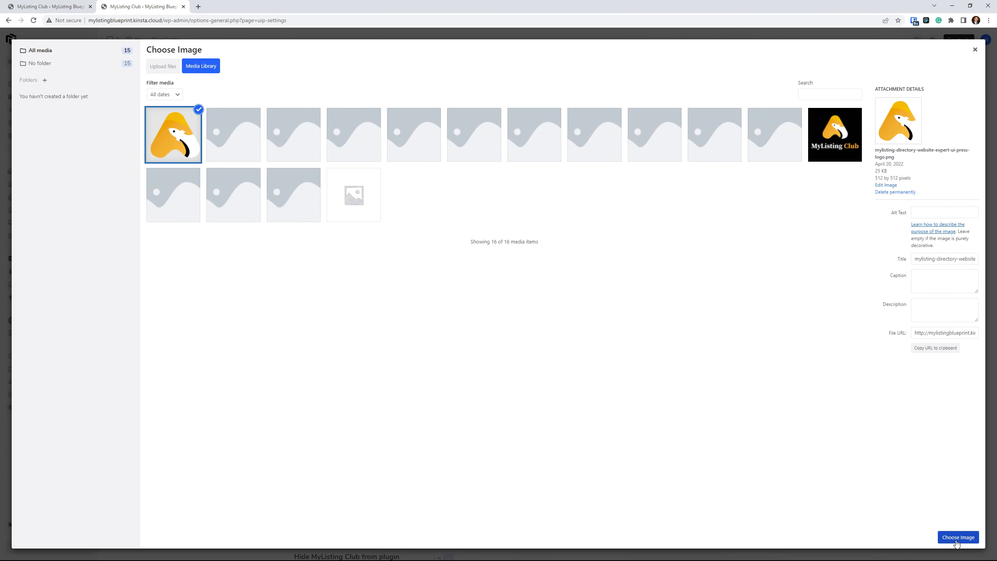
pyautogui.click(958, 537)
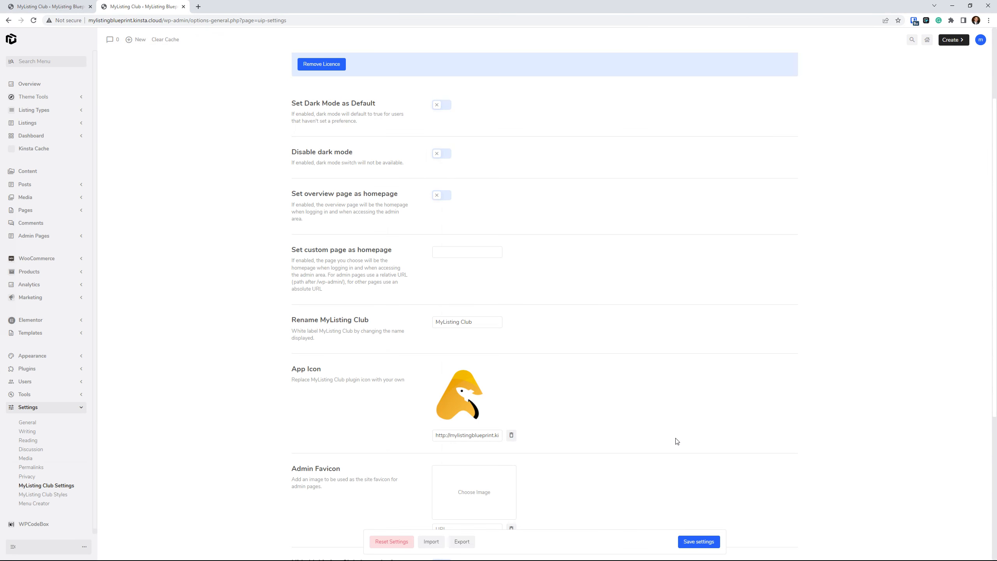
# - Set the admin favicon to the uploaded logo from the media library, save the settings and reload the page
pyautogui.scroll(-2, 680, 463)
pyautogui.scroll(-2, 640, 308)
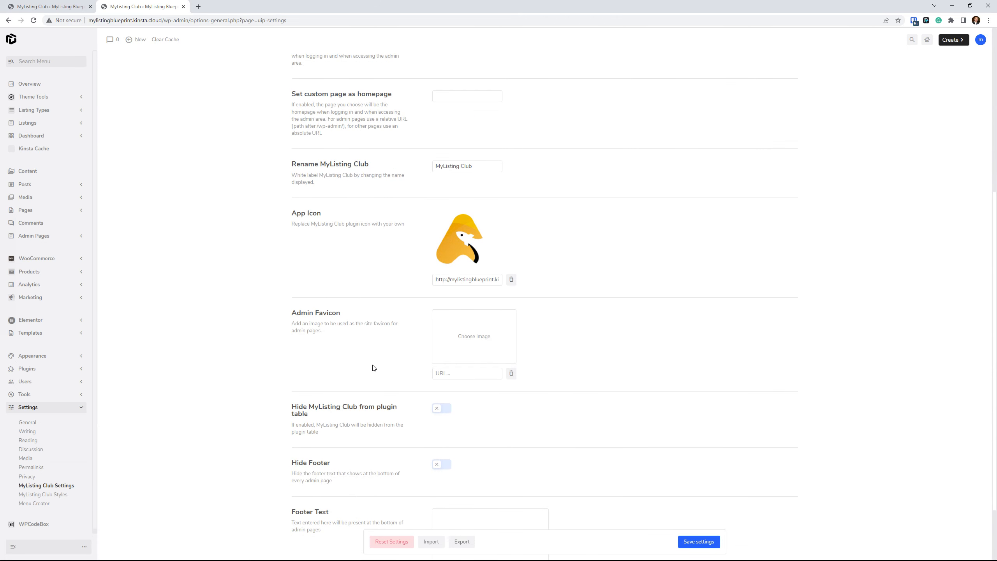
pyautogui.click(460, 333)
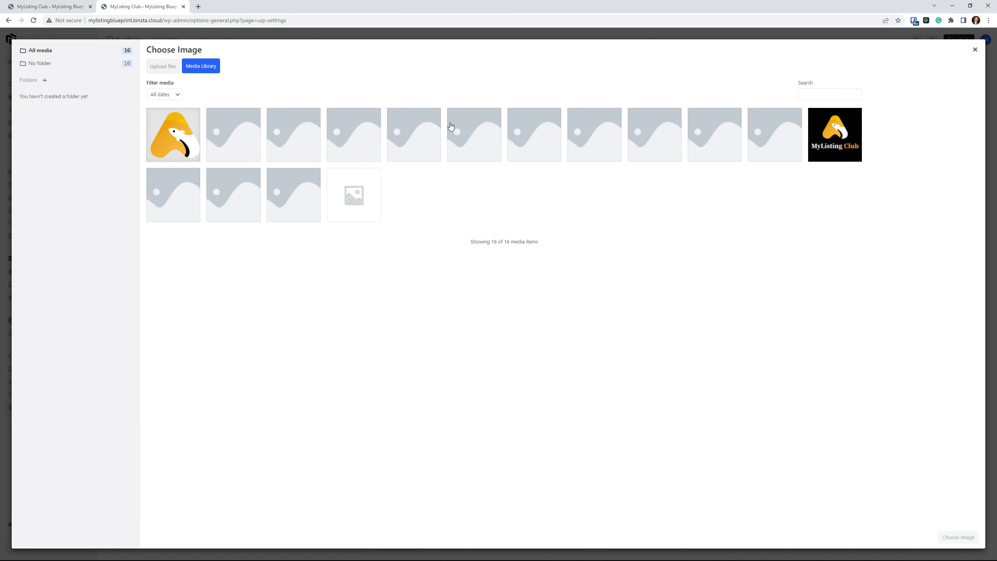
pyautogui.click(162, 145)
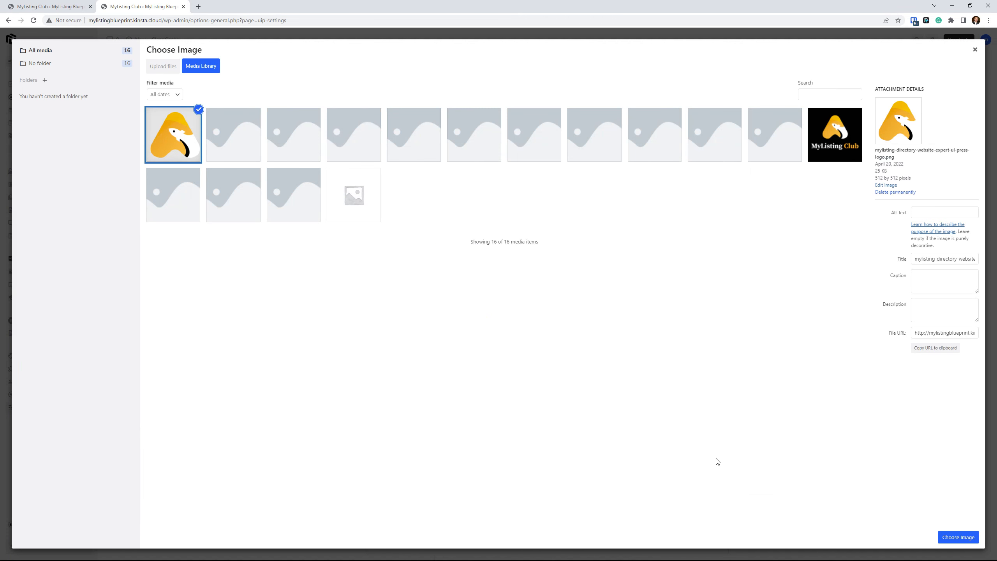
pyautogui.click(963, 540)
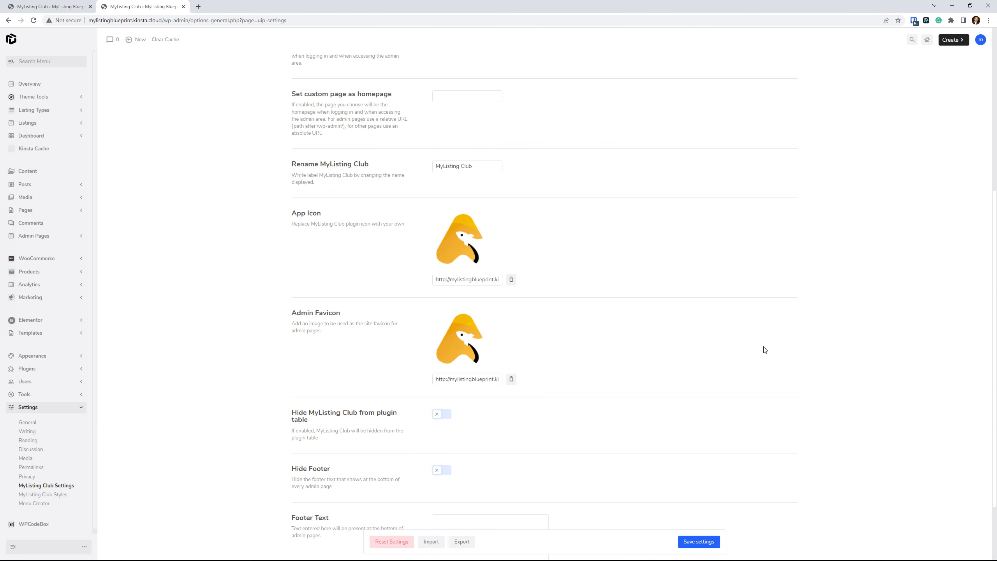
pyautogui.scroll(-2, 746, 344)
pyautogui.scroll(-1, 658, 295)
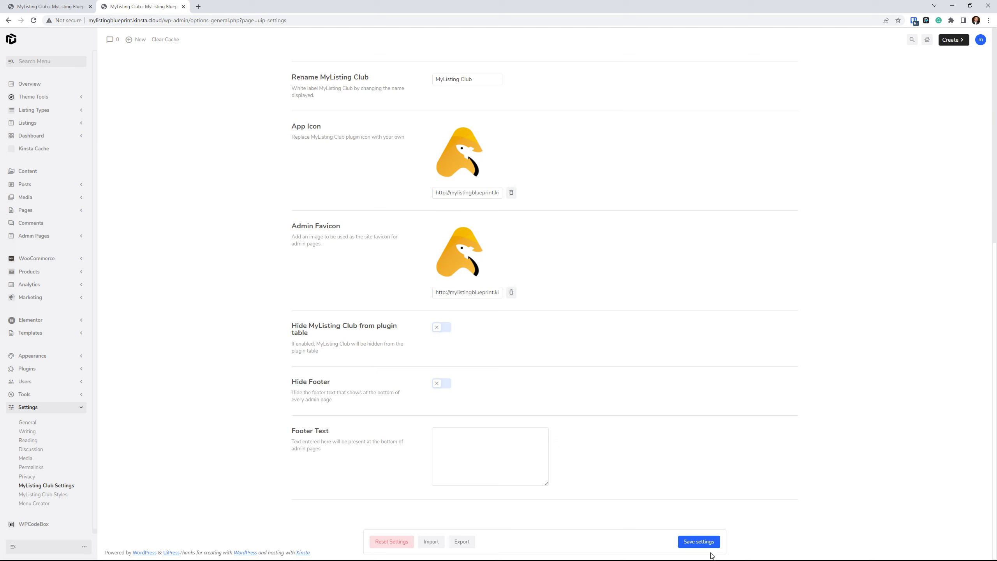
pyautogui.click(710, 543)
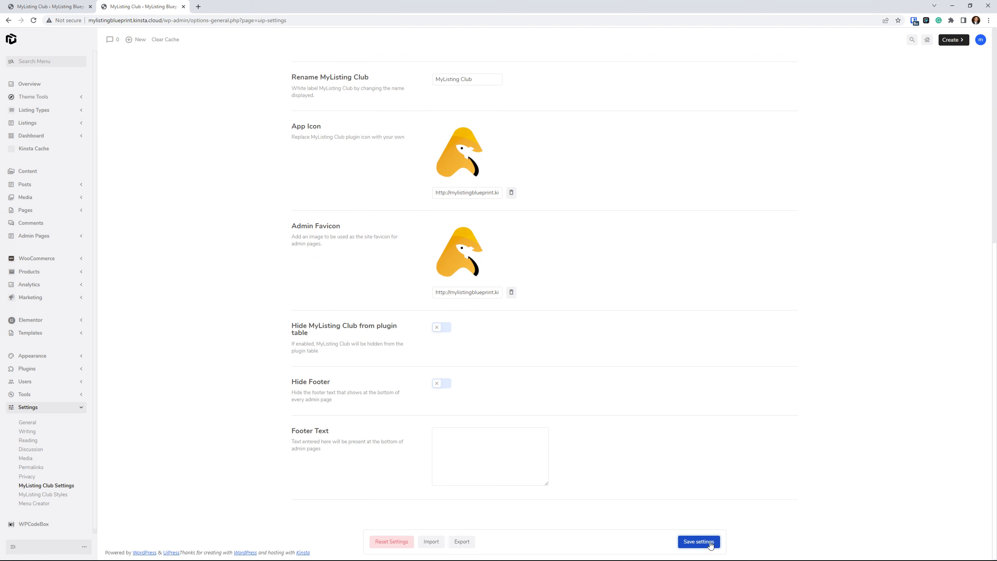
pyautogui.click(34, 20)
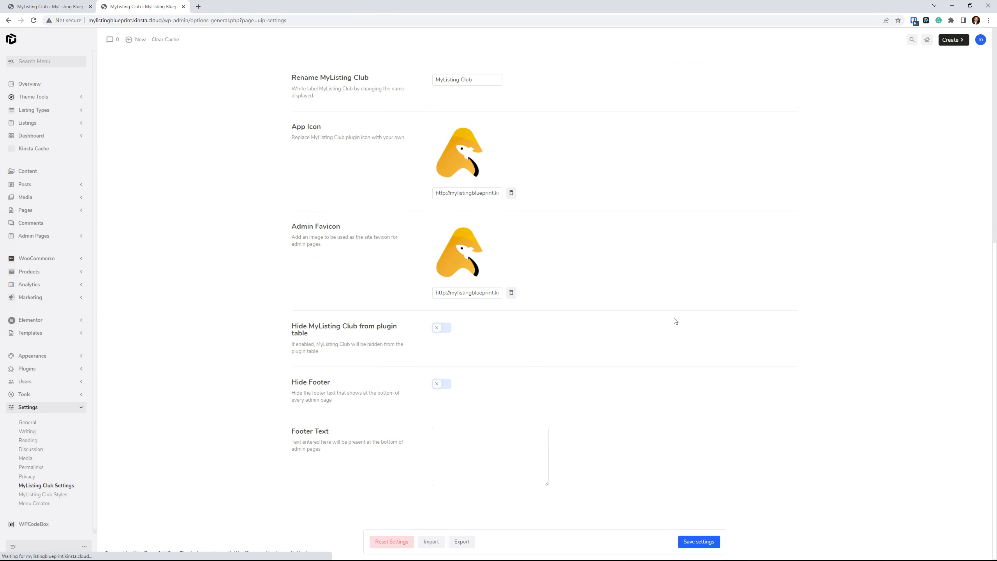
# - Check the app icon in the settings header and compare the favicons of the two open browser tabs
pyautogui.scroll(9, 243, 293)
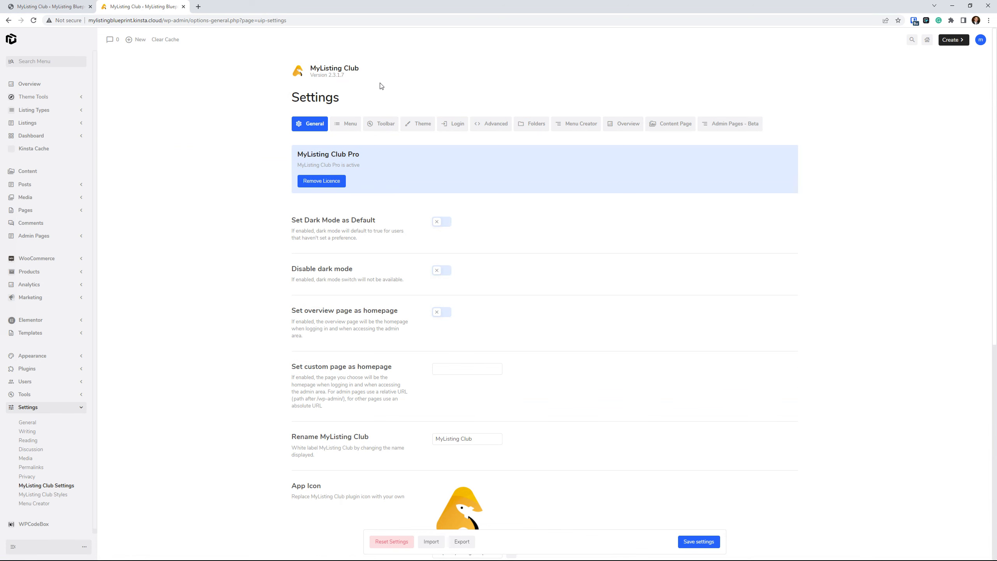
pyautogui.click(295, 73)
pyautogui.click(244, 94)
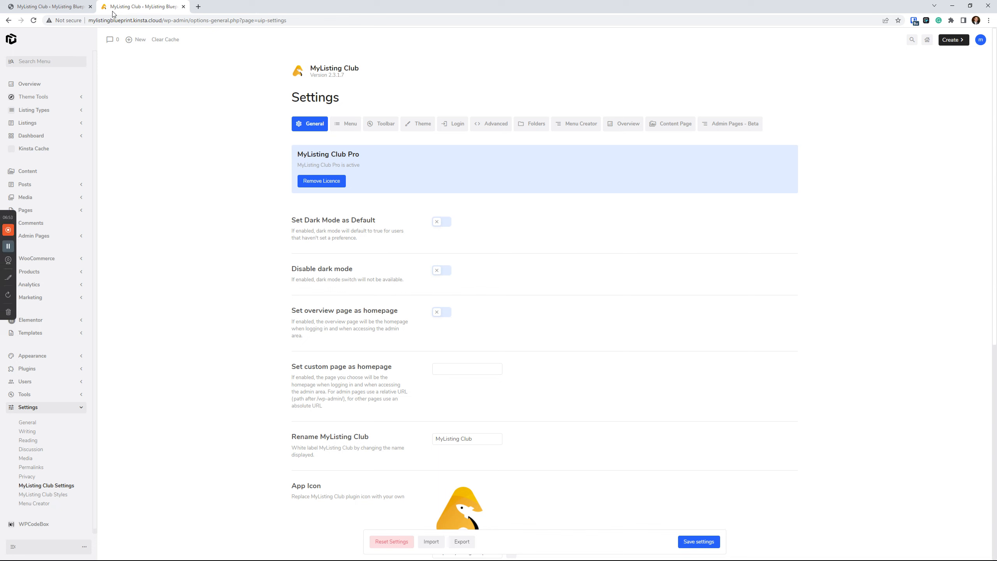
pyautogui.click(71, 7)
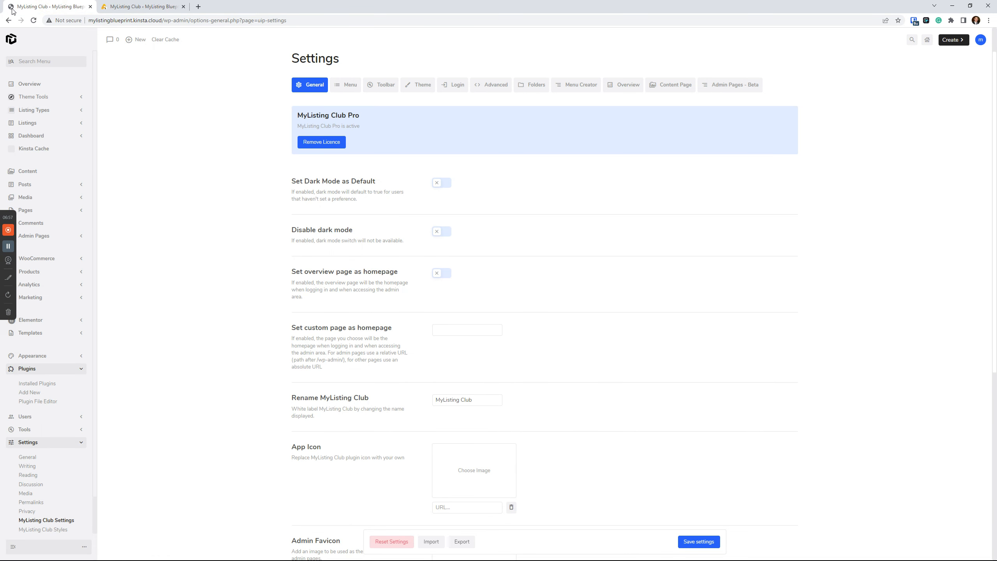
pyautogui.click(107, 7)
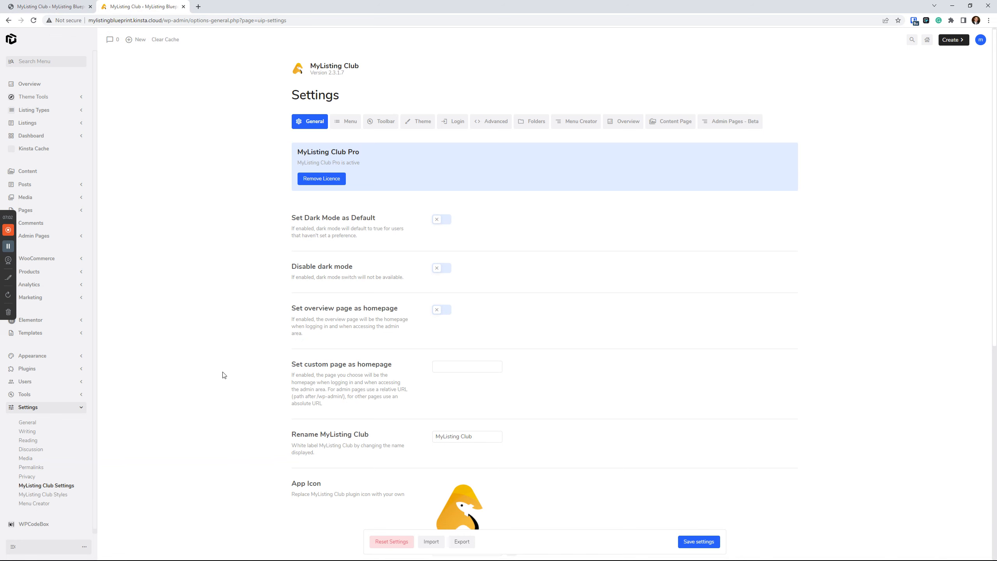
# - Set the light mode logo in the menu settings to the uploaded logo, save the settings and reload the page
pyautogui.scroll(-3, 235, 372)
pyautogui.scroll(-3, 244, 370)
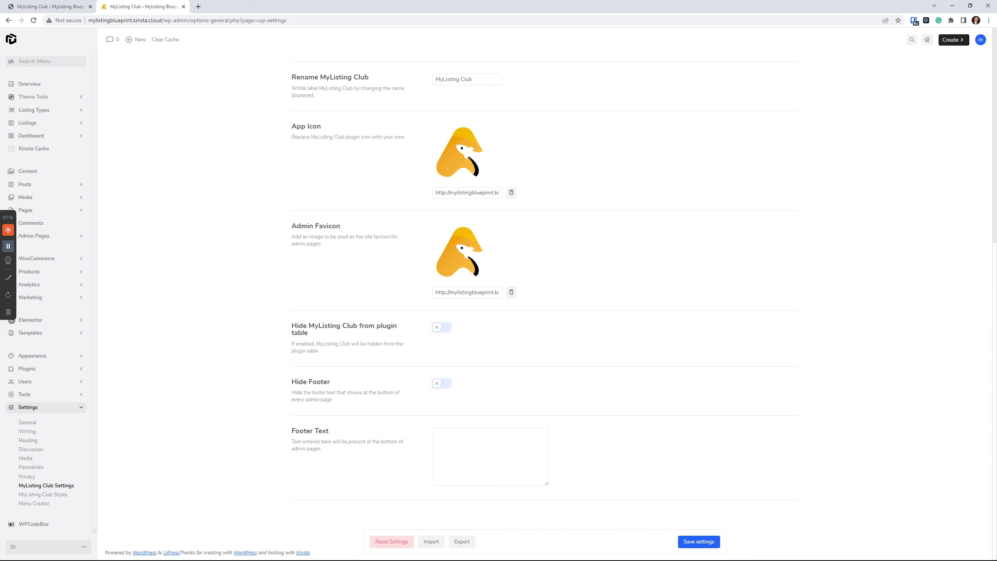
pyautogui.scroll(9, 320, 214)
pyautogui.click(346, 124)
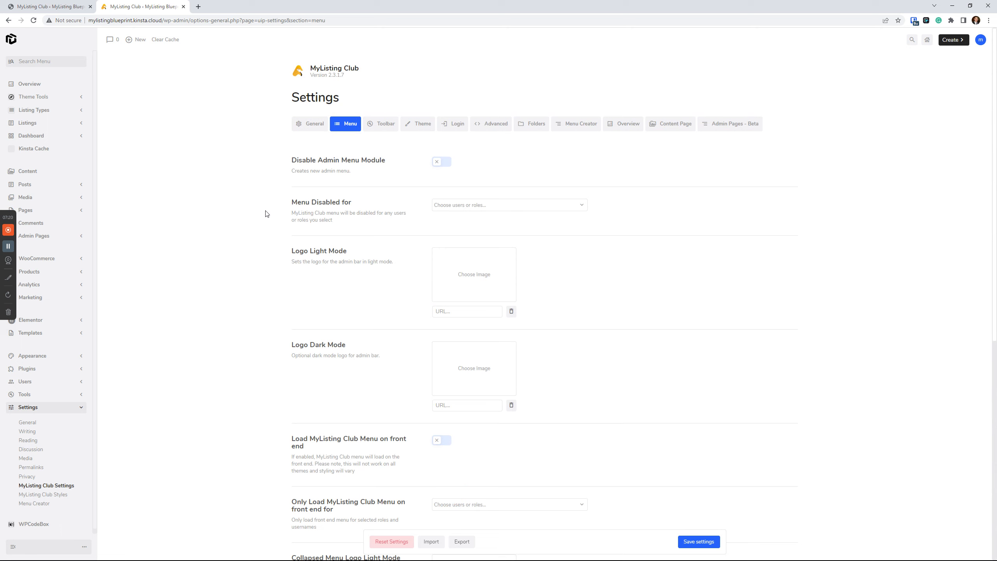
pyautogui.scroll(-1, 266, 214)
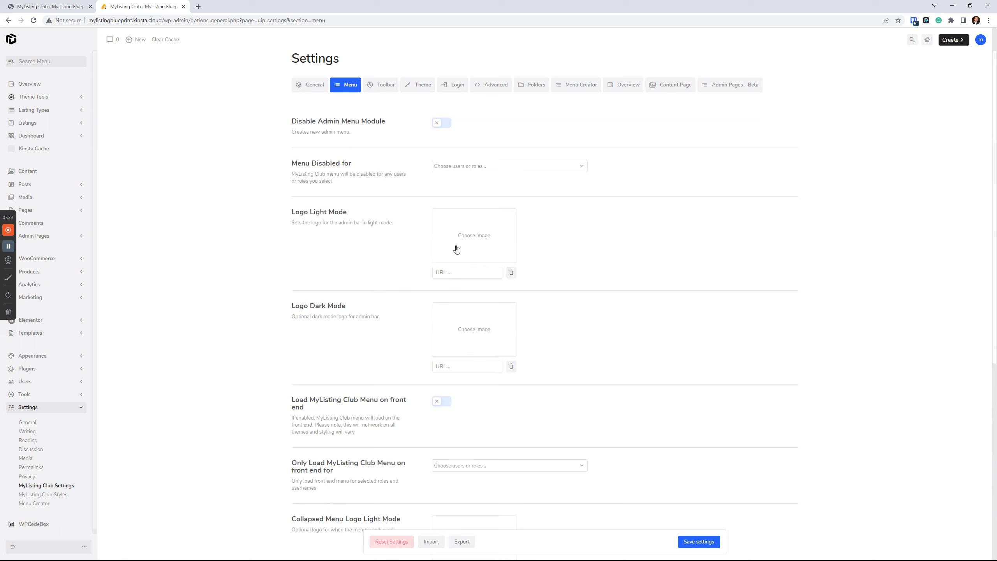
pyautogui.click(476, 239)
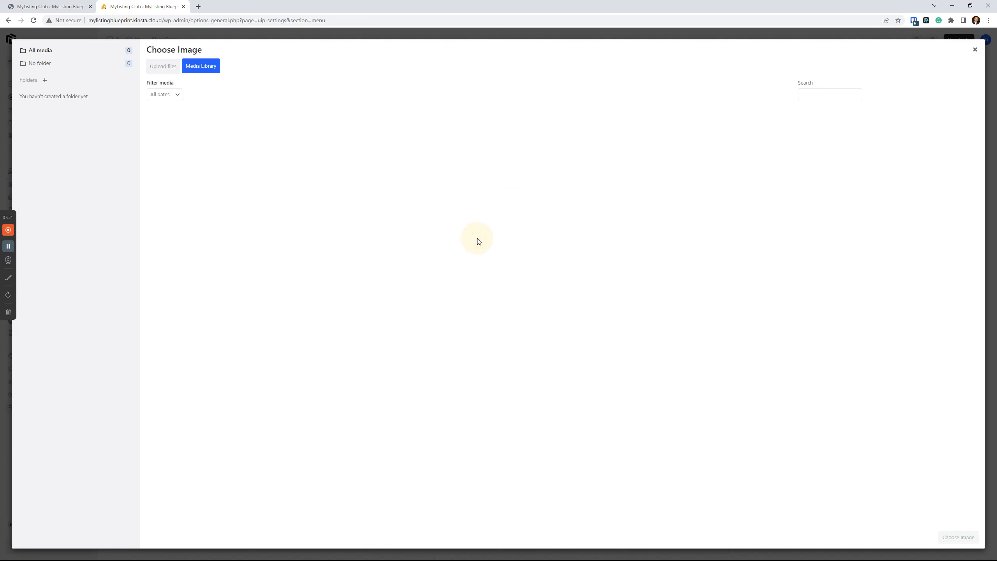
pyautogui.click(159, 120)
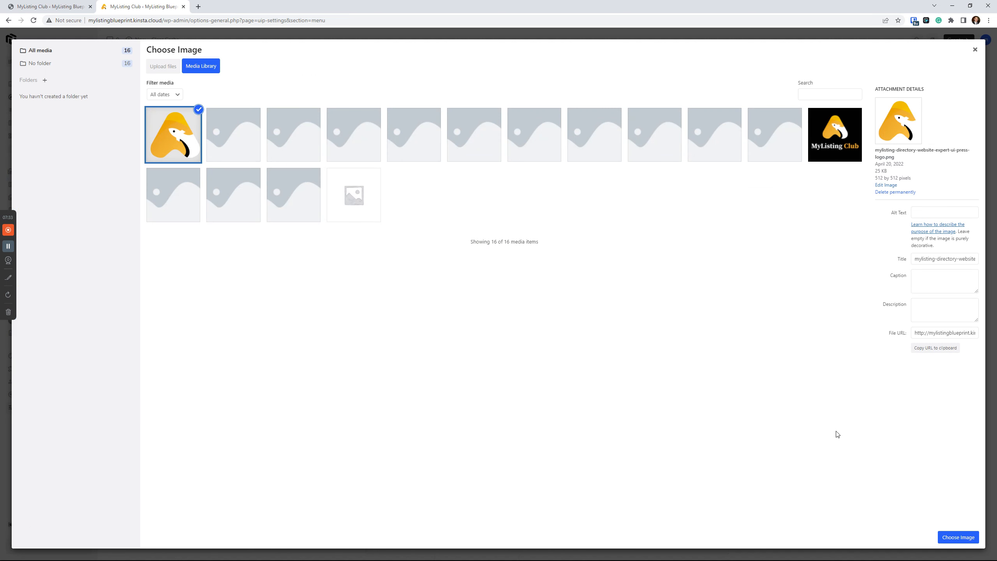
pyautogui.click(968, 537)
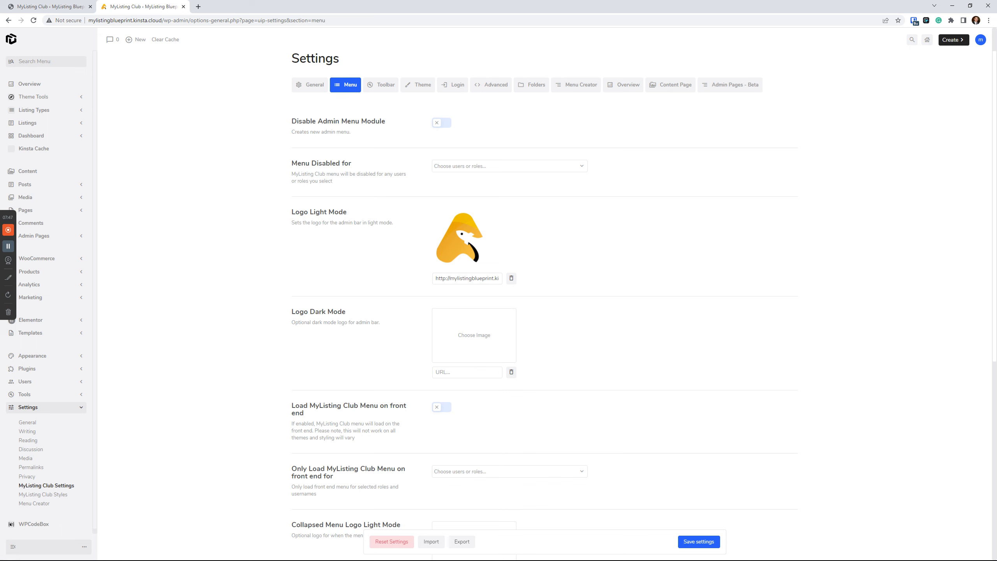
pyautogui.click(699, 541)
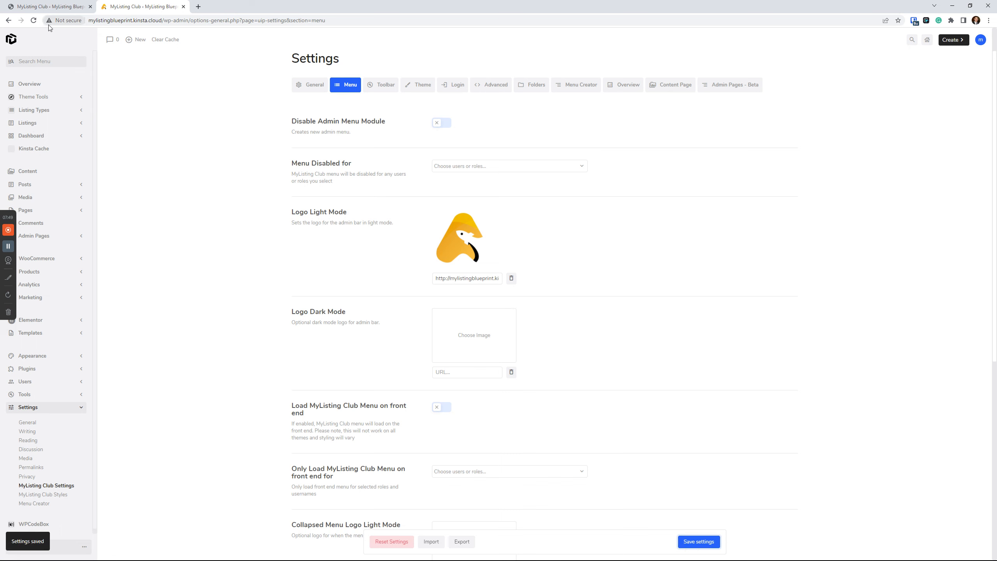
pyautogui.click(34, 20)
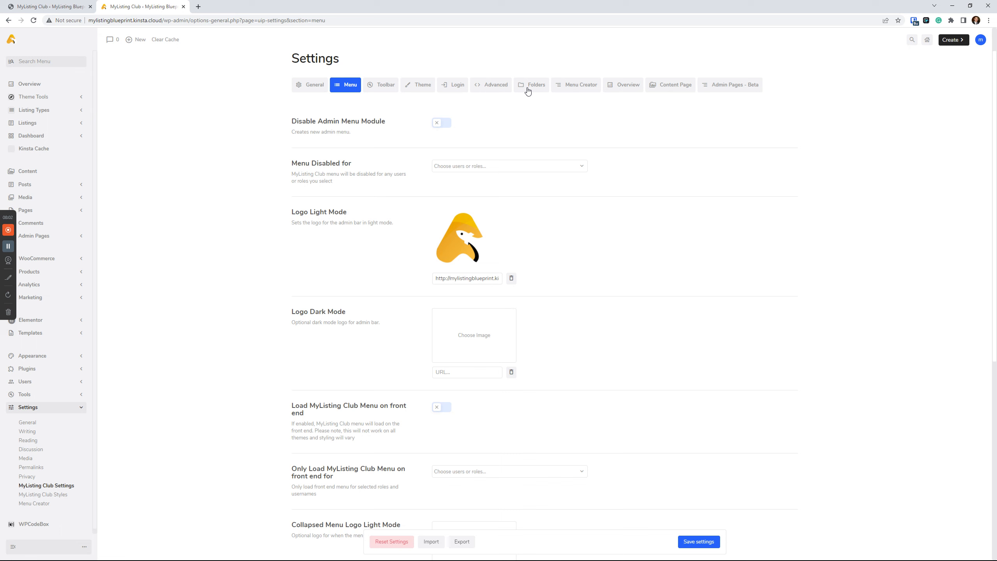
# - Set the login logo to the uploaded logo from the media library and save the login settings
pyautogui.click(462, 86)
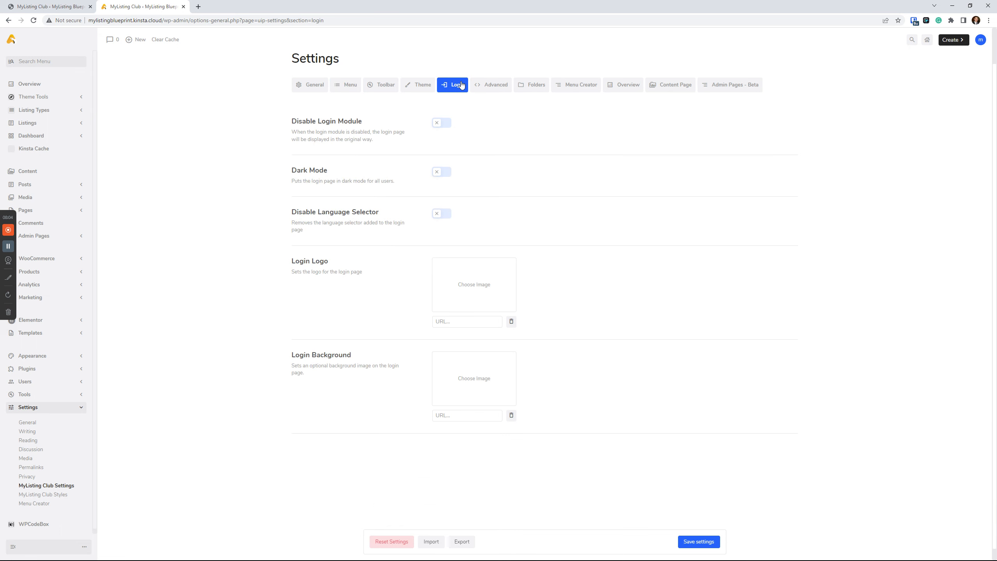
pyautogui.click(475, 286)
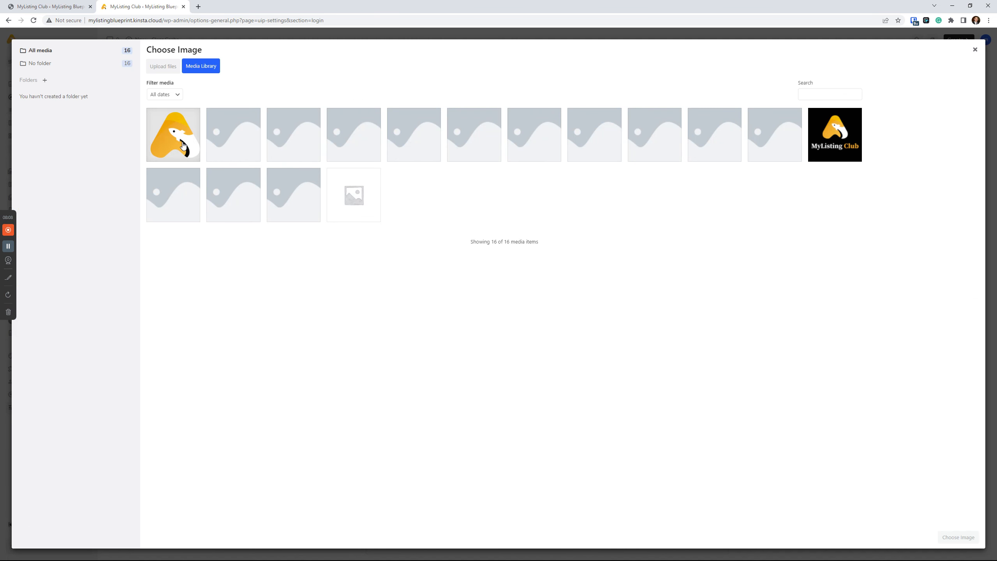
pyautogui.click(191, 156)
pyautogui.click(951, 537)
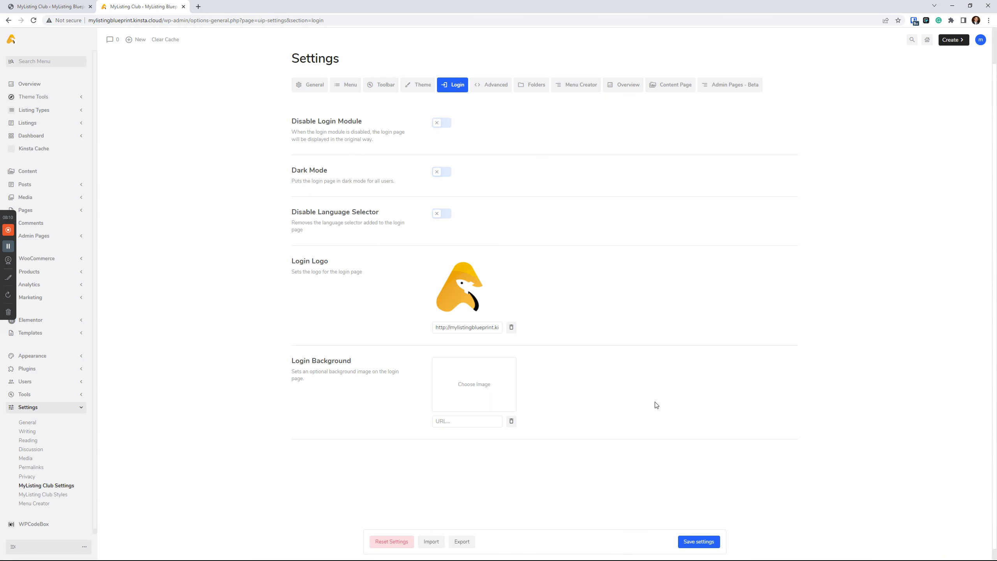
pyautogui.click(708, 541)
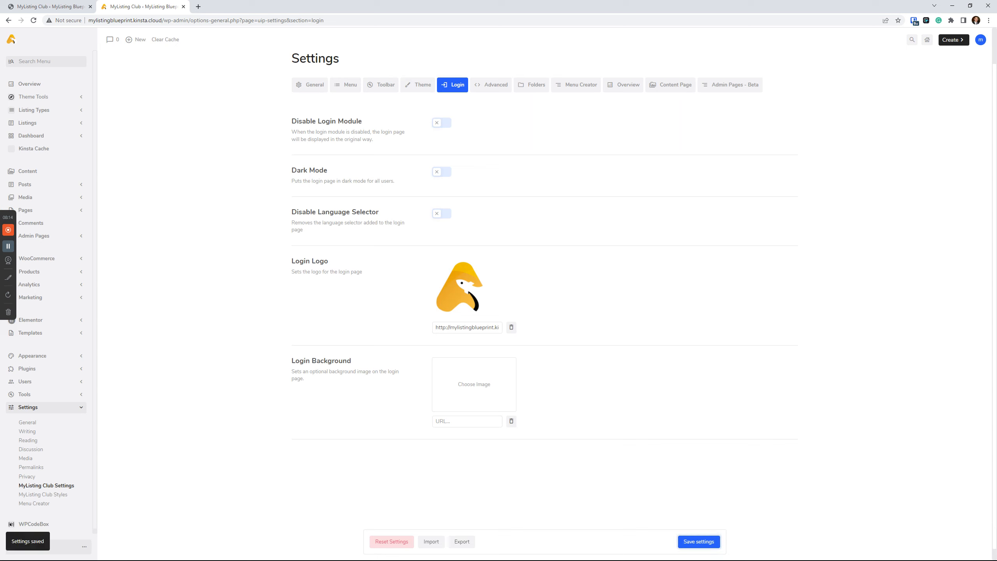
# - Copy the site's base address without the wp-admin path and save the login settings again
pyautogui.moveTo(163, 20); pyautogui.dragTo(94, 22)
pyautogui.rightClick(93, 22)
pyautogui.click(140, 73)
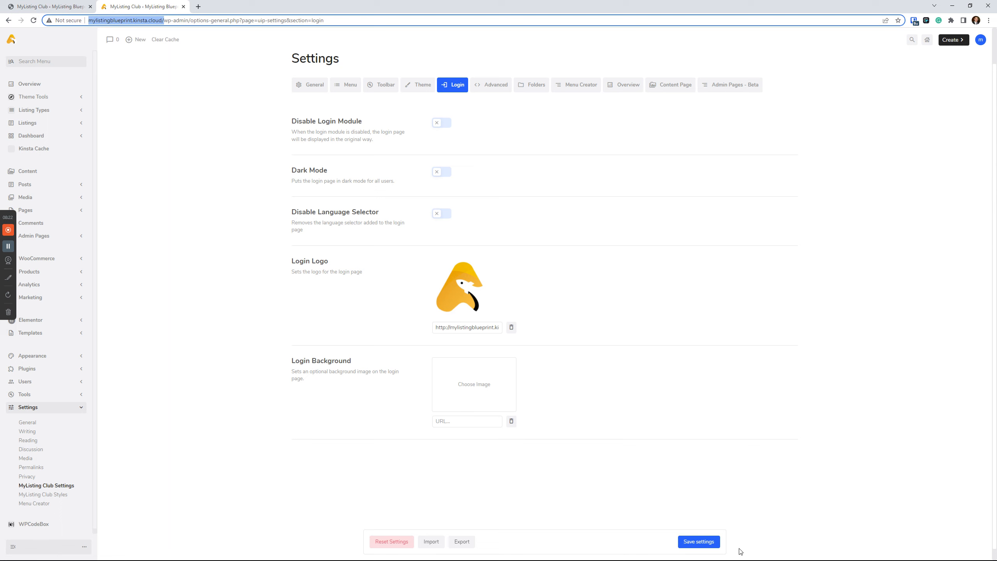
pyautogui.click(755, 544)
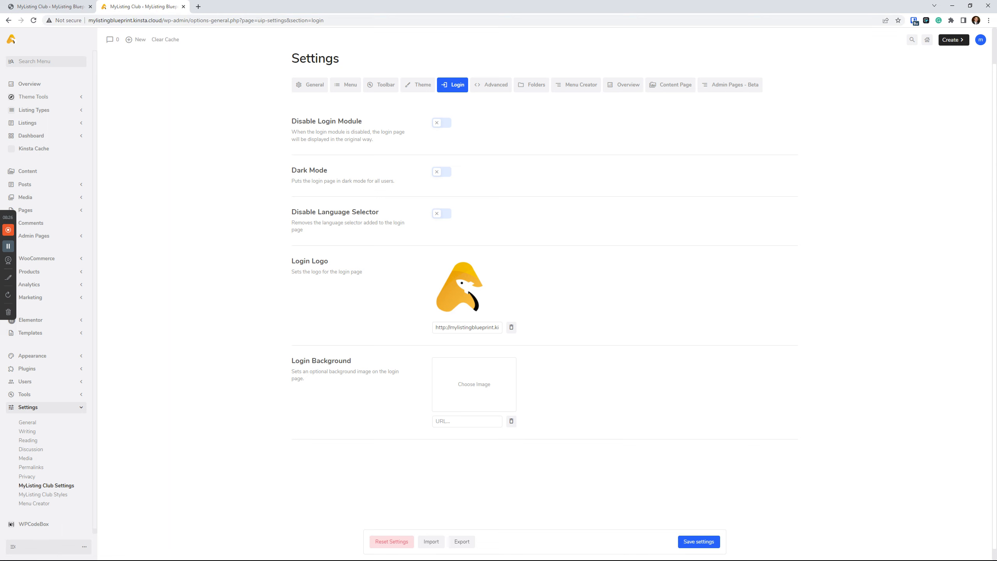
pyautogui.click(689, 543)
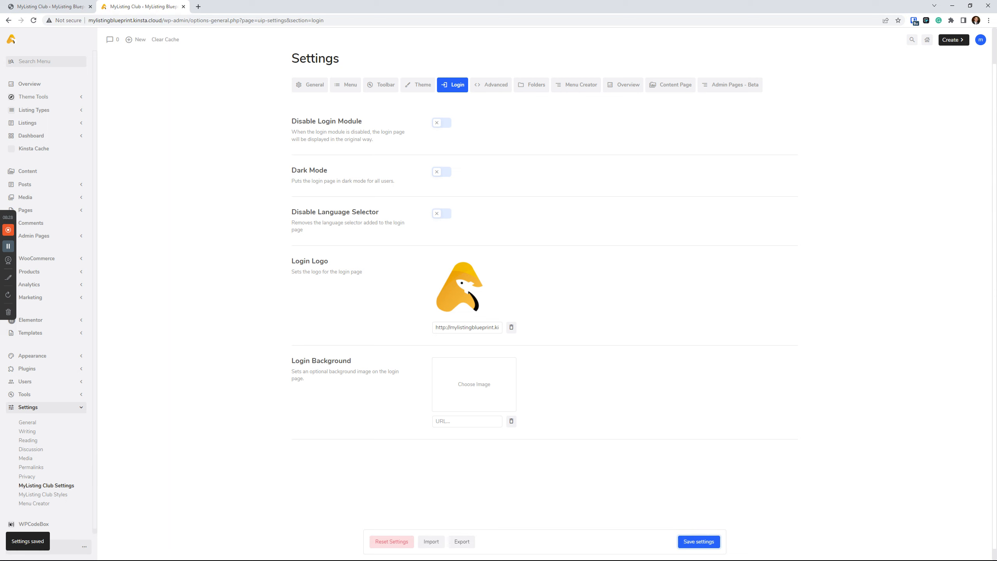
pyautogui.click(51, 7)
pyautogui.hotkey('ctrl', 't')
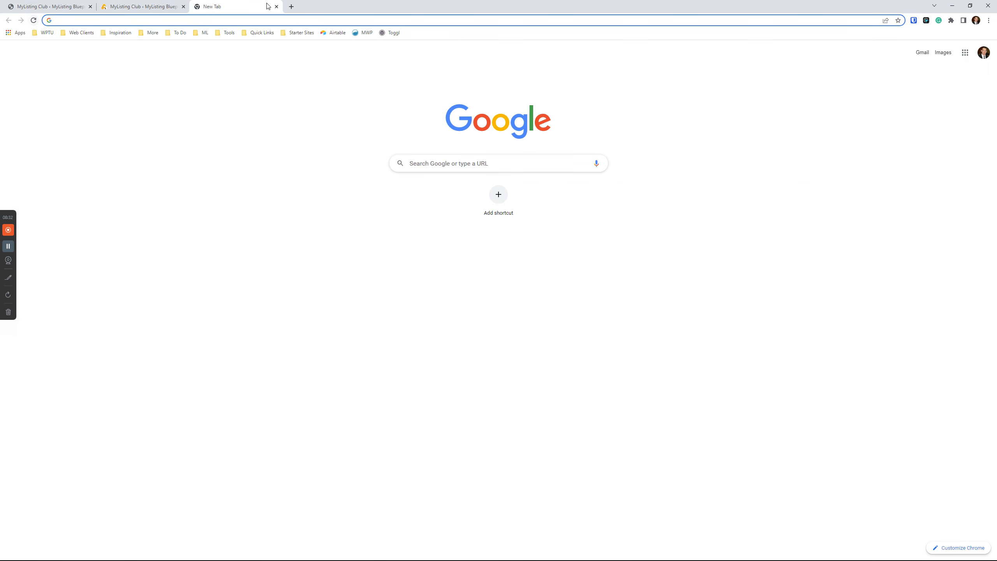
pyautogui.click(277, 6)
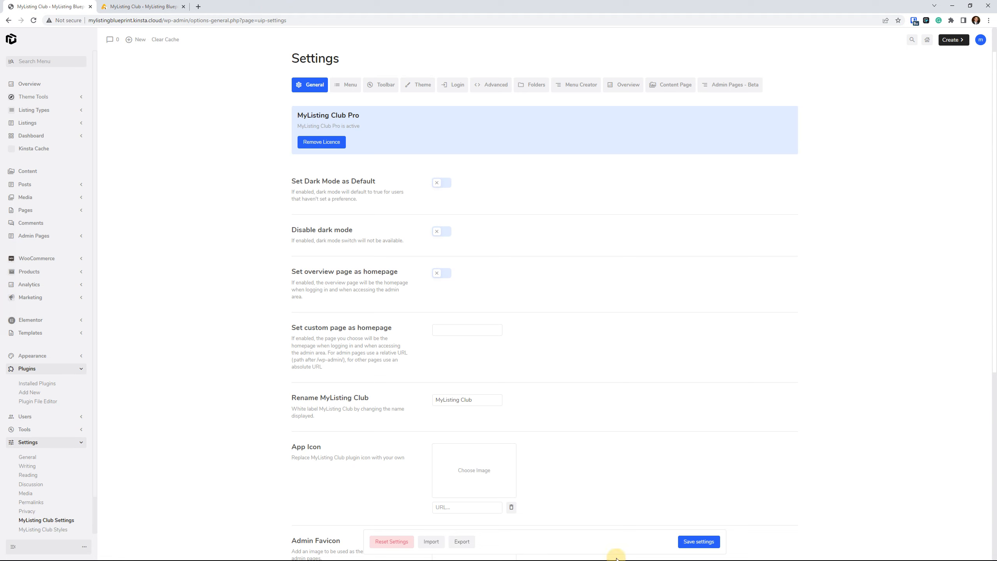
# - Open a new incognito window, load the site's home page mylistingblueprint.kinsta.cloud in it and maximize the window
pyautogui.click(953, 6)
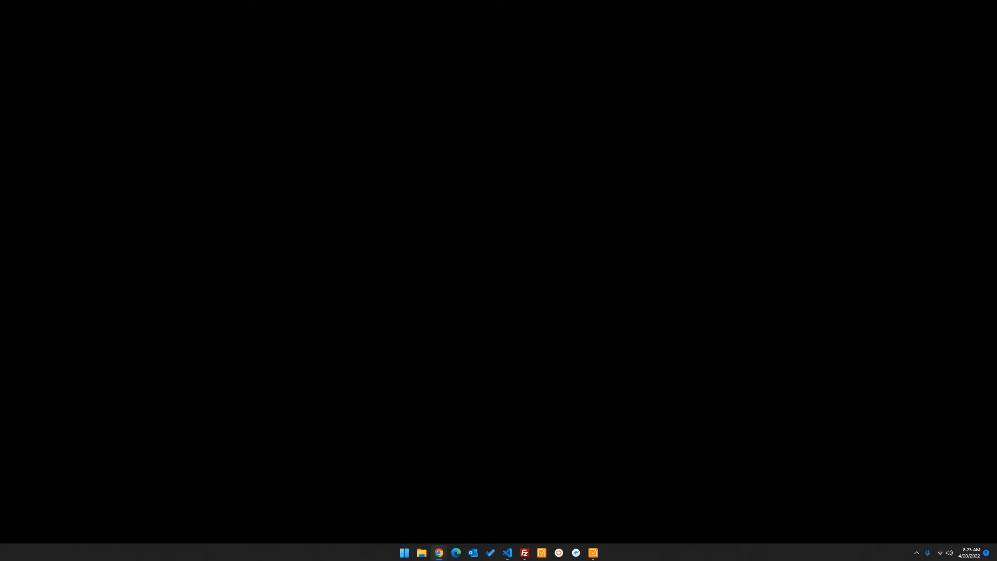
pyautogui.moveTo(440, 557)
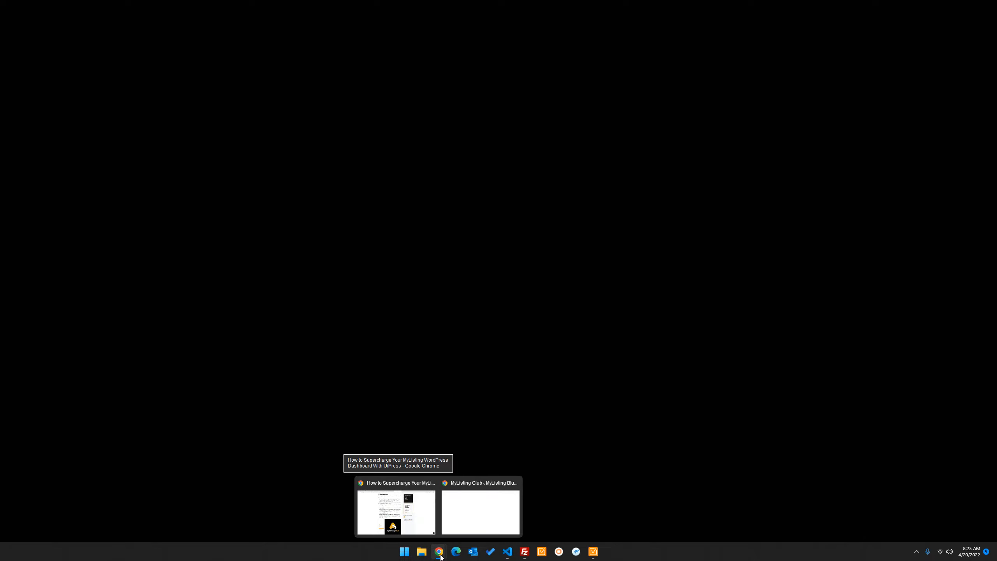
pyautogui.rightClick(440, 557)
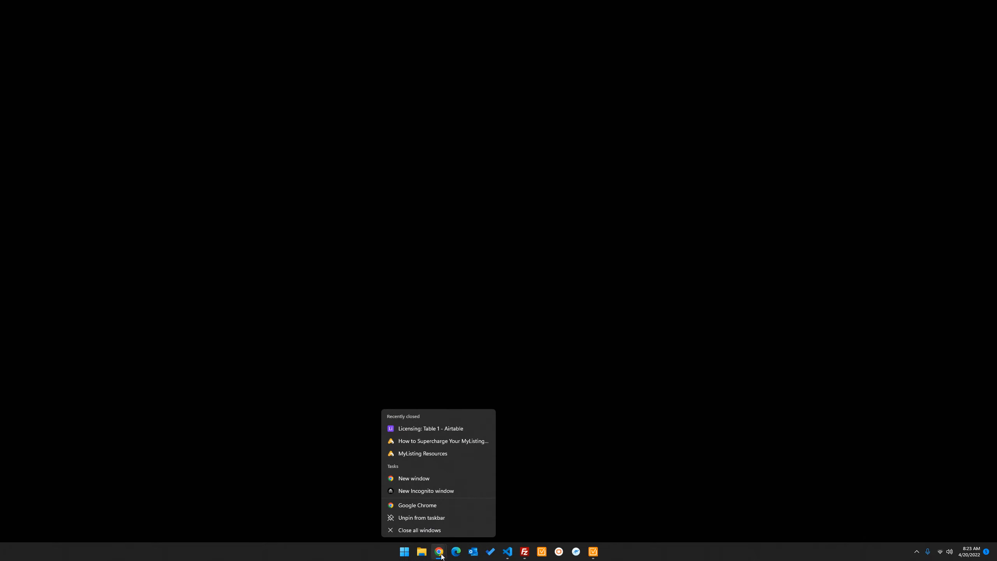
pyautogui.click(451, 492)
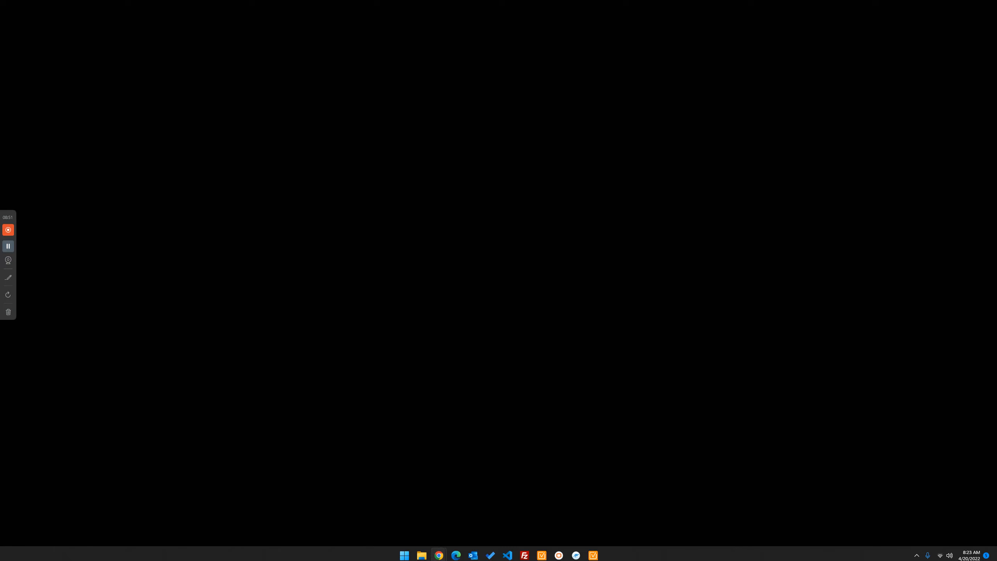
pyautogui.moveTo(439, 551)
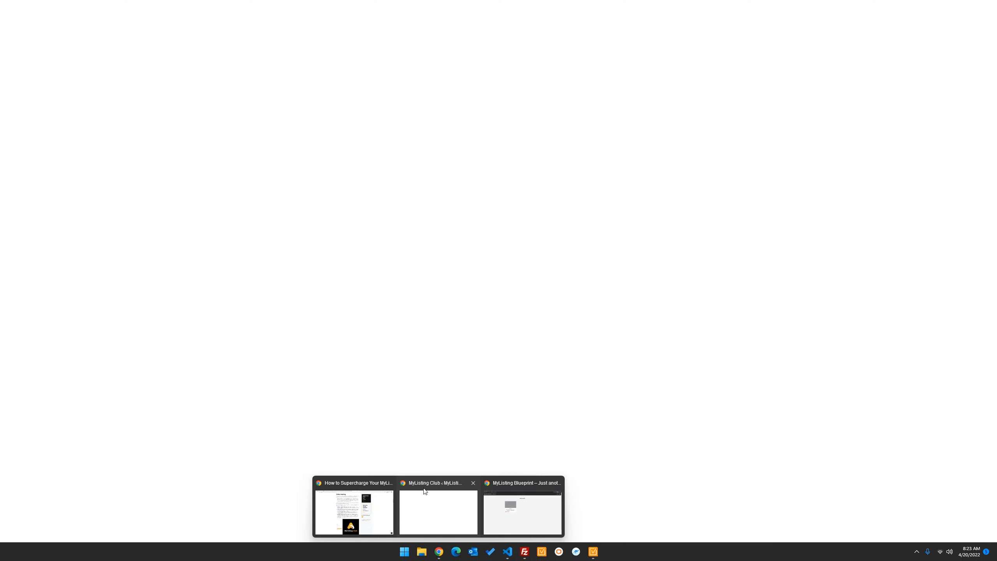
pyautogui.click(425, 491)
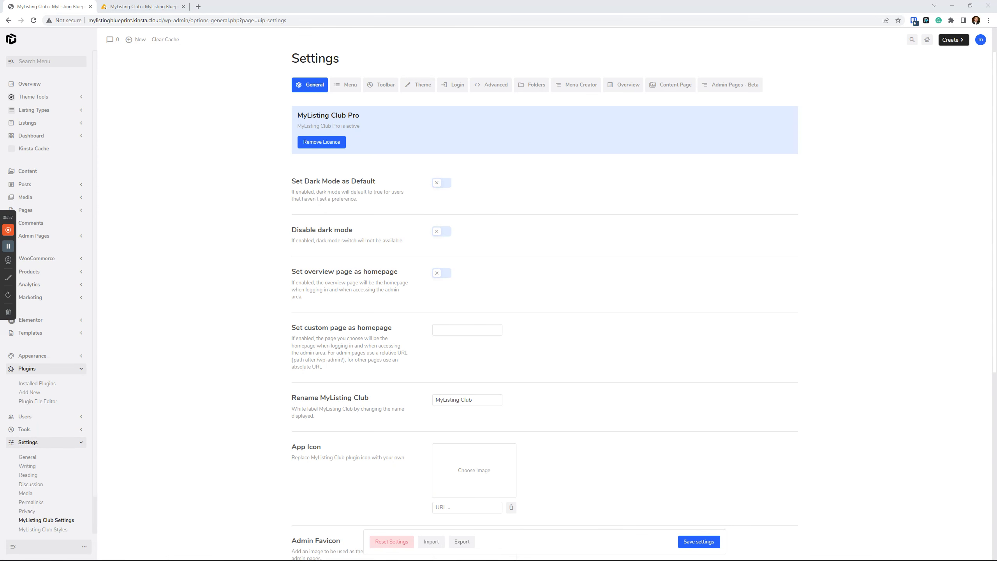
pyautogui.moveTo(283, 560); pyautogui.dragTo(259, 128)
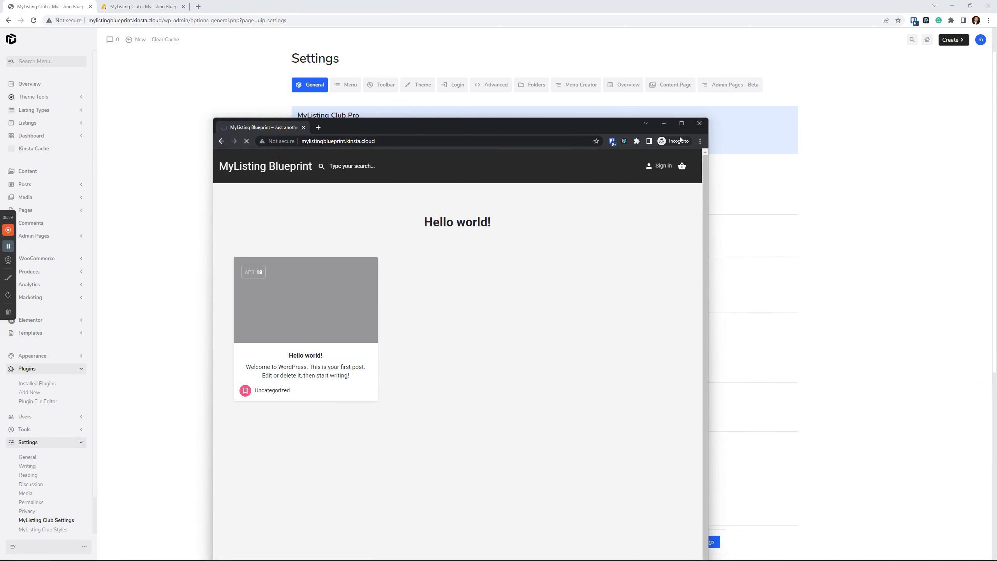
pyautogui.click(679, 124)
pyautogui.hotkey('ctrl', 'r')
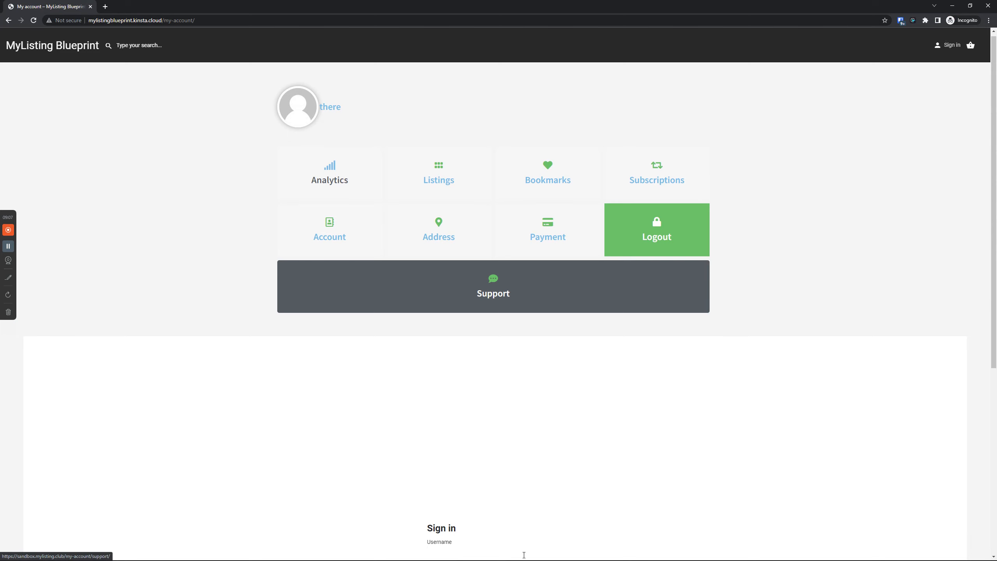
# - Open the site's sign-in page in the incognito window, look it over and move the window aside
pyautogui.click(954, 47)
pyautogui.scroll(5, 496, 399)
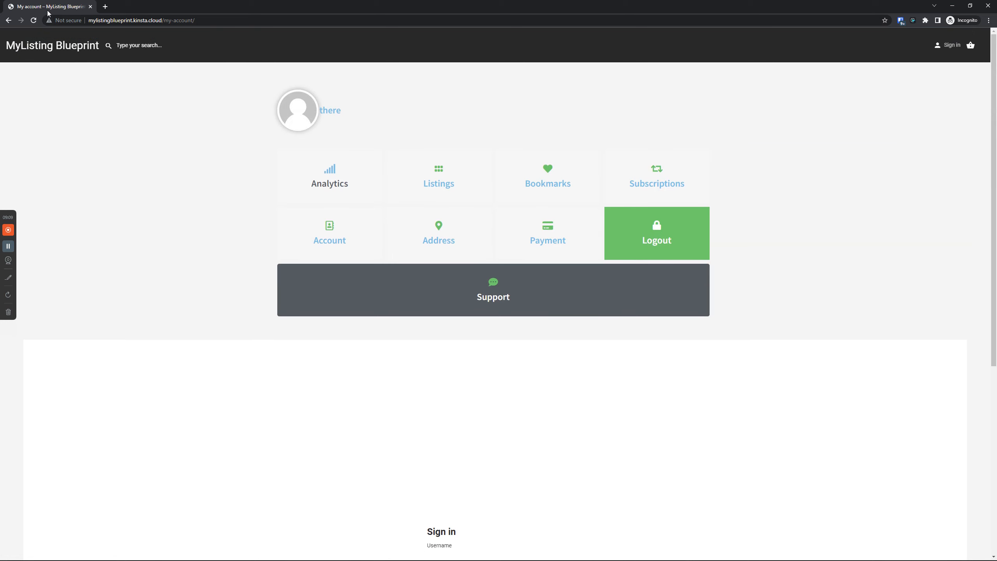
pyautogui.moveTo(50, 9); pyautogui.dragTo(996, 196)
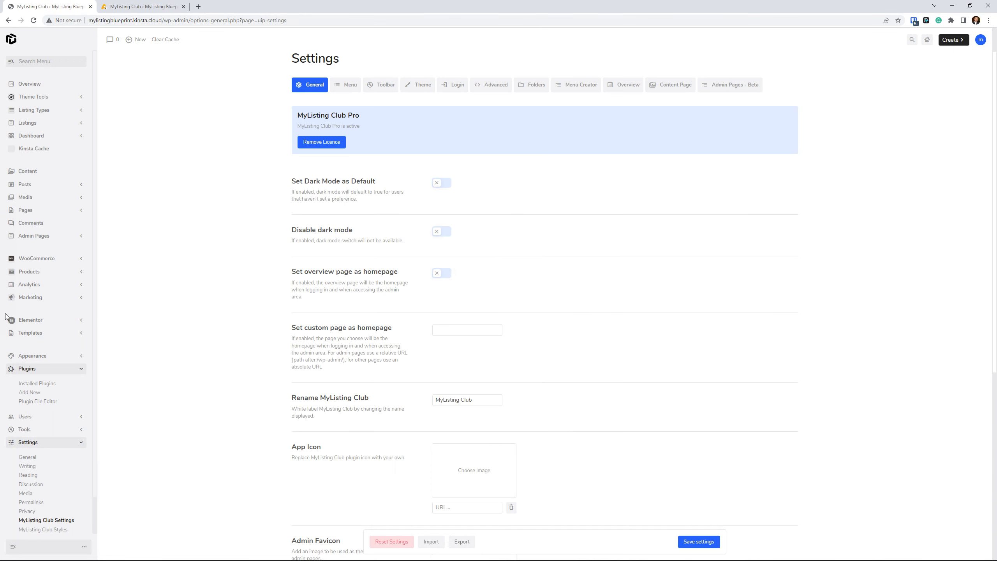
# - Close the outdated General settings tab, open the installed plugins list in a new tab and deactivate WPCodeBox
pyautogui.click(91, 6)
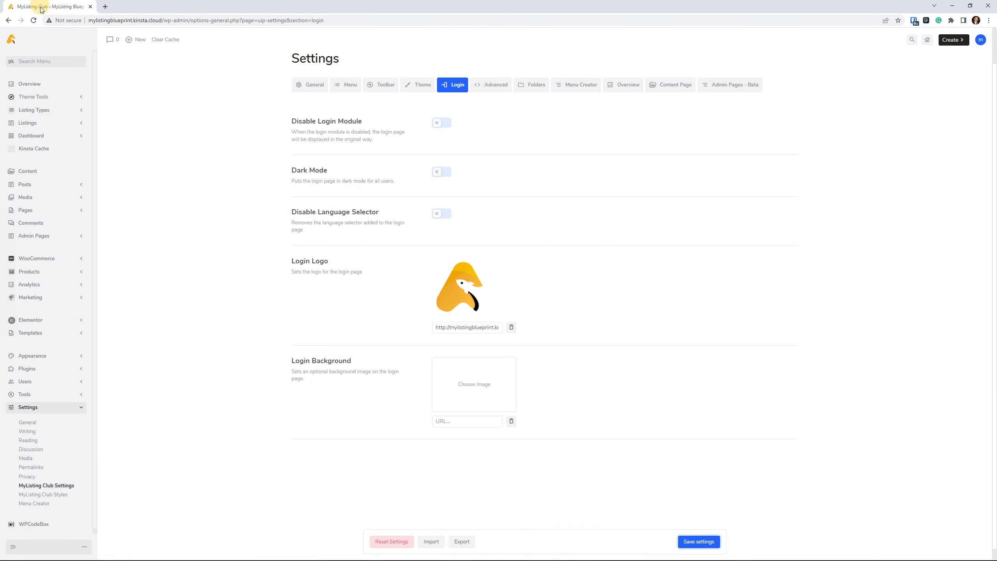
pyautogui.rightClick(43, 370)
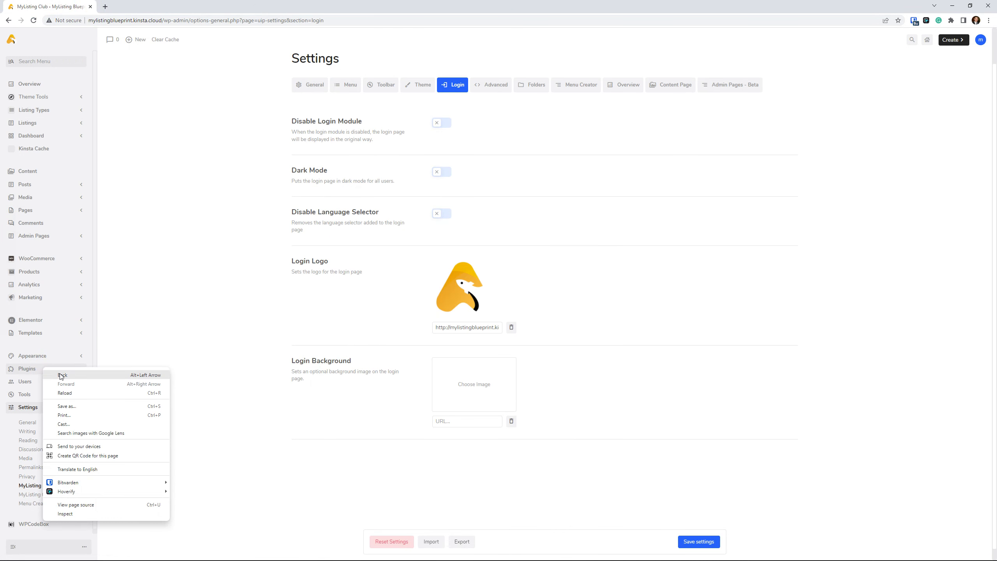
pyautogui.click(166, 315)
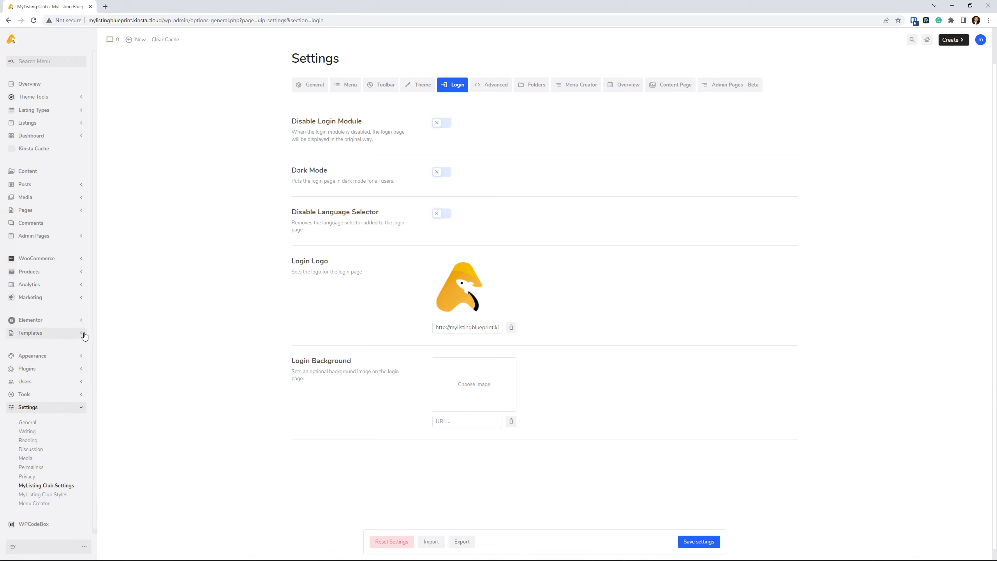
pyautogui.click(82, 369)
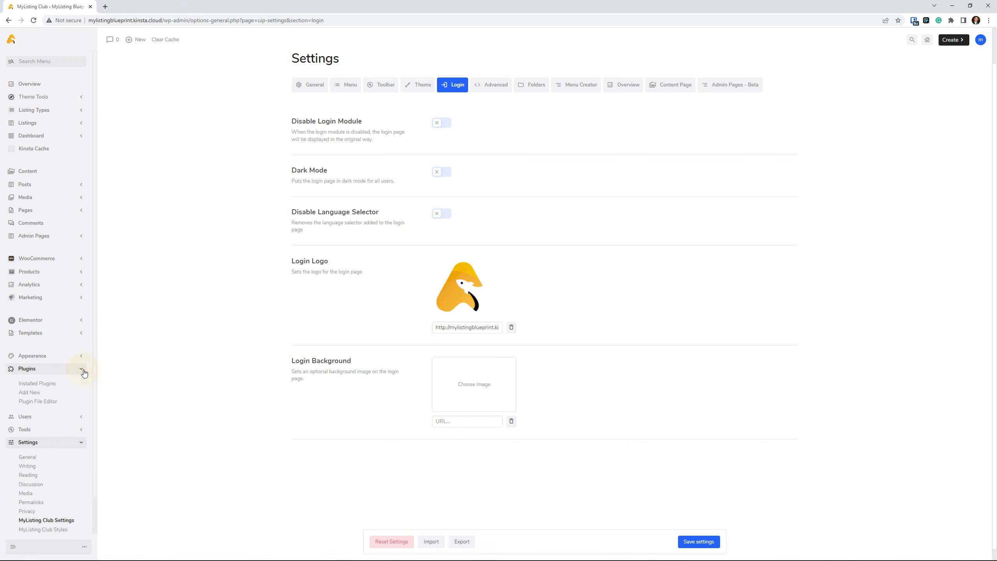
pyautogui.rightClick(47, 387)
pyautogui.click(96, 390)
pyautogui.click(153, 6)
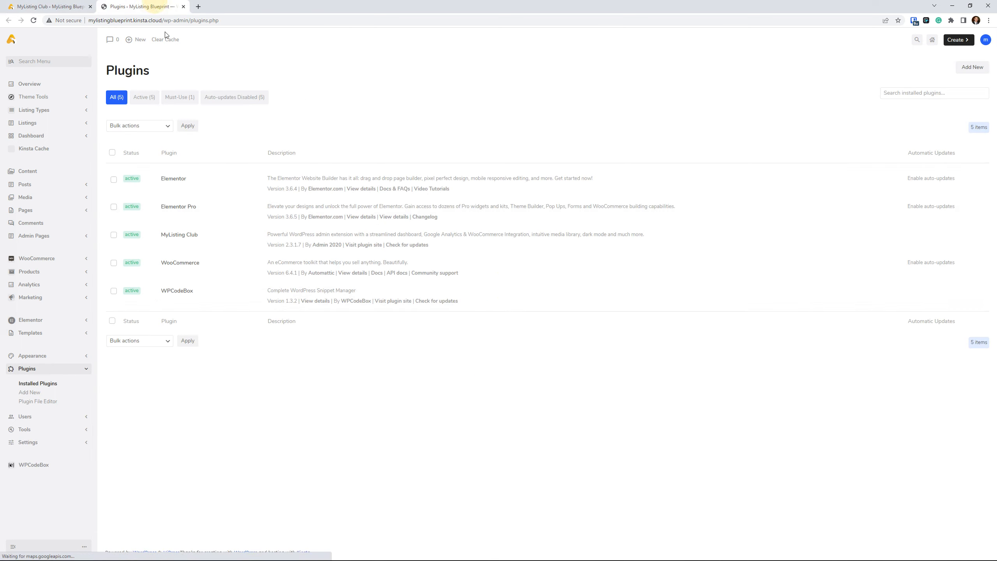
pyautogui.click(172, 299)
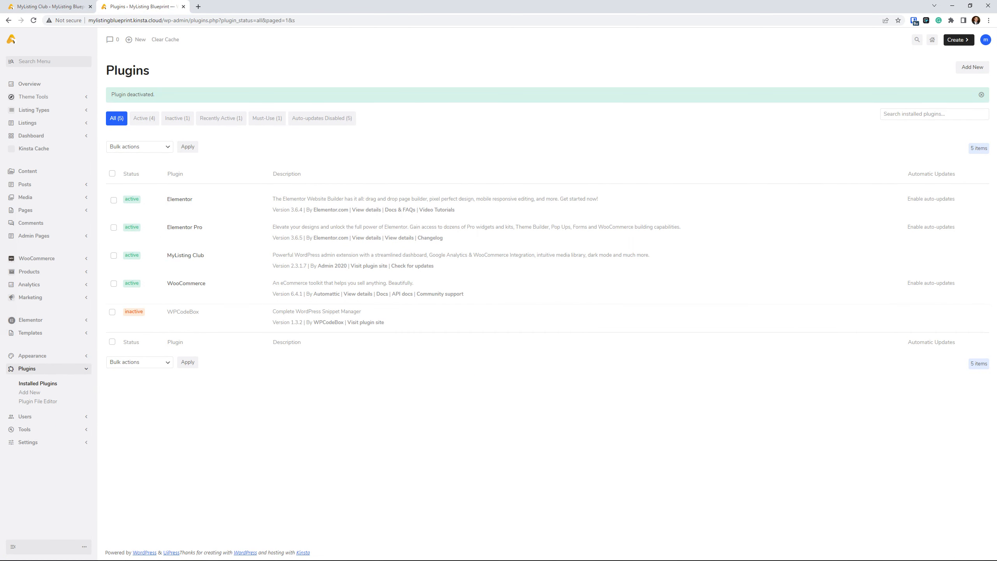
# - Bring the incognito window back, maximized, and reload the my-account page
pyautogui.doubleClick(624, 98)
pyautogui.click(35, 22)
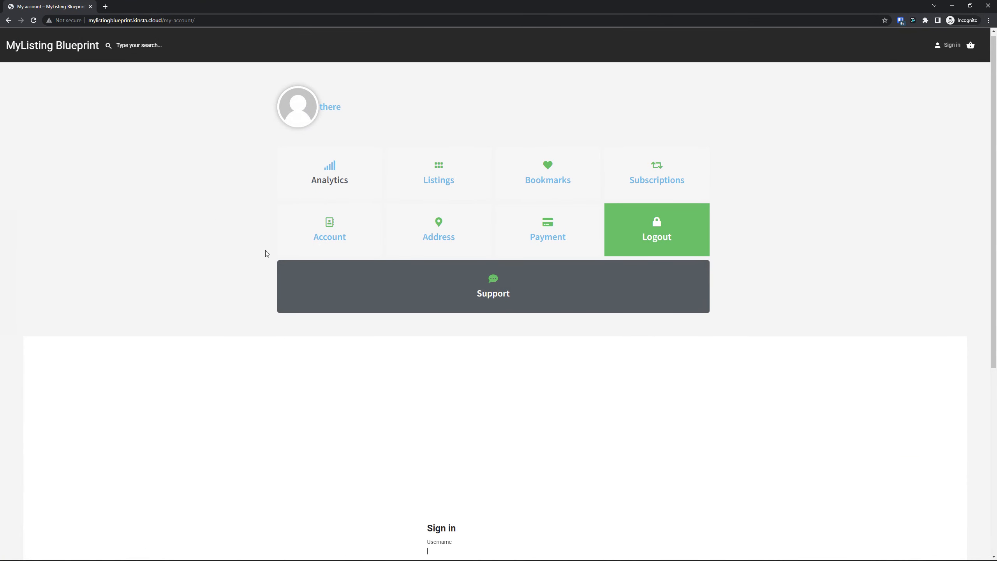
pyautogui.click(34, 20)
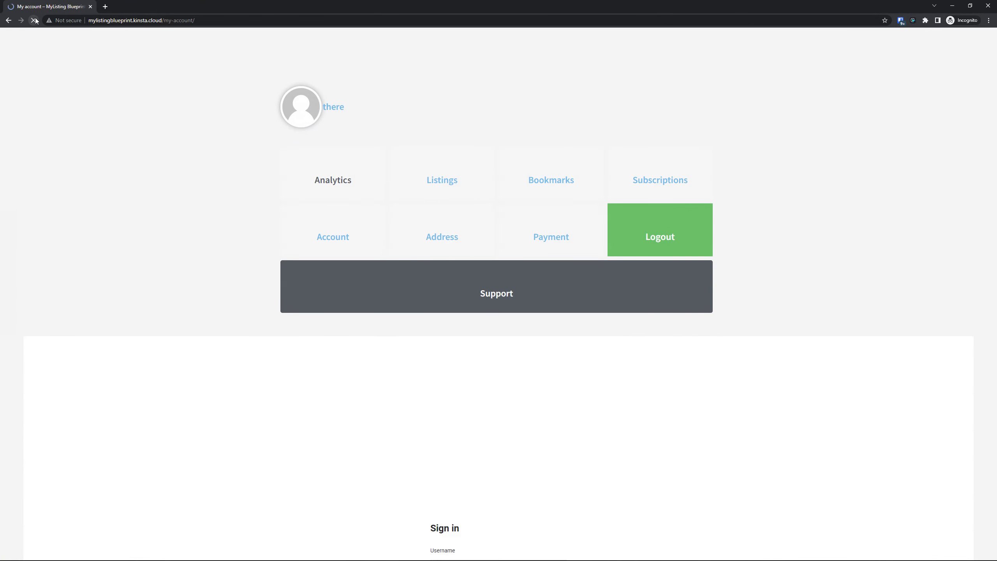
# - Replace the my-account path with /wp-admin in the incognito window's address and check the logo on the login page
pyautogui.click(163, 19)
pyautogui.moveTo(162, 19); pyautogui.dragTo(349, 6)
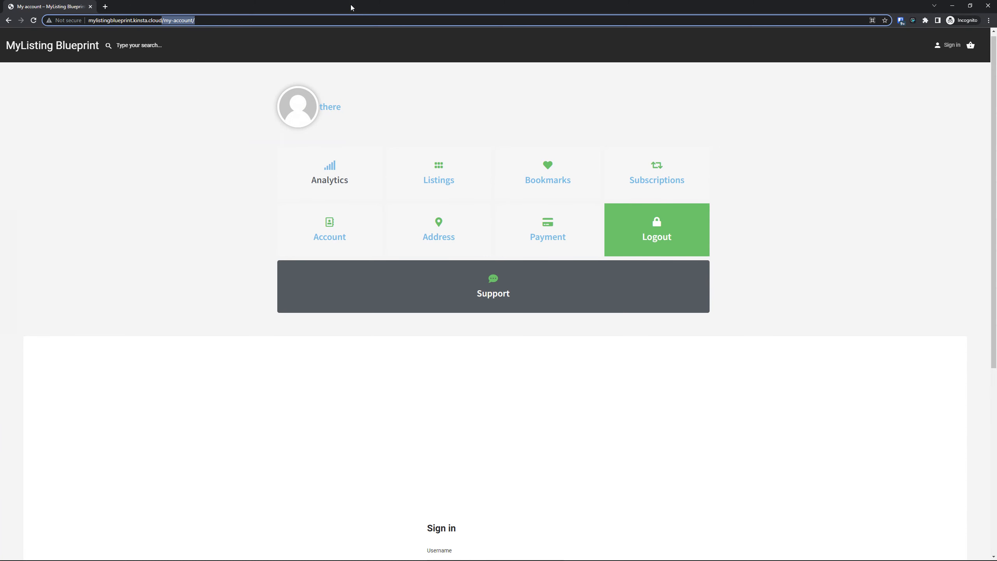
pyautogui.write('/wp-admin')
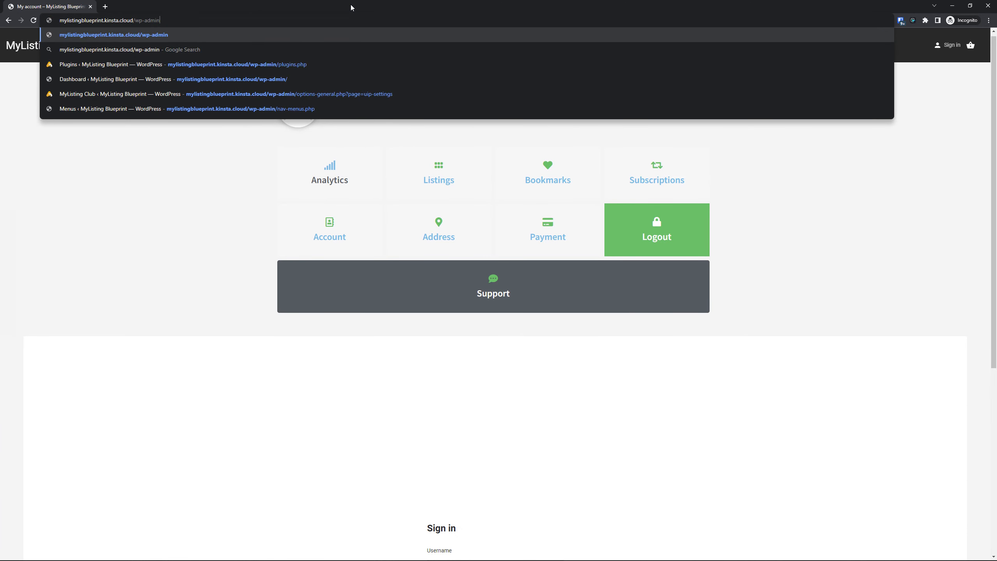
pyautogui.press('Return')
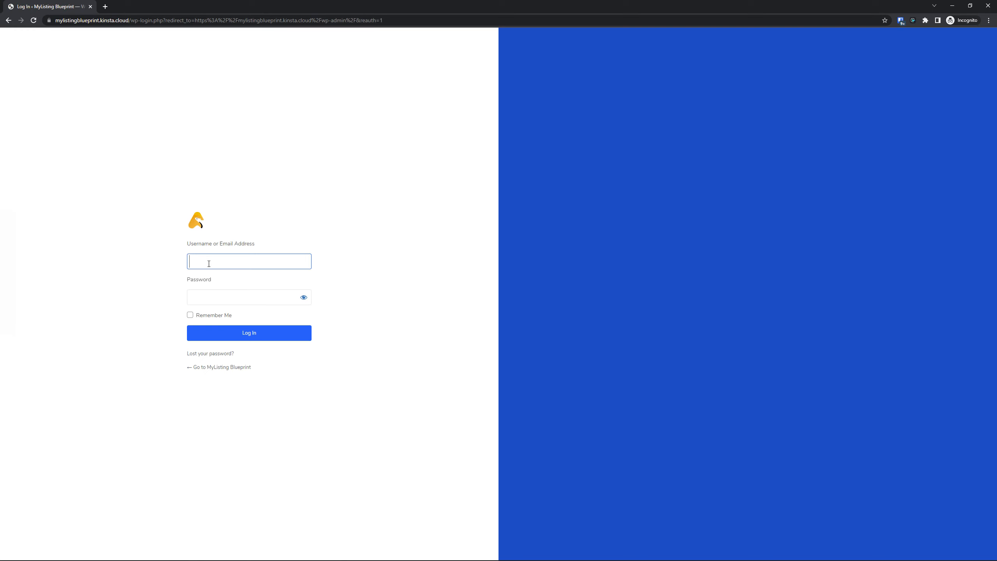
pyautogui.moveTo(208, 218); pyautogui.dragTo(198, 224)
pyautogui.click(102, 215)
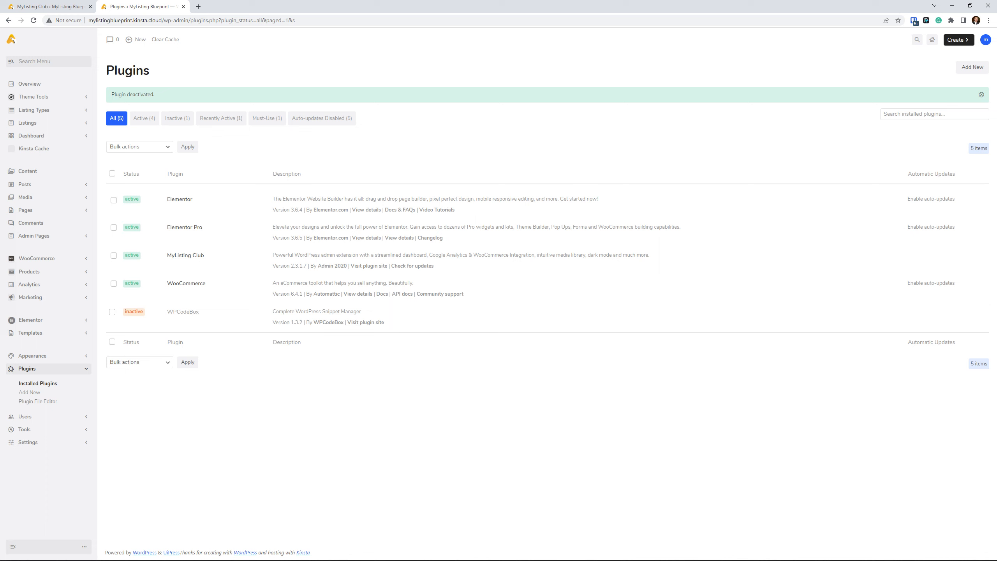
# - Return the incognito login page to view over the plugins list and maximize its window
pyautogui.moveTo(542, 560)
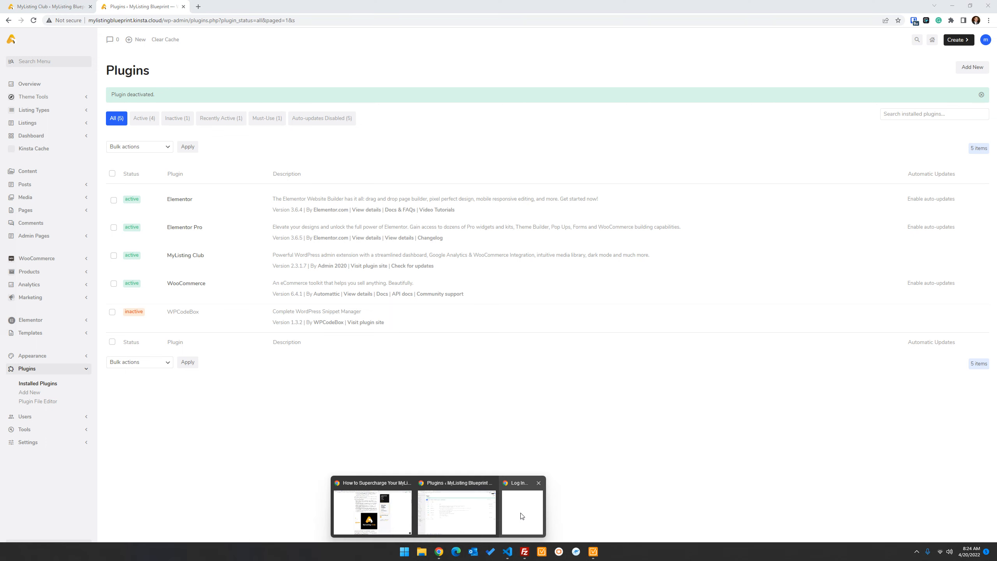
pyautogui.moveTo(808, 278); pyautogui.dragTo(366, 112)
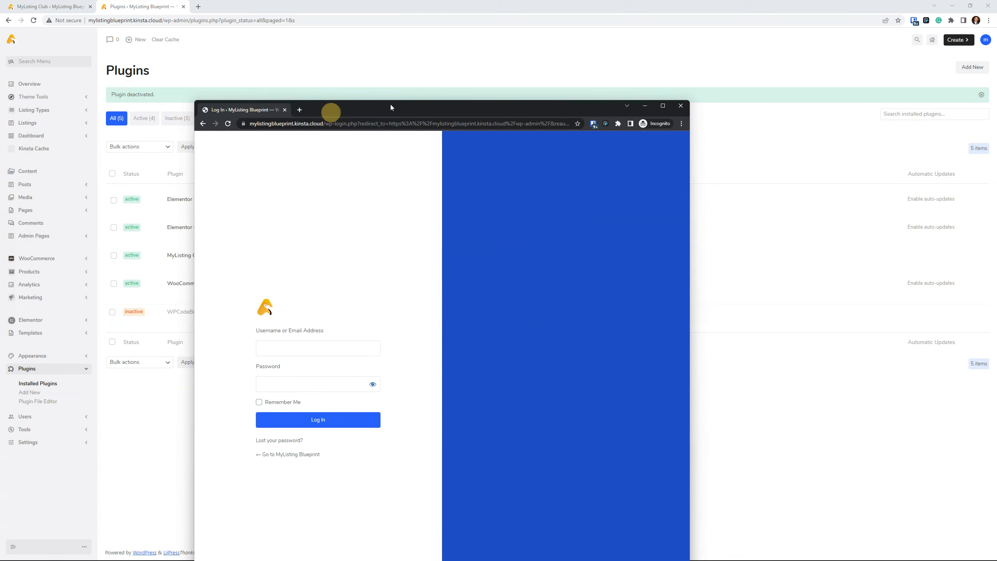
pyautogui.doubleClick(418, 106)
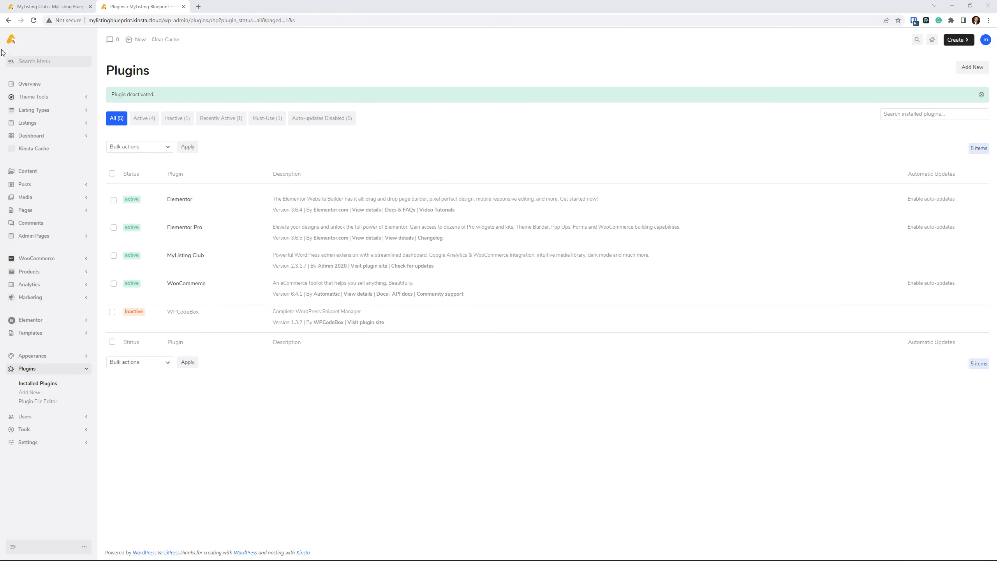
# - Close the plugins tab, upload mylisting-directory-website-expert-ui-press-login-background.png as the login background and save the login settings
pyautogui.click(183, 7)
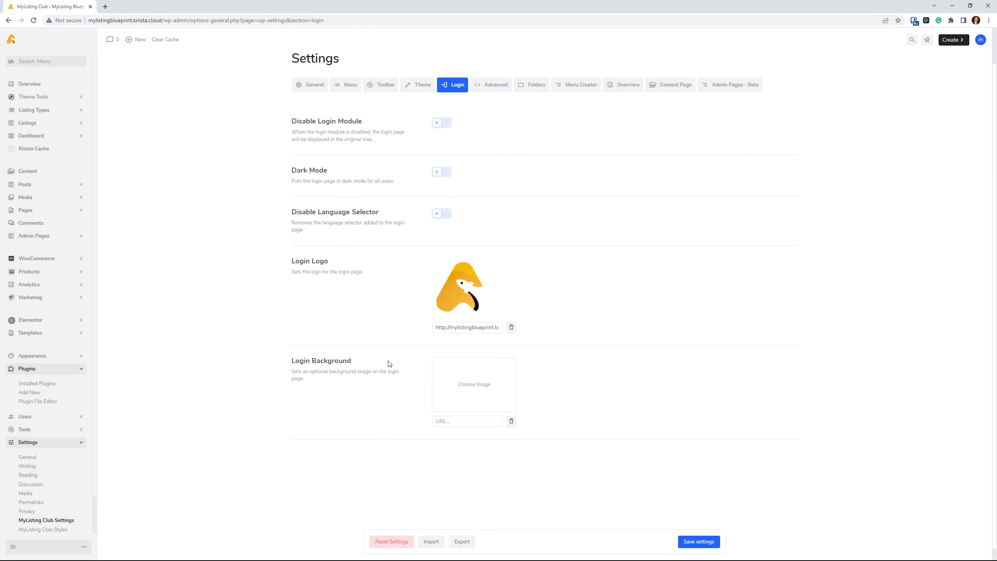
pyautogui.moveTo(364, 360); pyautogui.dragTo(273, 363)
pyautogui.click(493, 391)
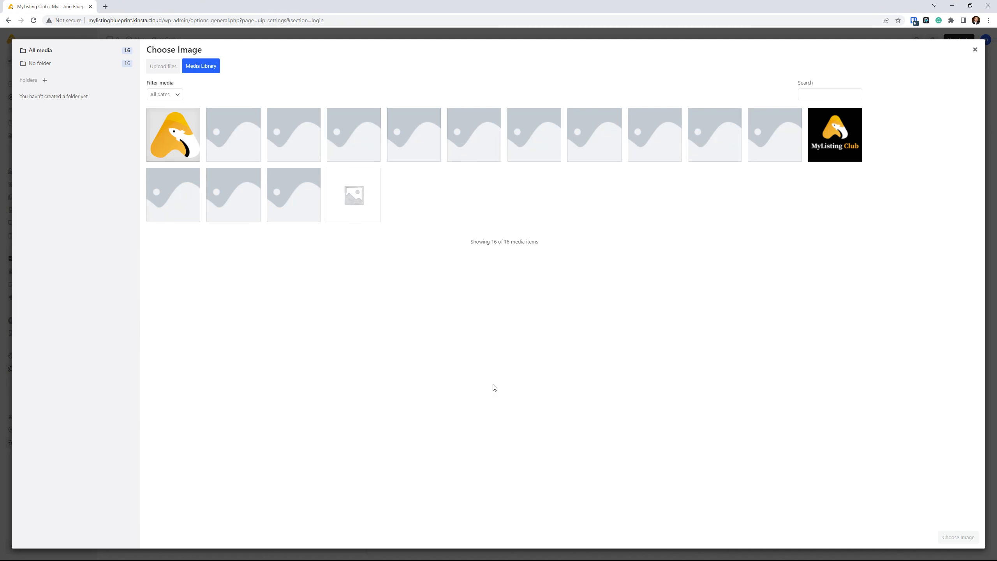
pyautogui.click(172, 67)
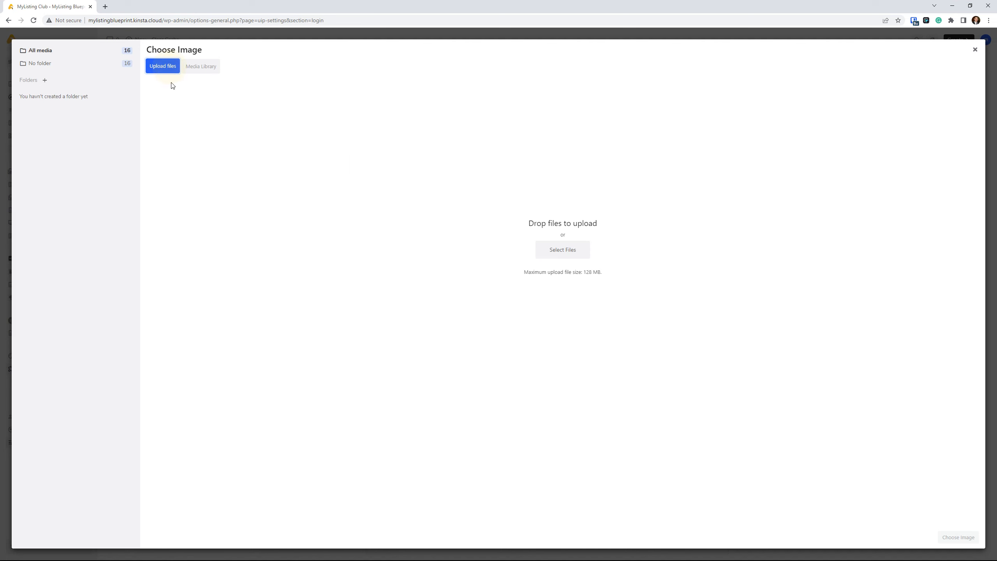
pyautogui.click(543, 250)
pyautogui.doubleClick(265, 75)
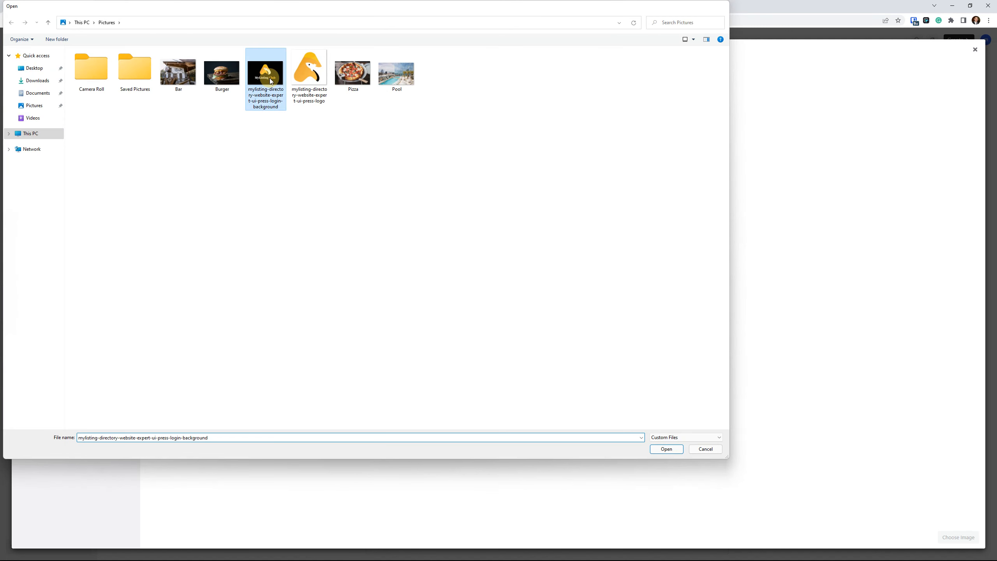
pyautogui.click(945, 537)
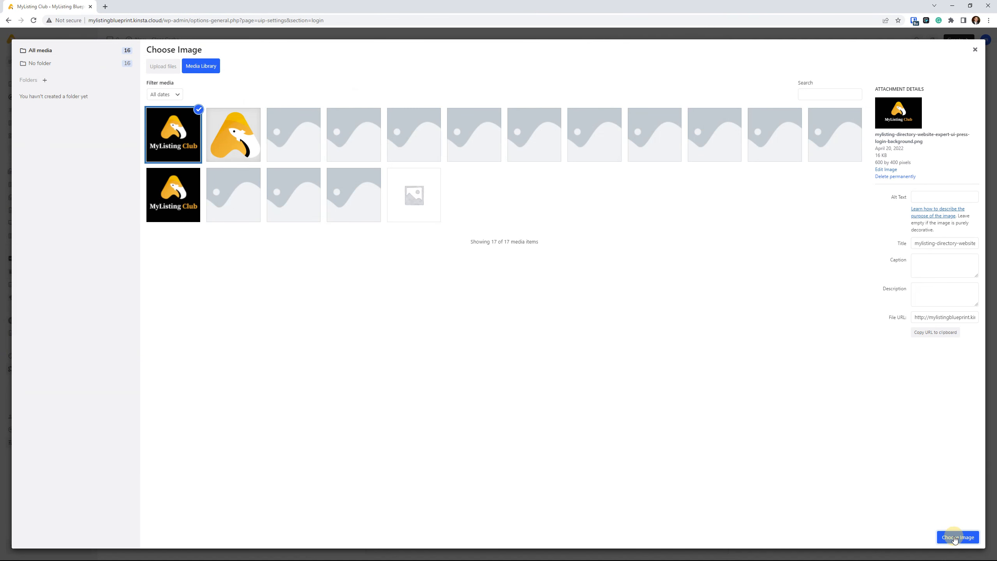
pyautogui.click(706, 545)
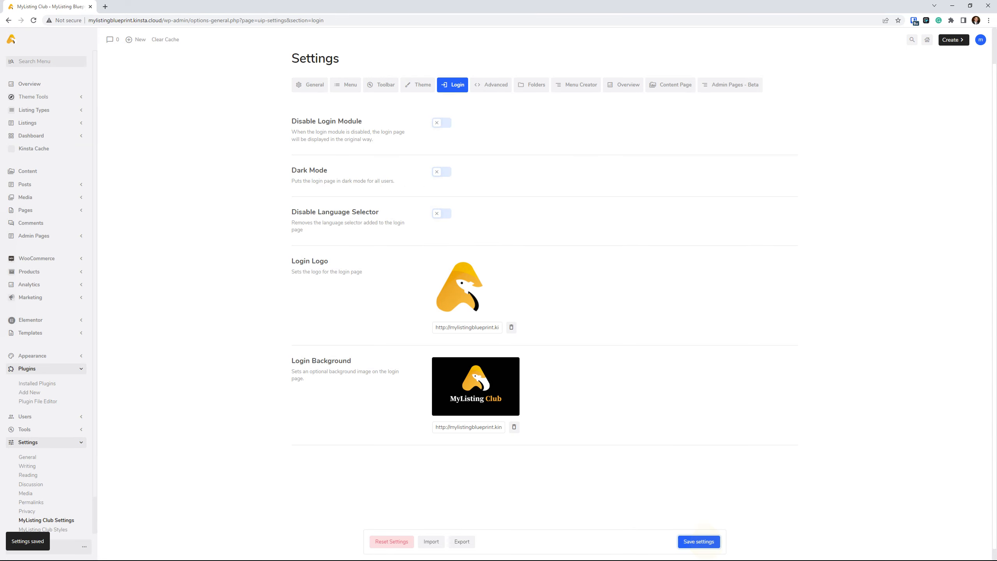
# - Reload the login page in the incognito window and maximize it to inspect the new background
pyautogui.moveTo(481, 560); pyautogui.dragTo(475, 61)
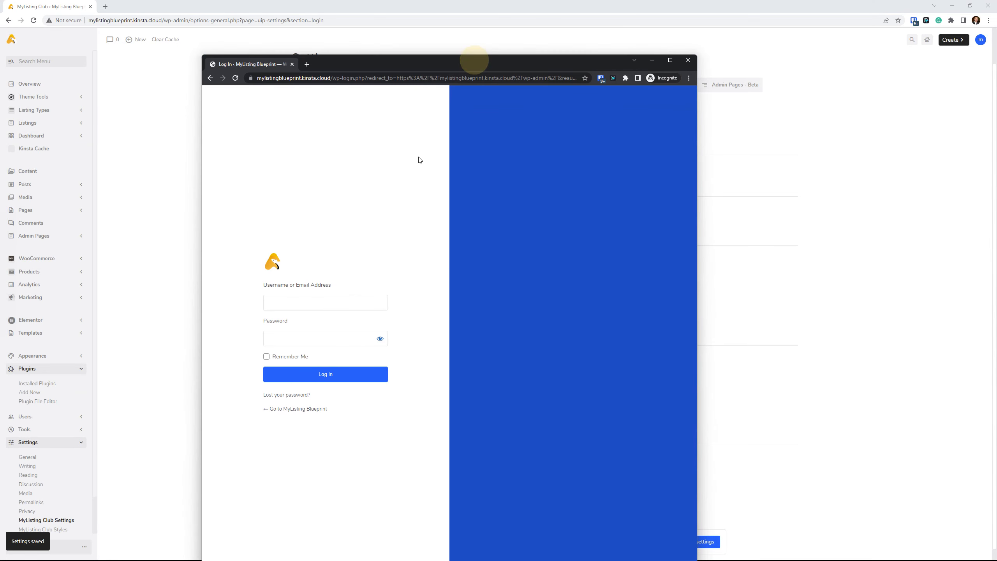
pyautogui.click(235, 78)
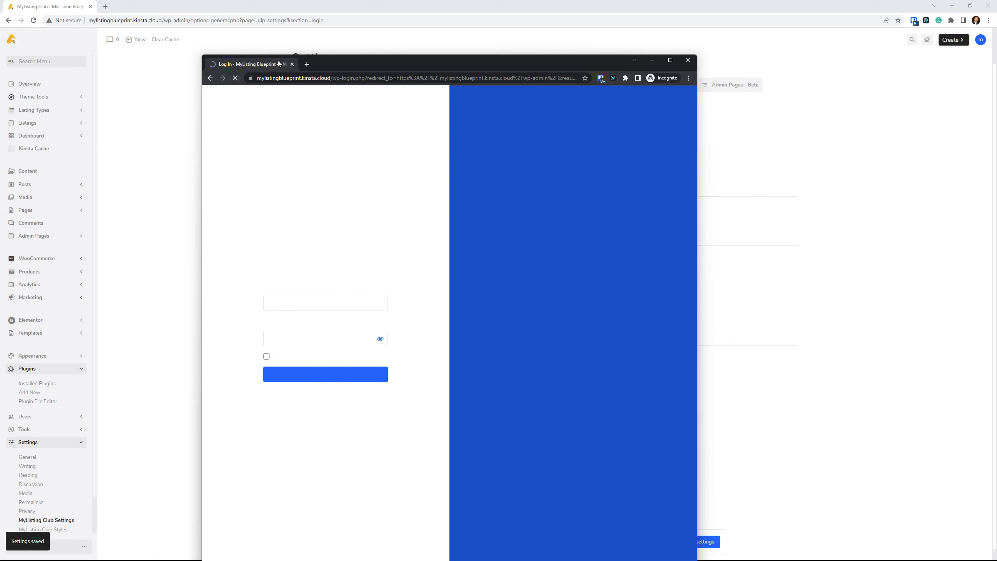
pyautogui.click(671, 61)
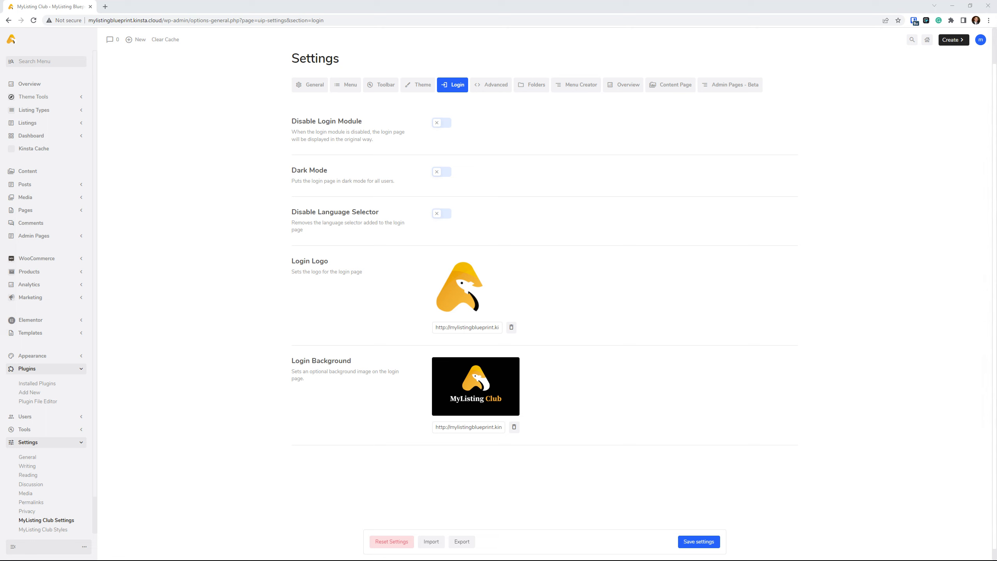
# - Replace the login background with a fresh upload of mylisting-directory-website-expert-ui-press-login-background.png and save the login settings
pyautogui.click(473, 395)
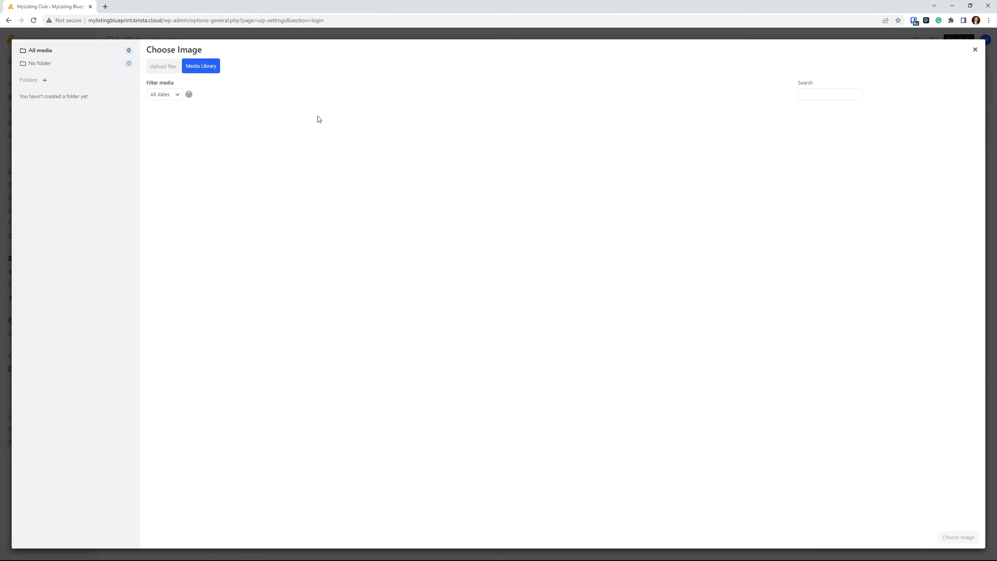
pyautogui.click(166, 69)
pyautogui.click(583, 259)
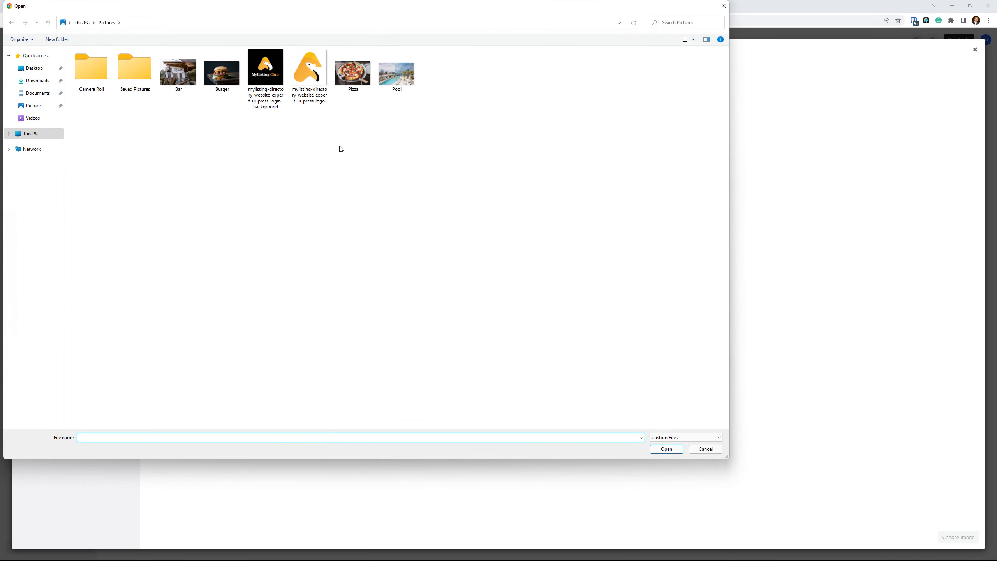
pyautogui.doubleClick(271, 84)
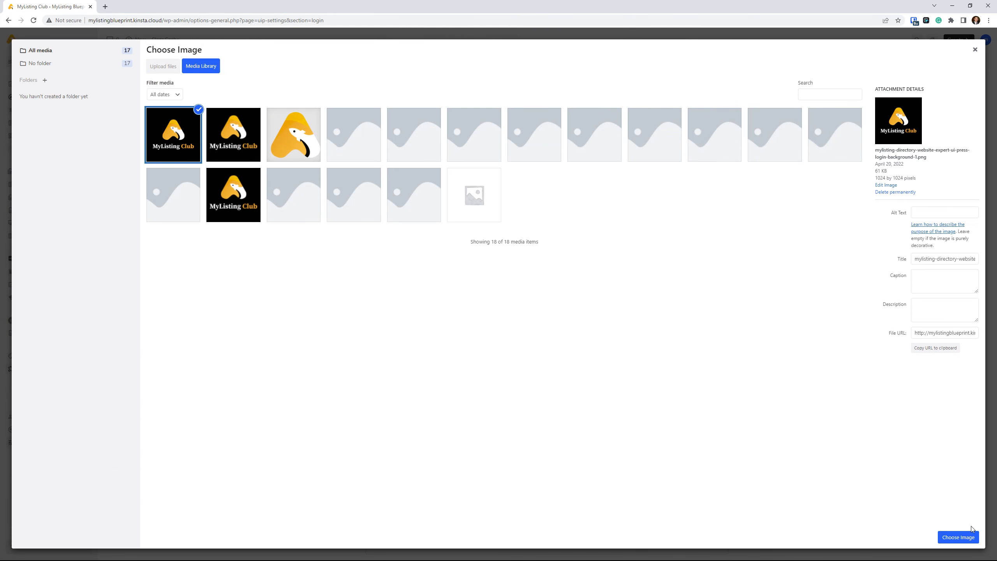
pyautogui.click(971, 545)
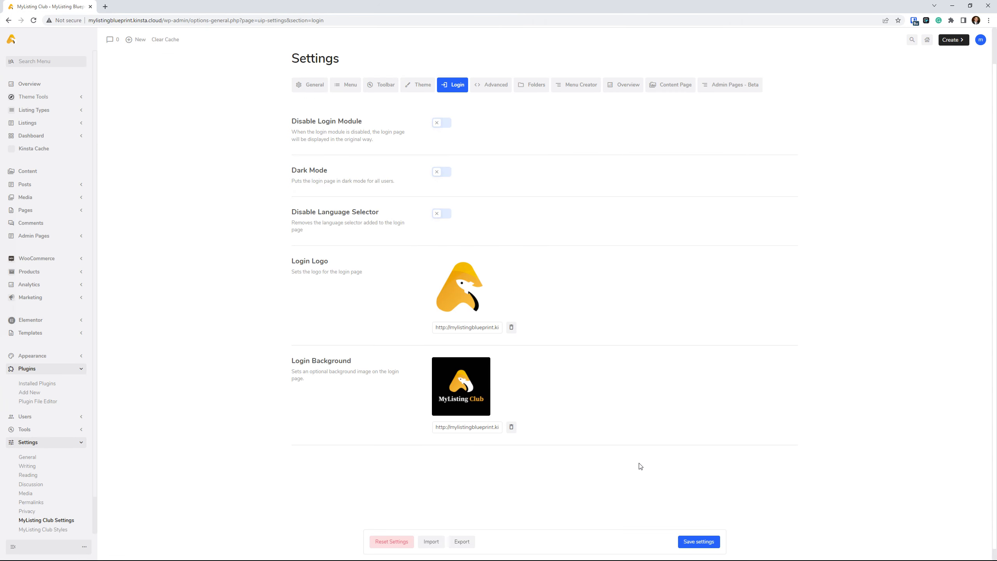
pyautogui.click(708, 542)
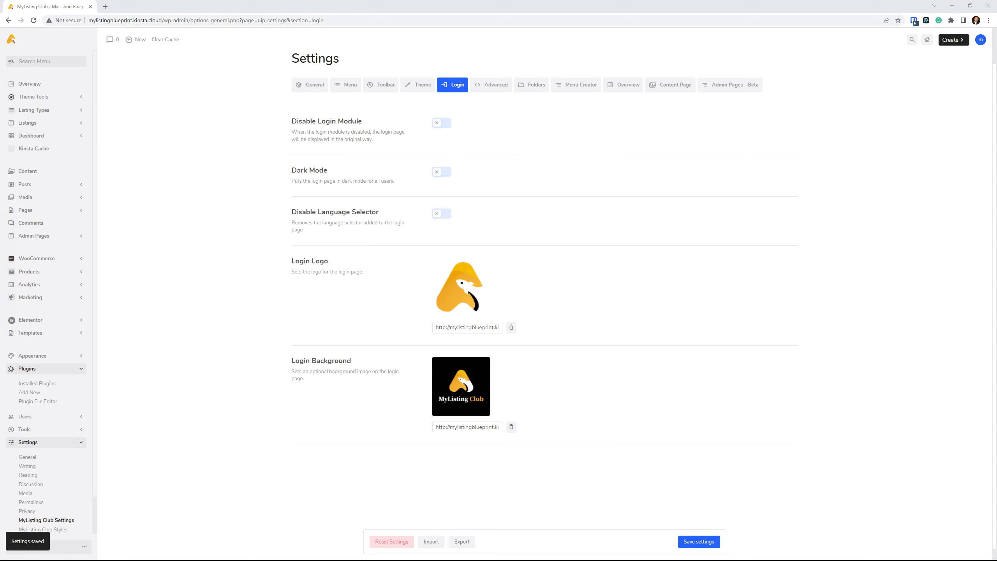
# - Bring the incognito login page back into view and maximize its window to check the replaced background
pyautogui.hotkey('alt', 'Tab')
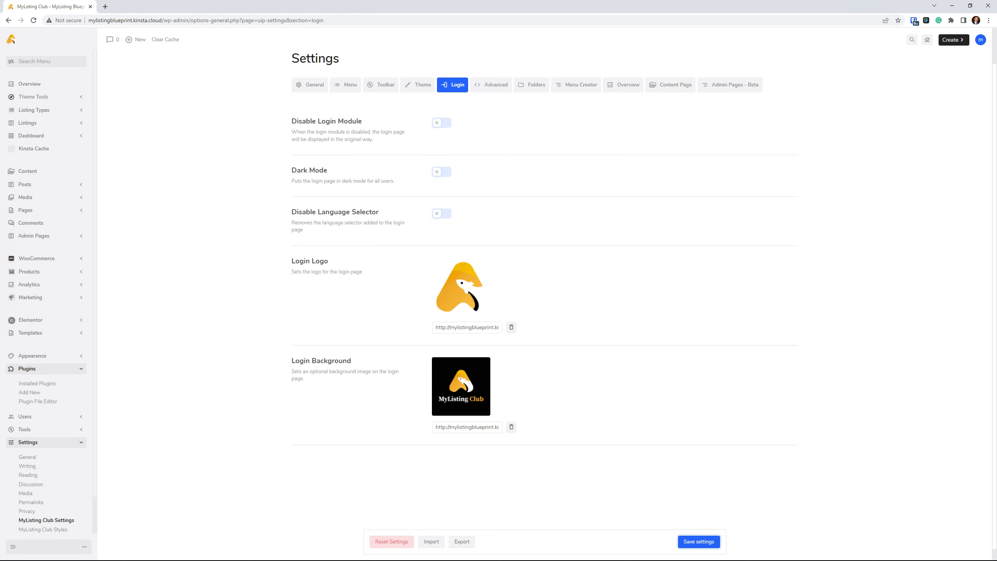
pyautogui.moveTo(996, 165); pyautogui.dragTo(488, 143)
pyautogui.doubleClick(488, 142)
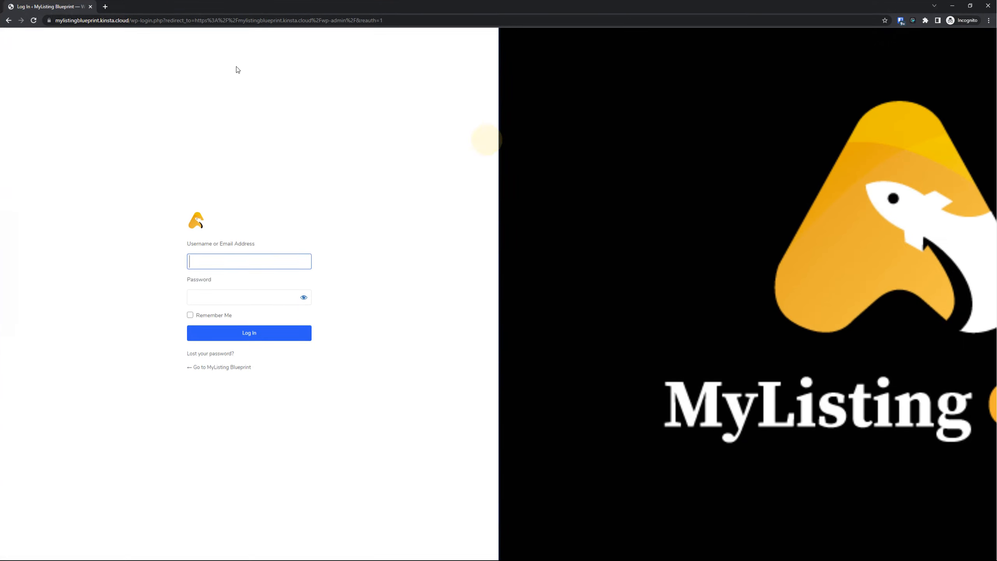
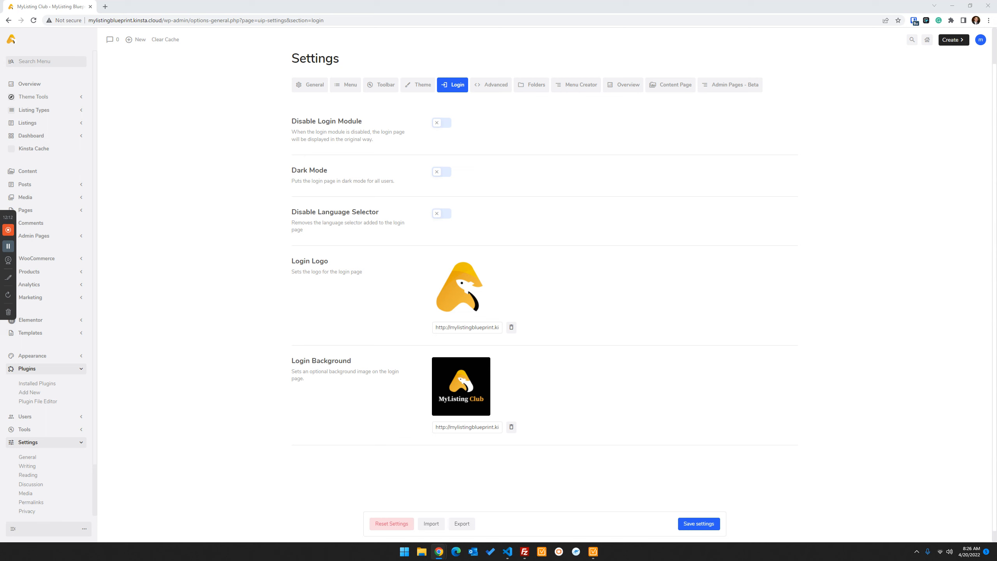
# - Examine the credit links in the settings page footer, follow the WordPress link and return to the settings
pyautogui.scroll(-1, 275, 366)
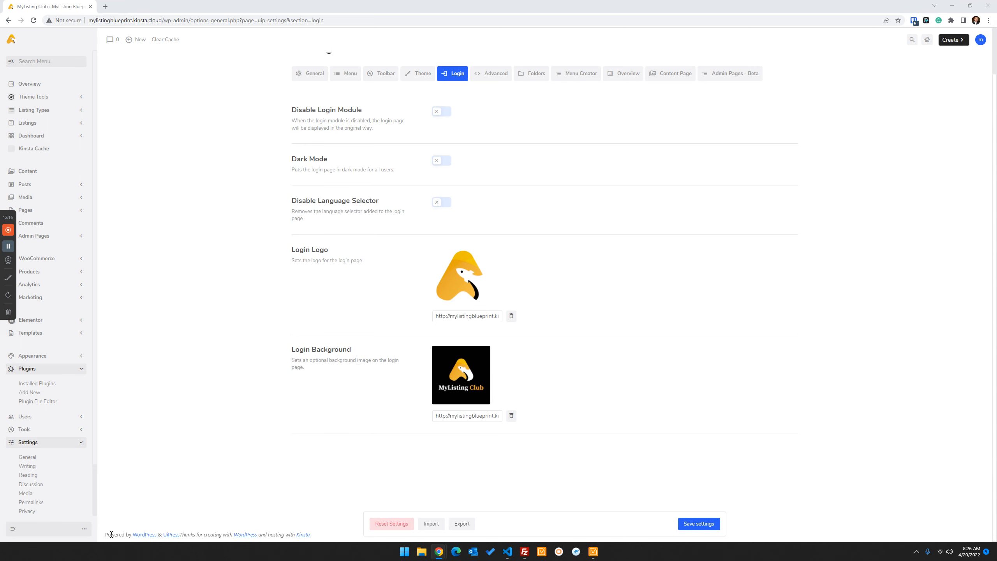
pyautogui.moveTo(105, 534); pyautogui.dragTo(333, 531)
pyautogui.click(332, 530)
pyautogui.click(252, 536)
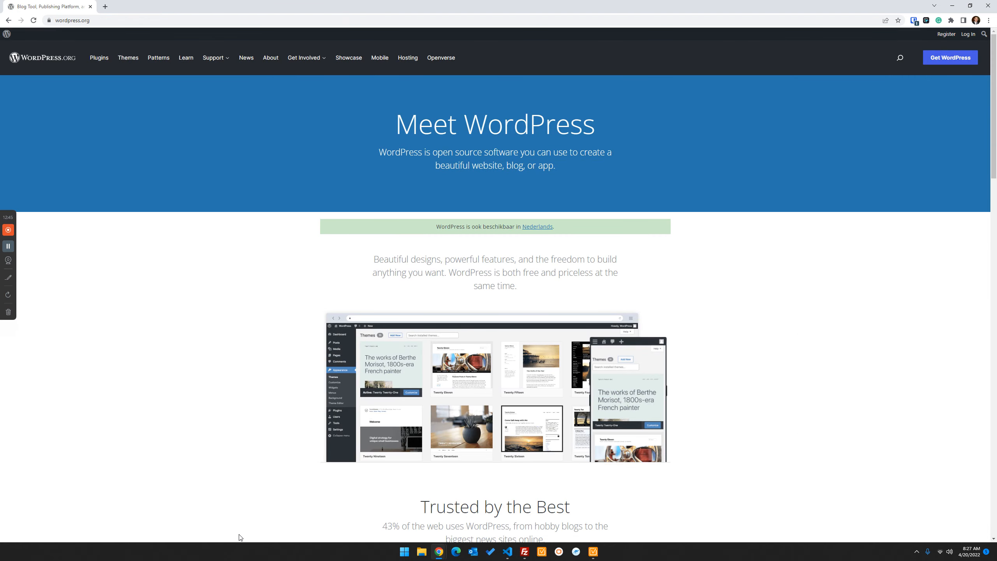
pyautogui.click(9, 20)
pyautogui.moveTo(328, 538); pyautogui.dragTo(103, 538)
pyautogui.click(153, 494)
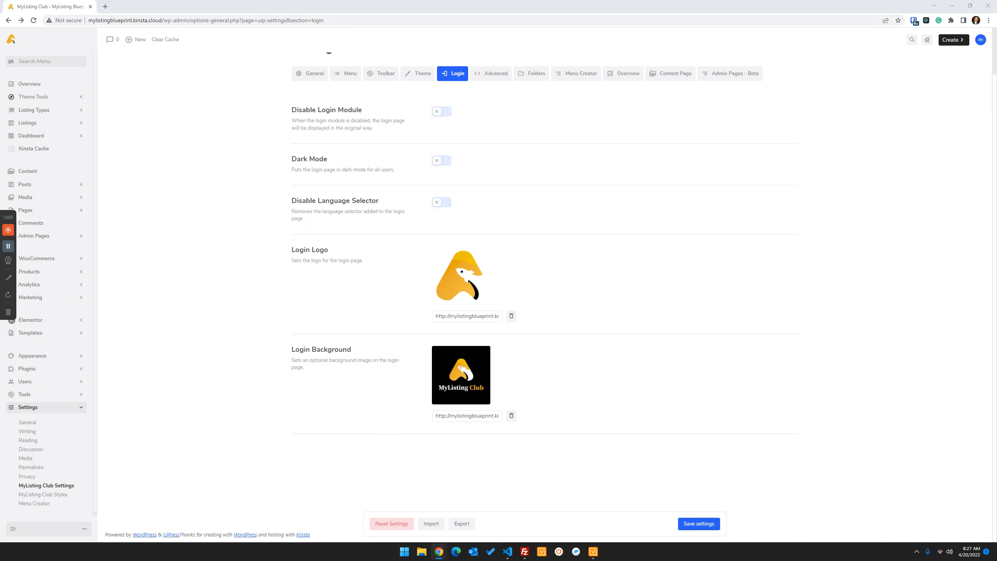
# - Add commented Admin CSS in the Advanced settings that sets #wpfooter to display: none, save it and reload the page to check the footer
pyautogui.scroll(2, 356, 269)
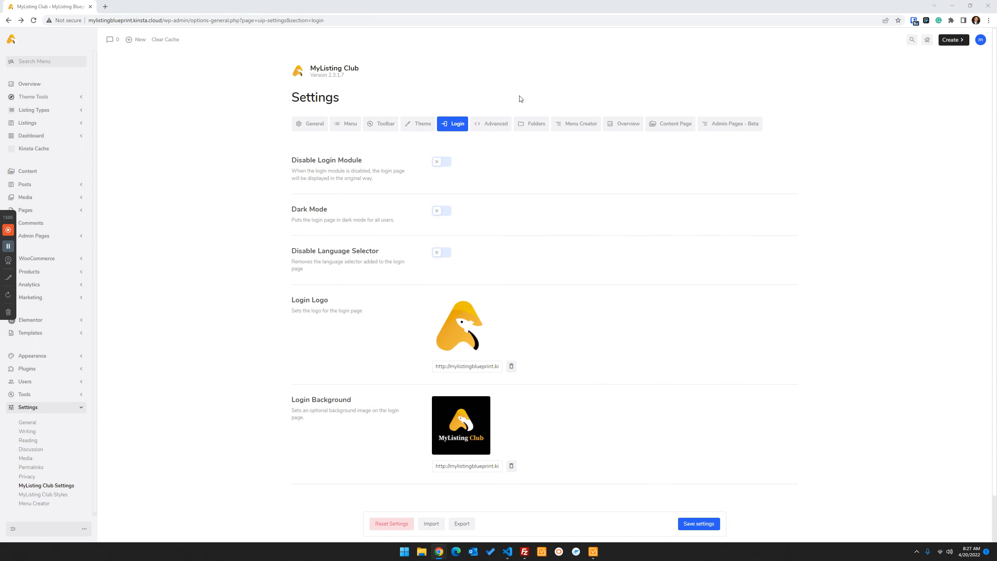
pyautogui.click(494, 122)
pyautogui.scroll(-5, 389, 203)
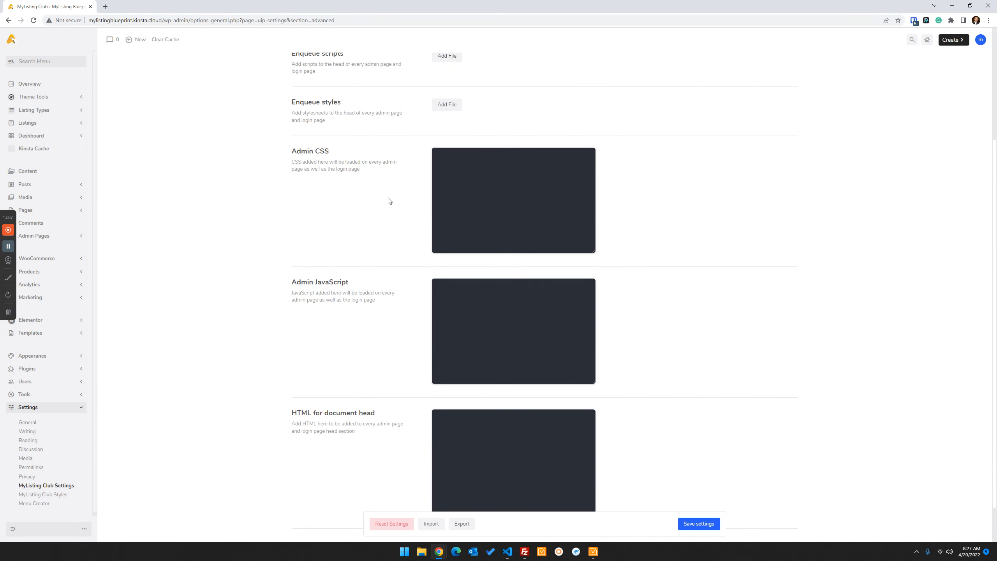
pyautogui.click(508, 169)
pyautogui.write('/* REMOVE THE THANK YOU LINKS IN THE FOOTER OF THE WORDPRESS DASHBOARD */ #wpfooter {     display: none; }')
pyautogui.click(700, 523)
pyautogui.scroll(-1, 205, 393)
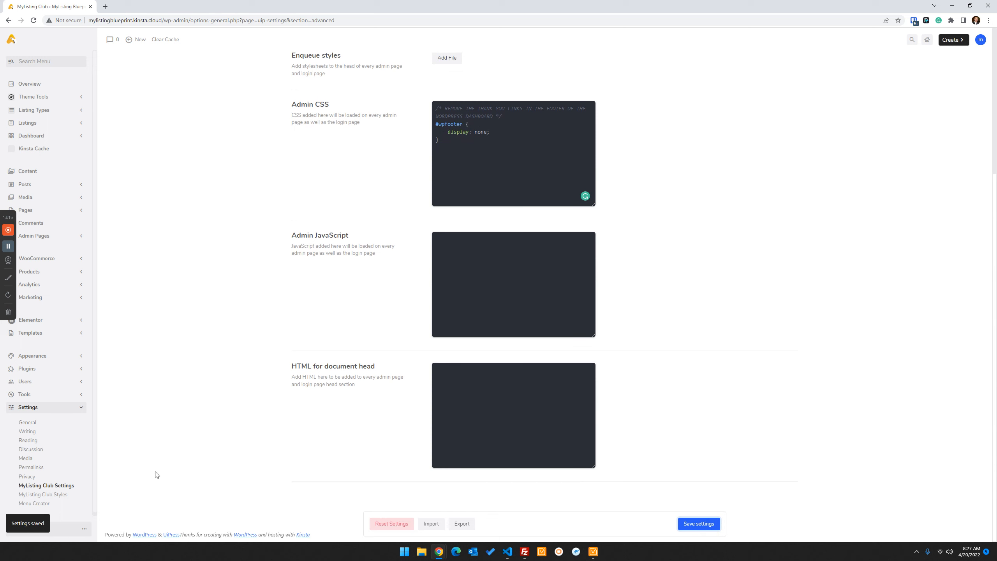
pyautogui.click(34, 20)
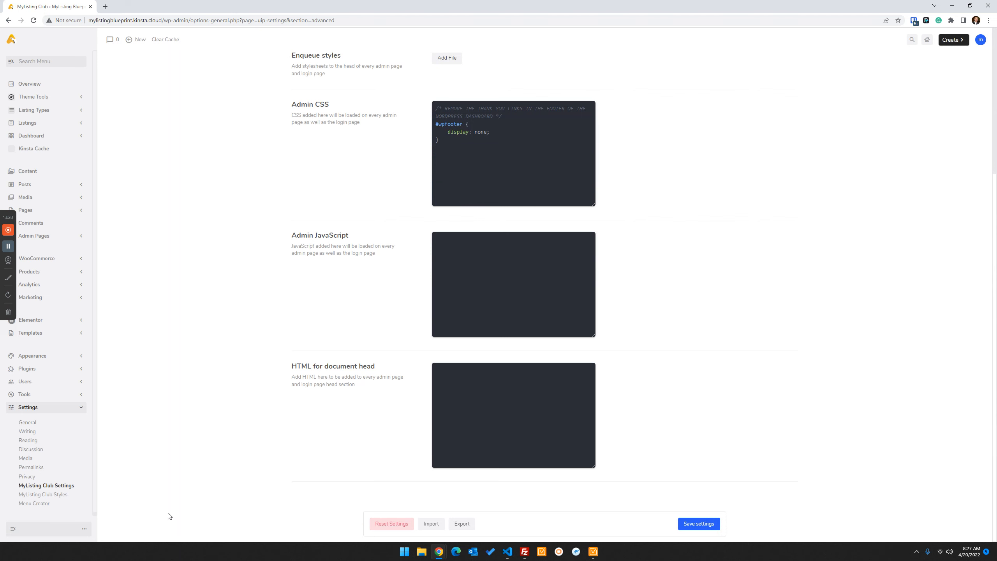
pyautogui.scroll(5, 169, 441)
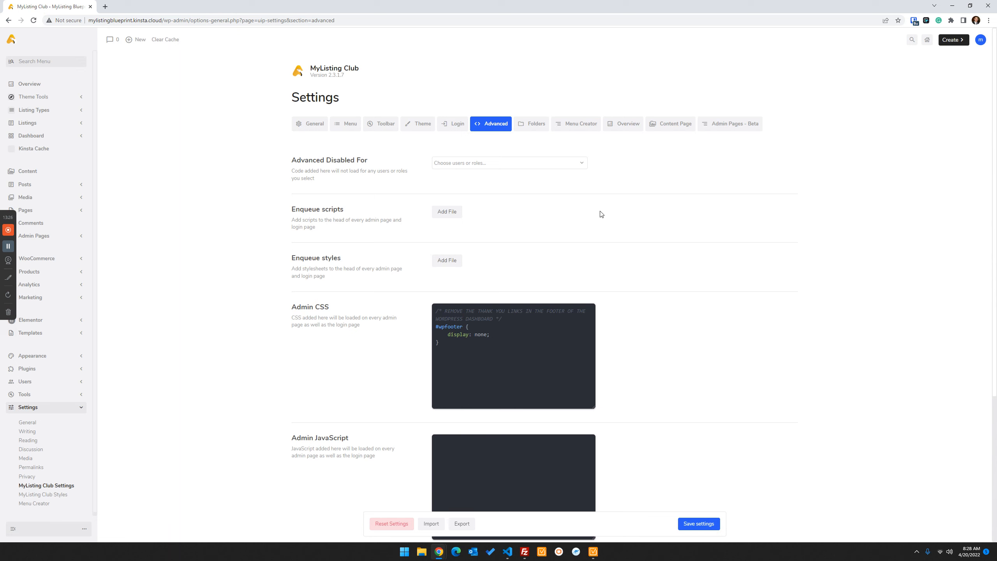
pyautogui.click(863, 362)
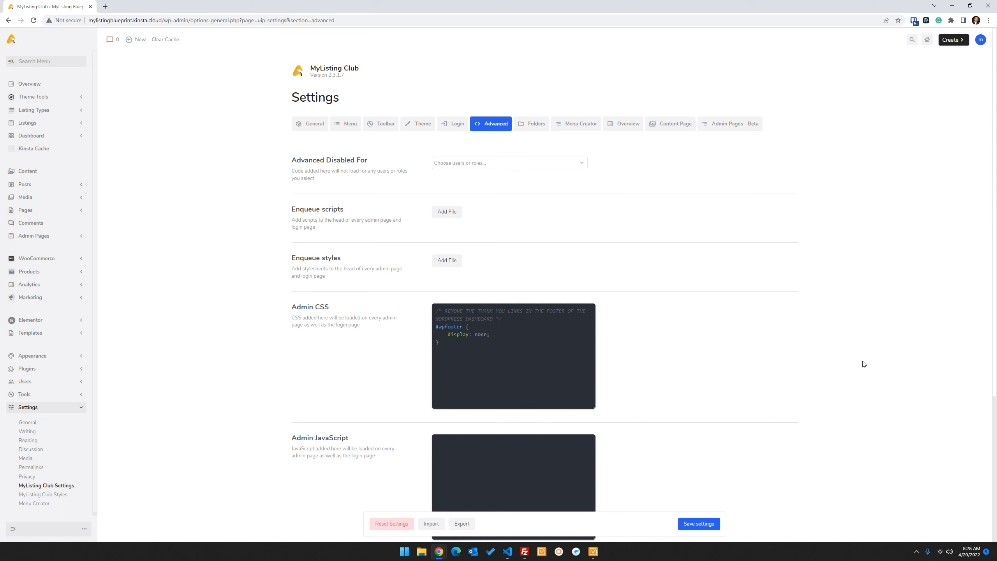
pyautogui.click(818, 325)
# - Open the dashboard home page, turn on Dark mode in the account preferences and close the preferences
pyautogui.click(980, 39)
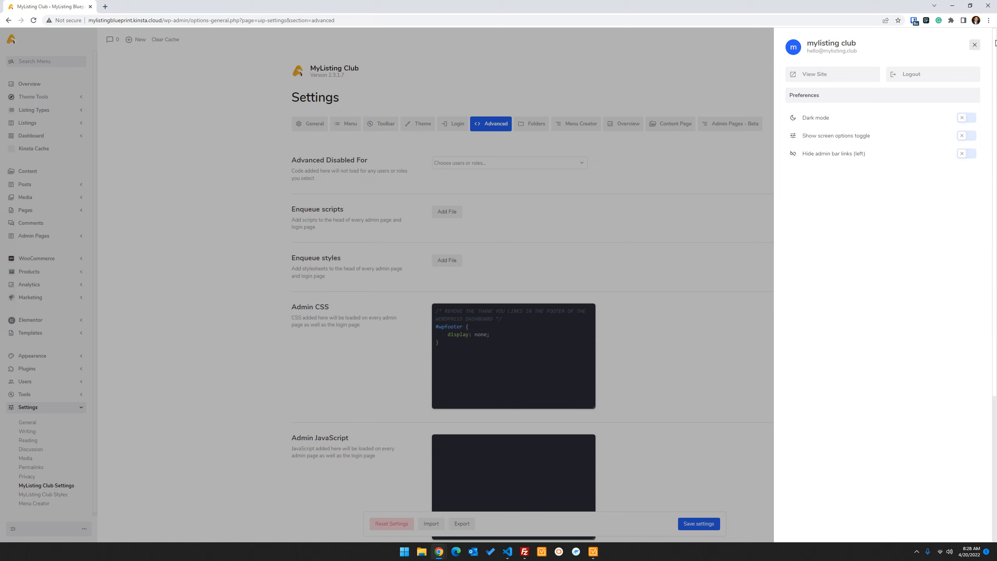
pyautogui.click(976, 44)
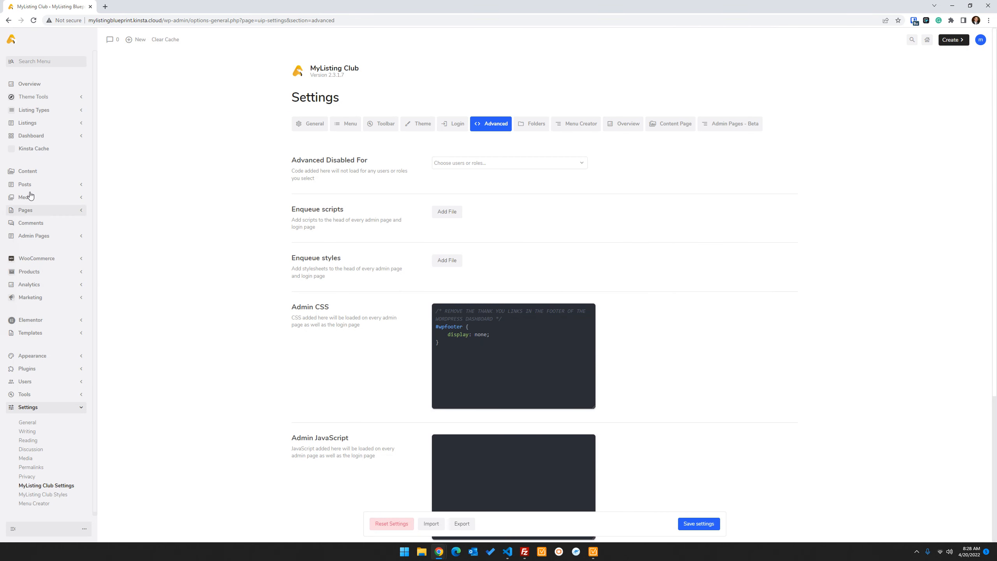
pyautogui.click(33, 136)
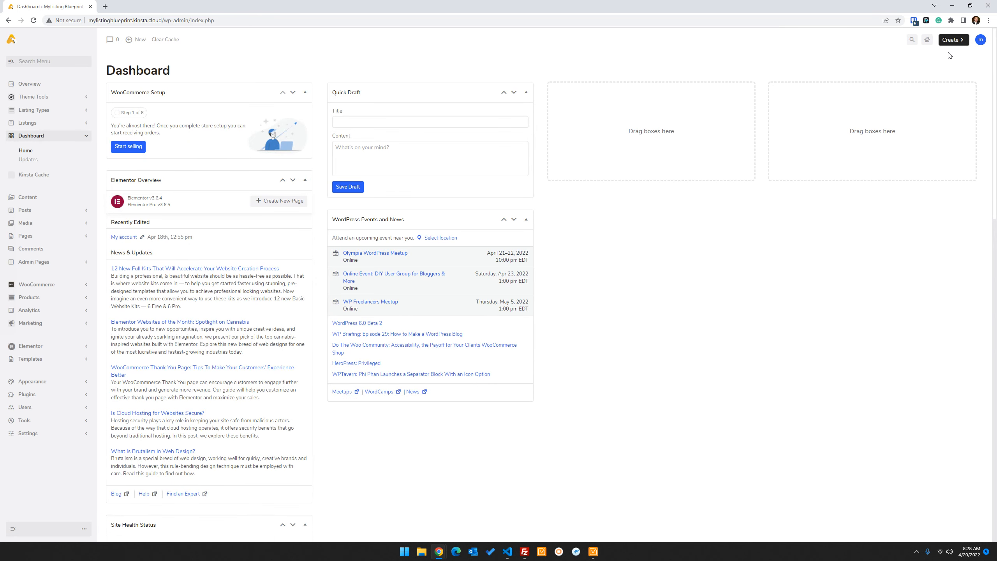
pyautogui.click(981, 40)
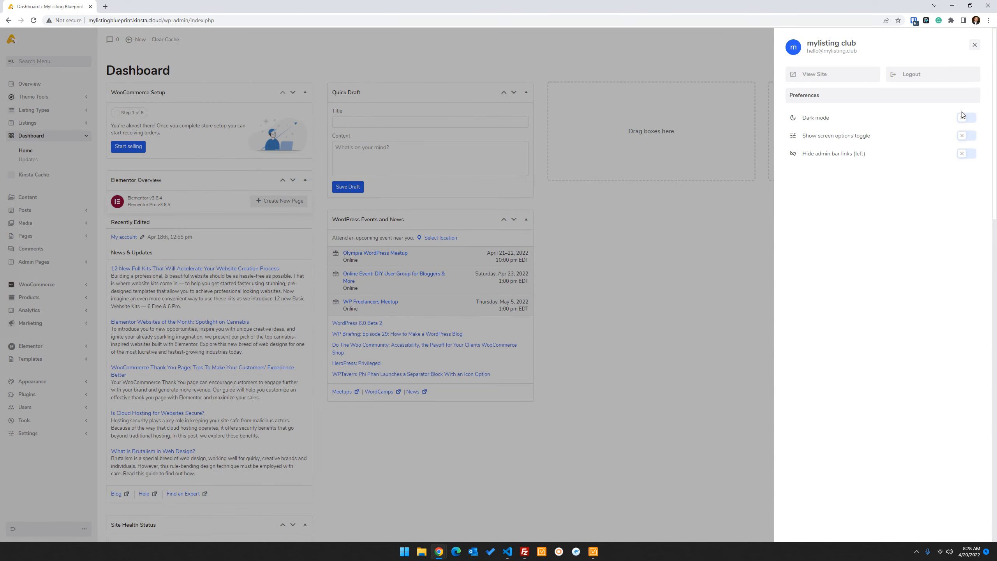
pyautogui.click(970, 119)
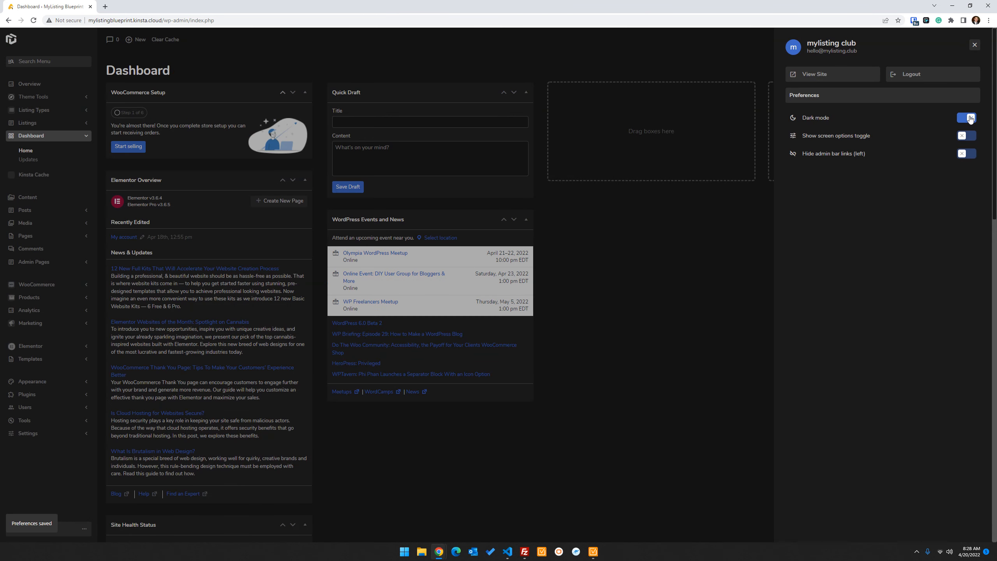
pyautogui.click(688, 272)
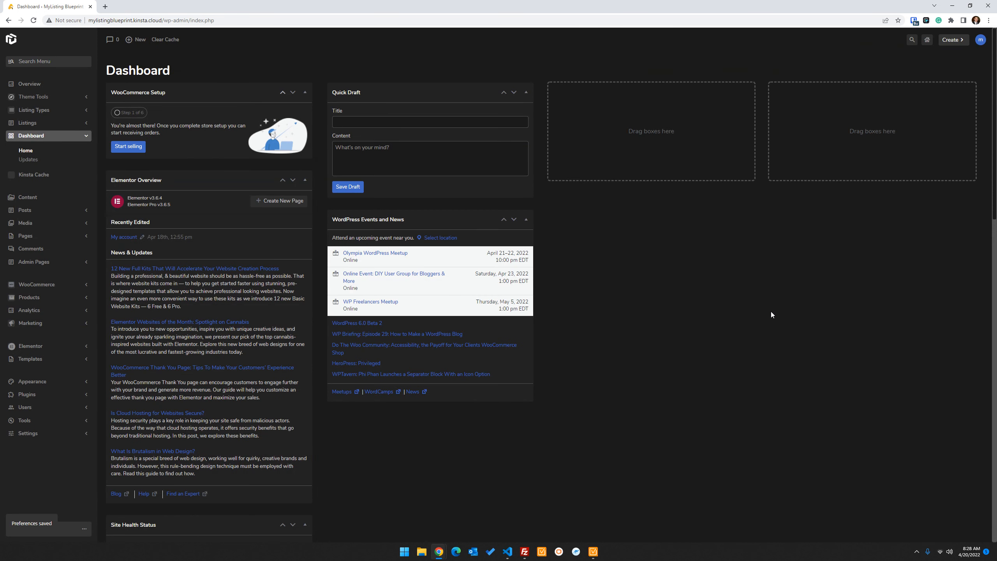
pyautogui.click(608, 294)
pyautogui.click(658, 336)
# - Search the admin menu for "mylistin" and open MyListing Club Styles
pyautogui.click(49, 62)
pyautogui.write('mylistin')
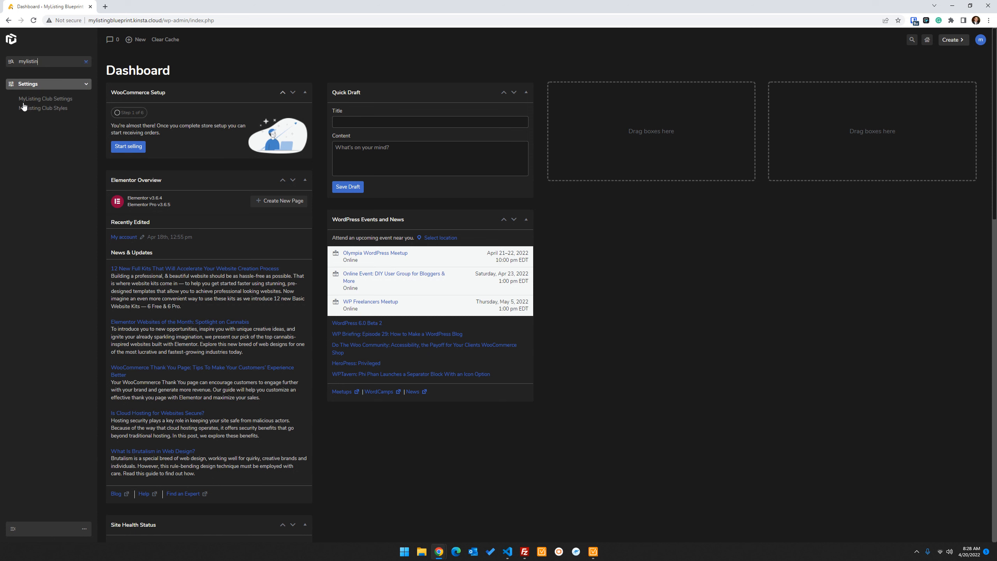
pyautogui.click(57, 109)
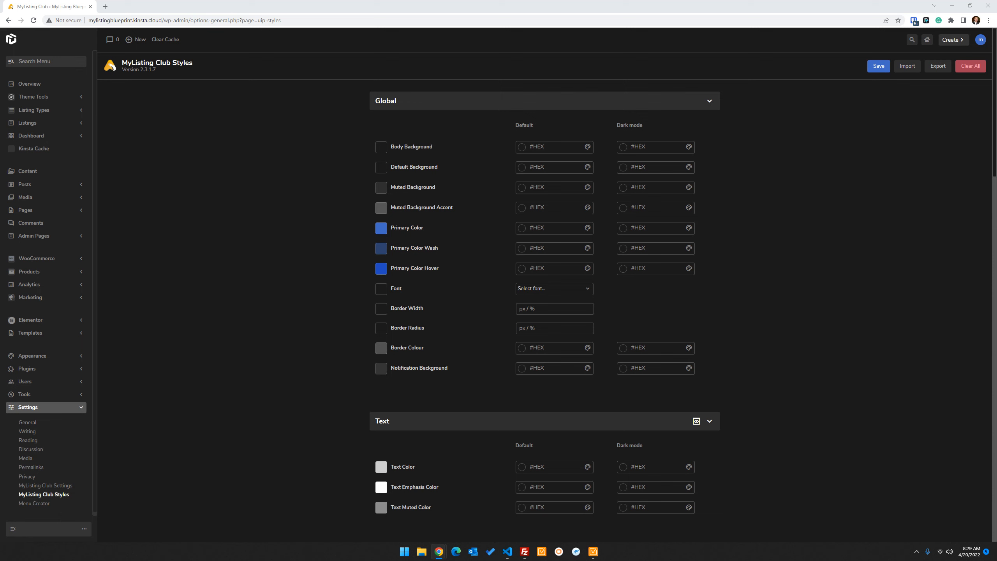
# - Set the default Primary Color to #fcb040 and the default Primary Color Hover to #FFBD4D
pyautogui.click(547, 230)
pyautogui.write('fcb040')
pyautogui.click(532, 228)
pyautogui.click(537, 229)
pyautogui.write('#')
pyautogui.click(543, 268)
pyautogui.write('#FFBD4D')
# - Set the dark mode Primary Color to #fcb040 and the dark mode Primary Color Hover to #FFBD4D
pyautogui.tripleClick(543, 228)
pyautogui.click(656, 227)
pyautogui.write('#fcb040')
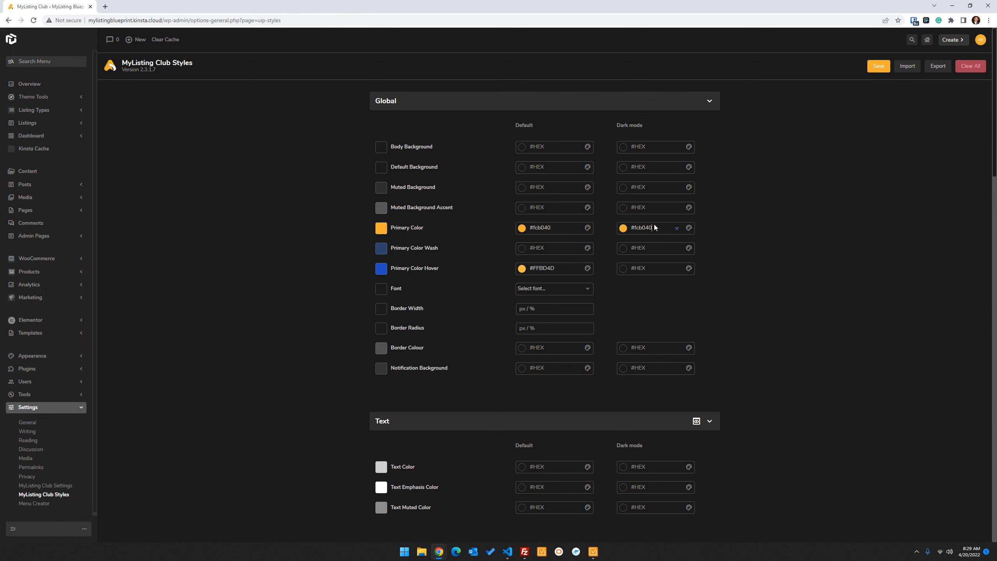
pyautogui.tripleClick(544, 269)
pyautogui.hotkey('ctrl', 'c')
pyautogui.click(641, 268)
pyautogui.hotkey('ctrl', 'v')
pyautogui.moveTo(539, 125); pyautogui.dragTo(523, 125)
pyautogui.click(769, 210)
pyautogui.moveTo(646, 128); pyautogui.dragTo(618, 126)
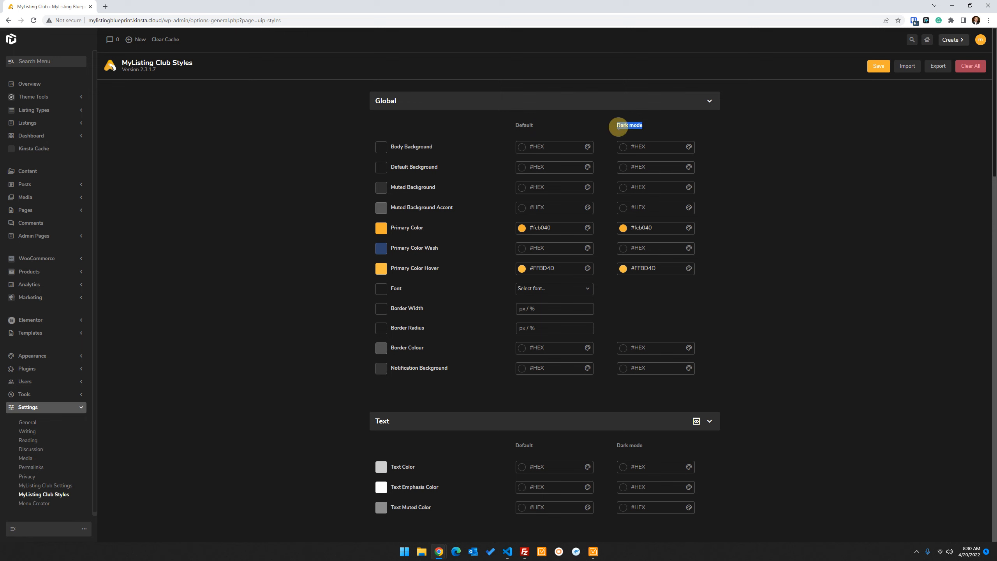
pyautogui.click(742, 207)
pyautogui.click(746, 143)
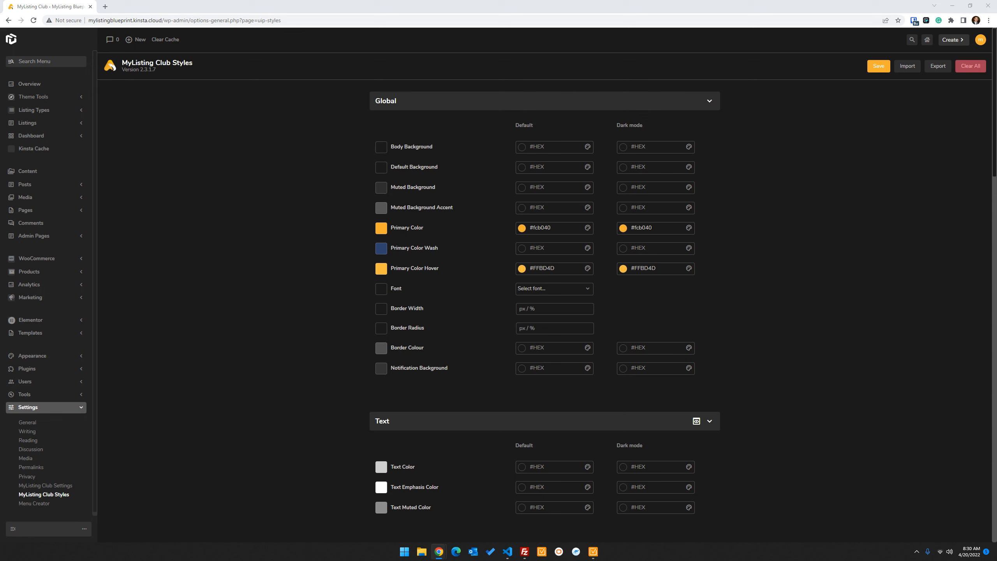
# - Set Primary Color Wash to rgba(252, 176, 64, 0.4) for both the default and dark mode styles
pyautogui.click(548, 248)
pyautogui.hotkey('ctrl', 'v')
pyautogui.click(651, 251)
pyautogui.hotkey('ctrl', 'v')
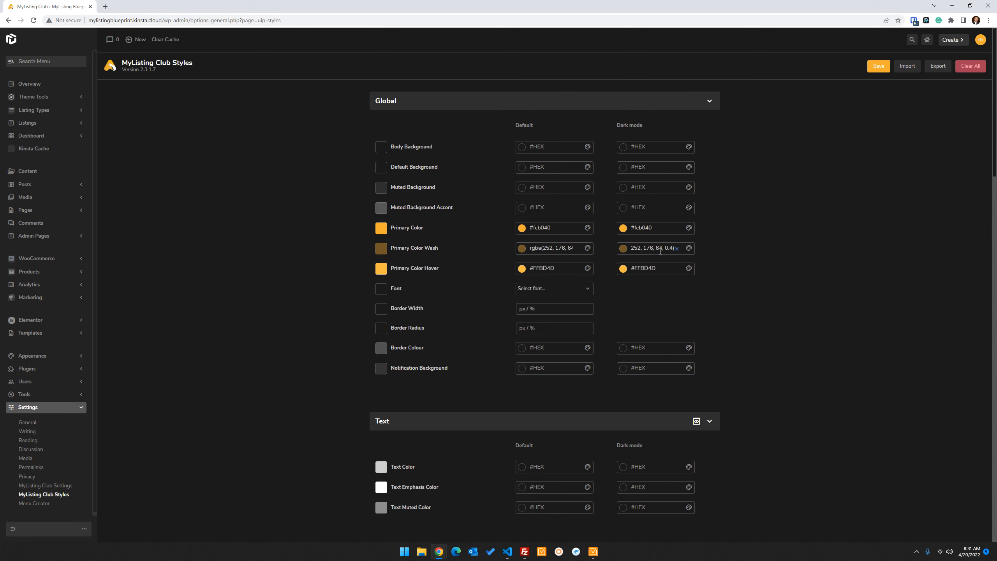
pyautogui.doubleClick(645, 229)
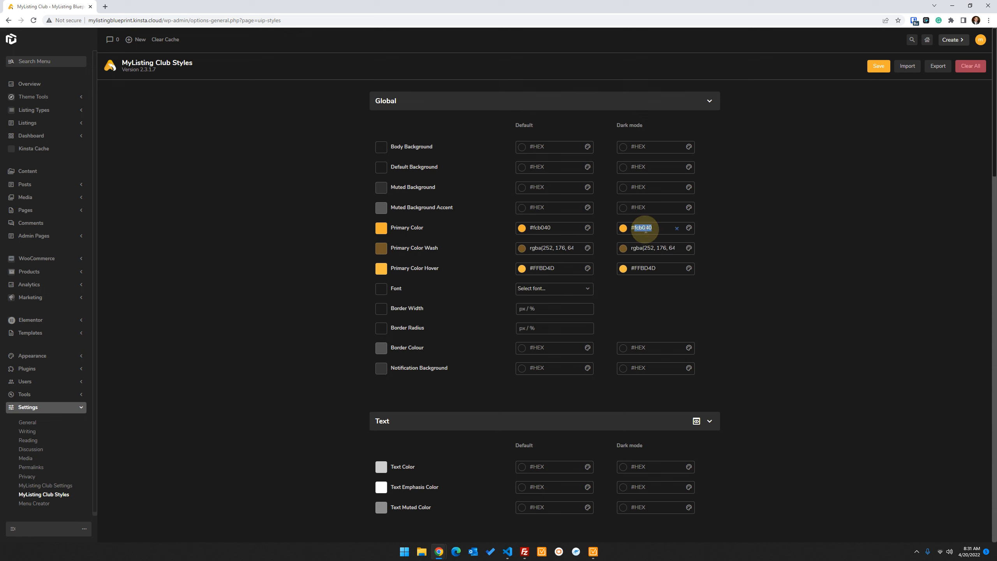
pyautogui.click(759, 218)
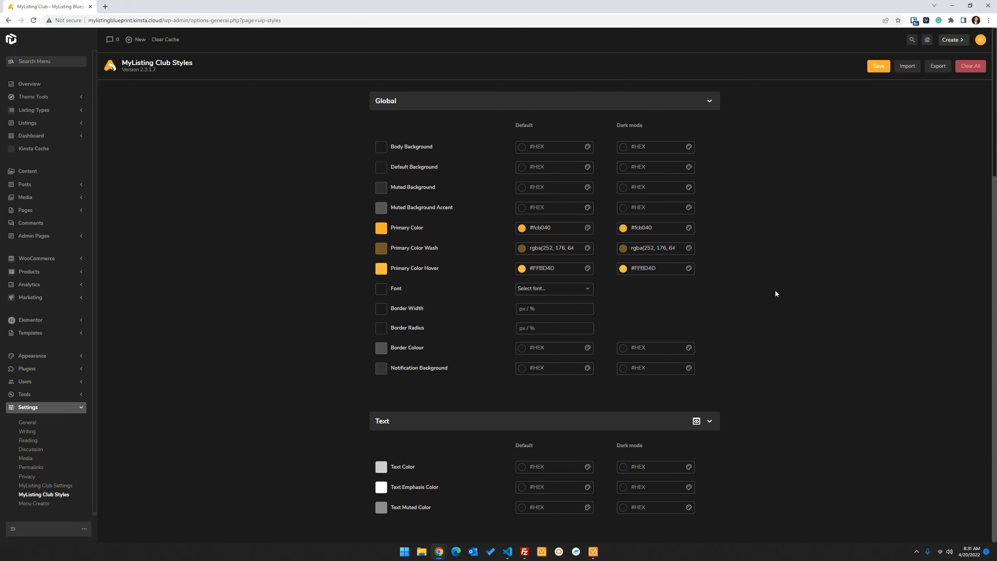
# - Save the changed global colors of the MyListing Club styles
pyautogui.click(879, 66)
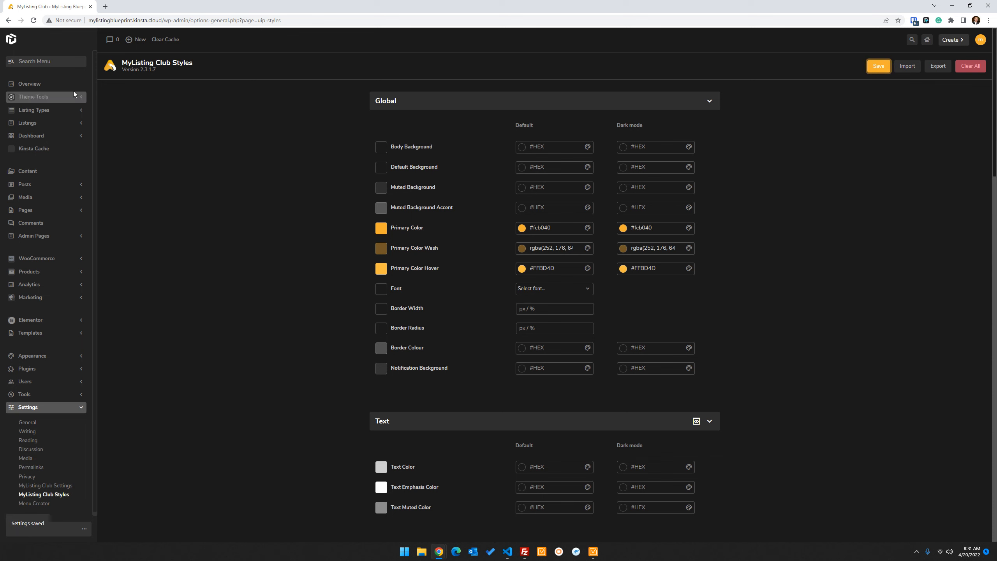
pyautogui.click(817, 236)
pyautogui.click(268, 250)
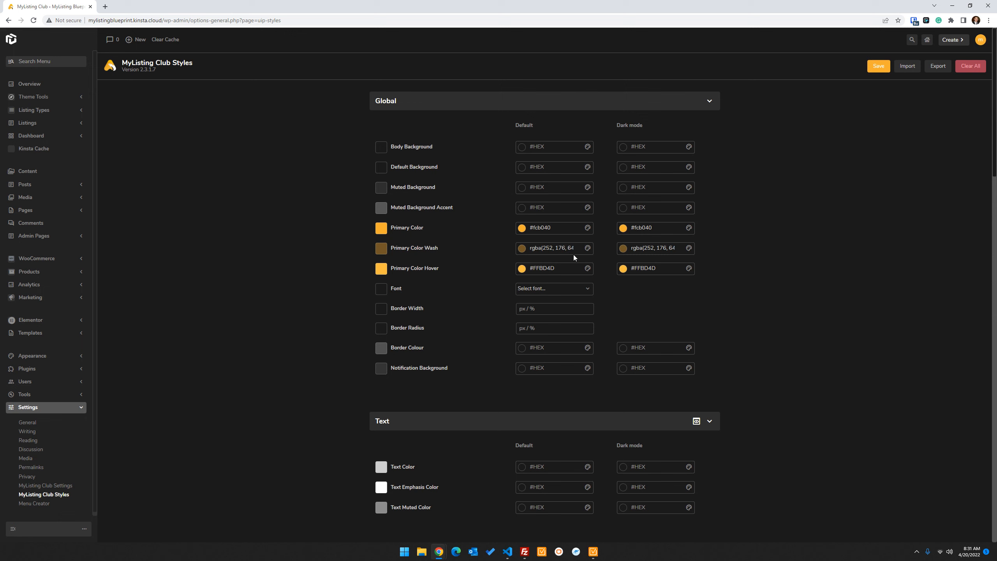
pyautogui.click(880, 67)
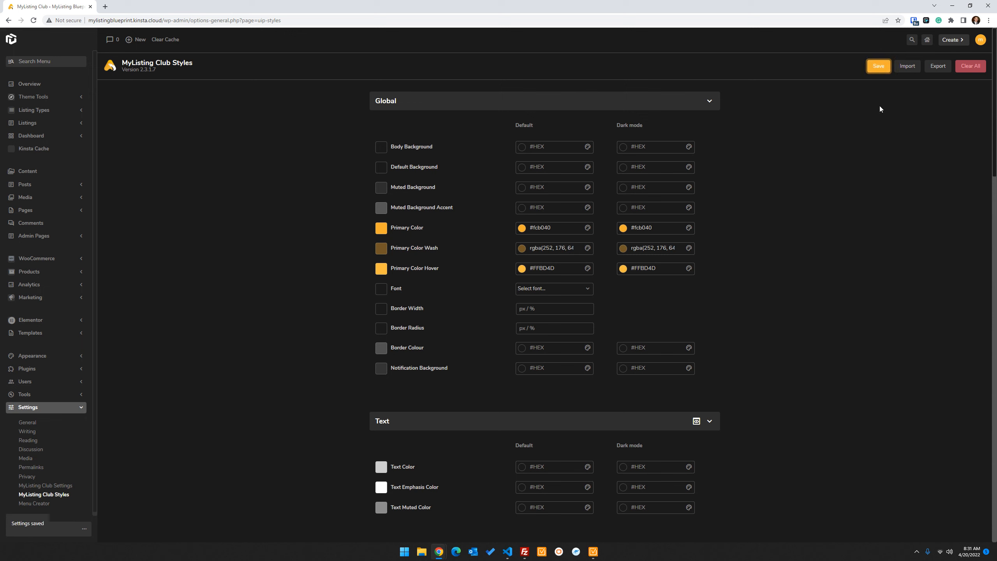
pyautogui.click(879, 66)
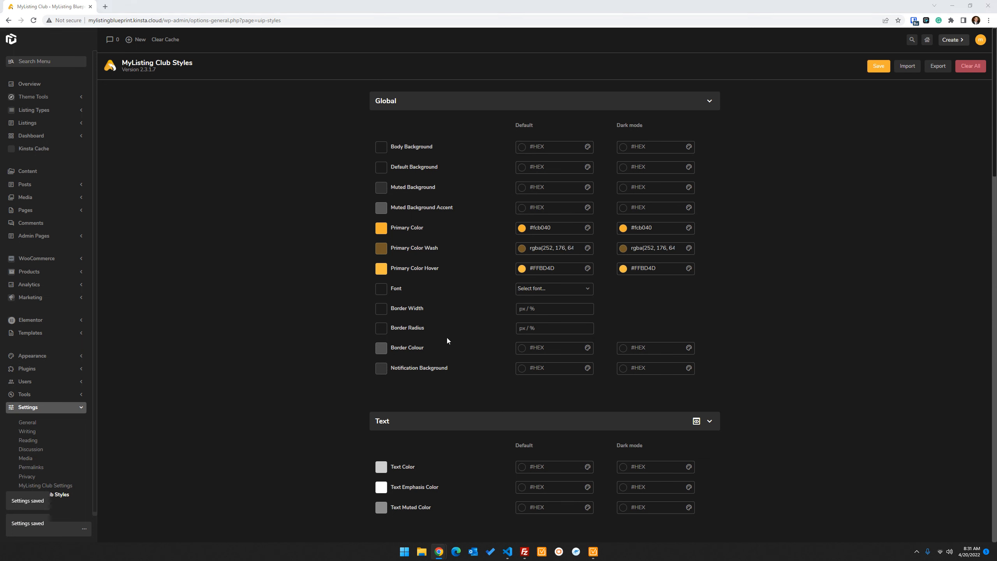
# - Set the global font of the styles to Source Sans Pro
pyautogui.click(551, 290)
pyautogui.click(565, 311)
pyautogui.write('pro')
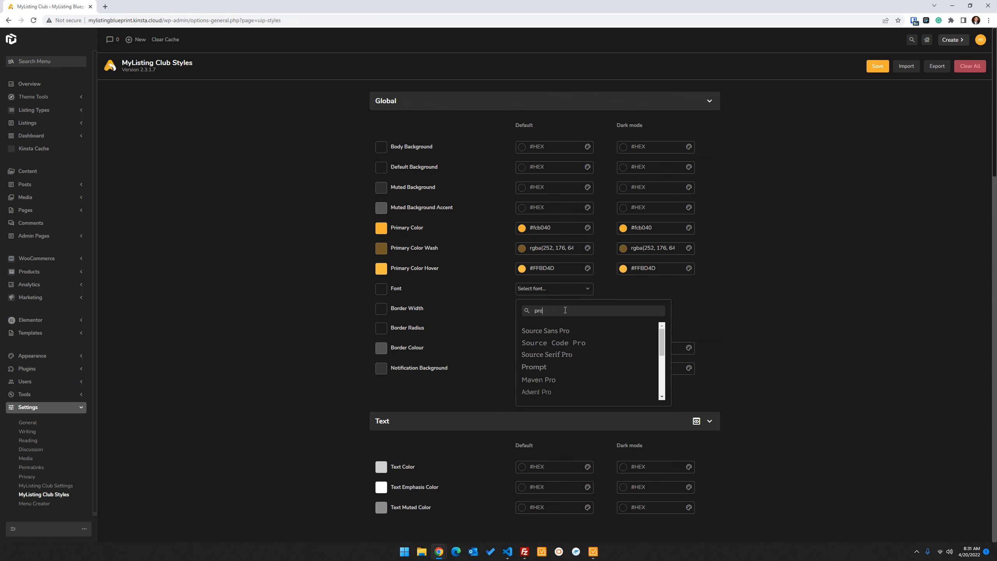
pyautogui.click(575, 331)
pyautogui.click(812, 307)
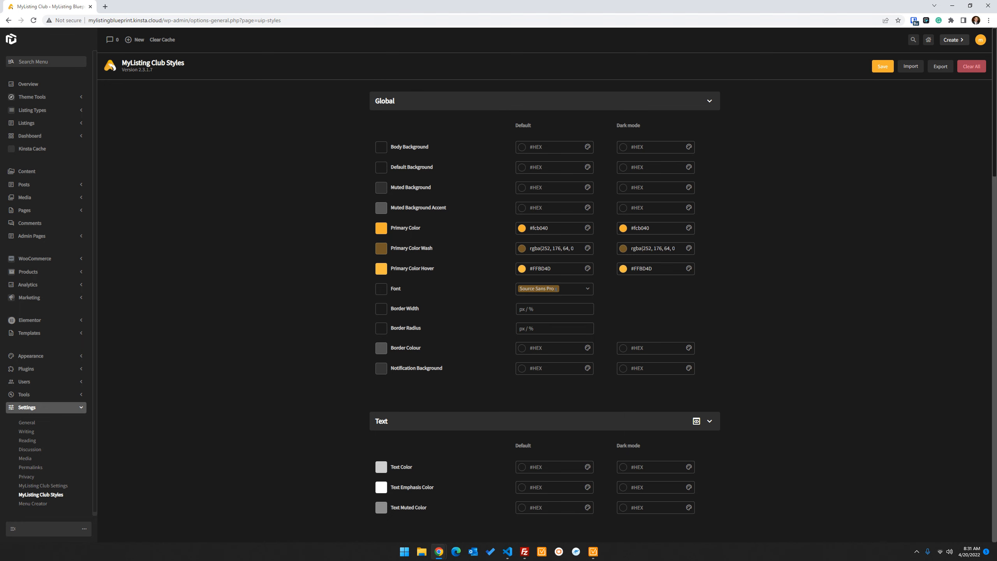
# - Try #fcb040 as the Text Color for both the default and dark mode styles
pyautogui.scroll(-5, 760, 334)
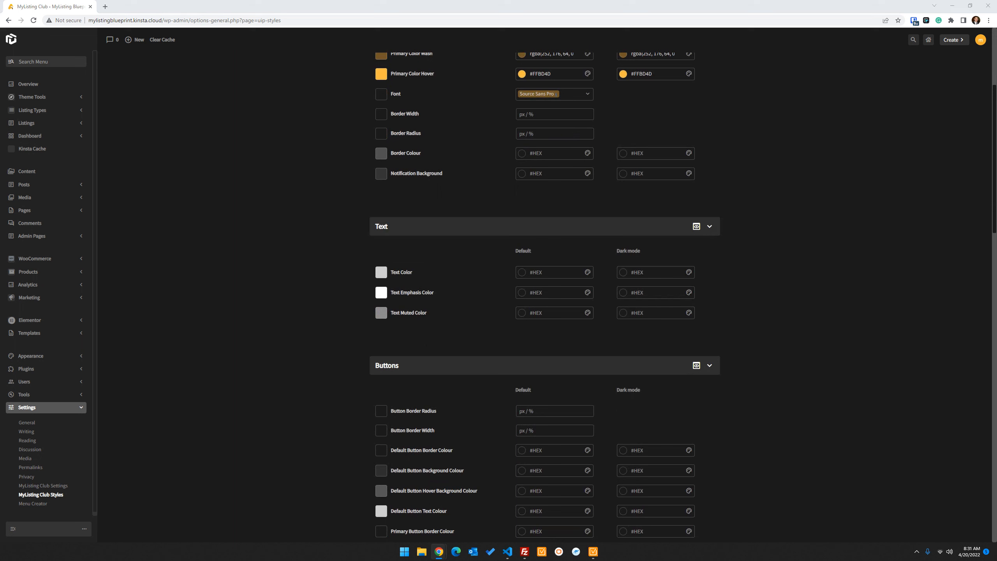
pyautogui.click(567, 272)
pyautogui.hotkey('ctrl', 'v')
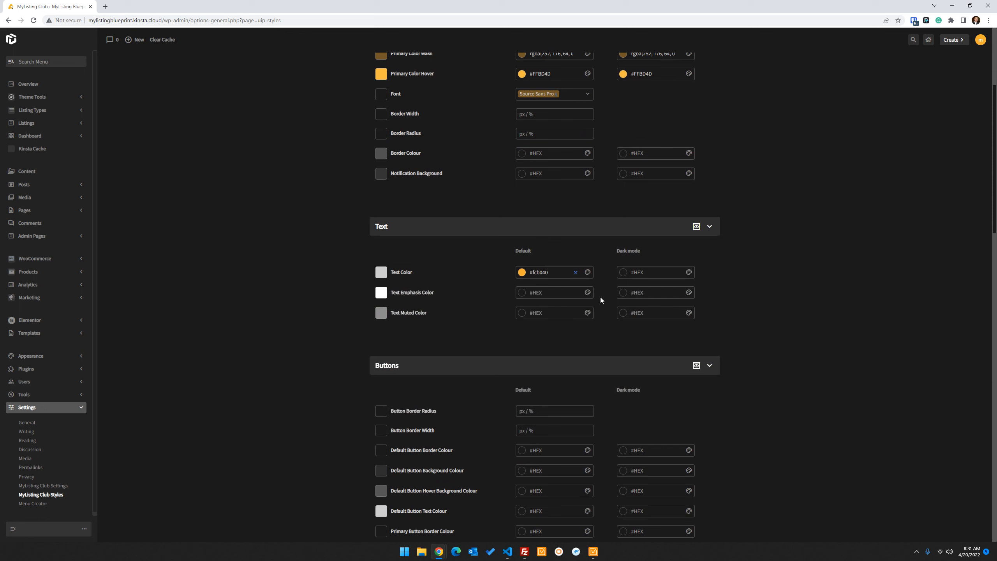
pyautogui.click(650, 271)
pyautogui.hotkey('ctrl', 'v')
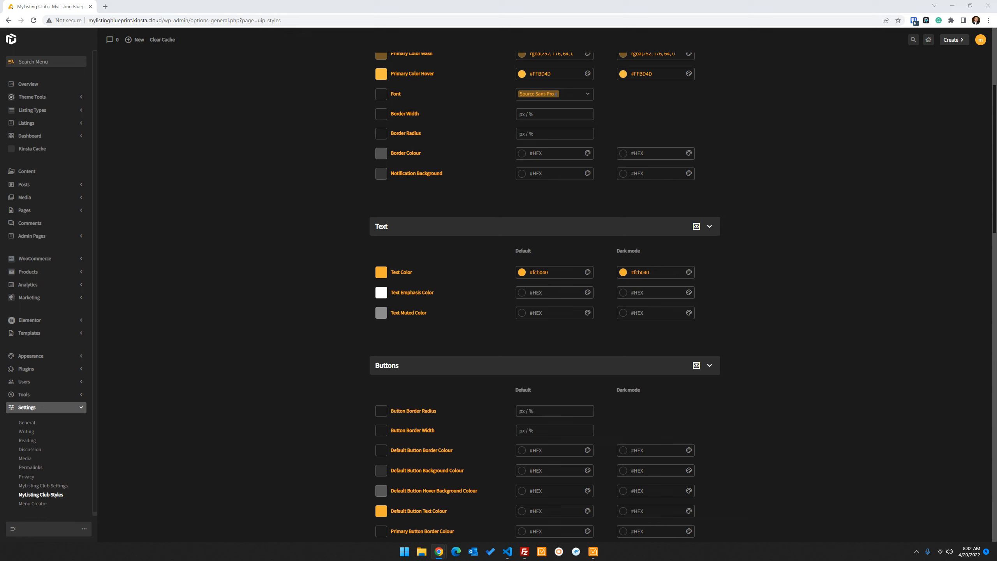
# - Clear both Text Color values and set Text Emphasis Color to #fcb040 for the default and dark mode styles
pyautogui.tripleClick(545, 276)
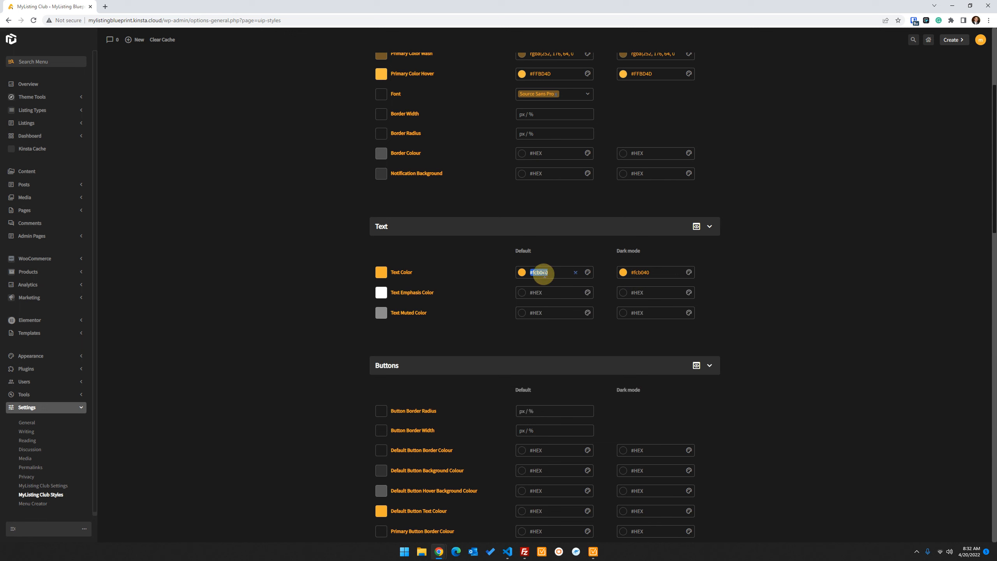
pyautogui.press('BackSpace')
pyautogui.click(551, 292)
pyautogui.hotkey('ctrl', 'v')
pyautogui.click(647, 293)
pyautogui.hotkey('ctrl', 'v')
pyautogui.click(677, 272)
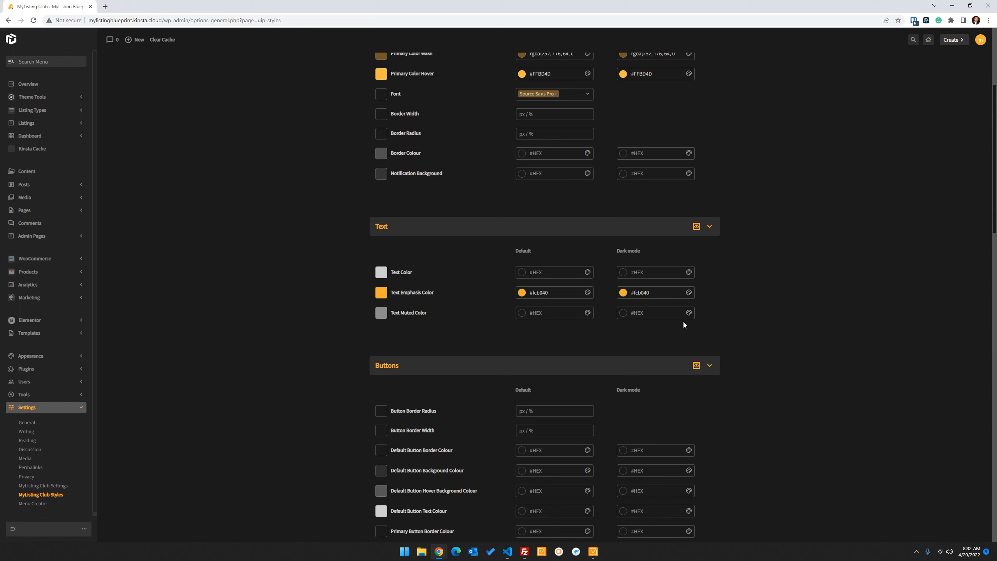
# - Clear the dark mode Text Emphasis Color to compare the headings, and set it again to #fcb040
pyautogui.tripleClick(529, 294)
pyautogui.click(885, 268)
pyautogui.click(676, 294)
pyautogui.click(677, 293)
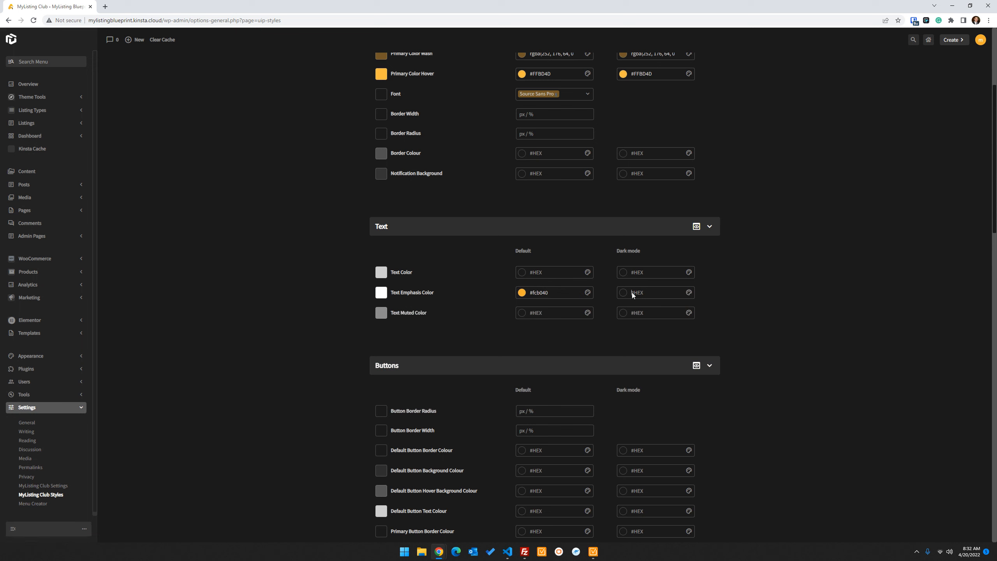
pyautogui.hotkey('ctrl', 'v')
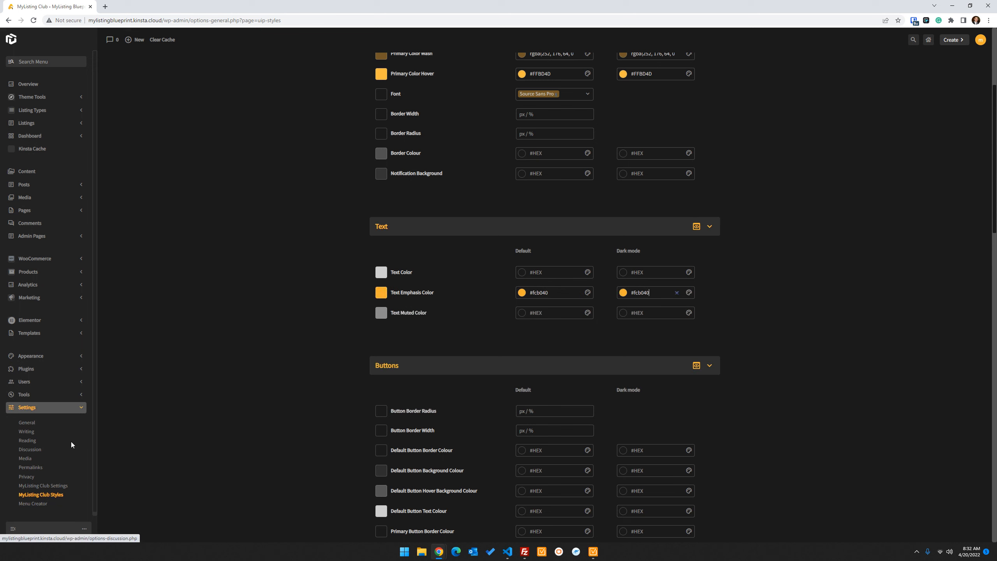
pyautogui.click(846, 352)
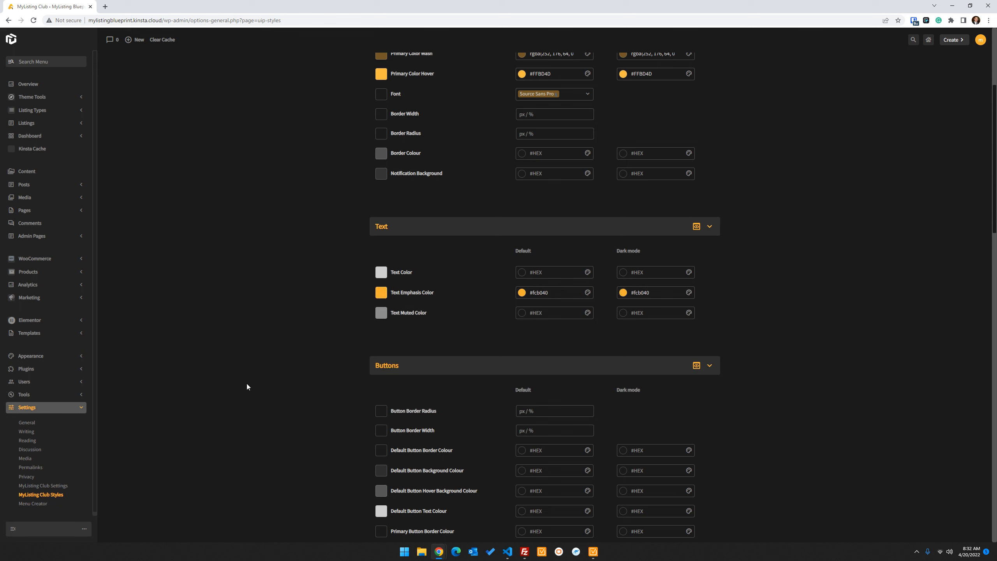
# - Set the dark mode Background color in the Login section to #111111
pyautogui.scroll(-2, 325, 375)
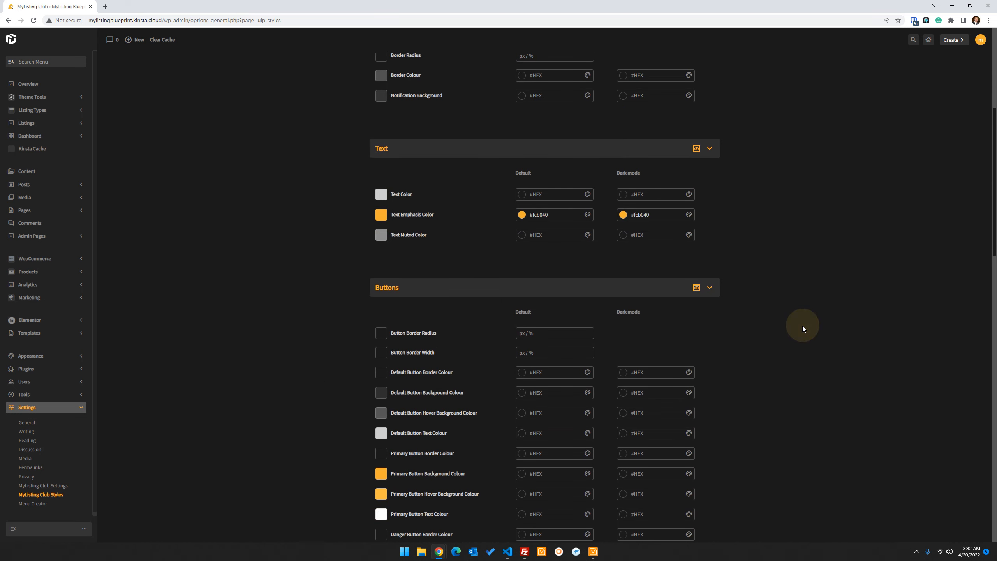
pyautogui.scroll(-5, 814, 337)
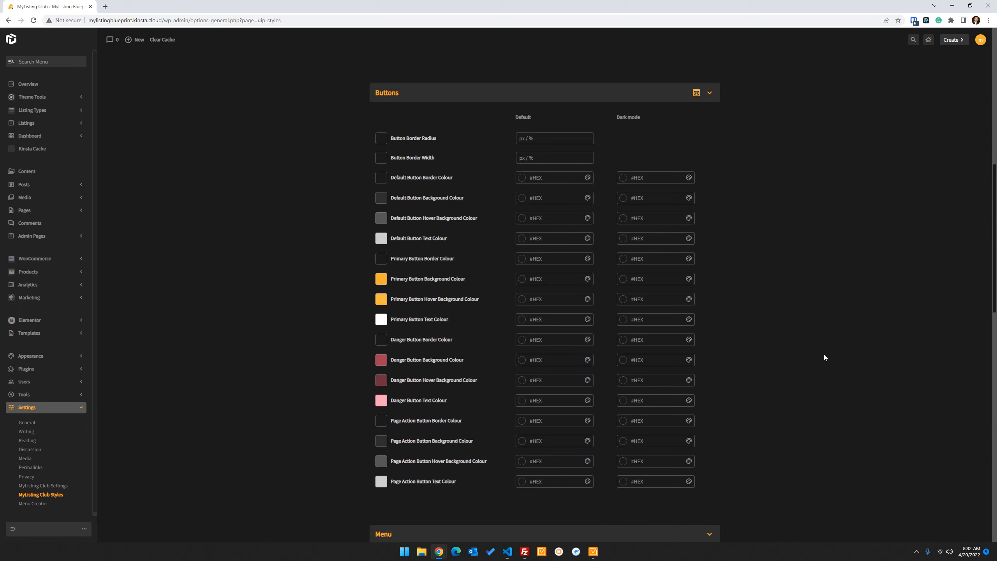
pyautogui.scroll(1, 825, 354)
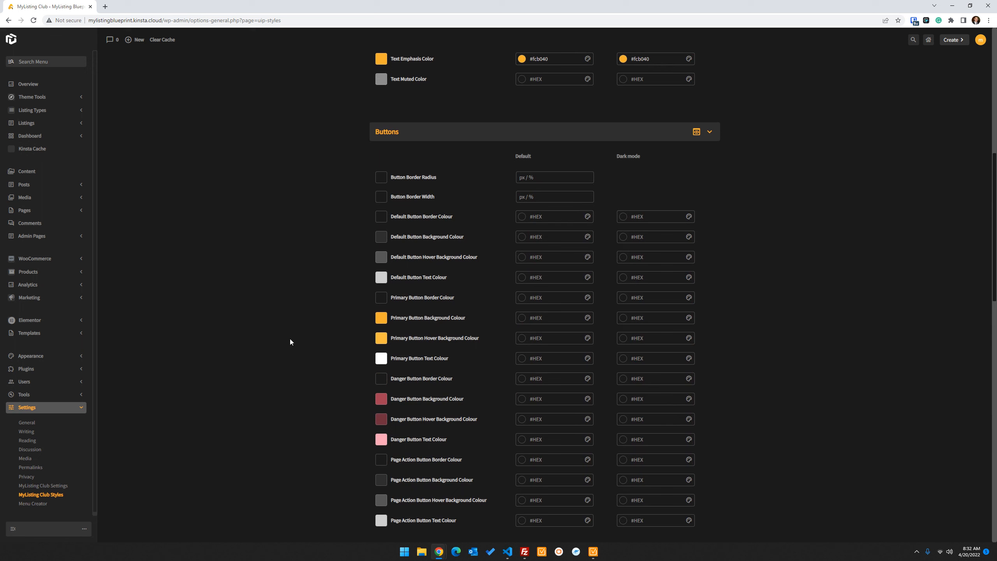
pyautogui.scroll(-12, 293, 340)
pyautogui.scroll(-6, 297, 339)
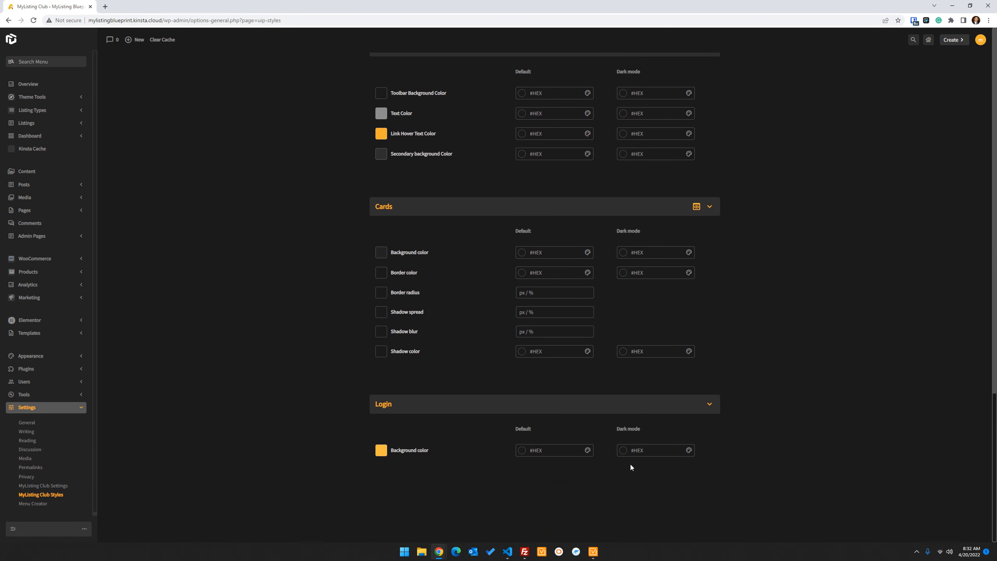
pyautogui.click(655, 451)
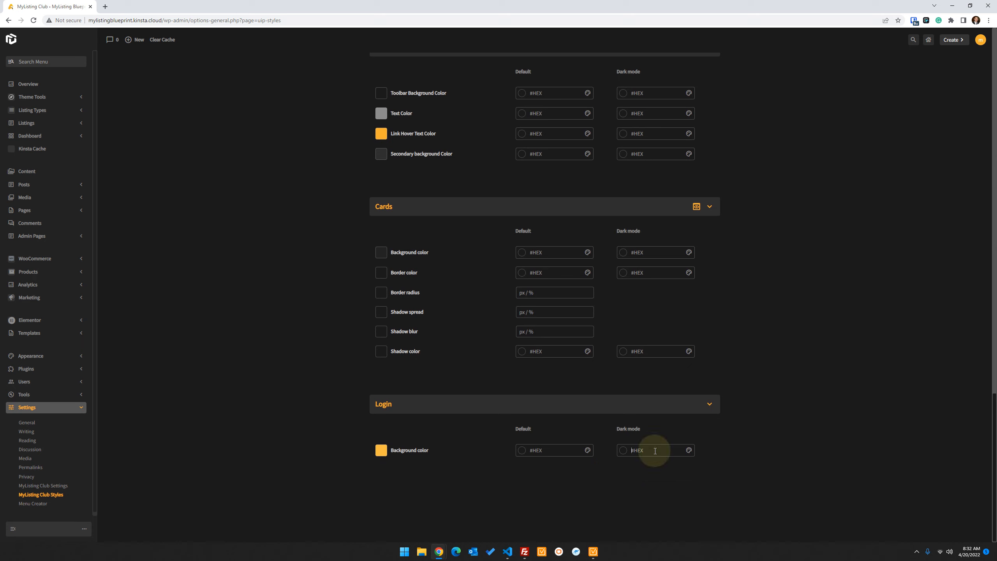
pyautogui.write('#')
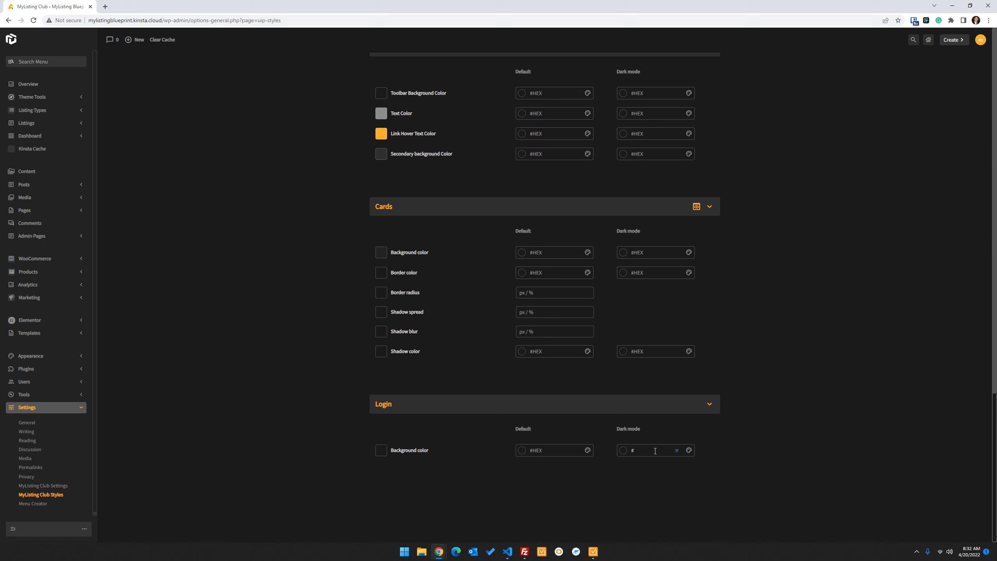
pyautogui.write('111111')
pyautogui.press('BackSpace')
pyautogui.click(787, 442)
pyautogui.click(635, 451)
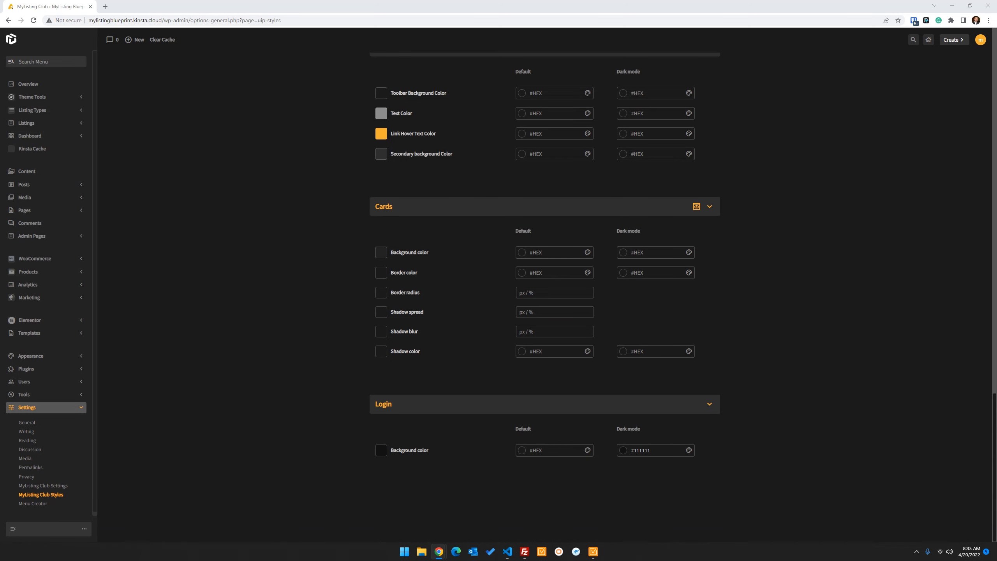
pyautogui.moveTo(996, 290); pyautogui.dragTo(383, 163)
pyautogui.doubleClick(435, 168)
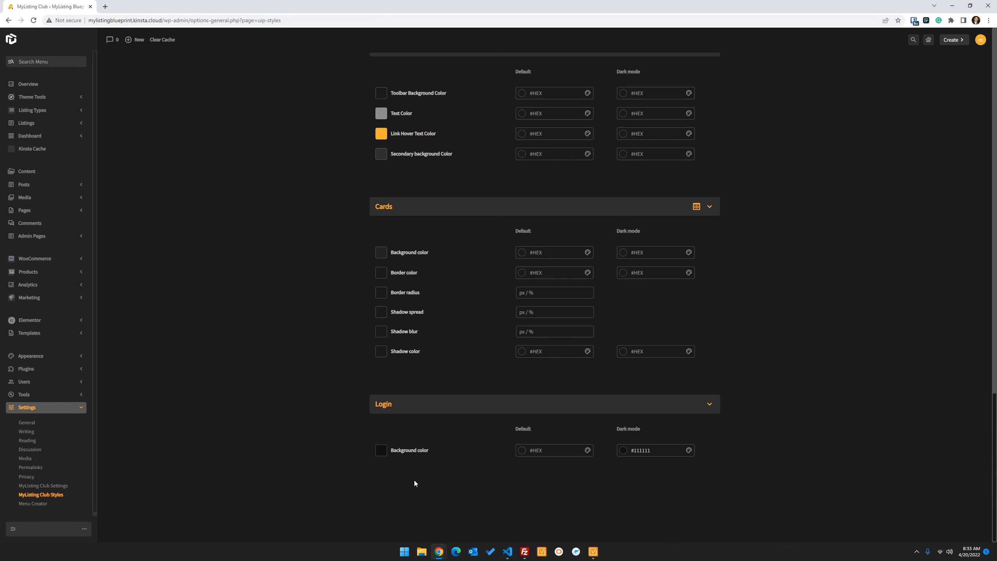
# - Save the changed font, text and login colors of the MyListing Club styles
pyautogui.scroll(15, 792, 332)
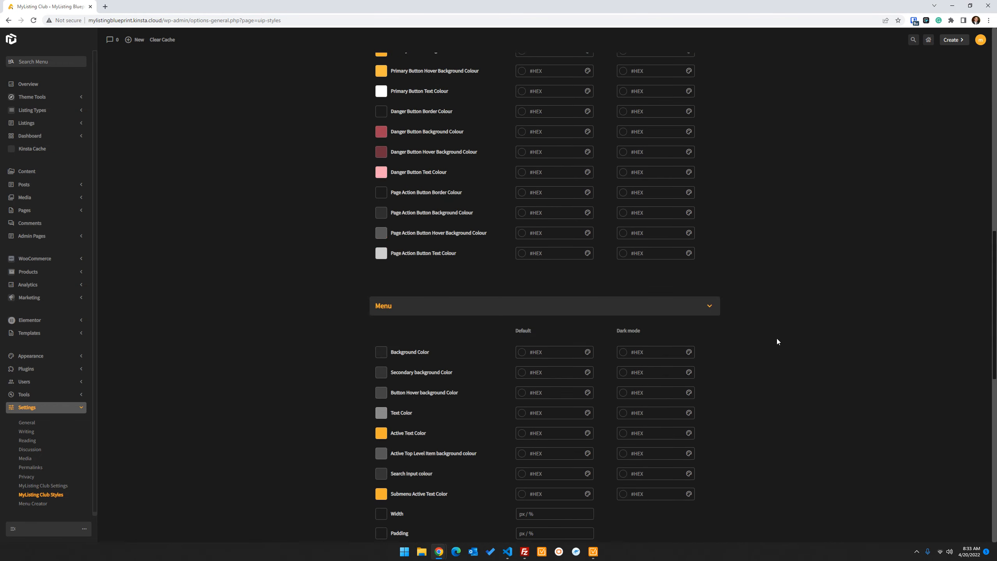
pyautogui.scroll(4, 757, 365)
pyautogui.click(882, 66)
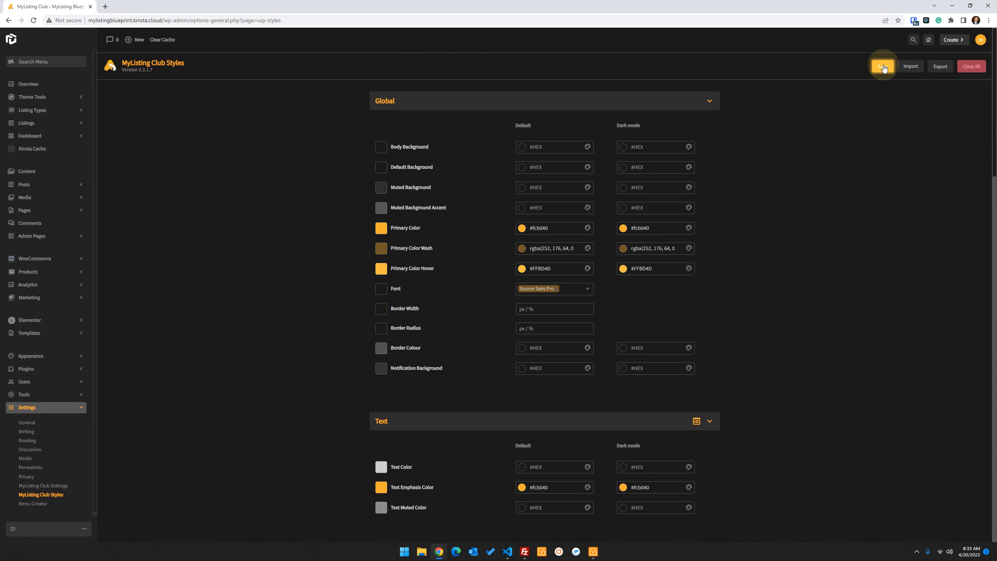
pyautogui.click(883, 66)
pyautogui.click(880, 358)
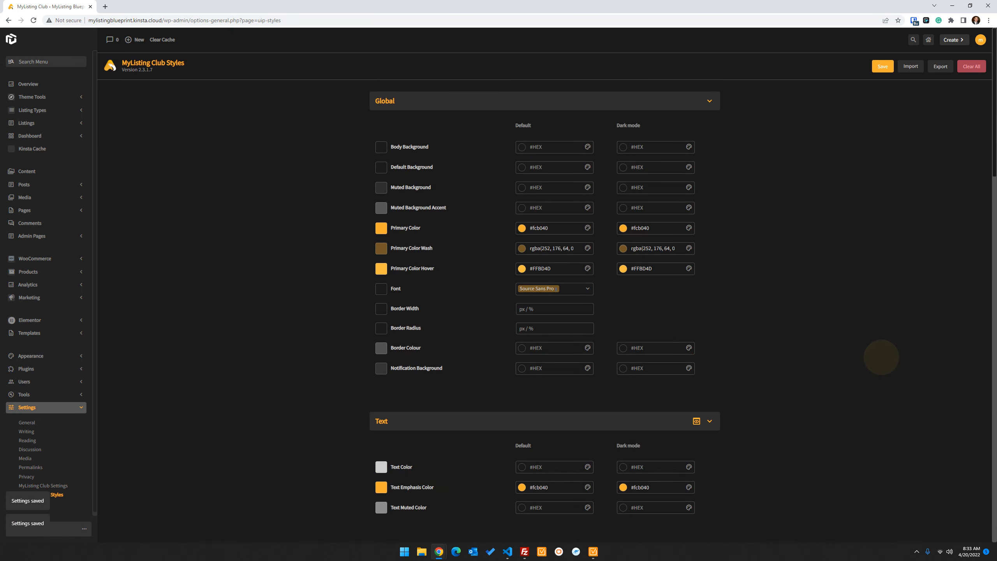
# - Reload the login page in the incognito window and examine the styling of its Log In button and focused input fields
pyautogui.moveTo(996, 30); pyautogui.dragTo(205, 135)
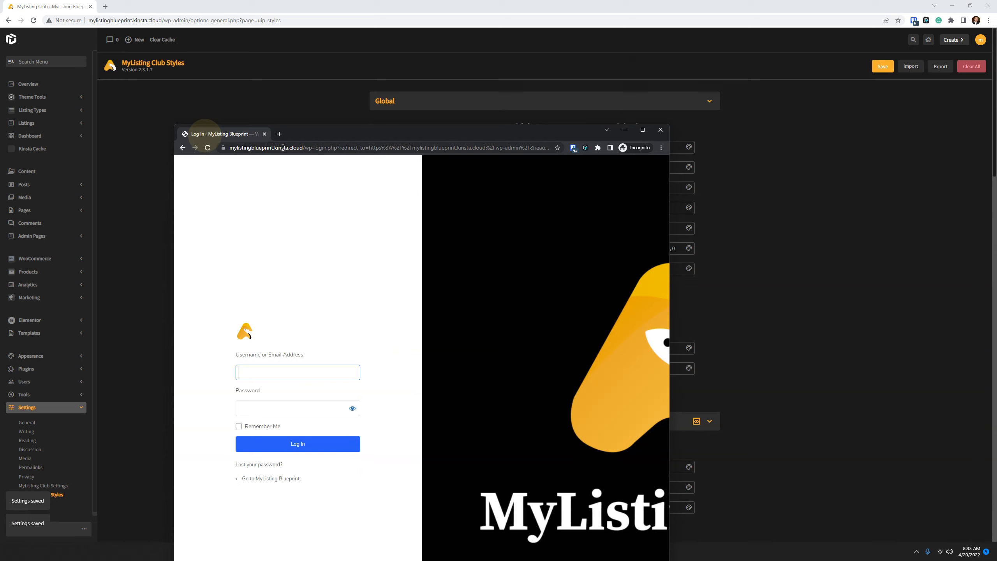
pyautogui.doubleClick(380, 136)
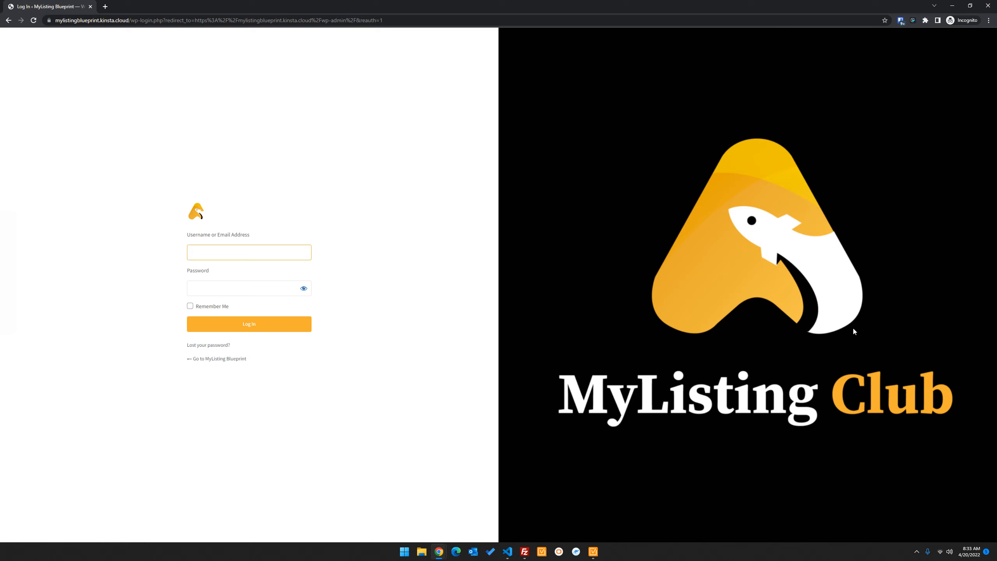
pyautogui.click(320, 189)
pyautogui.click(285, 255)
pyautogui.click(267, 286)
pyautogui.click(272, 251)
pyautogui.click(197, 288)
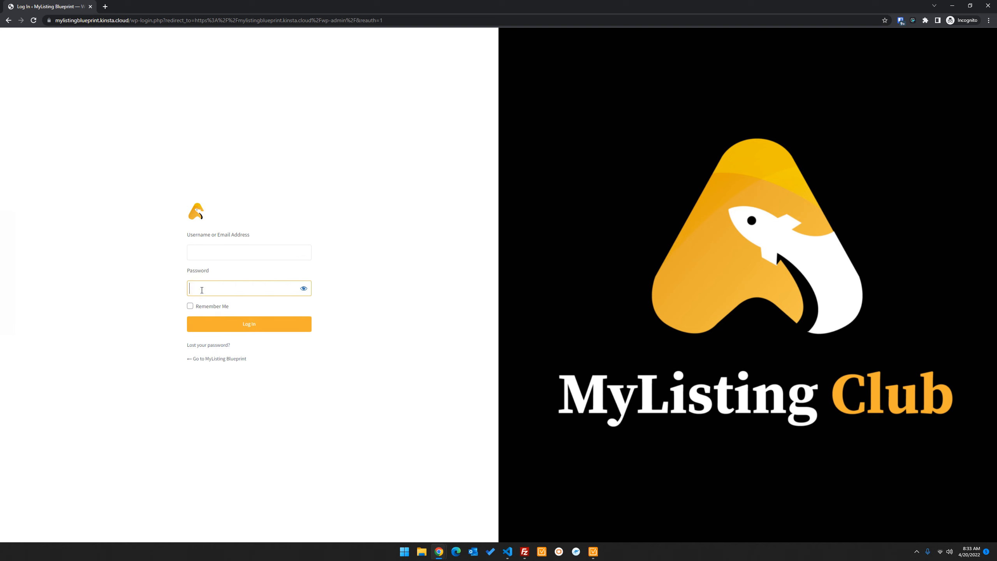
pyautogui.click(258, 250)
pyautogui.click(222, 277)
pyautogui.moveTo(24, 7); pyautogui.dragTo(996, 196)
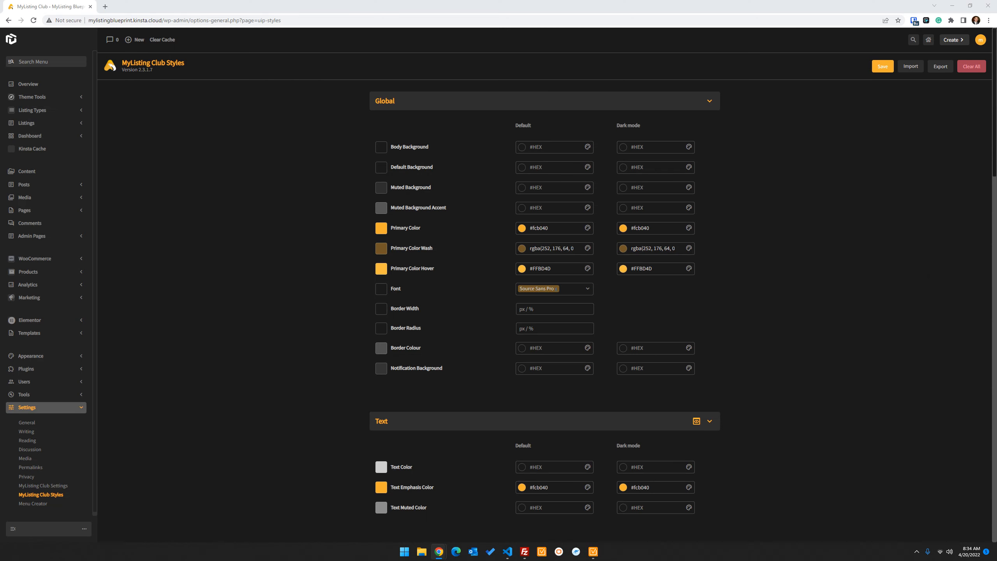
# - Check the dark mode Background color entered in the Login section of the styles
pyautogui.scroll(-20, 629, 441)
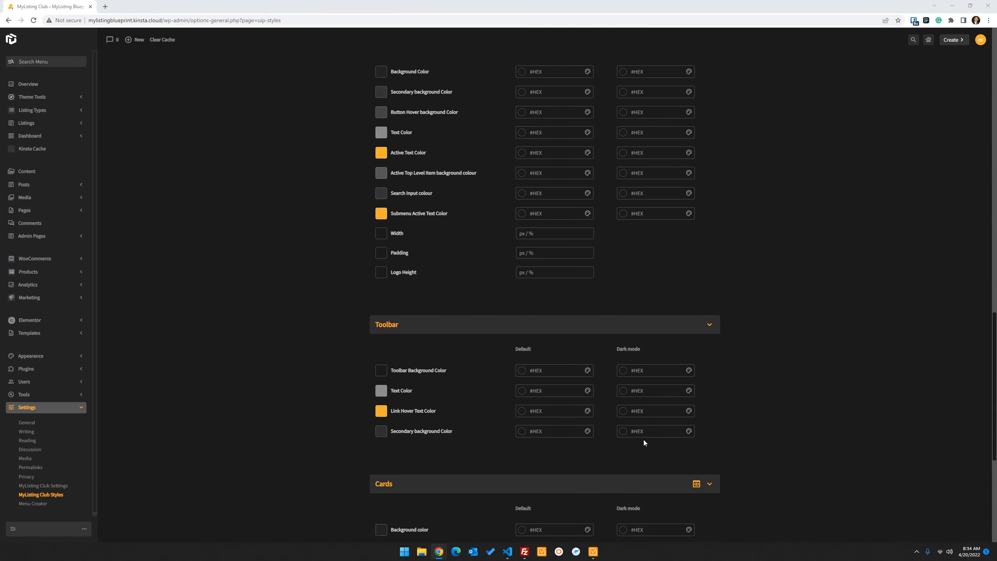
pyautogui.scroll(-1, 658, 492)
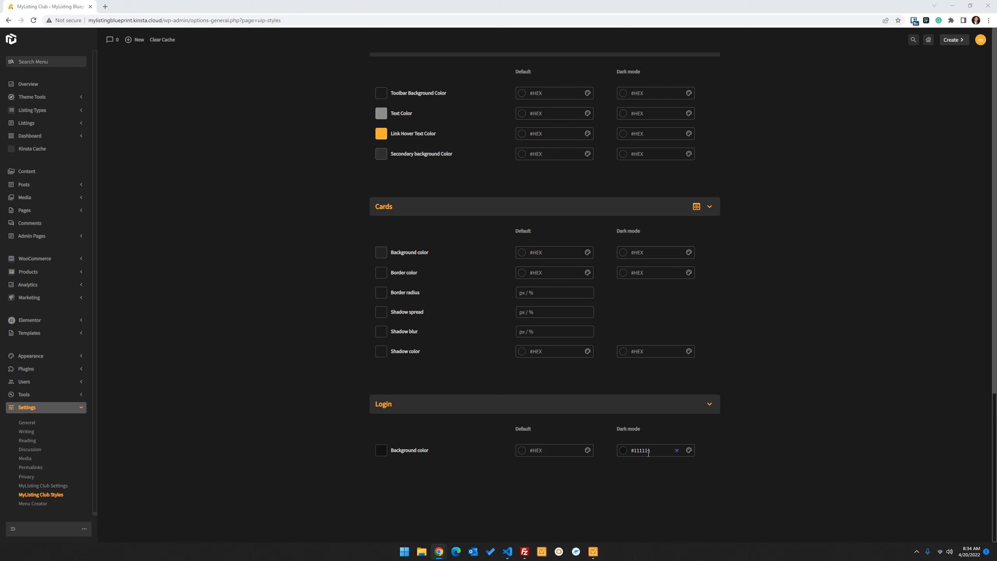
pyautogui.scroll(20, 286, 168)
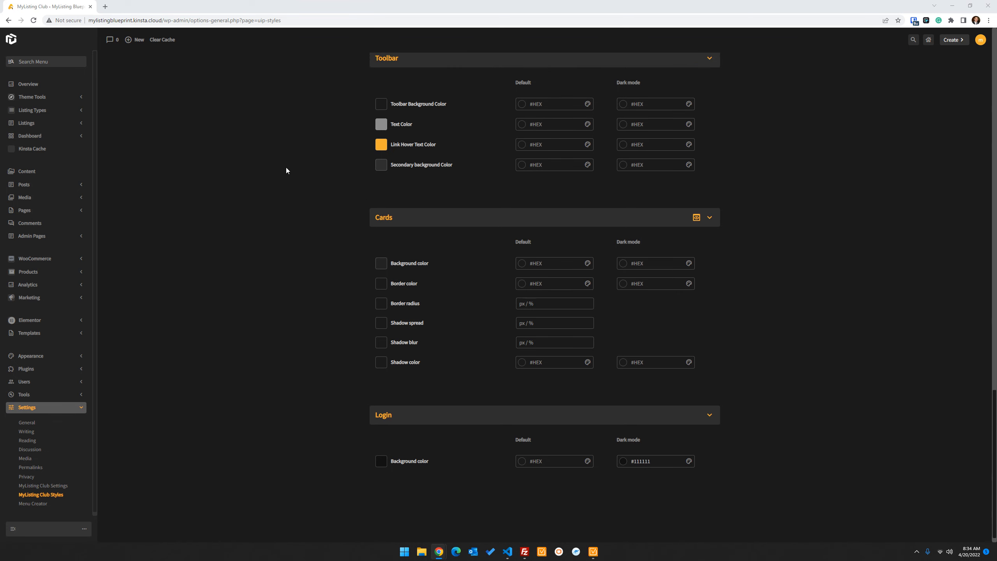
pyautogui.scroll(3, 233, 338)
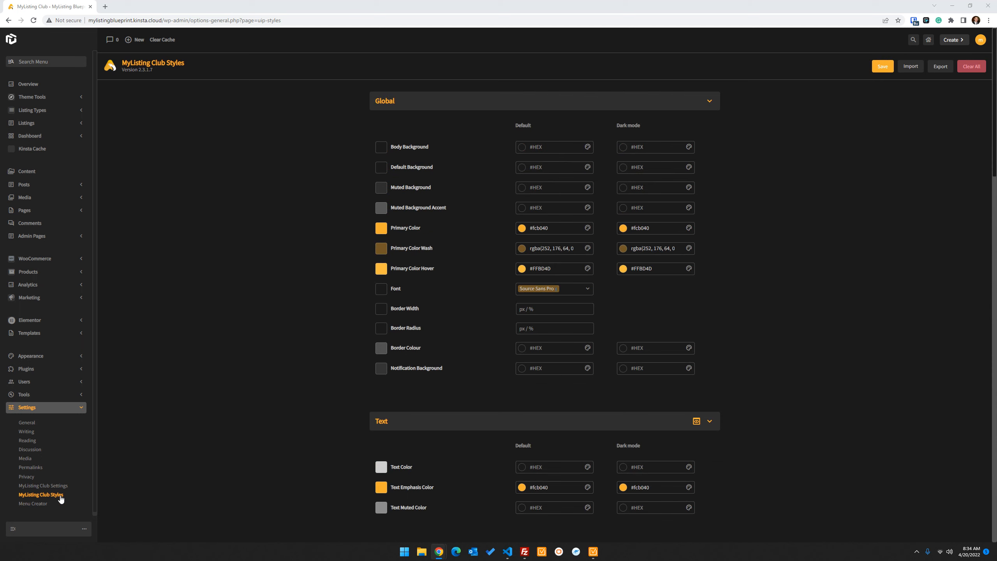
# - Replace the Login Background image in the MyListing Club login settings with the transparent icon logo from the media library, and save
pyautogui.click(49, 487)
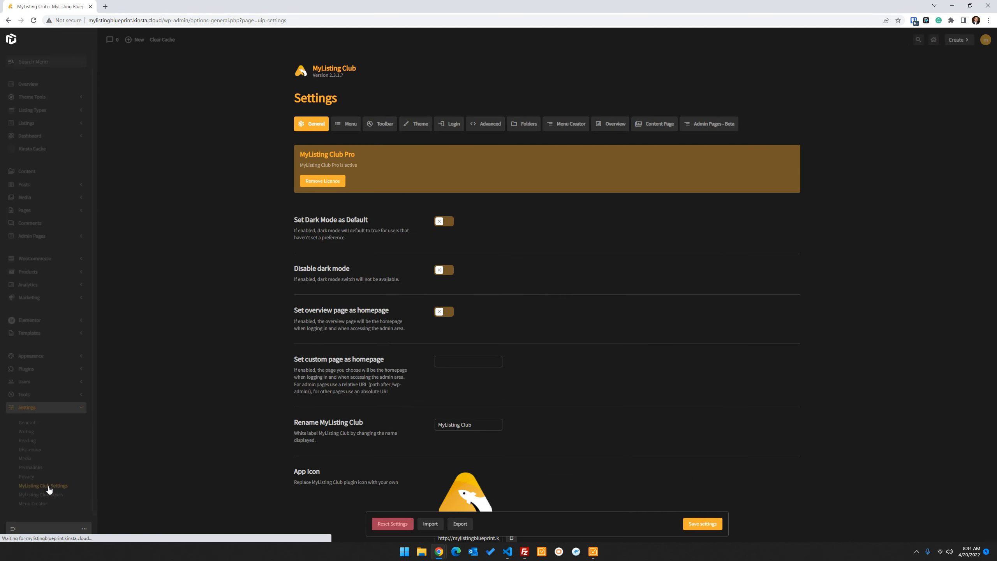
pyautogui.click(450, 134)
pyautogui.scroll(-2, 424, 383)
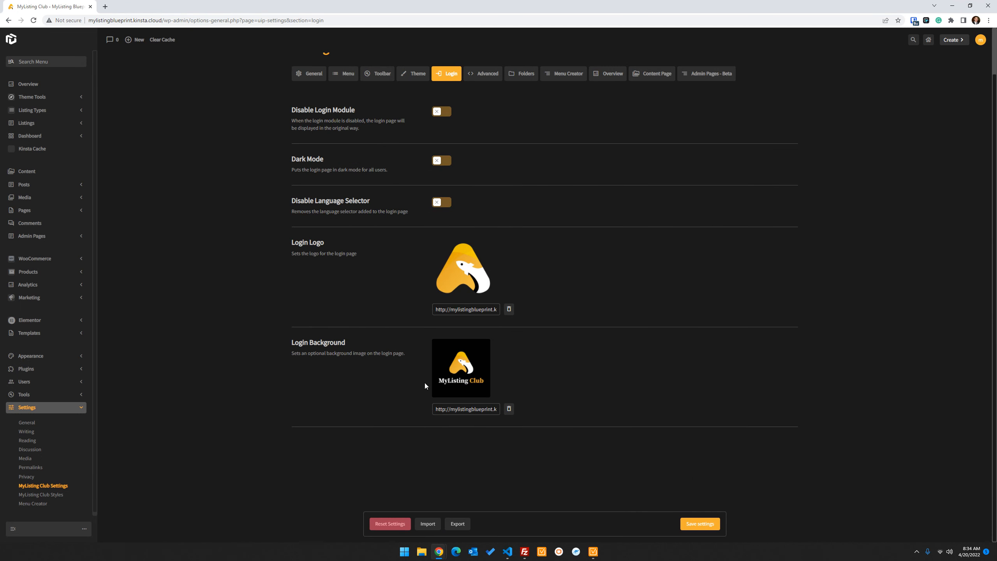
pyautogui.click(509, 409)
pyautogui.click(499, 372)
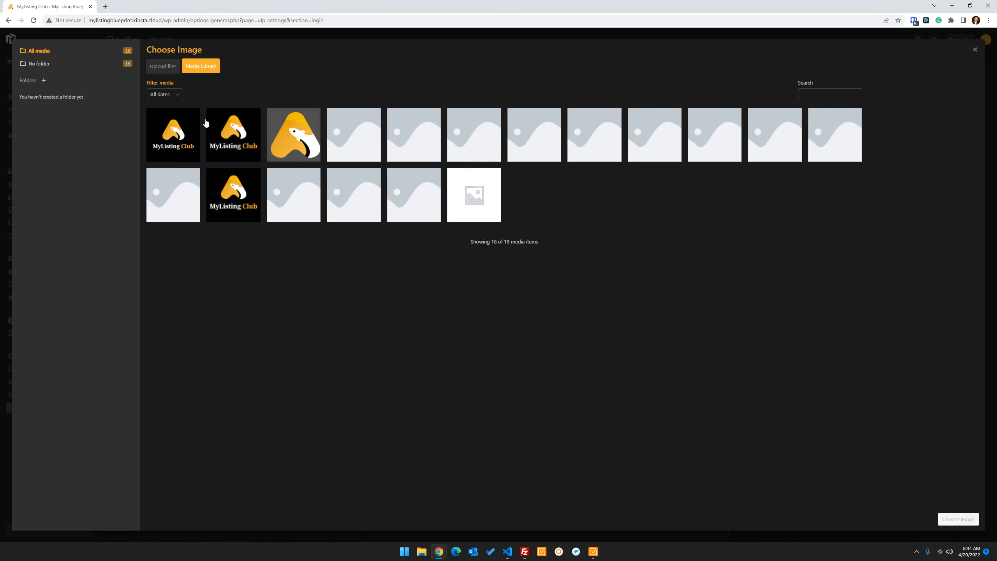
pyautogui.click(296, 138)
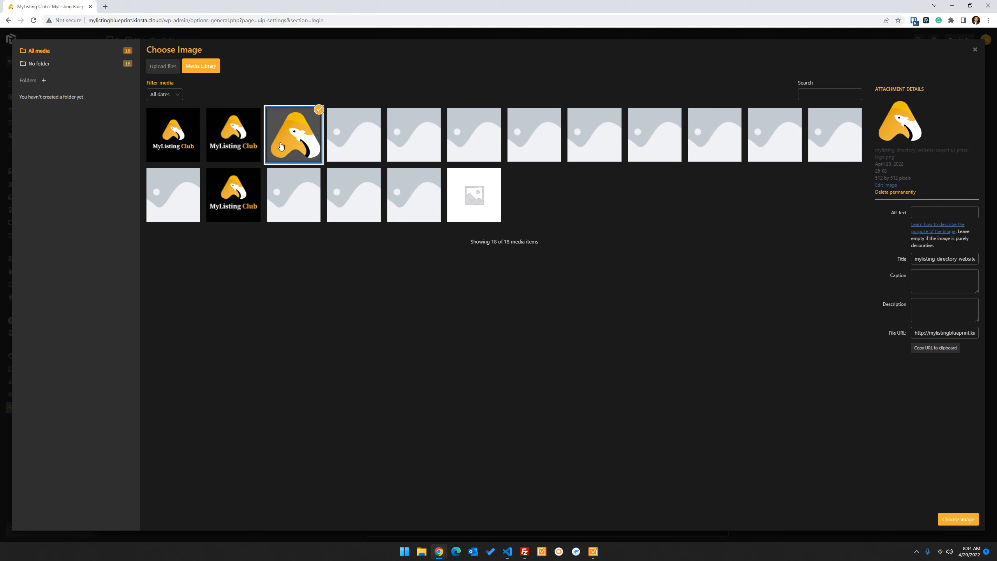
pyautogui.click(956, 519)
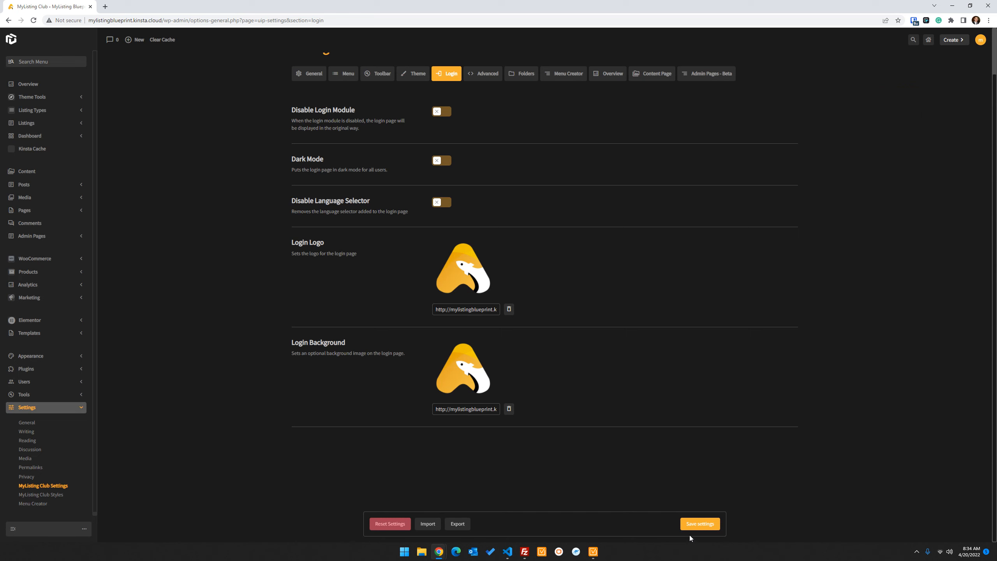
pyautogui.click(697, 523)
# - Maximize the incognito window and reload the login page to examine how the icon logo background fills it
pyautogui.moveTo(476, 560); pyautogui.dragTo(550, 109)
pyautogui.doubleClick(559, 110)
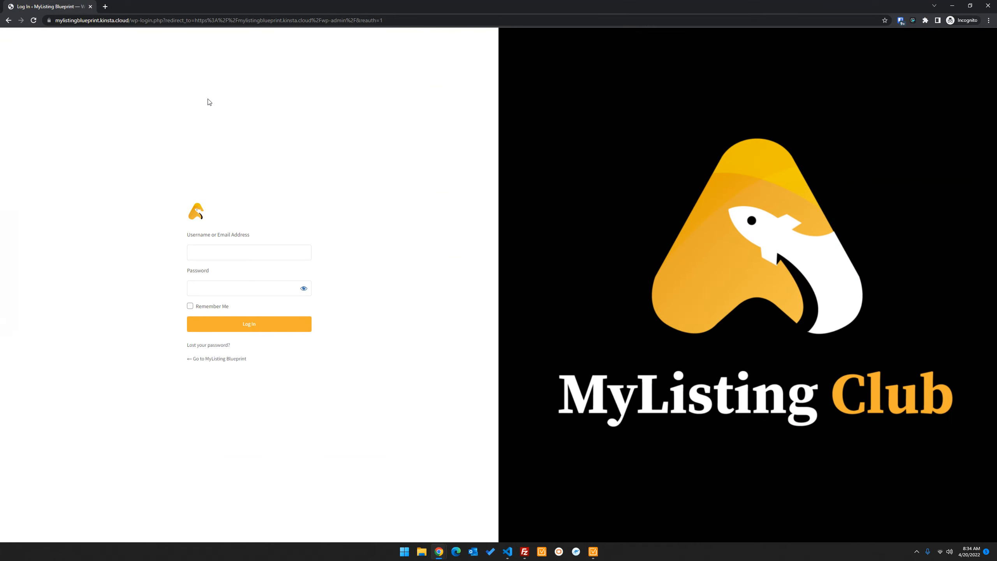
pyautogui.click(34, 20)
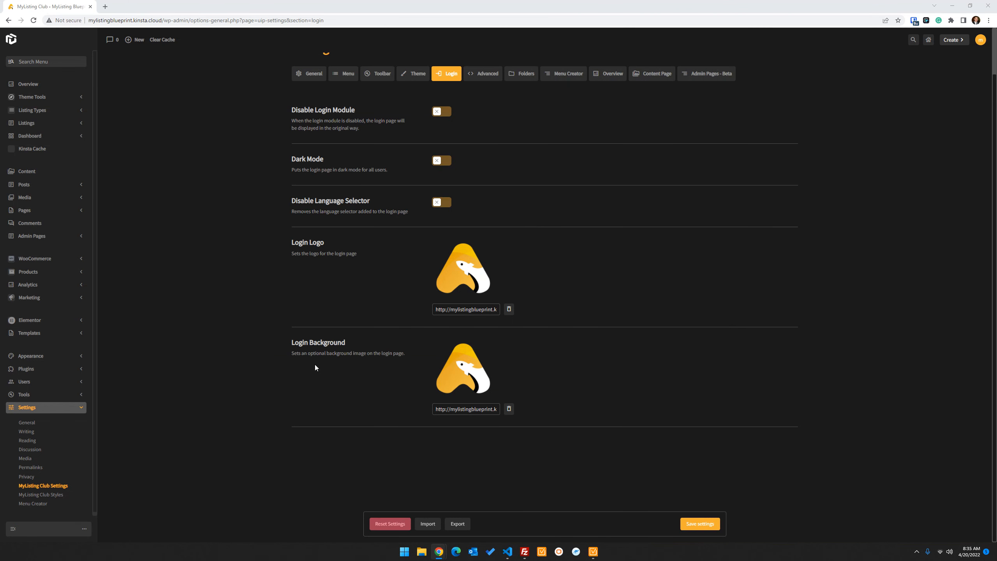
# - Upload the Bar picture, set it as the Login Background image, and save the settings
pyautogui.click(466, 376)
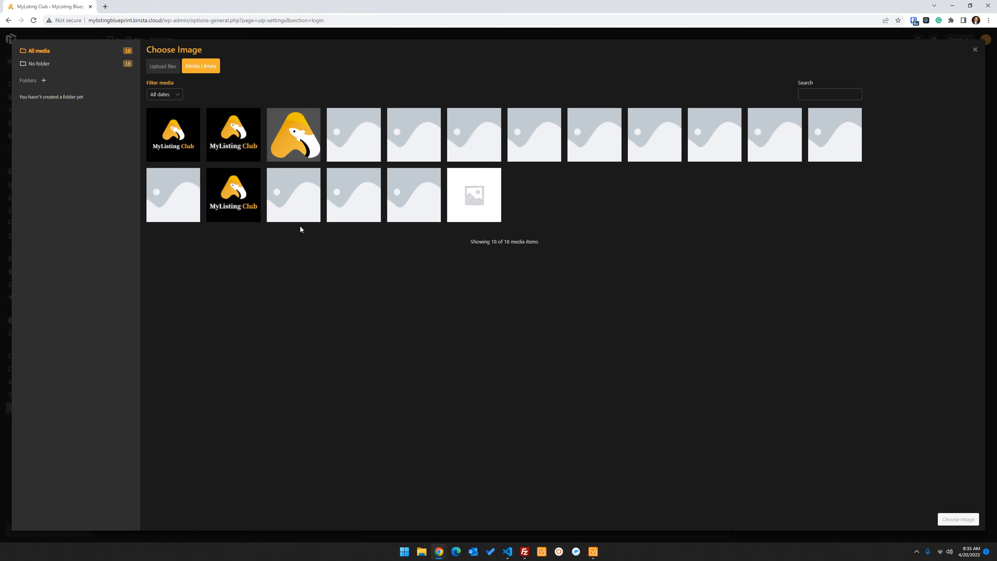
pyautogui.click(163, 69)
pyautogui.click(568, 255)
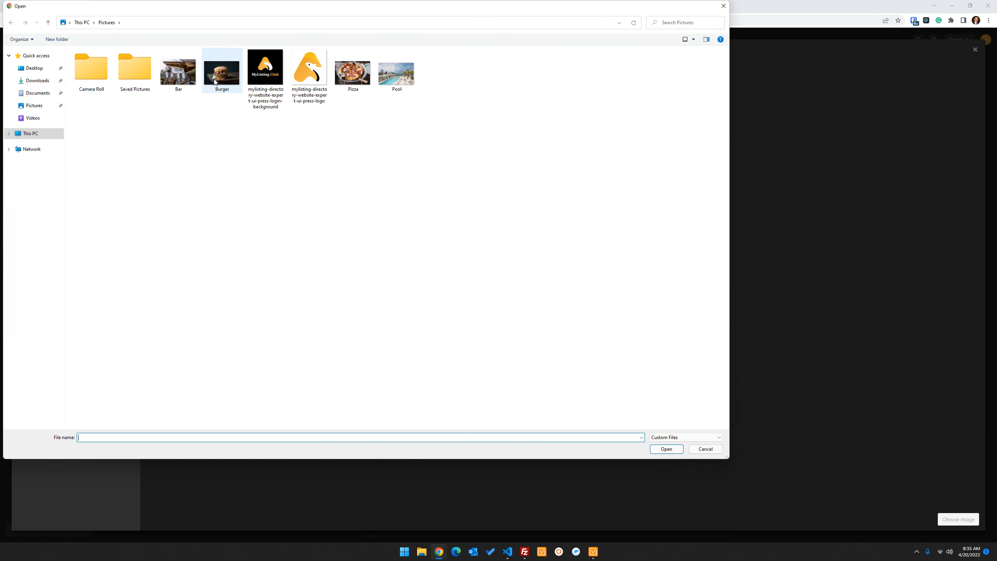
pyautogui.doubleClick(191, 73)
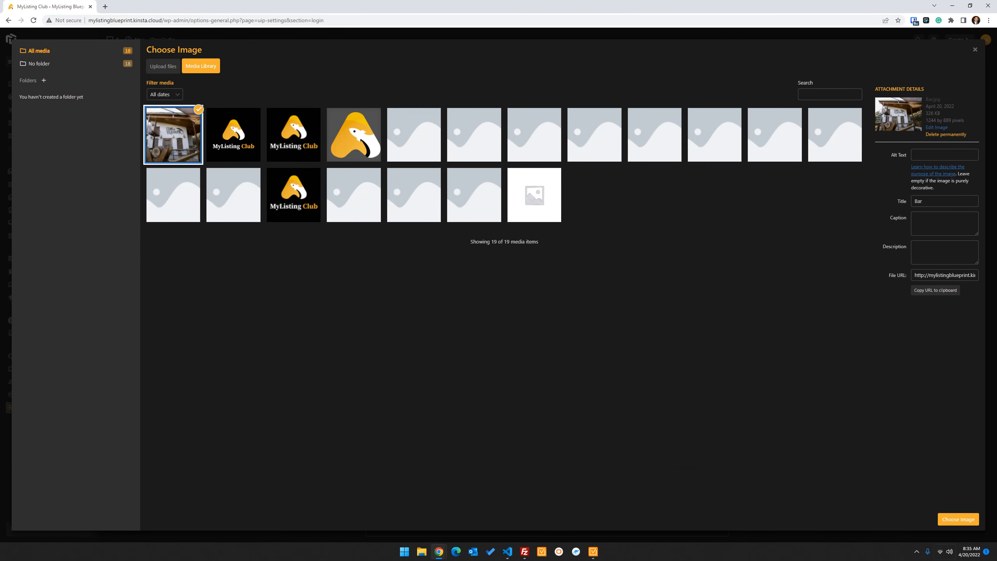
pyautogui.click(958, 520)
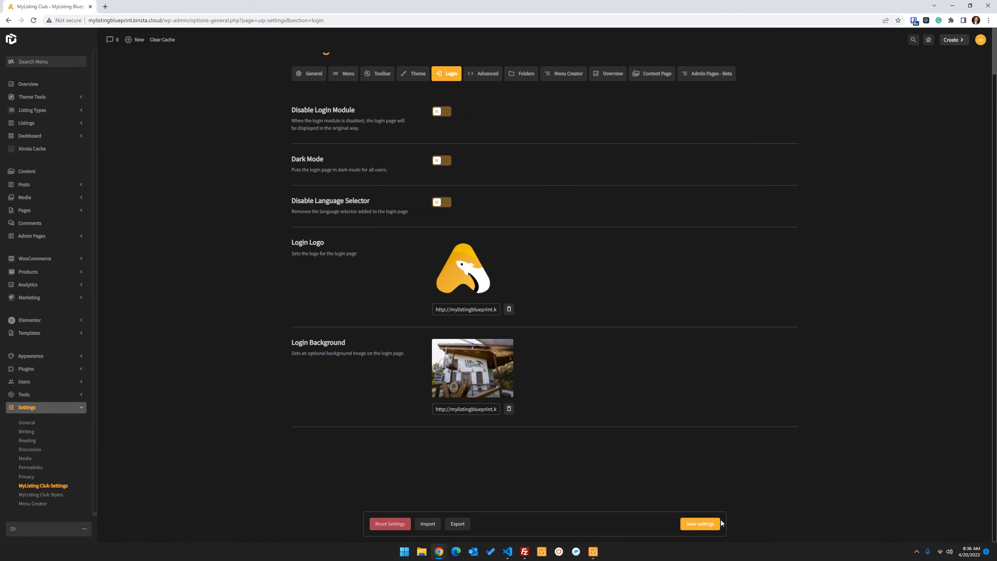
pyautogui.click(705, 524)
# - Reload the login page in the incognito window and examine how the bar photo looks beside the login form
pyautogui.moveTo(996, 118); pyautogui.dragTo(279, 106)
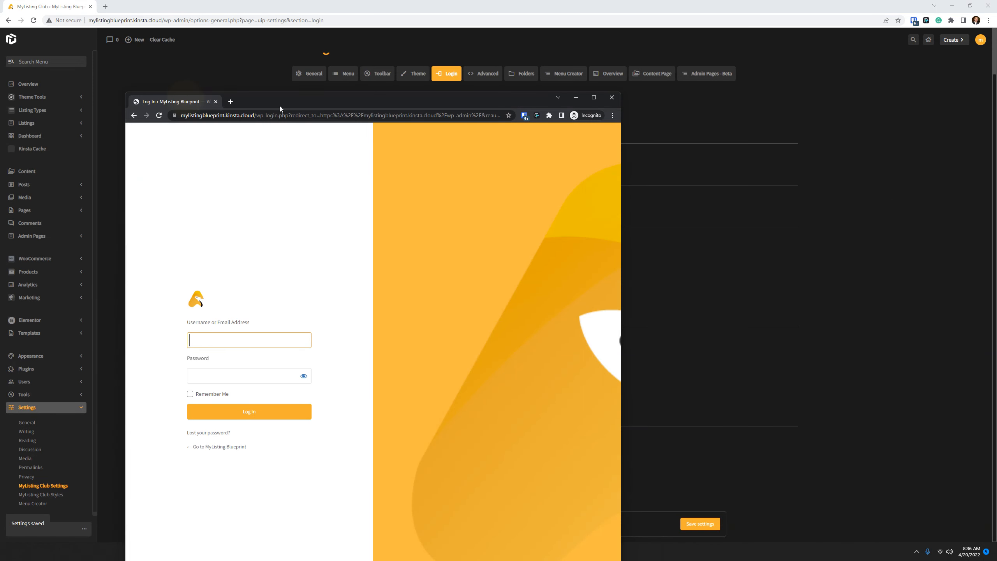
pyautogui.doubleClick(323, 103)
pyautogui.click(33, 20)
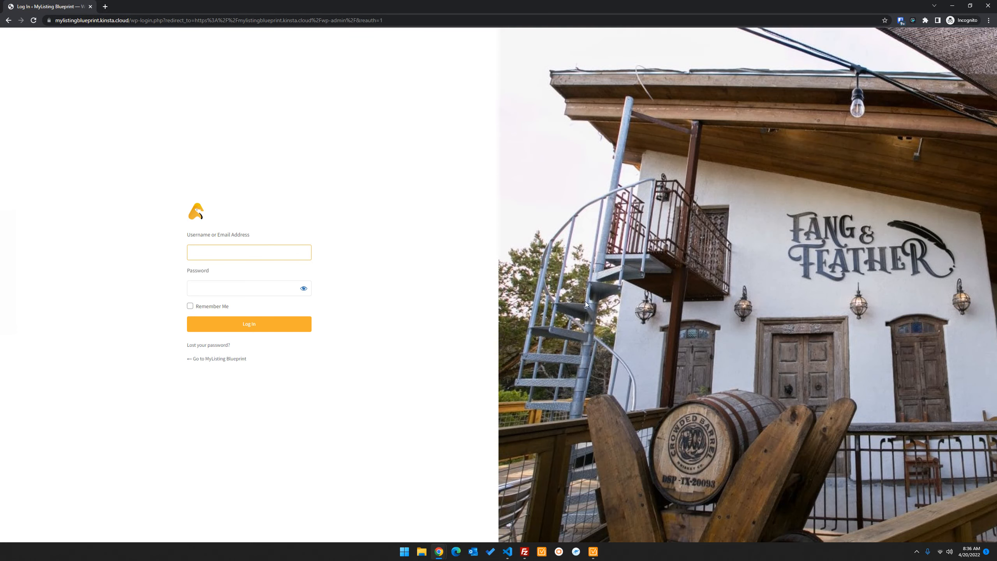
pyautogui.moveTo(33, 8); pyautogui.dragTo(996, 268)
# - Open the MyListing Club Styles and look at the color options of the default Primary Color
pyautogui.scroll(2, 414, 358)
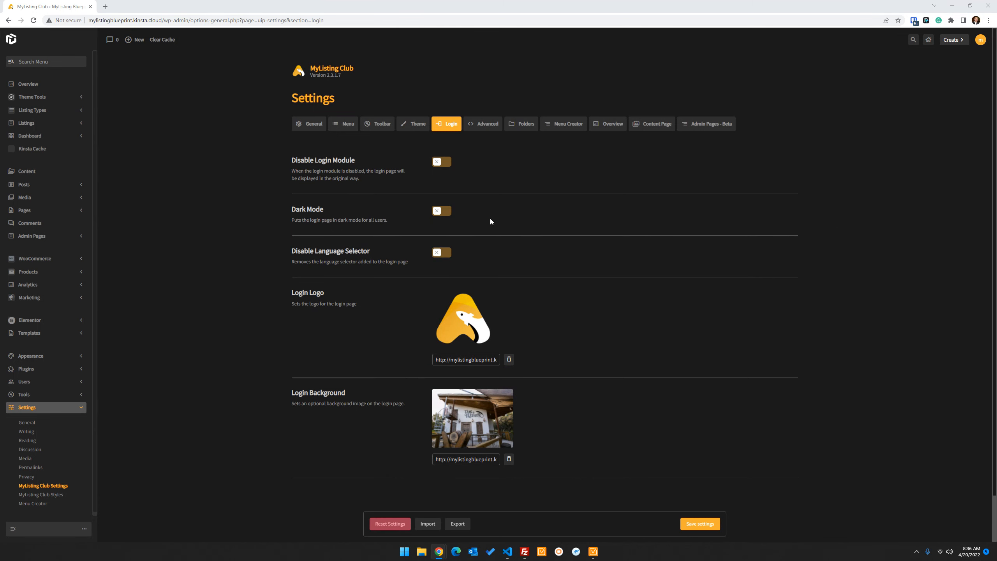
pyautogui.click(49, 496)
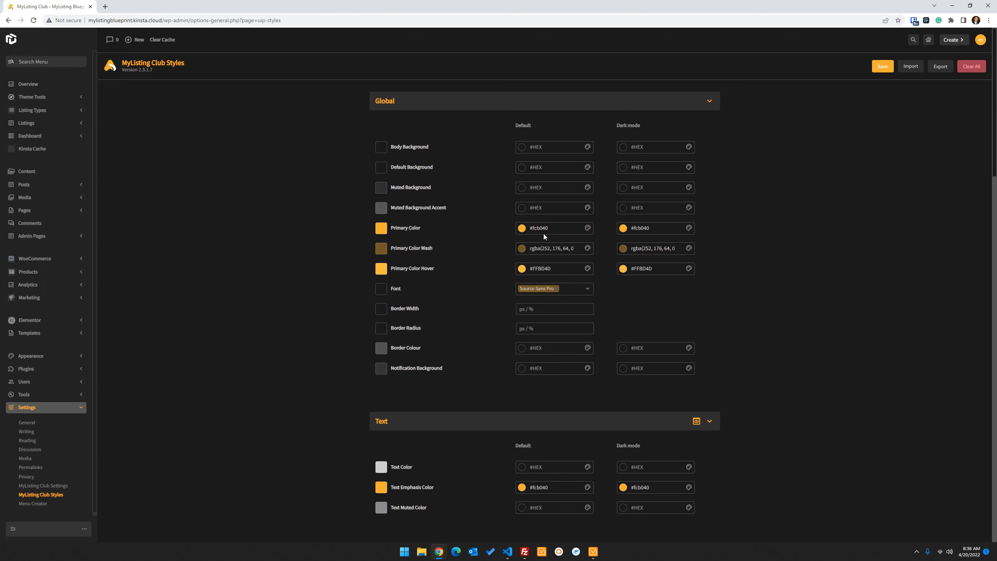
pyautogui.click(588, 229)
pyautogui.click(588, 228)
pyautogui.click(588, 228)
# - Try a custom semi-transparent brown, rgba(129, 105, 68), as the default Muted Background Accent color
pyautogui.click(588, 207)
pyautogui.click(521, 208)
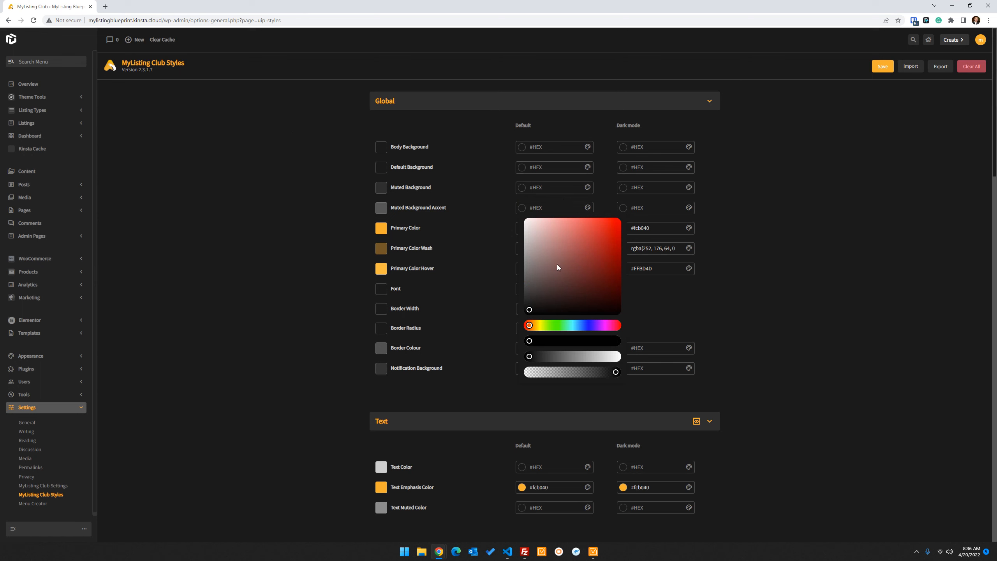
pyautogui.moveTo(540, 322)
pyautogui.mouseDown()
pyautogui.moveTo(550, 323)
pyautogui.moveTo(539, 325)
pyautogui.mouseUp()
pyautogui.click(564, 373)
pyautogui.moveTo(567, 372); pyautogui.dragTo(582, 372)
pyautogui.moveTo(585, 276); pyautogui.dragTo(582, 246)
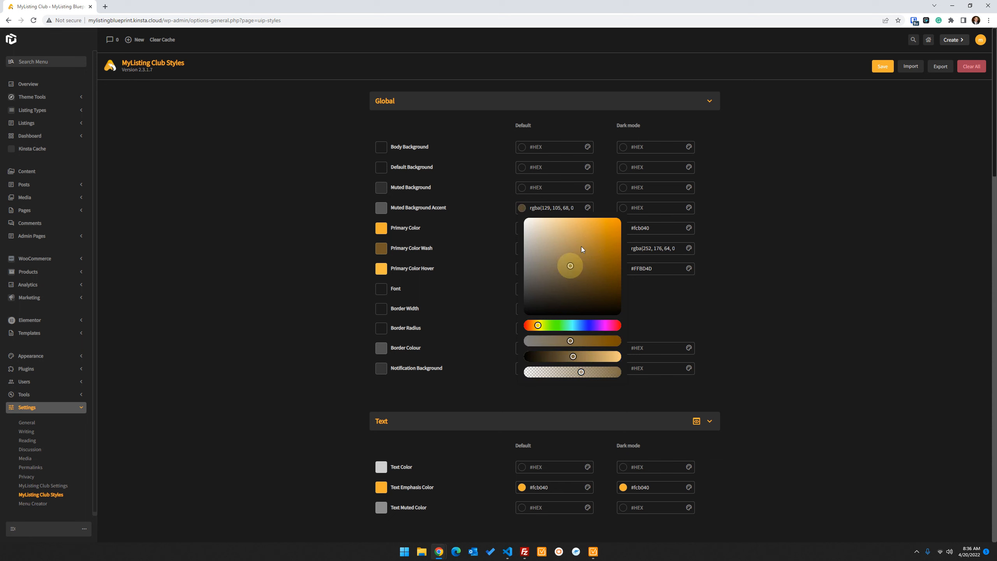
pyautogui.click(761, 224)
pyautogui.click(522, 208)
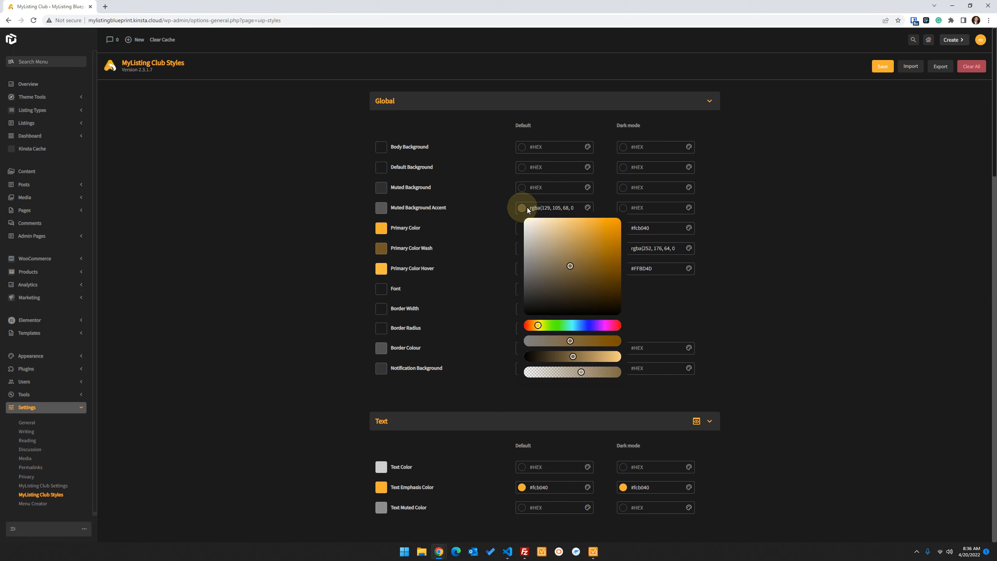
pyautogui.click(779, 243)
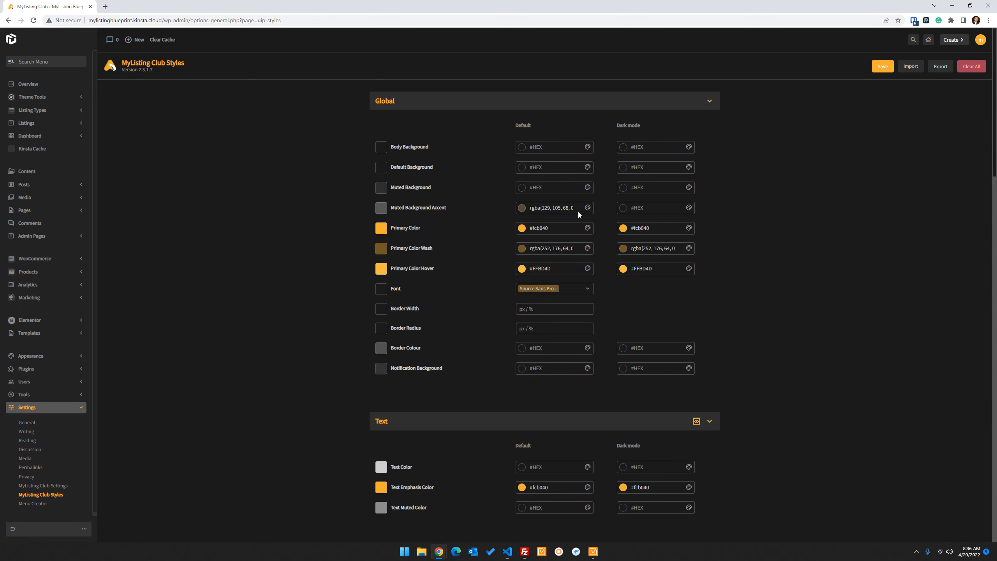
pyautogui.click(576, 208)
# - Open the Overview dashboard and turn on its Editing Mode
pyautogui.click(38, 85)
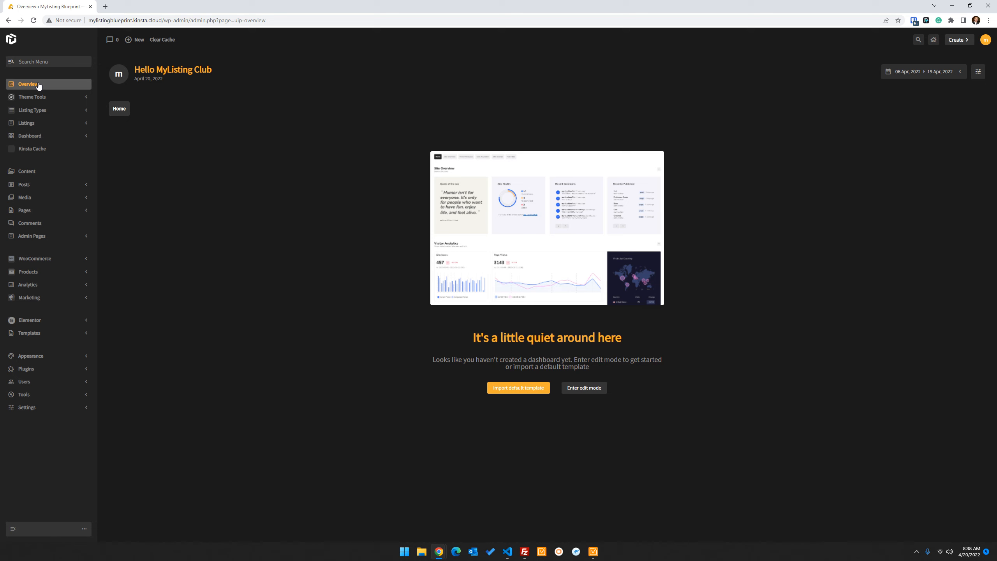
pyautogui.click(288, 304)
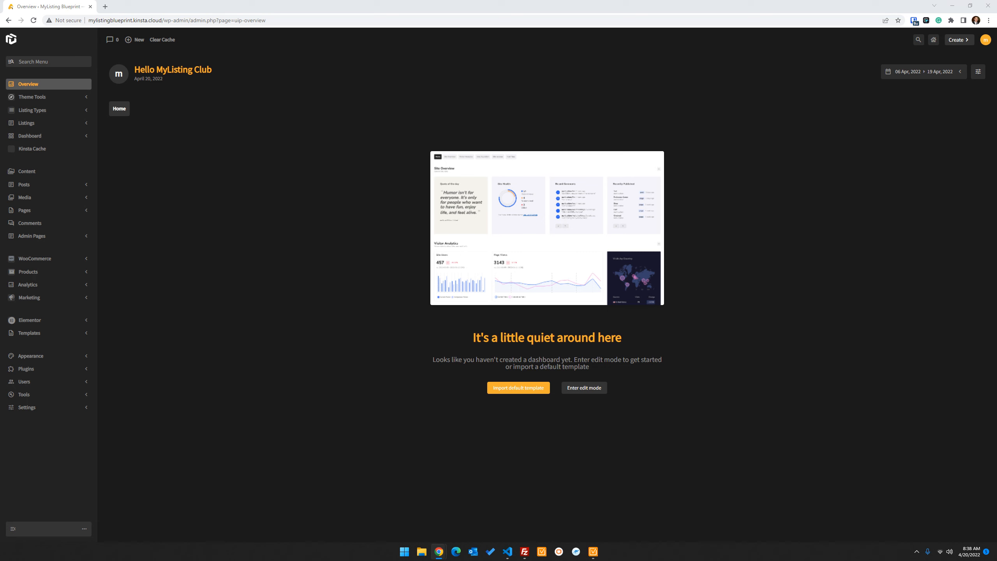
pyautogui.click(978, 76)
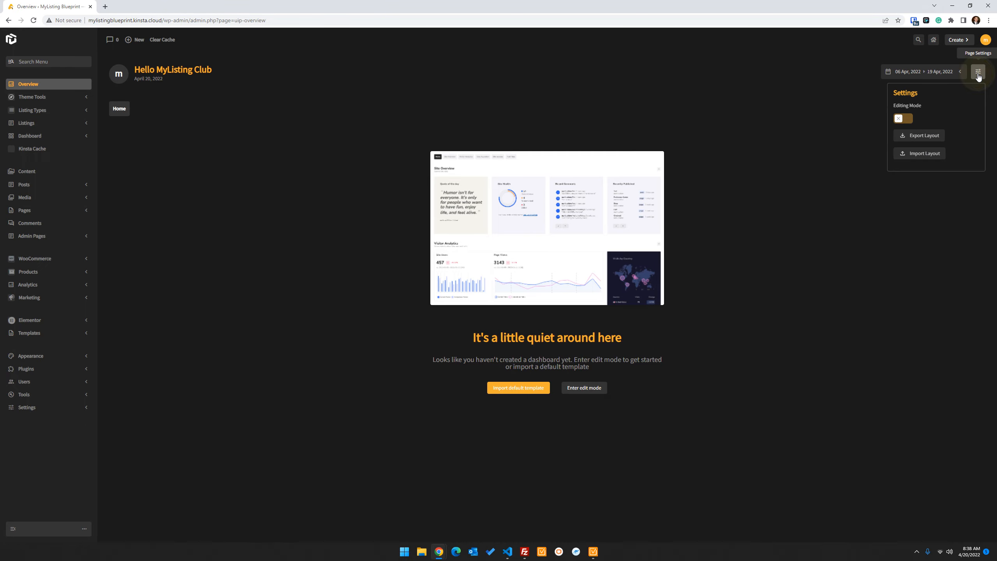
pyautogui.click(905, 119)
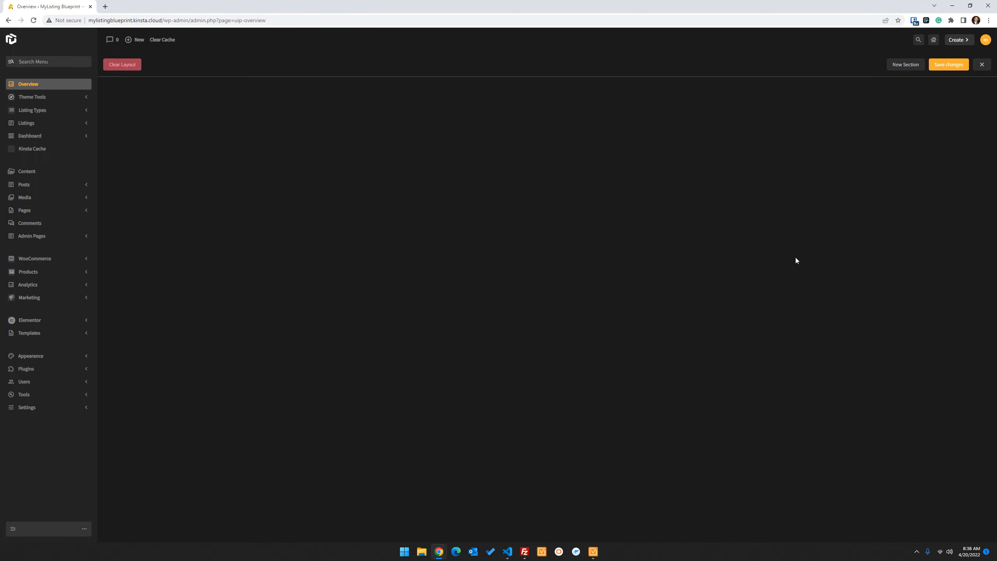
# - Add a new dashboard section named "Nerdy Stuff" and select its placeholder description text
pyautogui.click(904, 67)
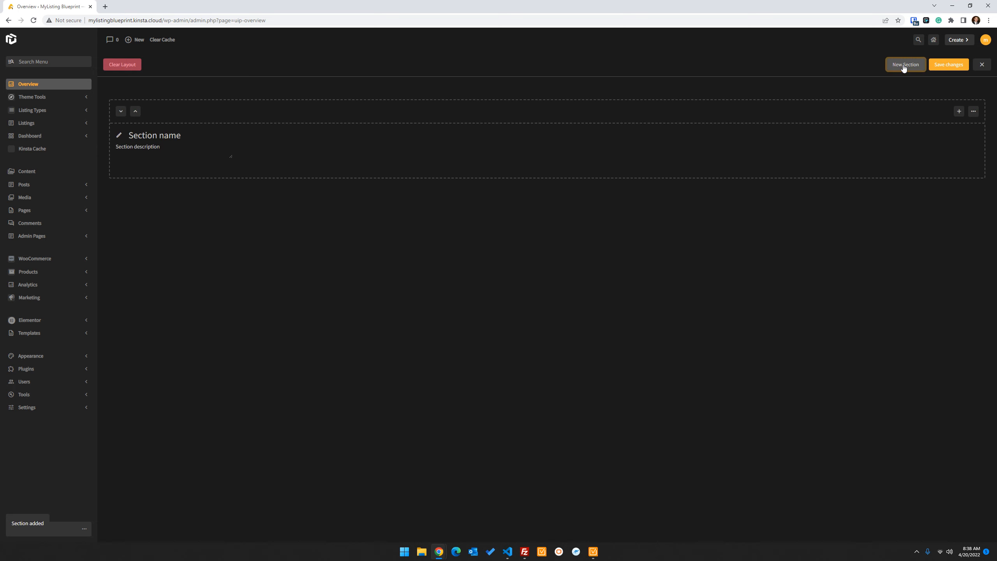
pyautogui.doubleClick(167, 134)
pyautogui.tripleClick(168, 133)
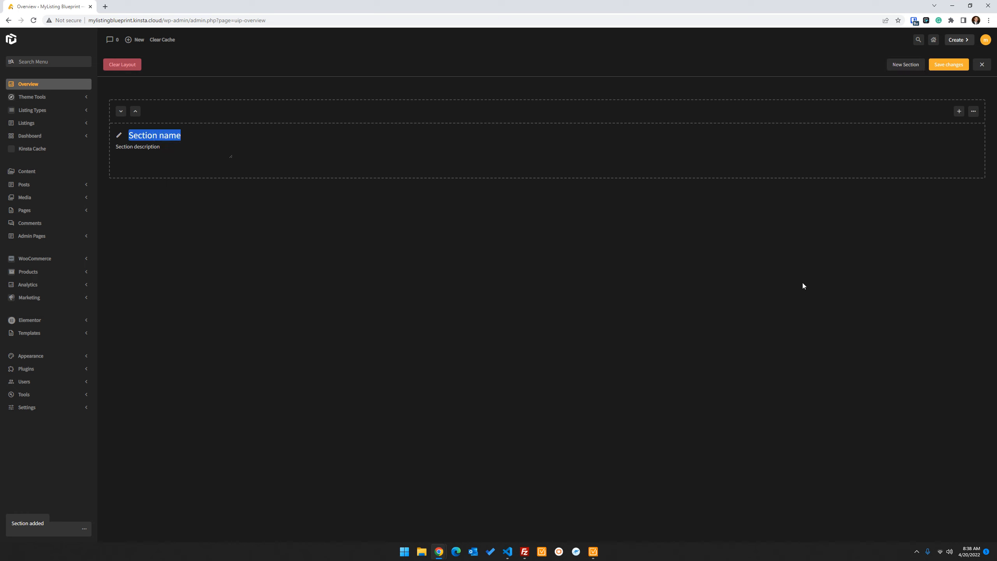
pyautogui.write('Ner')
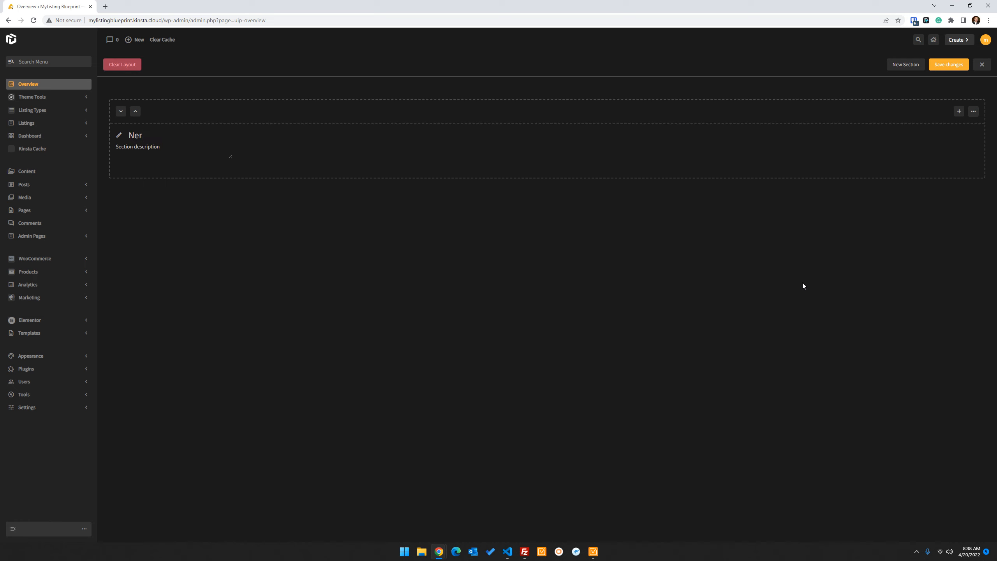
pyautogui.write('dy Stuff')
pyautogui.tripleClick(141, 147)
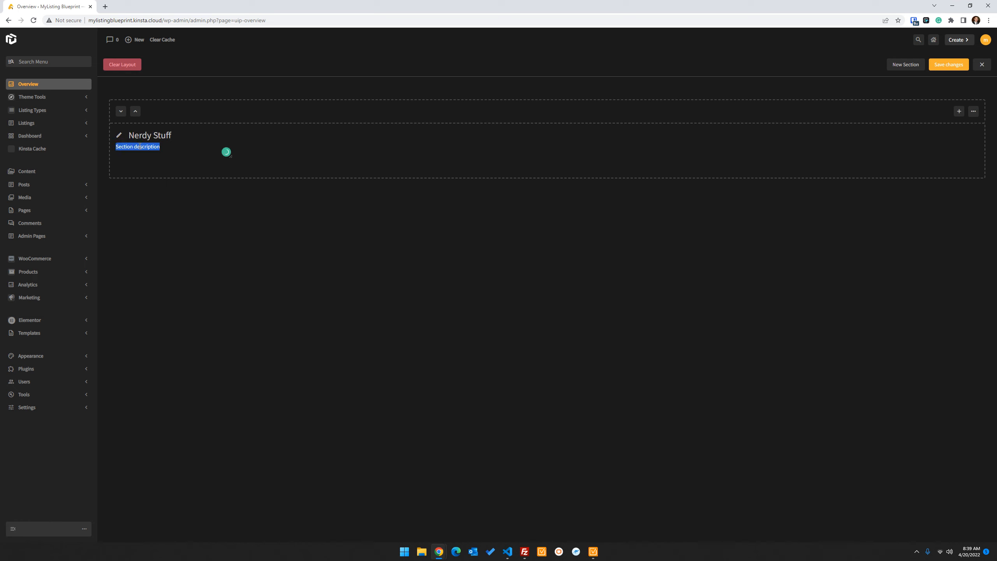
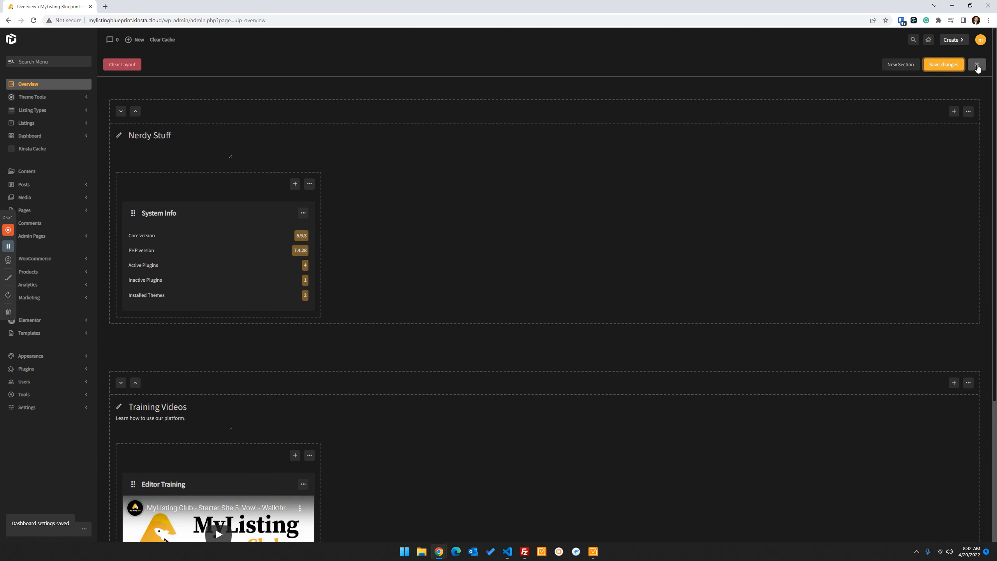
# - Leave the dashboard's editing mode and look at the layout export and import options in the page settings
pyautogui.click(977, 64)
pyautogui.click(979, 73)
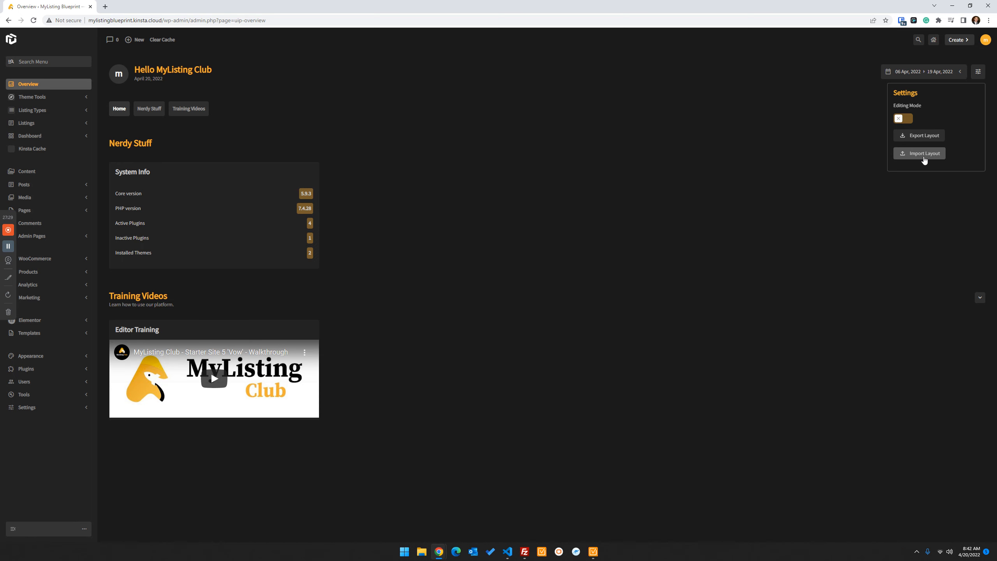
pyautogui.click(718, 305)
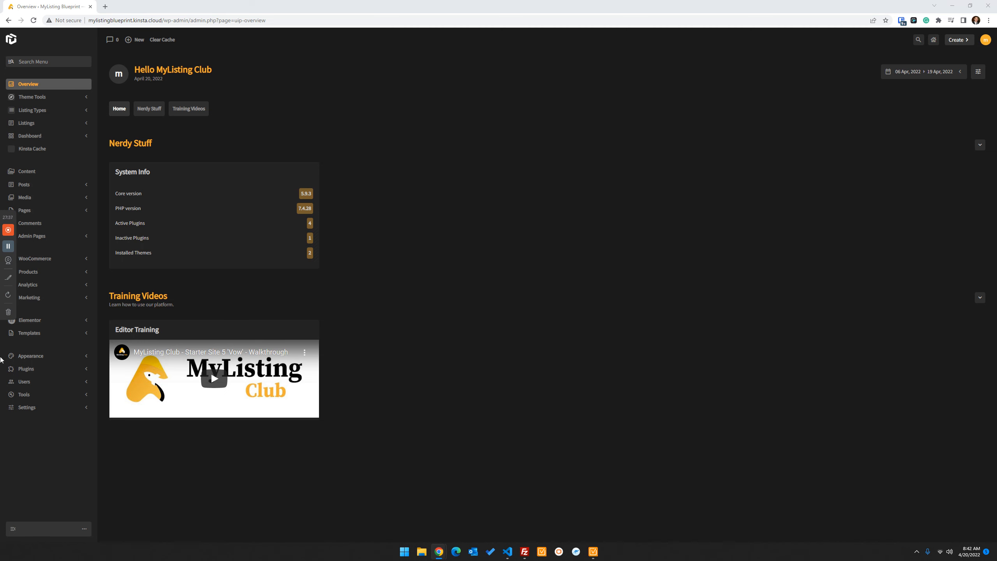
# - Turn Editing Mode back on and add a new dashboard section named "Analytics"
pyautogui.click(984, 74)
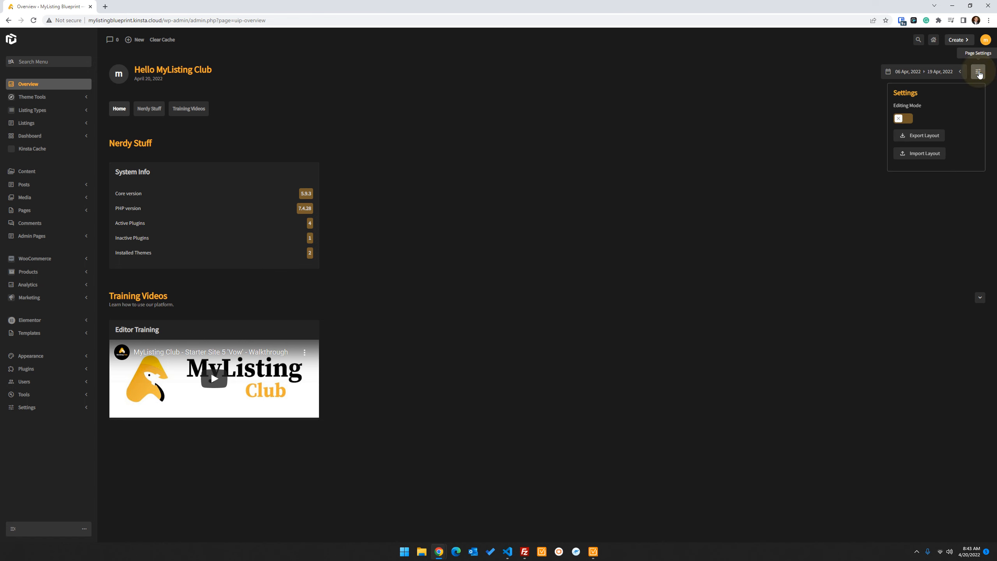
pyautogui.click(903, 119)
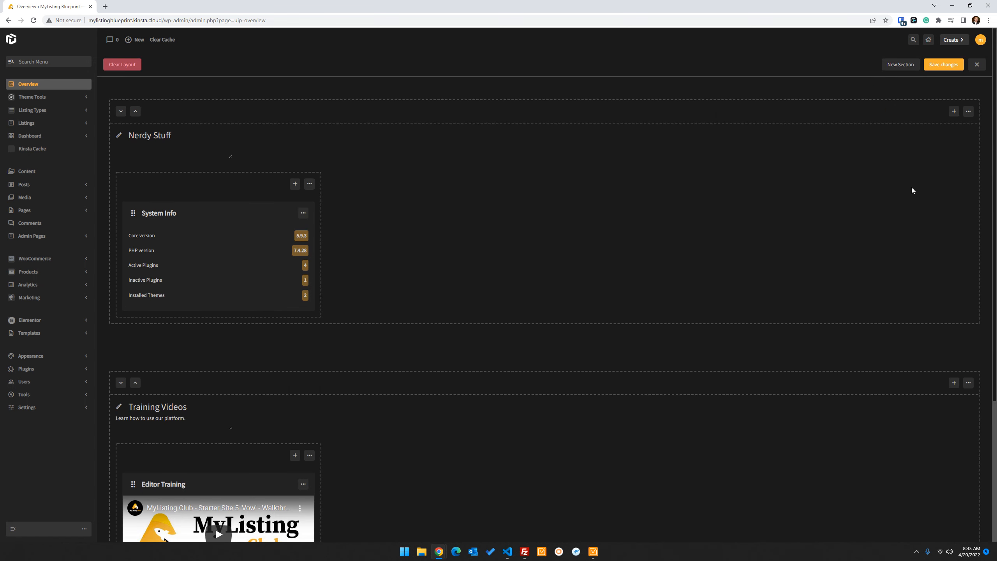
pyautogui.click(901, 66)
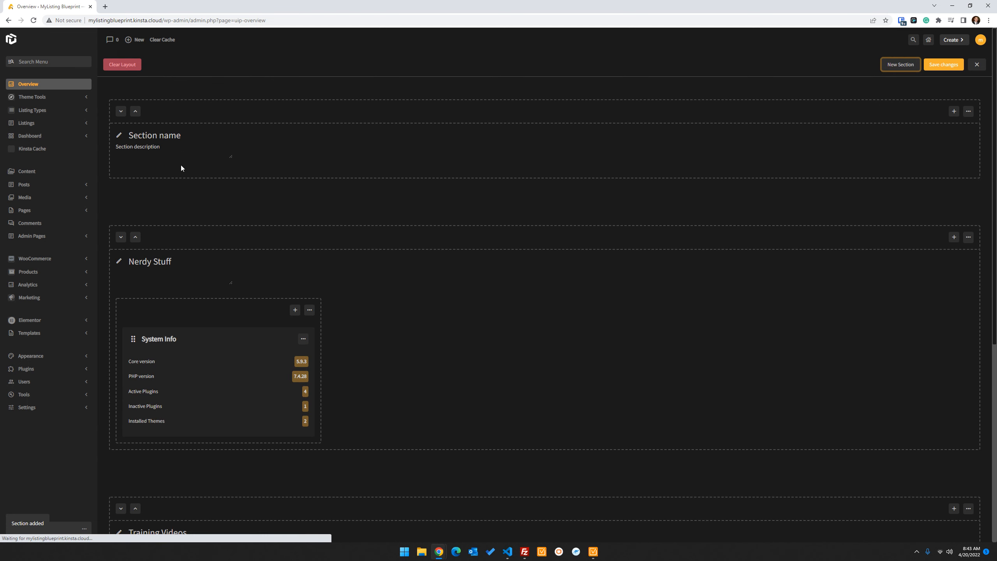
pyautogui.doubleClick(169, 135)
pyautogui.press('BackSpace')
pyautogui.press('BackSpace')
pyautogui.press('BackSpace')
pyautogui.press('BackSpace')
pyautogui.press('BackSpace')
pyautogui.press('BackSpace')
pyautogui.press('BackSpace')
pyautogui.press('BackSpace')
pyautogui.press('BackSpace')
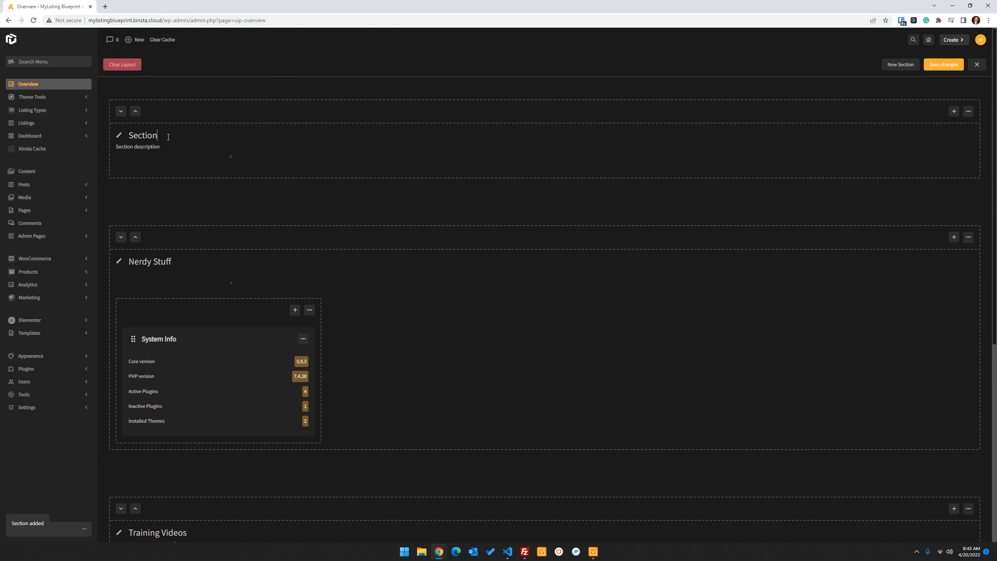
pyautogui.write('Analytics')
# - Delete the placeholder description text of the Analytics section
pyautogui.press('BackSpace')
pyautogui.press('BackSpace')
pyautogui.press('BackSpace')
pyautogui.press('BackSpace')
pyautogui.press('BackSpace')
pyautogui.press('BackSpace')
pyautogui.press('BackSpace')
pyautogui.press('BackSpace')
pyautogui.press('BackSpace')
pyautogui.press('BackSpace')
pyautogui.press('BackSpace')
pyautogui.press('BackSpace')
pyautogui.press('BackSpace')
pyautogui.press('BackSpace')
pyautogui.press('BackSpace')
pyautogui.press('BackSpace')
pyautogui.press('BackSpace')
pyautogui.press('BackSpace')
pyautogui.press('BackSpace')
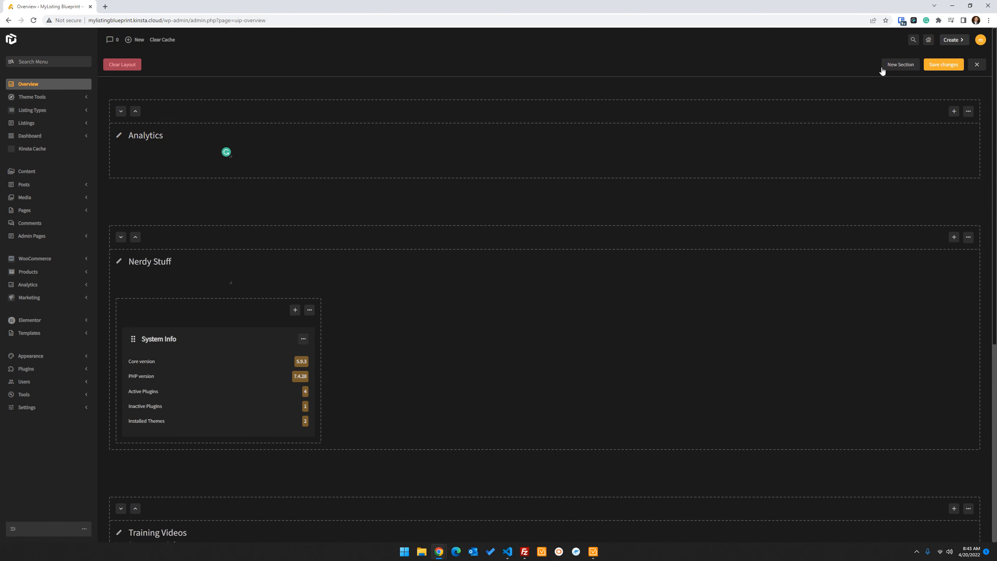
# - Add a column to the Analytics section, search the available cards for "page", and place the Page Views card in it
pyautogui.click(954, 111)
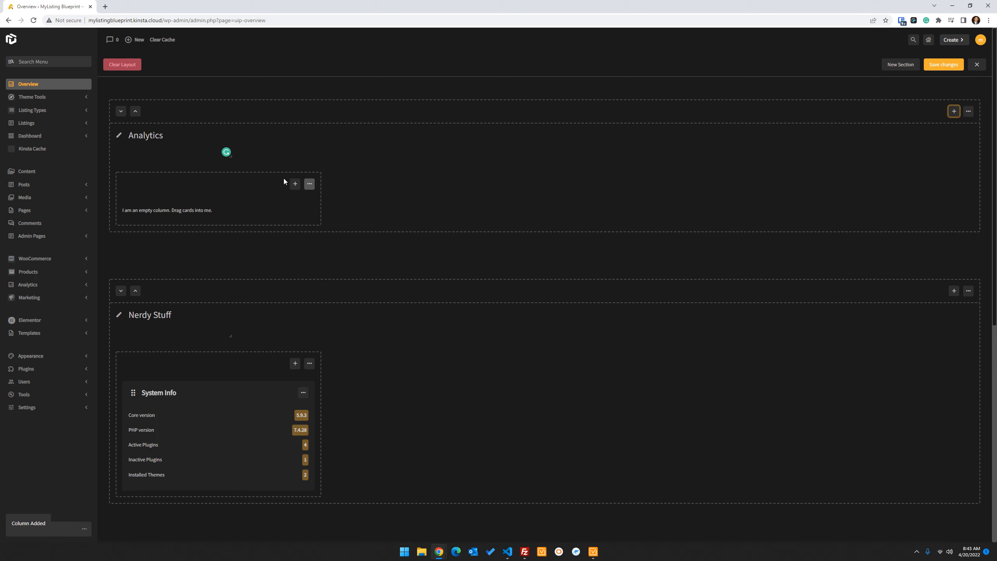
pyautogui.click(295, 184)
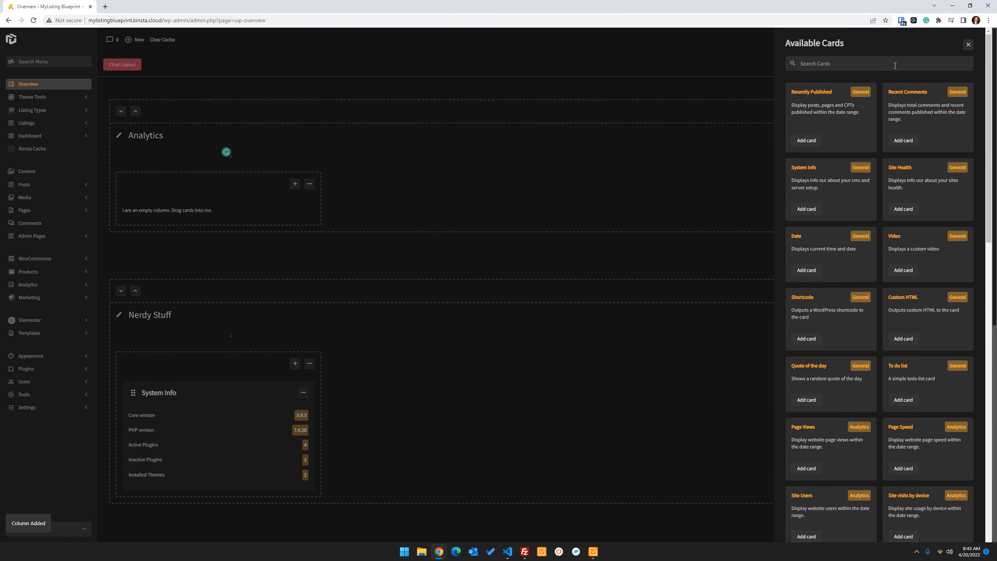
pyautogui.write('page')
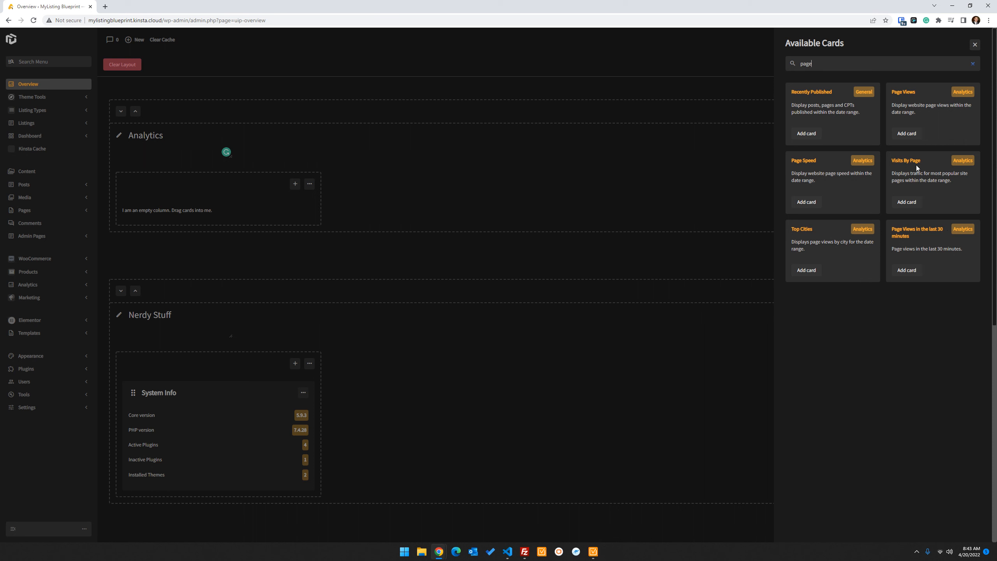
pyautogui.click(911, 137)
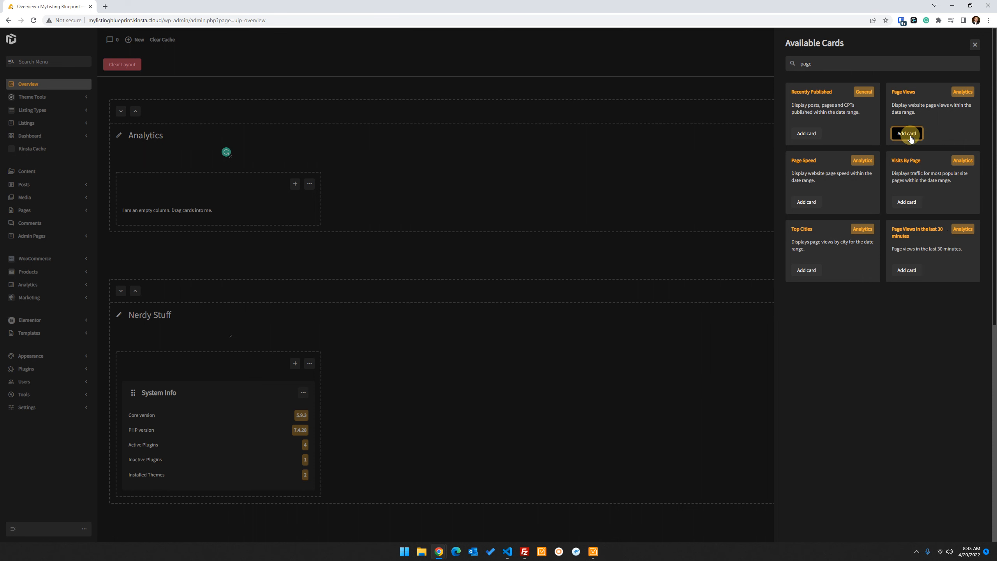
pyautogui.click(976, 45)
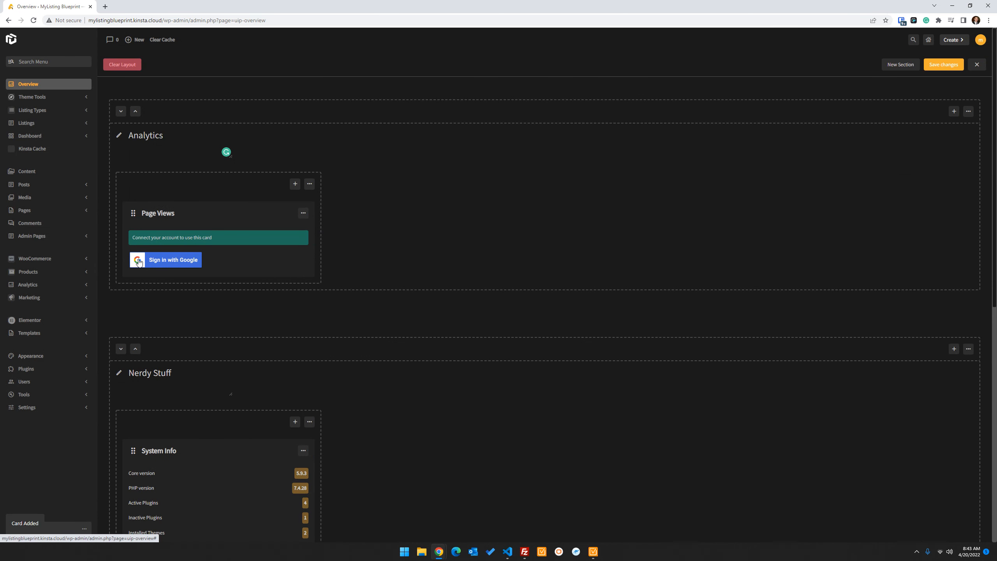
# - Try to connect the Page Views card to a Google account through Sign in with Google
pyautogui.click(40, 9)
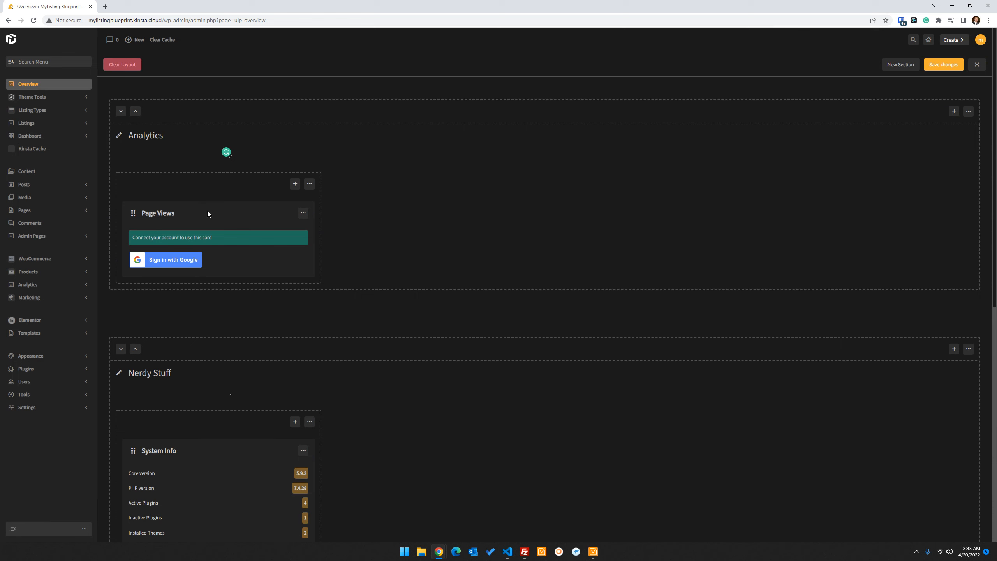
pyautogui.click(148, 261)
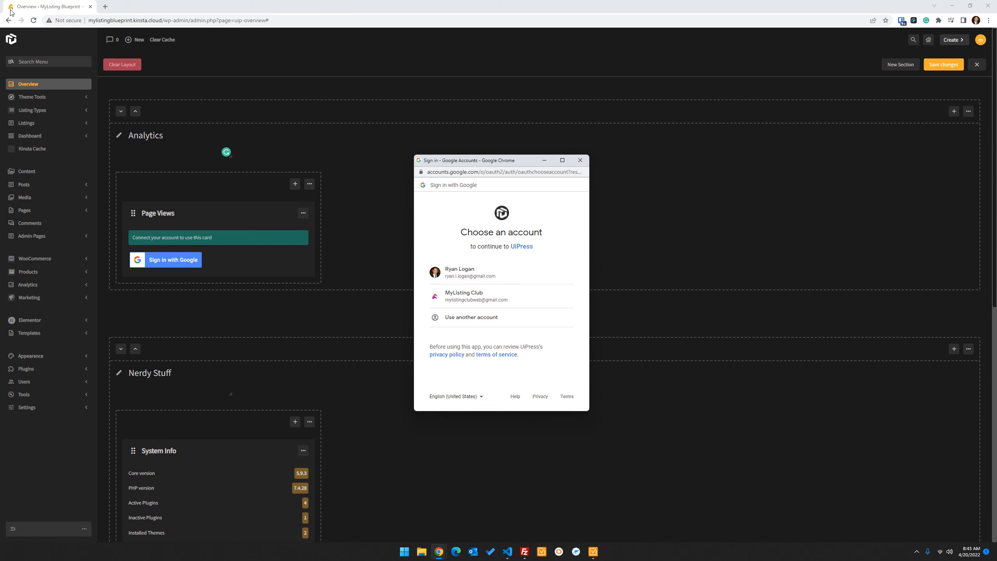
pyautogui.moveTo(24, 9); pyautogui.dragTo(996, 204)
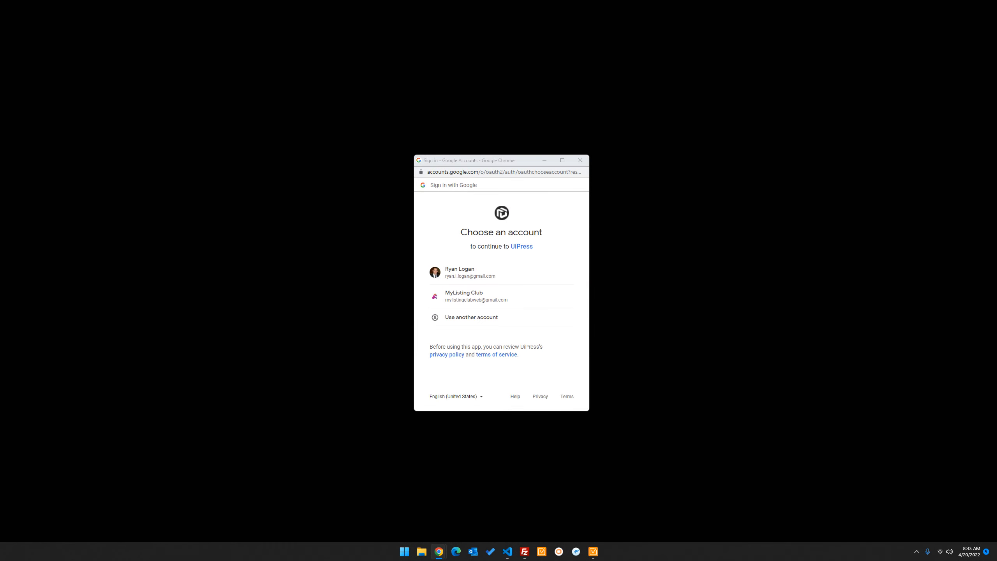
pyautogui.click(501, 272)
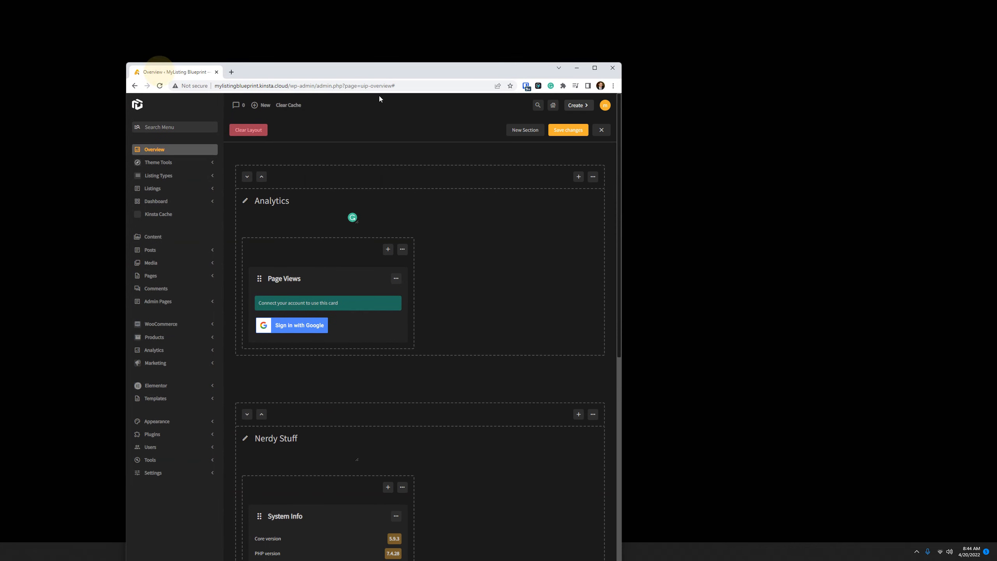
pyautogui.click(595, 68)
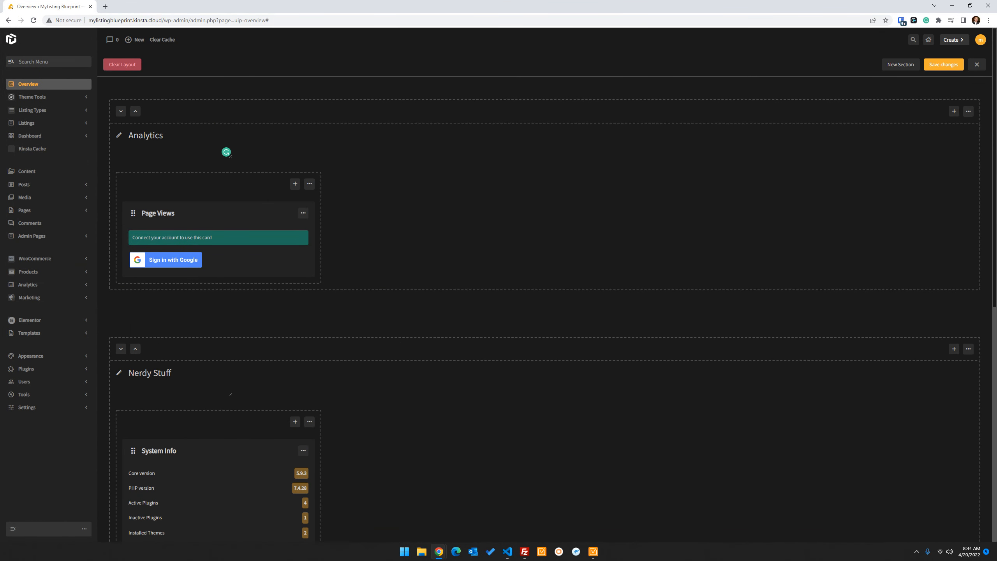
# - Switch to the sandbox site's browser window, maximise and reload it, and examine the Page Views card in its Analytics section
pyautogui.moveTo(569, 560); pyautogui.dragTo(276, 34)
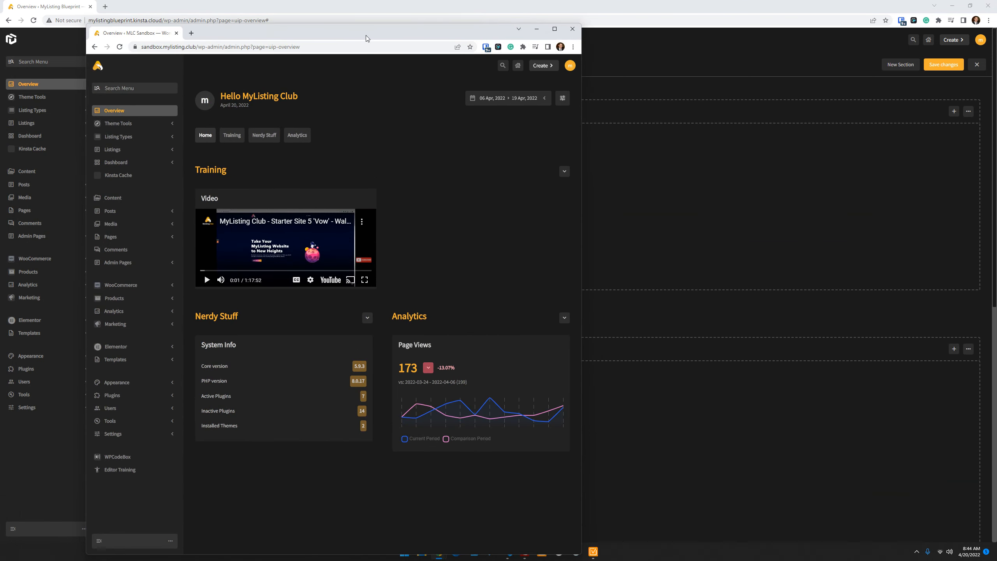
pyautogui.doubleClick(366, 35)
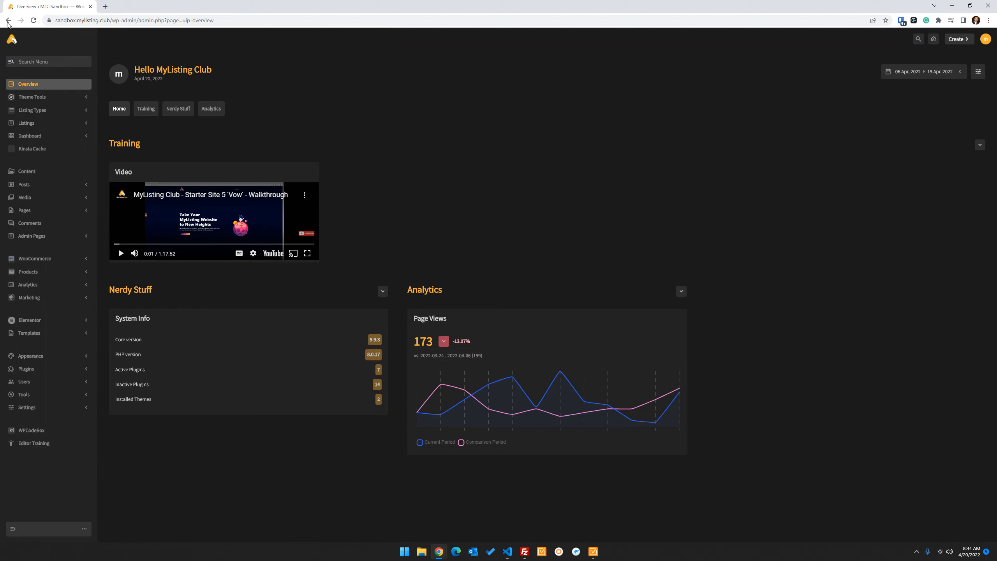
pyautogui.click(33, 20)
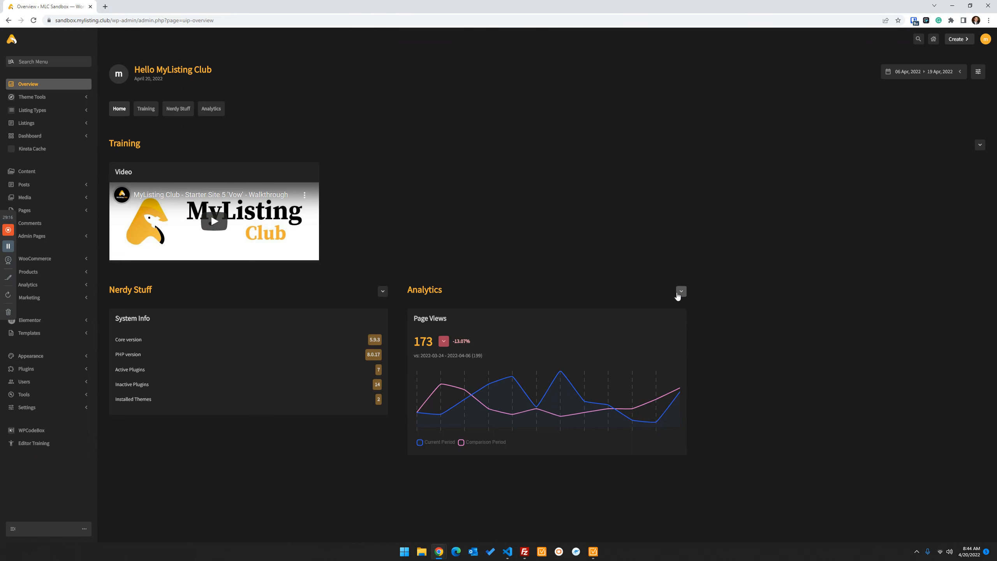
pyautogui.click(681, 292)
pyautogui.click(677, 299)
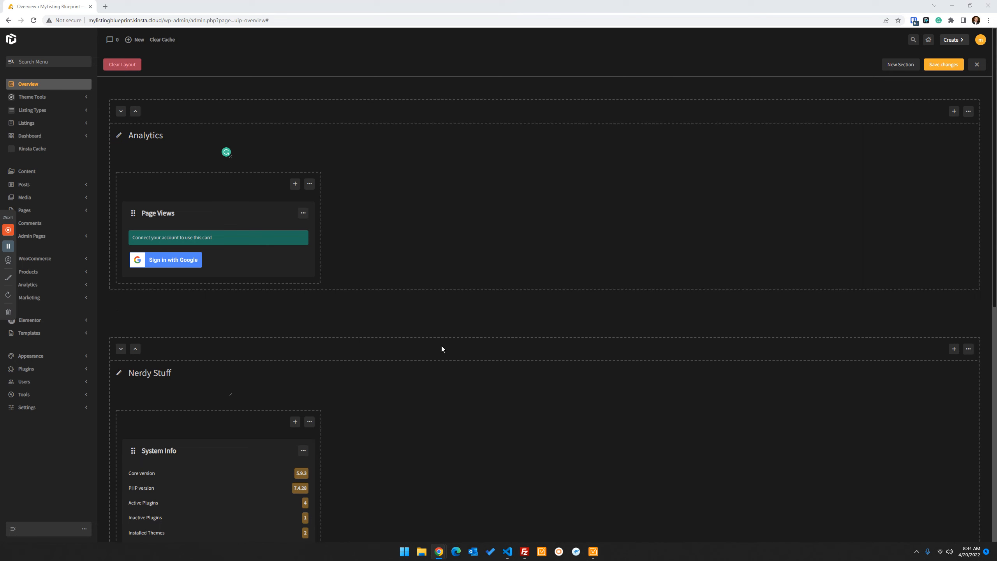
# - Remove the Analytics section from the blueprint site's Overview dashboard, save the layout and leave editing mode
pyautogui.click(968, 111)
pyautogui.click(905, 239)
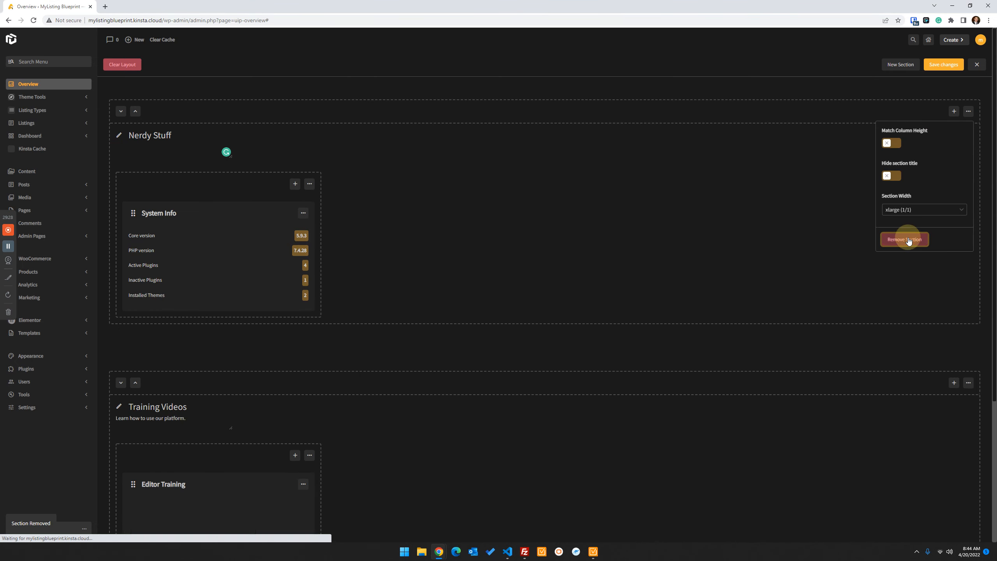
pyautogui.click(944, 65)
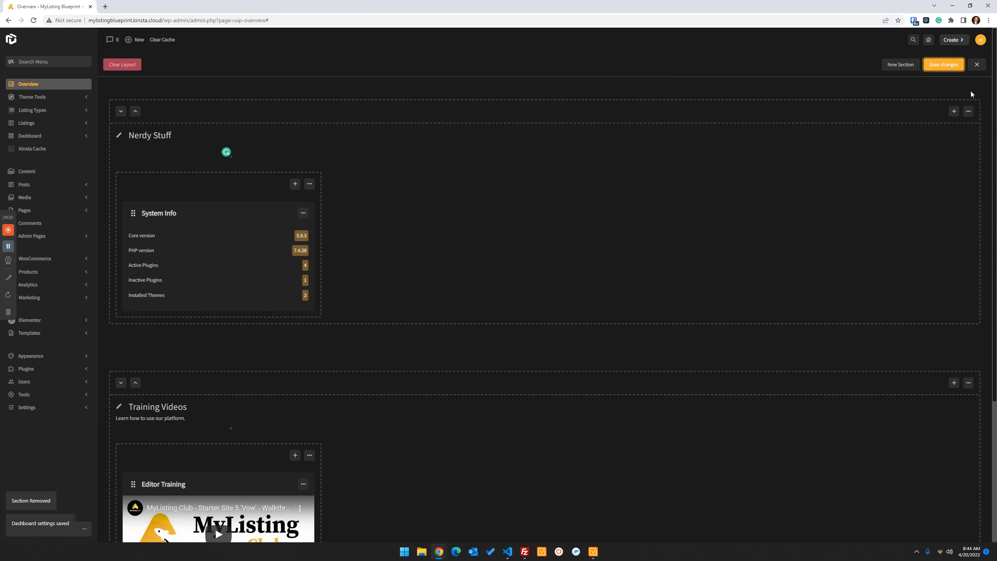
pyautogui.click(977, 64)
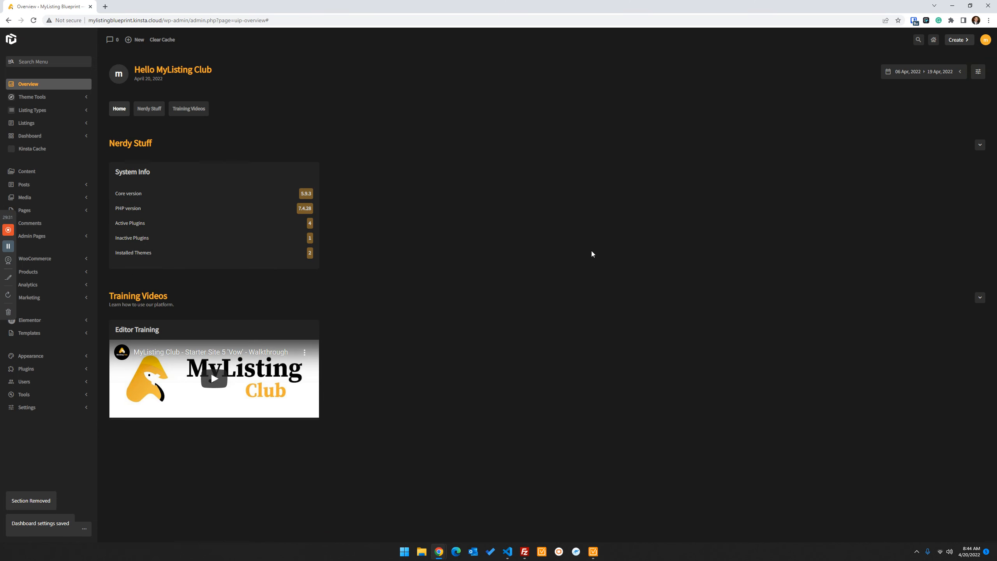
pyautogui.click(473, 312)
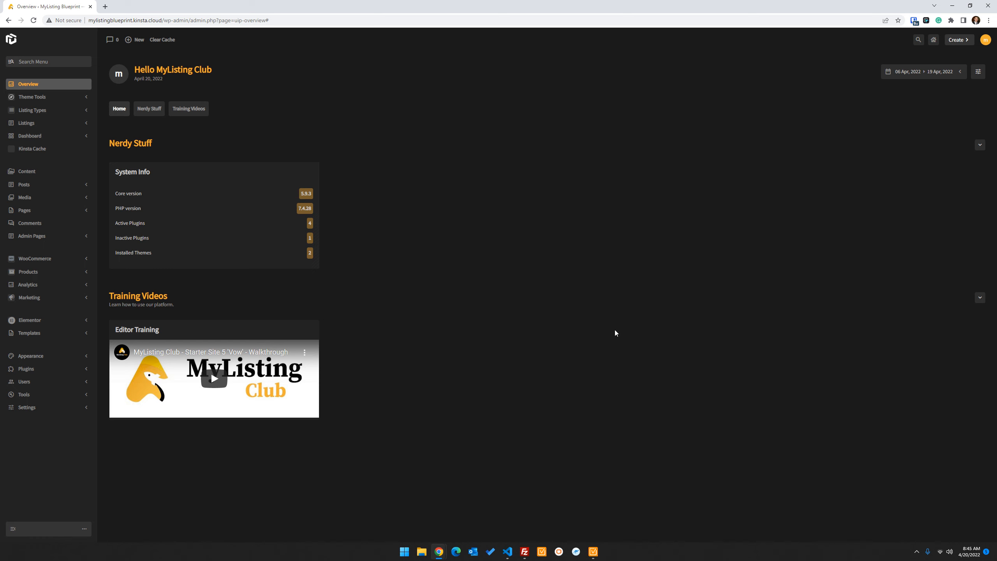
# - Search the admin menu for "setting" and open MyListing Club Settings
pyautogui.click(48, 62)
pyautogui.write('setting')
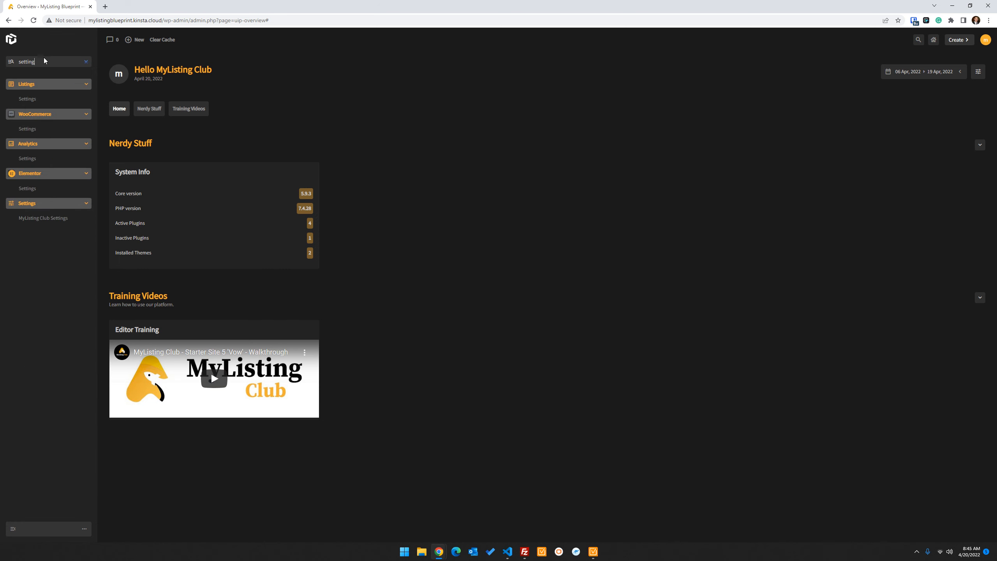
pyautogui.click(54, 219)
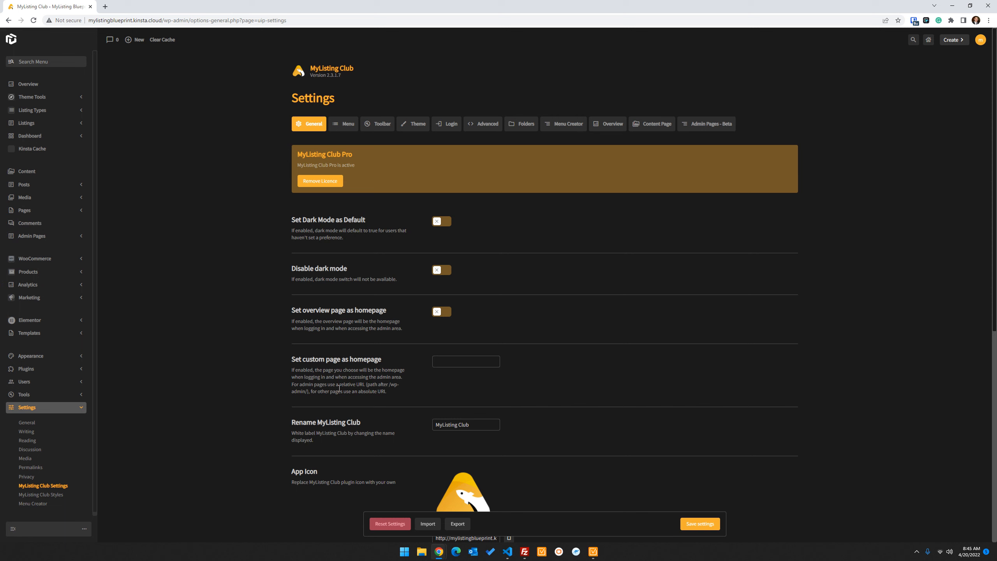
# - Look at the "Set overview page as homepage" option and the Overview page it refers to, returning to the general settings
pyautogui.click(447, 312)
pyautogui.click(36, 85)
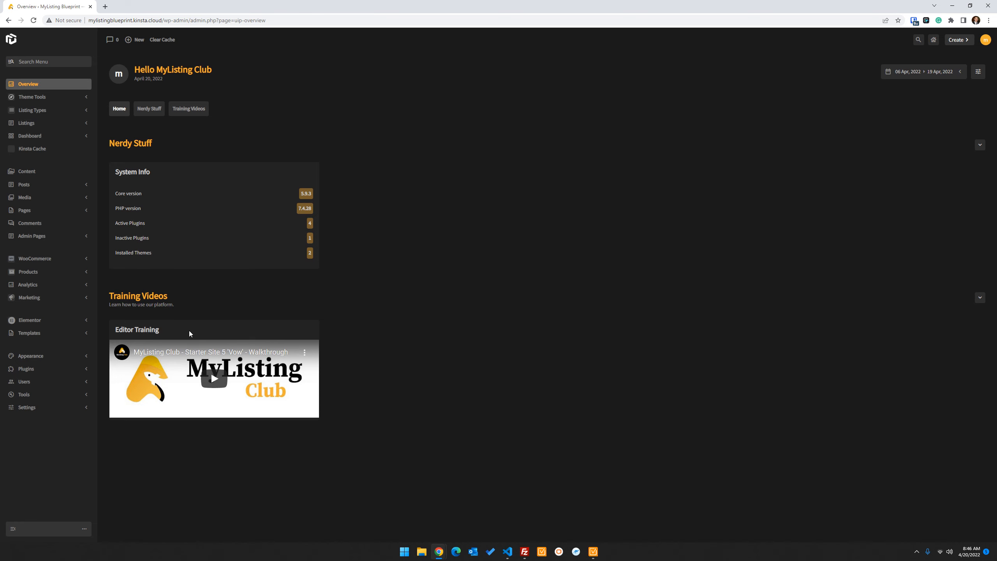
pyautogui.click(8, 19)
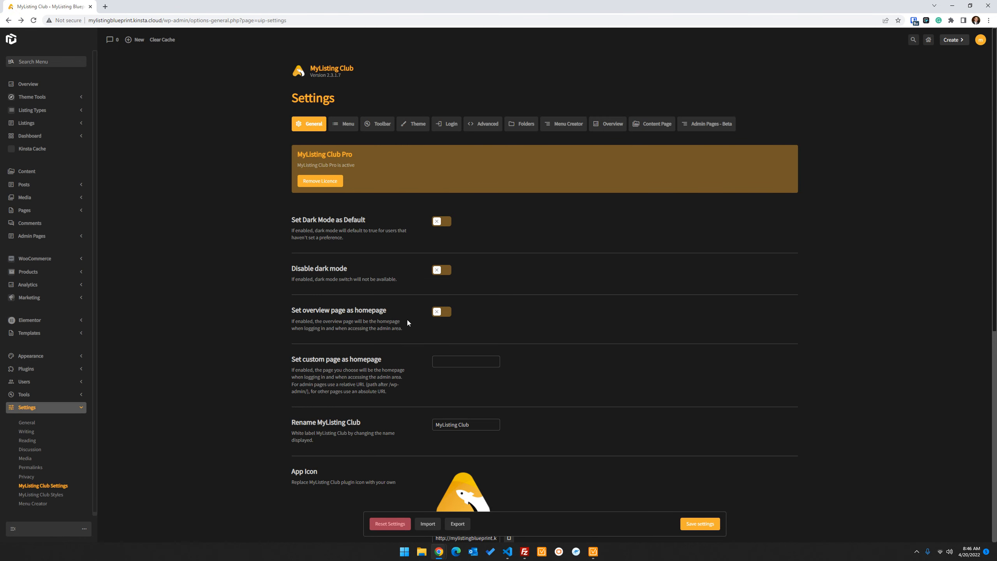
pyautogui.click(439, 313)
# - Open the Toolbar settings, check how the View Website link opens the site, and return to the Toolbar settings
pyautogui.click(379, 124)
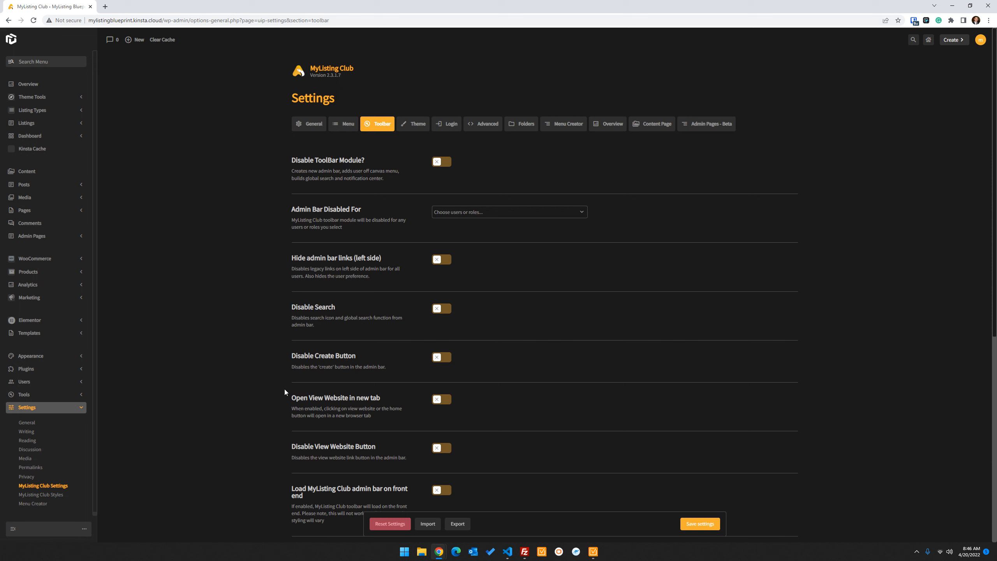
pyautogui.click(442, 404)
pyautogui.click(929, 40)
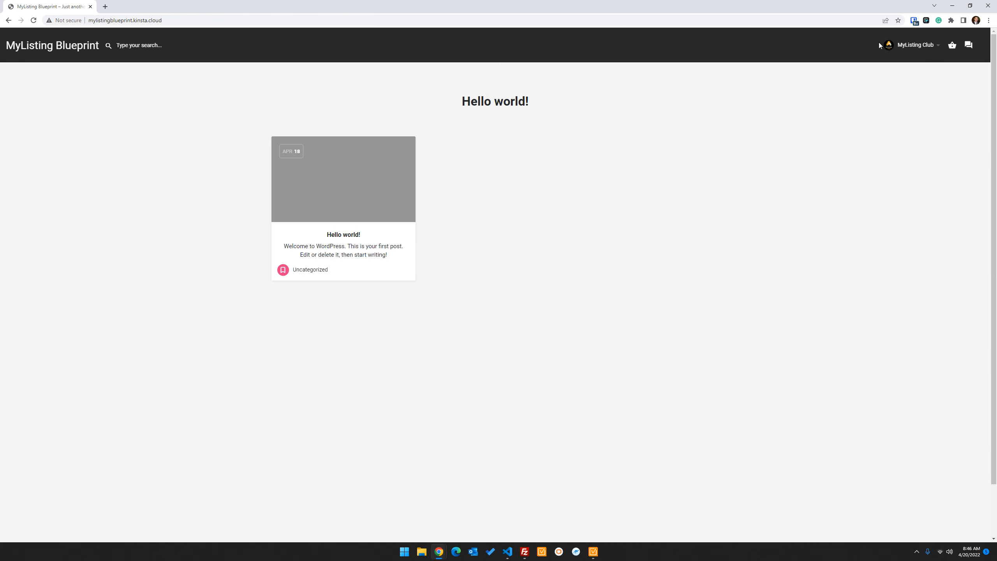
pyautogui.click(8, 21)
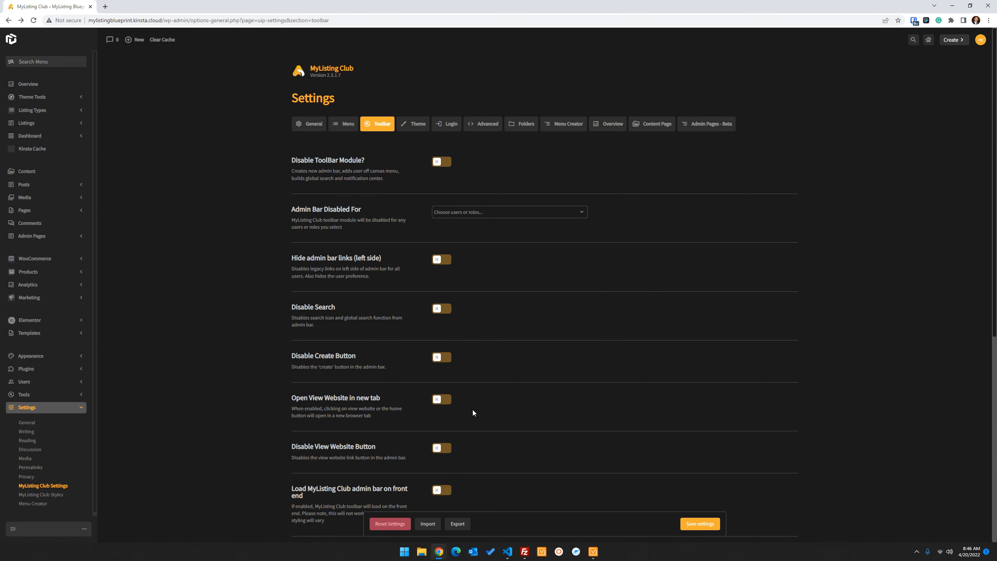
# - Enable "Open View Website in new tab", save the settings and test the View Website link
pyautogui.click(446, 400)
pyautogui.click(703, 526)
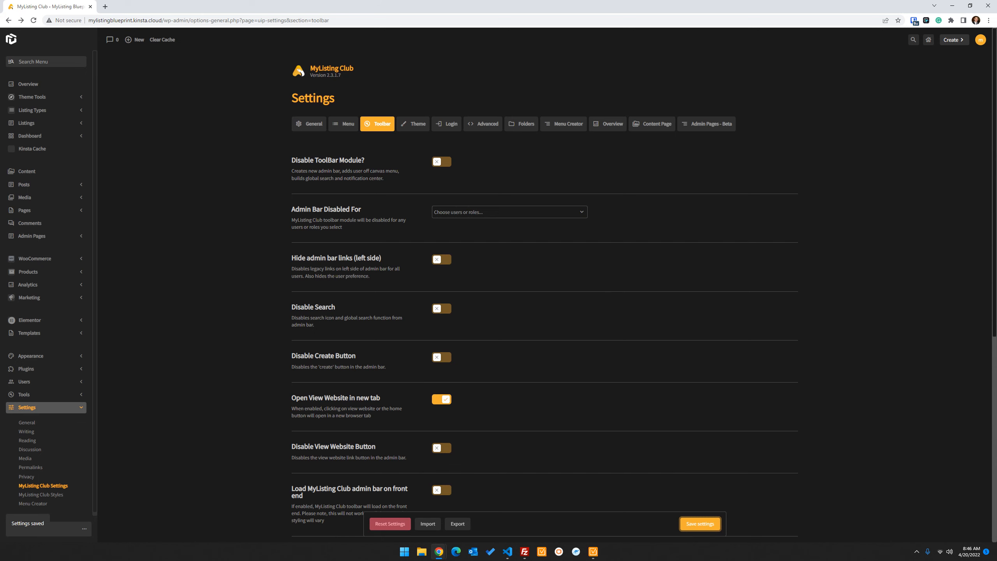
pyautogui.click(929, 40)
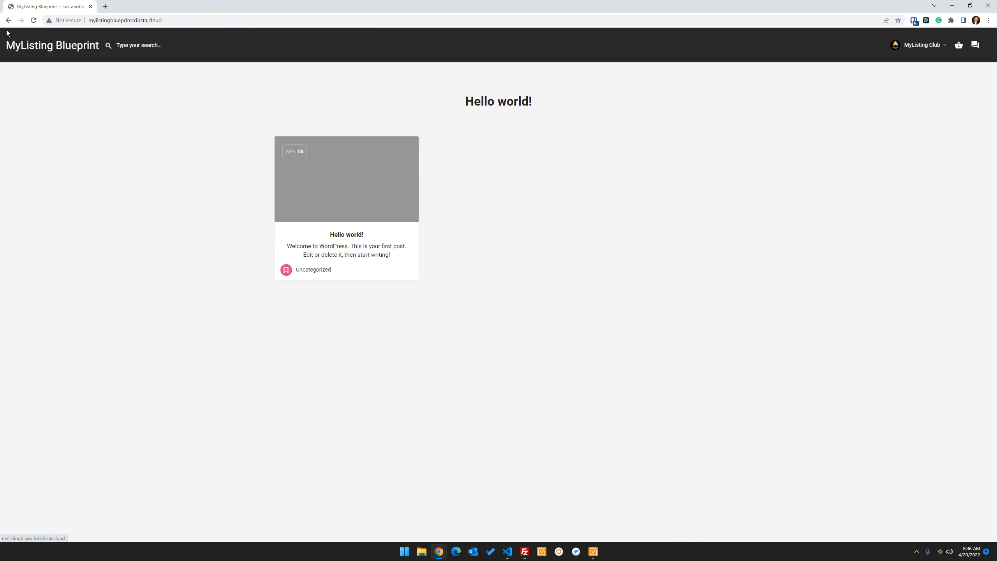
# - Return to the Toolbar settings, view the website from the admin bar in a new tab, and close that tab
pyautogui.click(8, 20)
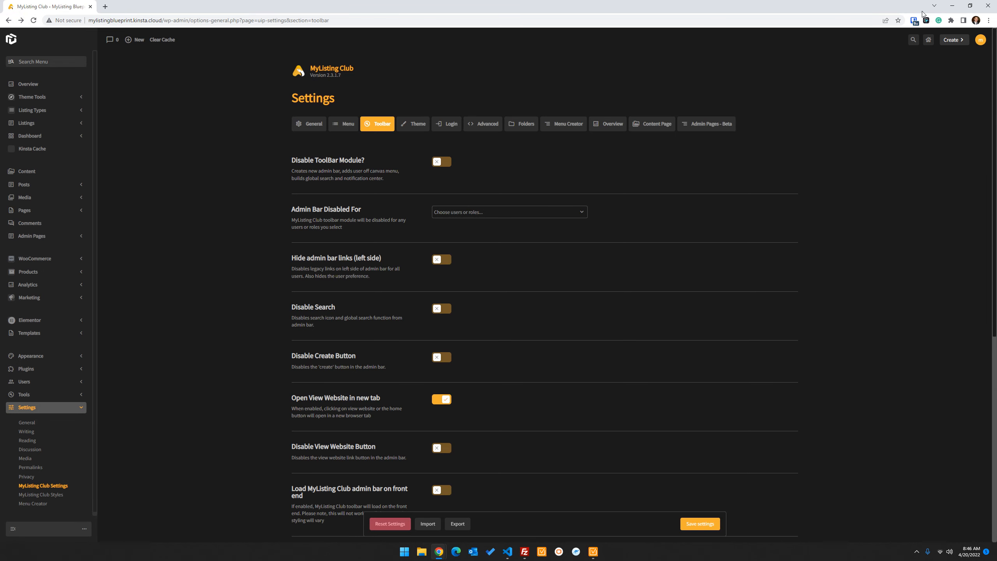
pyautogui.click(929, 38)
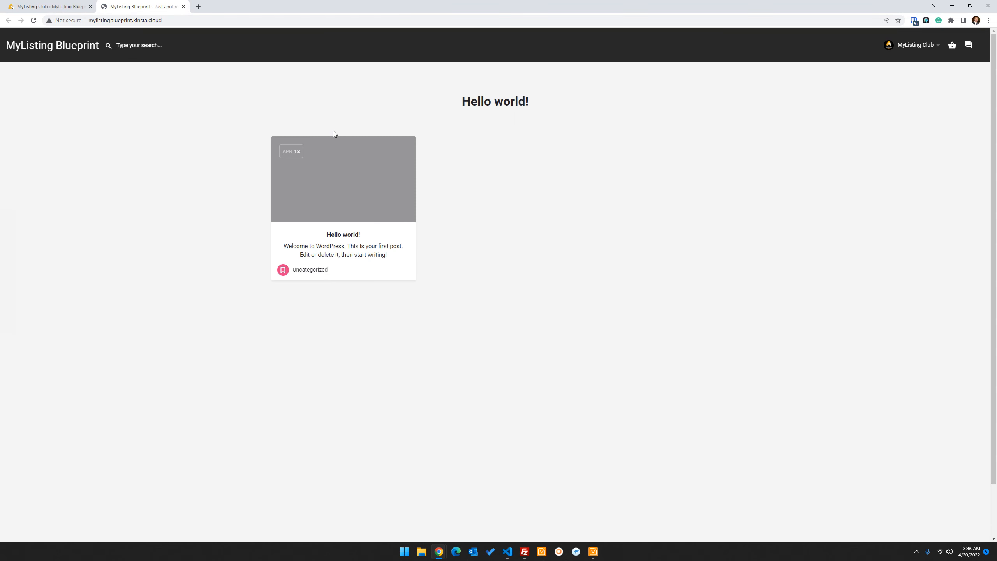
pyautogui.click(183, 7)
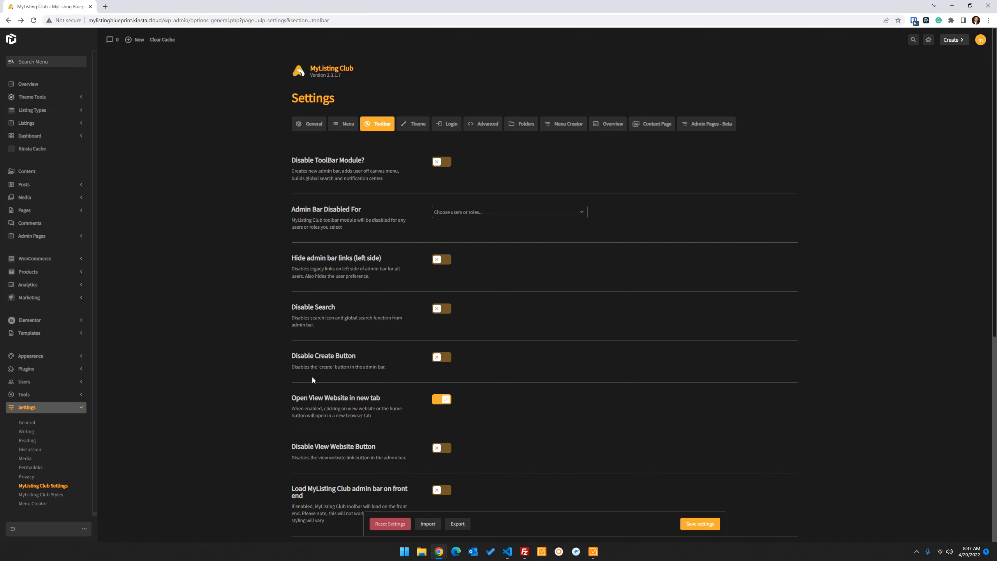
# - Restrict the toolbar's "Only show notifications to" setting to the Administrator role
pyautogui.scroll(-7, 313, 380)
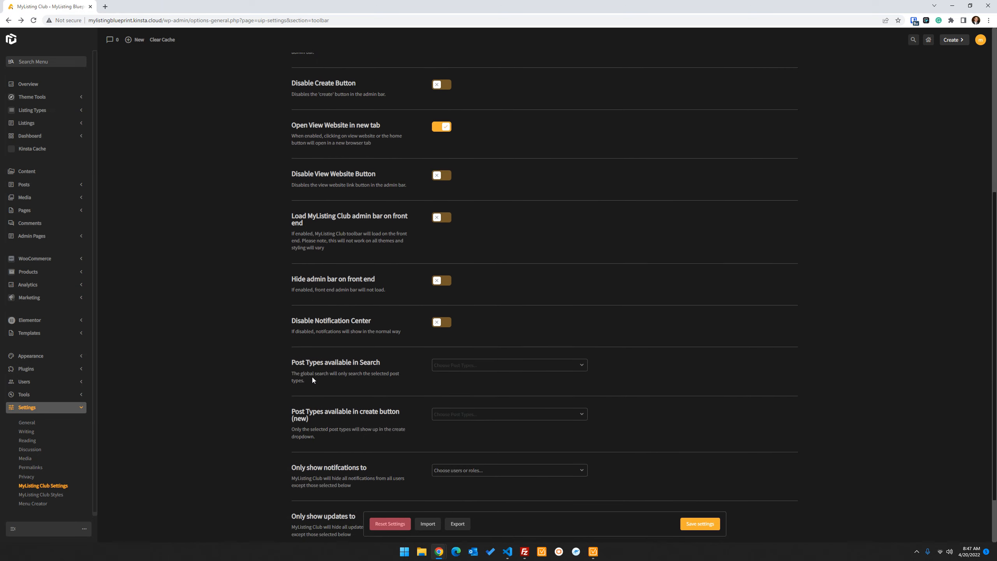
pyautogui.scroll(-2, 312, 380)
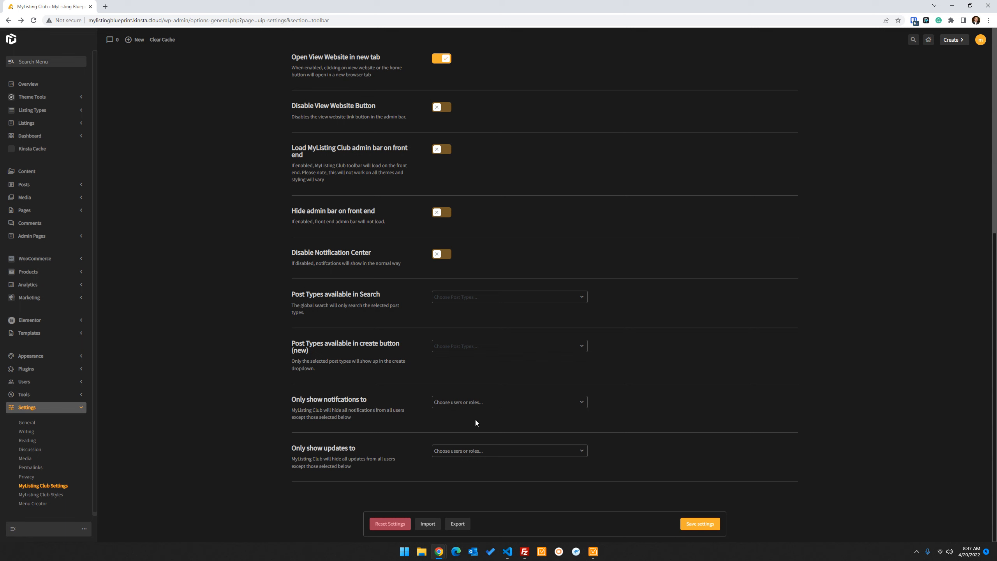
pyautogui.click(503, 408)
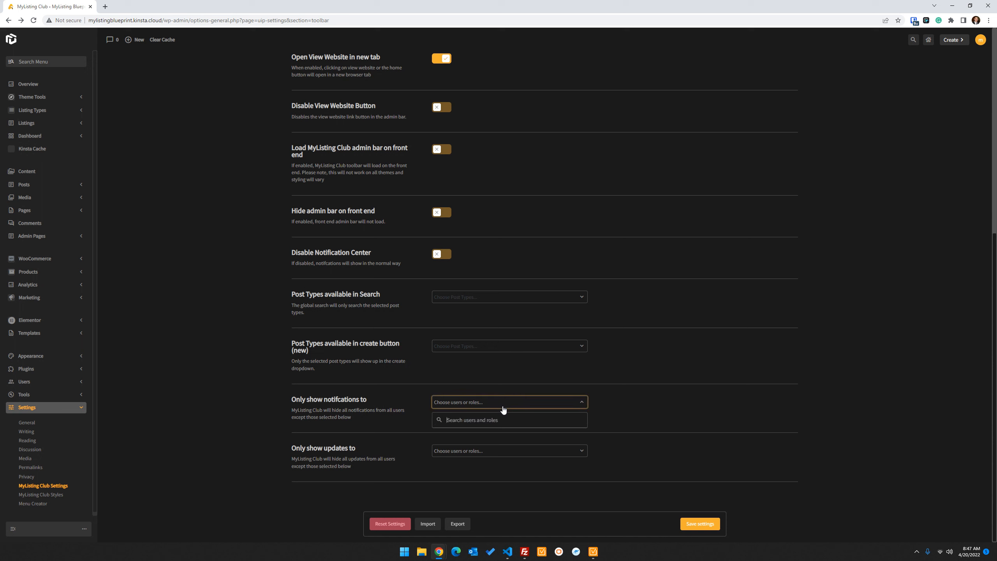
pyautogui.write('admin')
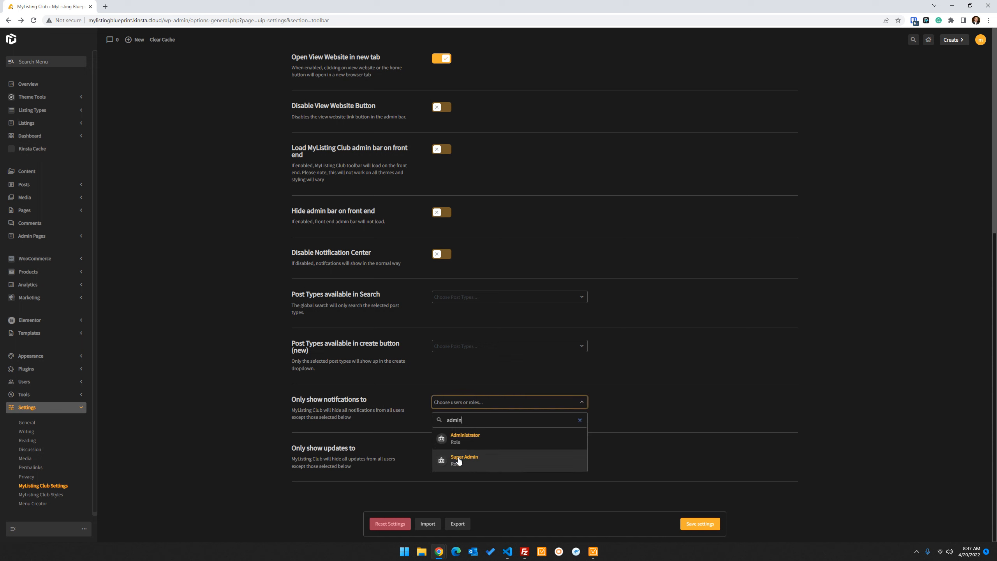
pyautogui.click(461, 440)
pyautogui.click(889, 362)
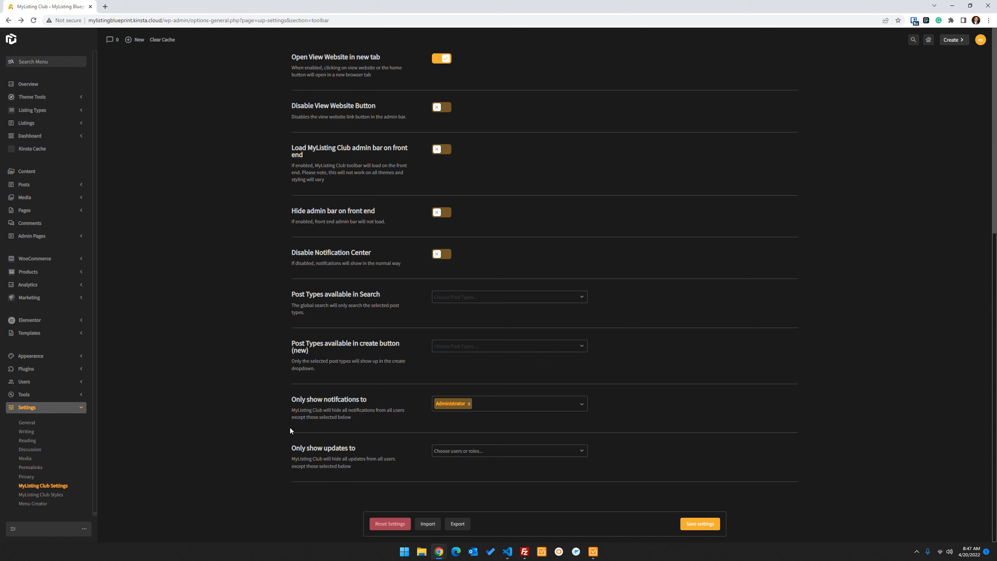
# - Restrict the "Only show updates to" setting to the Administrator role and save the settings
pyautogui.click(448, 451)
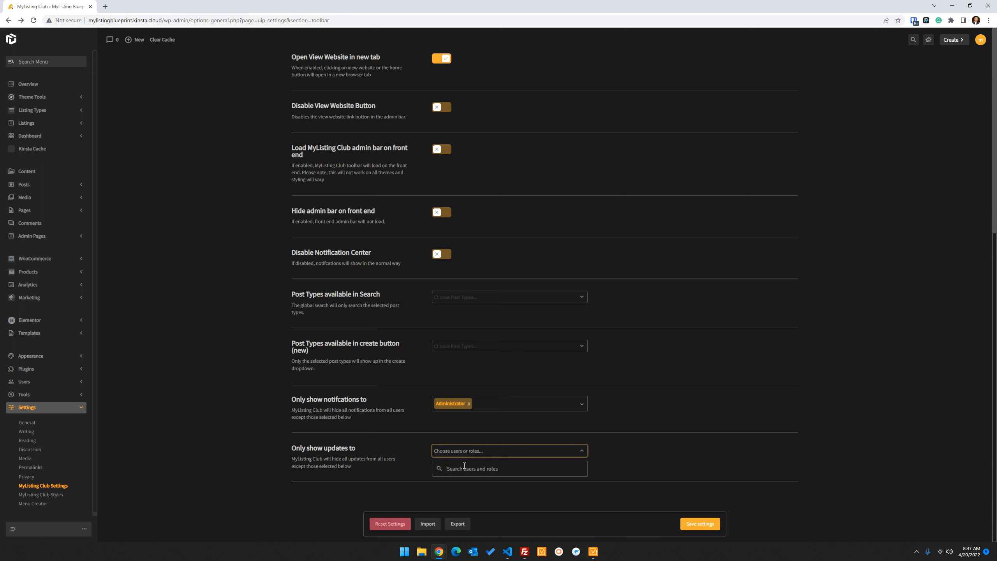
pyautogui.write('admin')
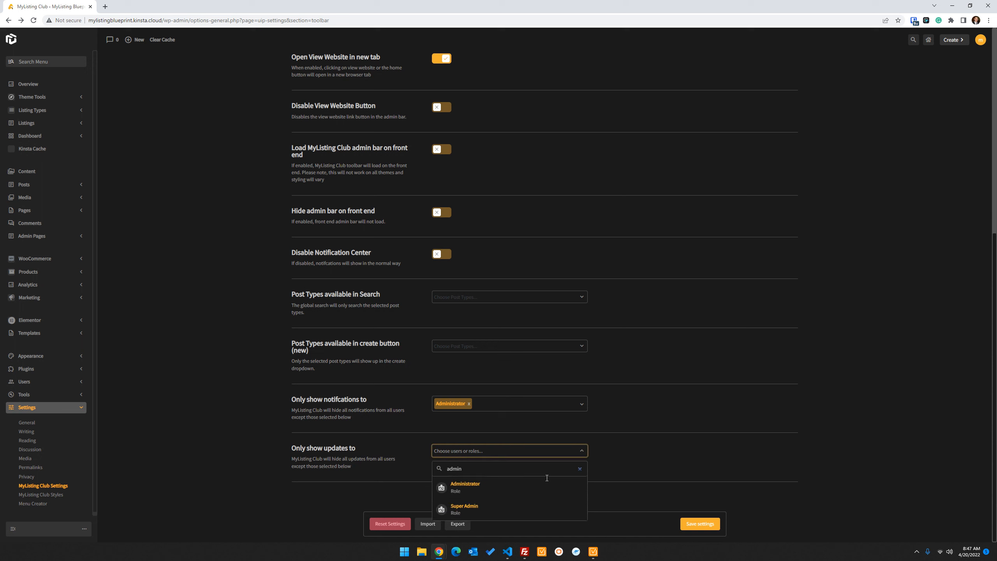
pyautogui.click(501, 489)
pyautogui.click(706, 524)
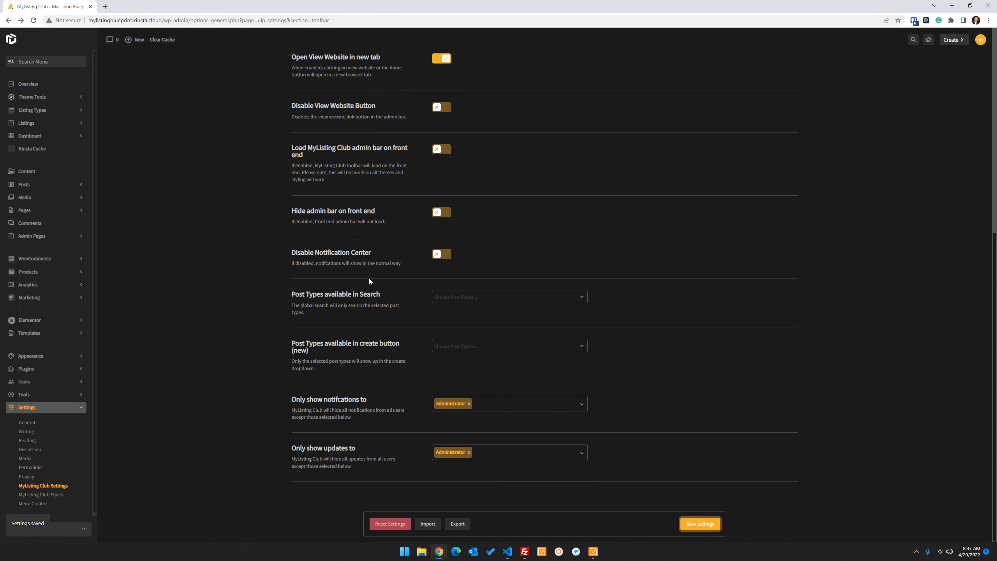
# - Look at the Advanced settings' role selector and recheck the notification and update restrictions in the Toolbar settings
pyautogui.scroll(10, 369, 278)
pyautogui.click(492, 126)
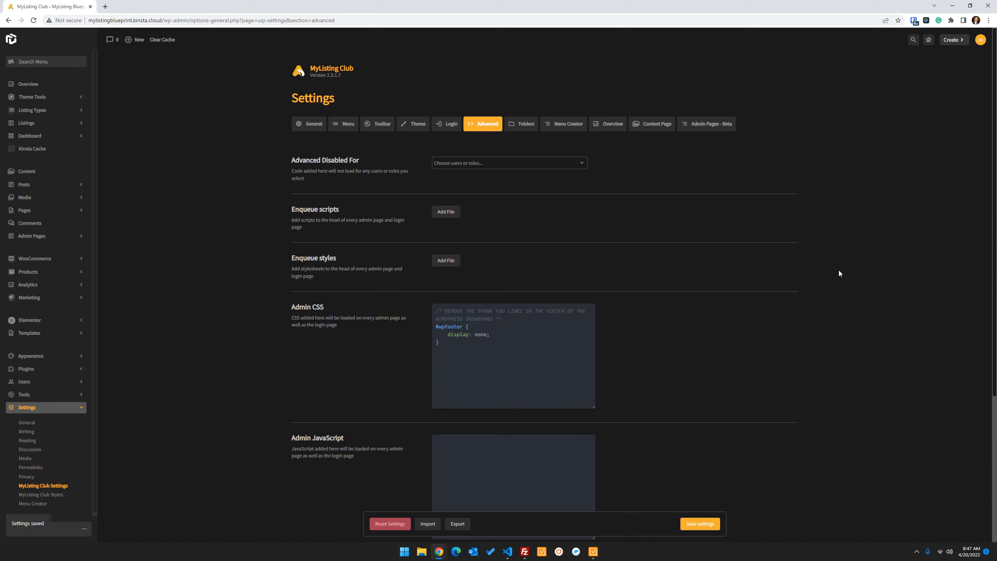
pyautogui.click(489, 163)
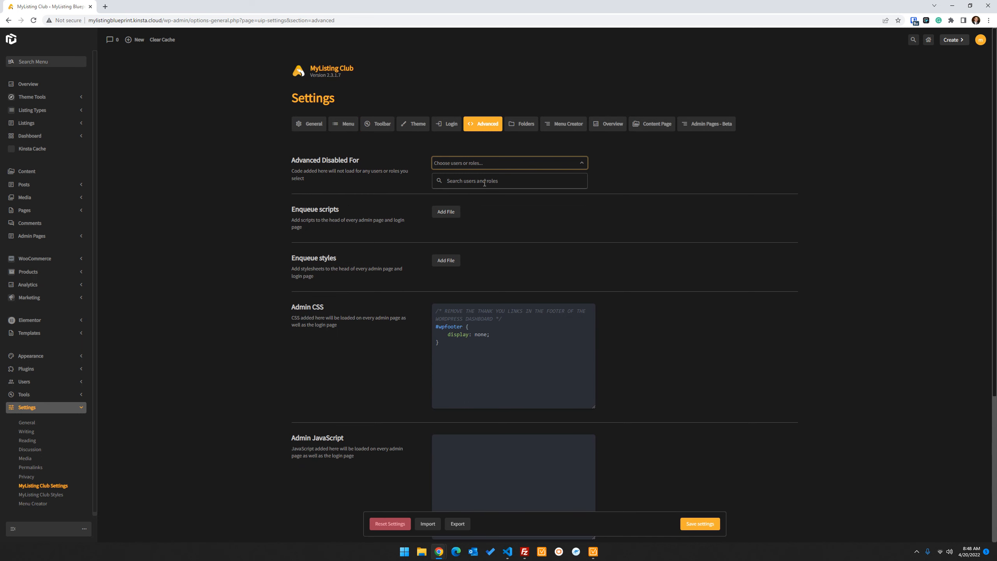
pyautogui.click(379, 124)
pyautogui.scroll(-8, 344, 329)
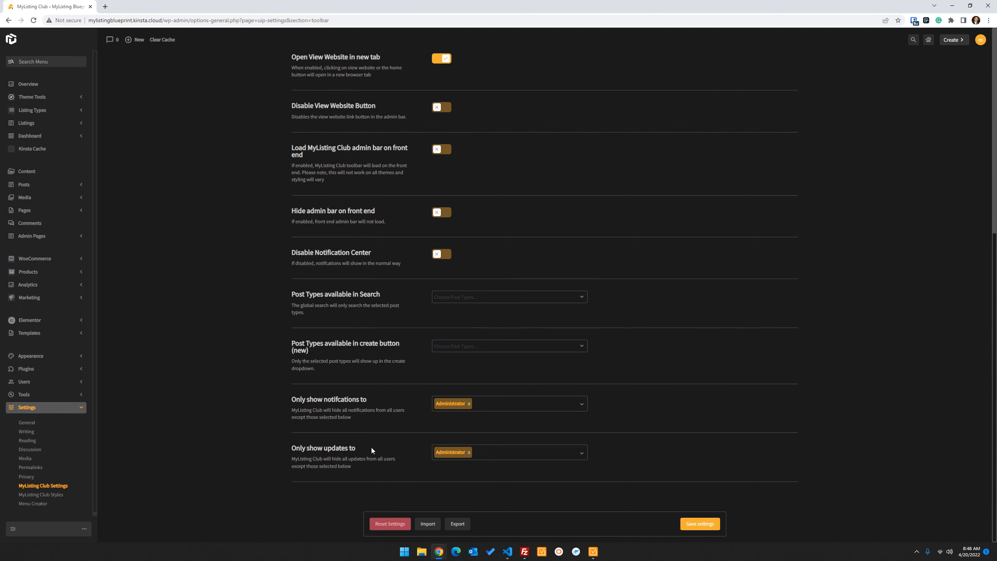
pyautogui.scroll(8, 354, 452)
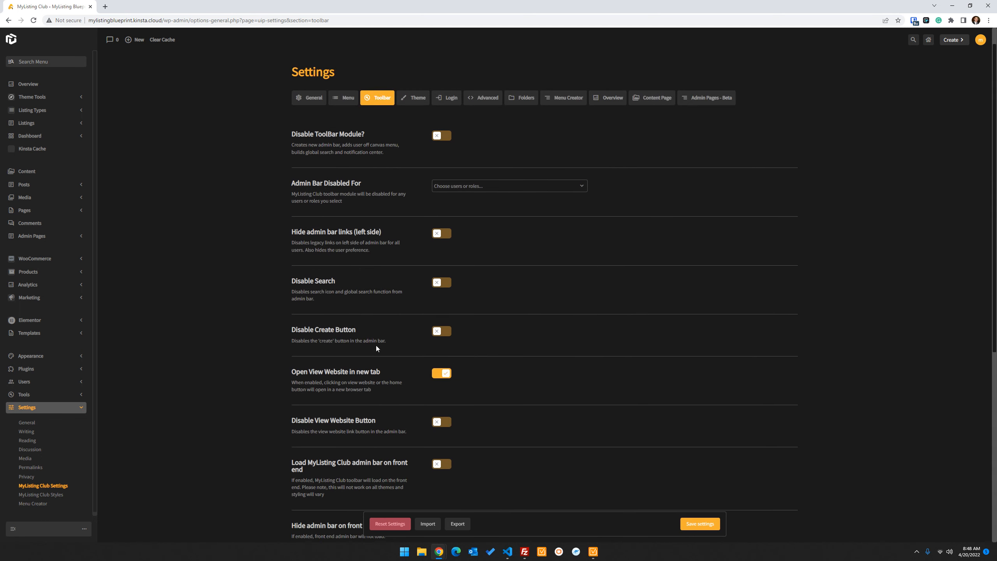
# - Disable the Advanced custom code module for the Author and Editor roles
pyautogui.click(487, 125)
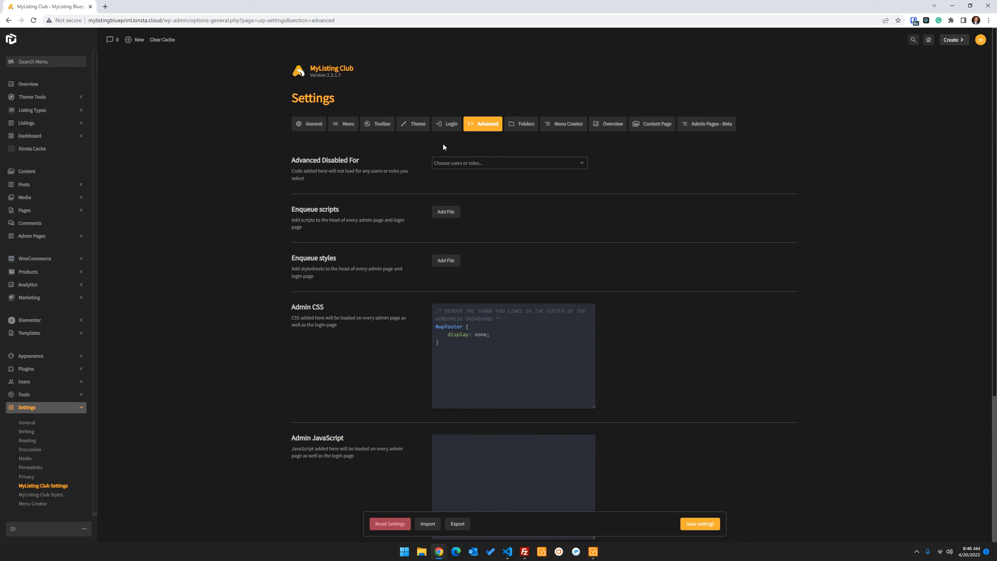
pyautogui.click(474, 171)
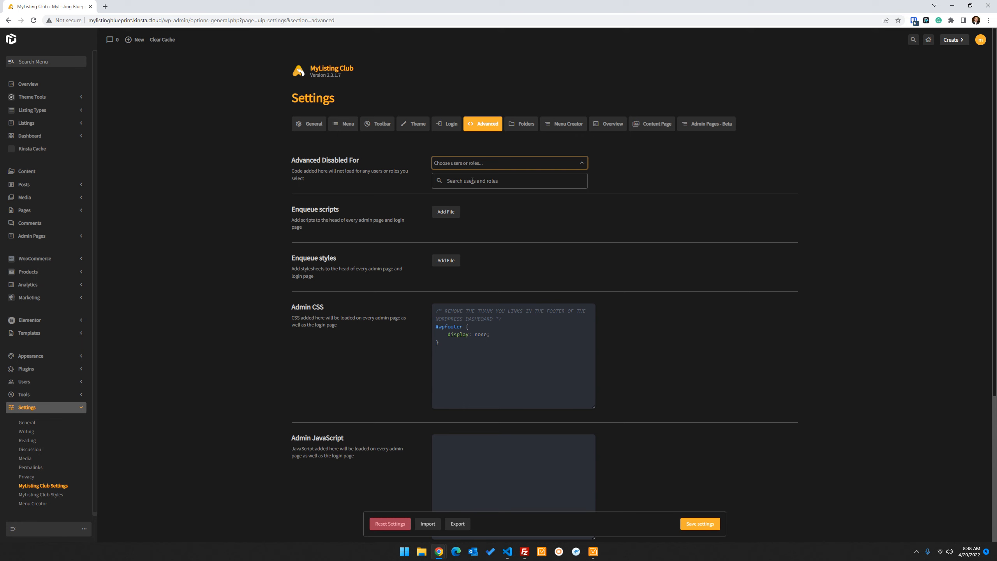
pyautogui.write('author')
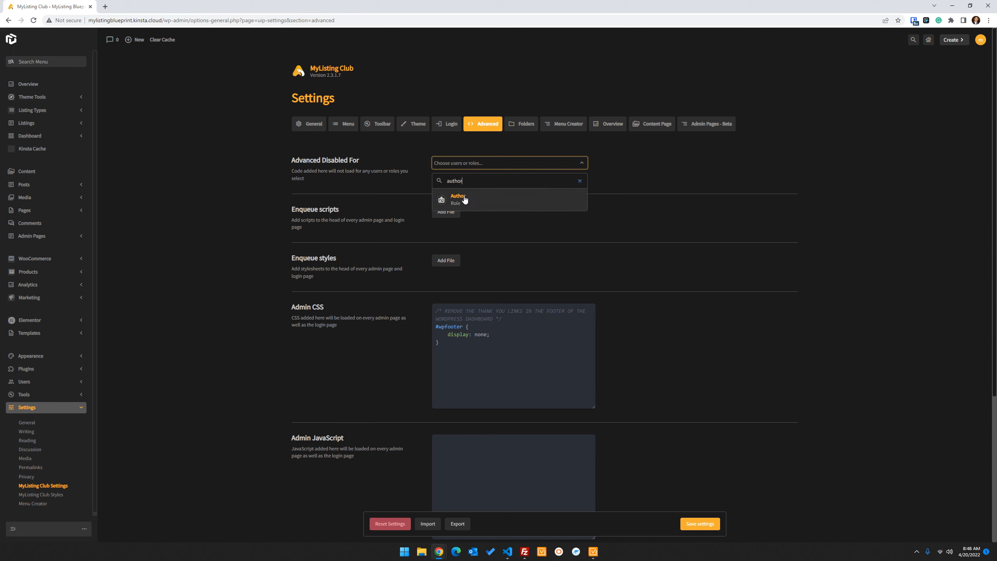
pyautogui.click(460, 199)
pyautogui.click(498, 181)
pyautogui.doubleClick(452, 184)
pyautogui.write('edi')
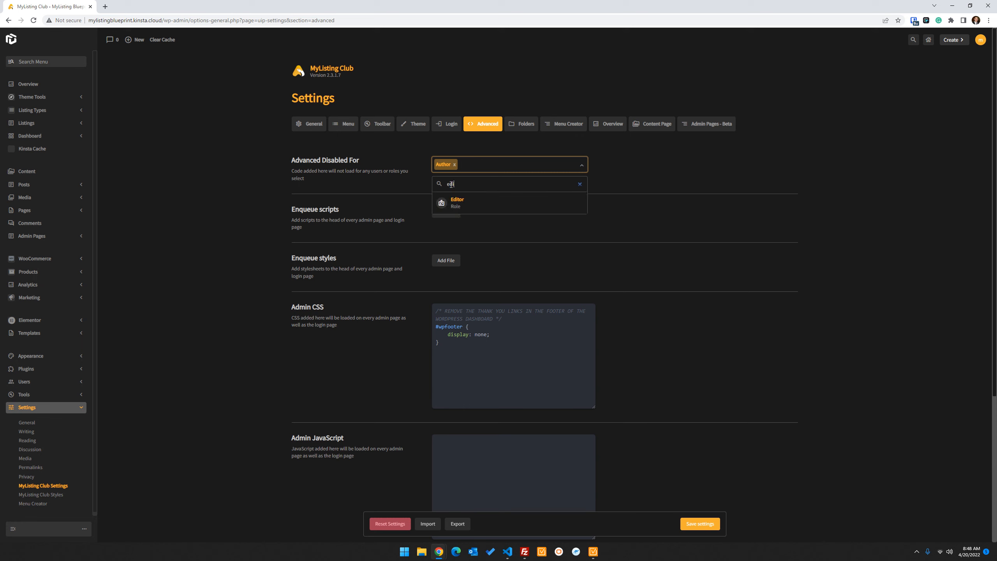
pyautogui.click(474, 202)
pyautogui.click(230, 231)
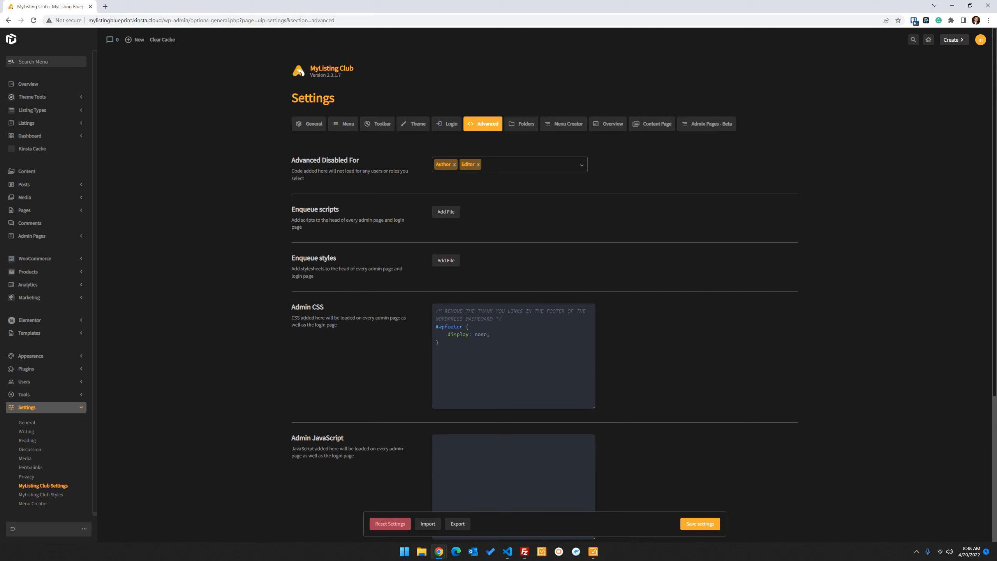
# - Display the Folders settings and open the Media Library in a separate browser tab
pyautogui.click(528, 126)
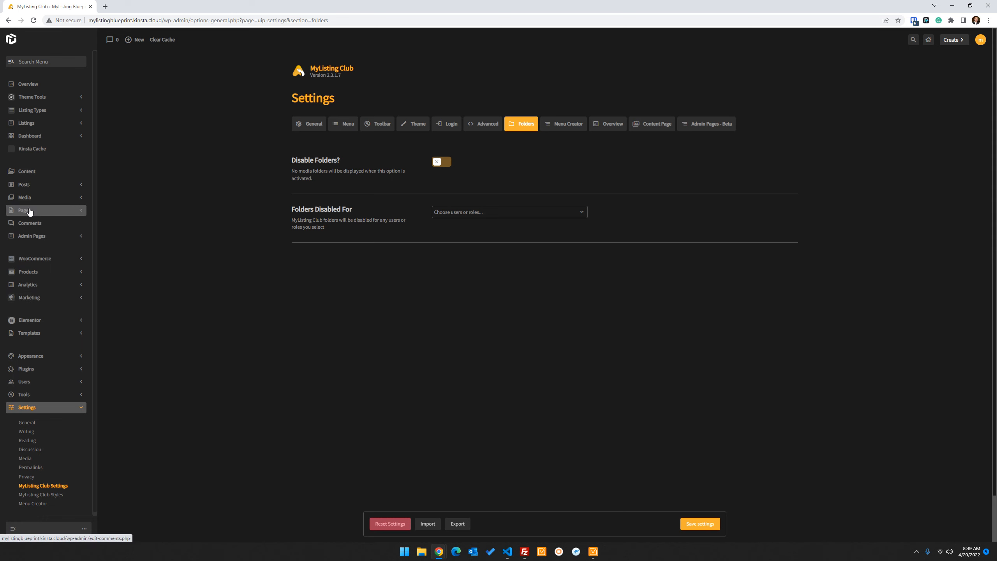
pyautogui.rightClick(38, 198)
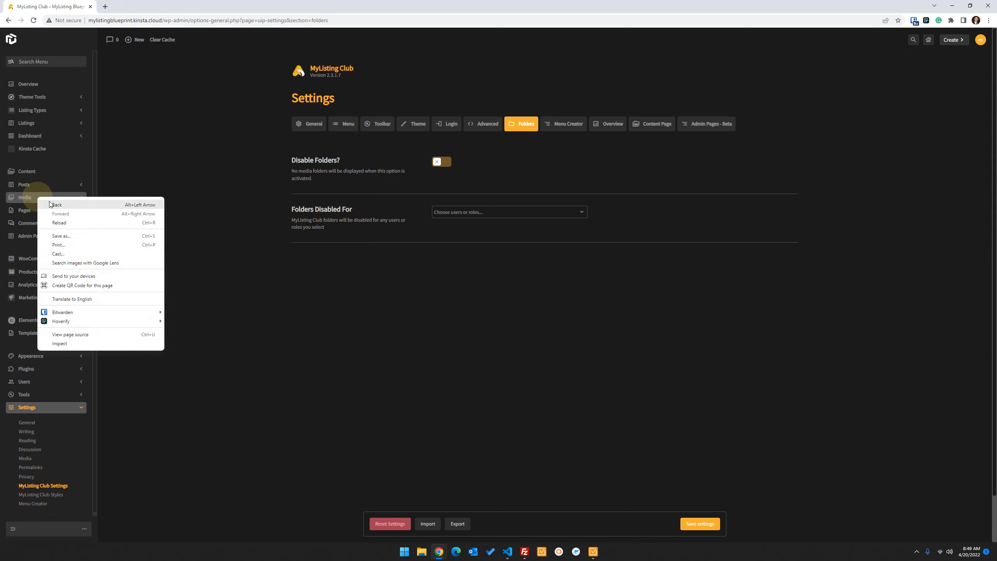
pyautogui.click(216, 313)
pyautogui.click(80, 198)
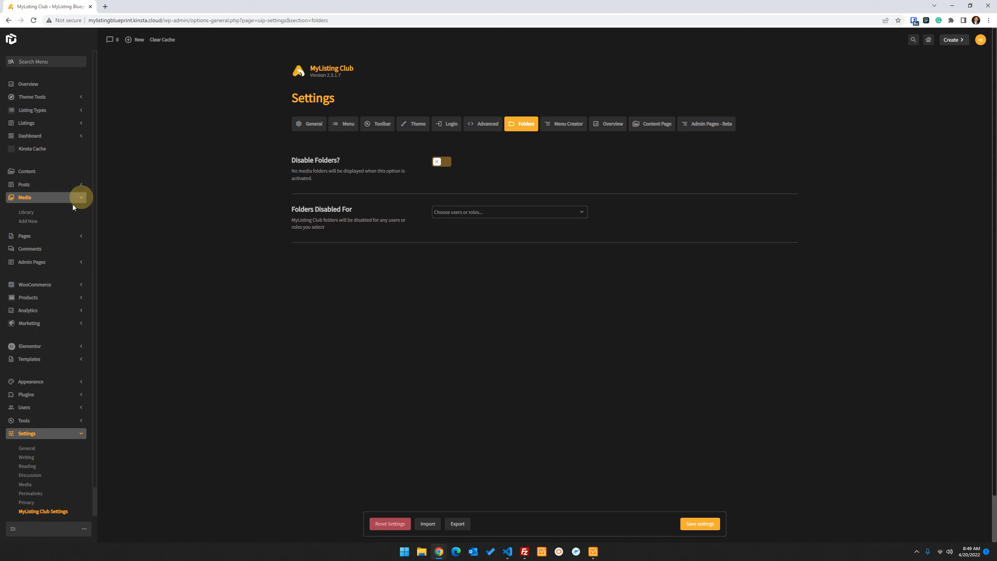
pyautogui.rightClick(24, 212)
pyautogui.click(40, 217)
pyautogui.click(125, 4)
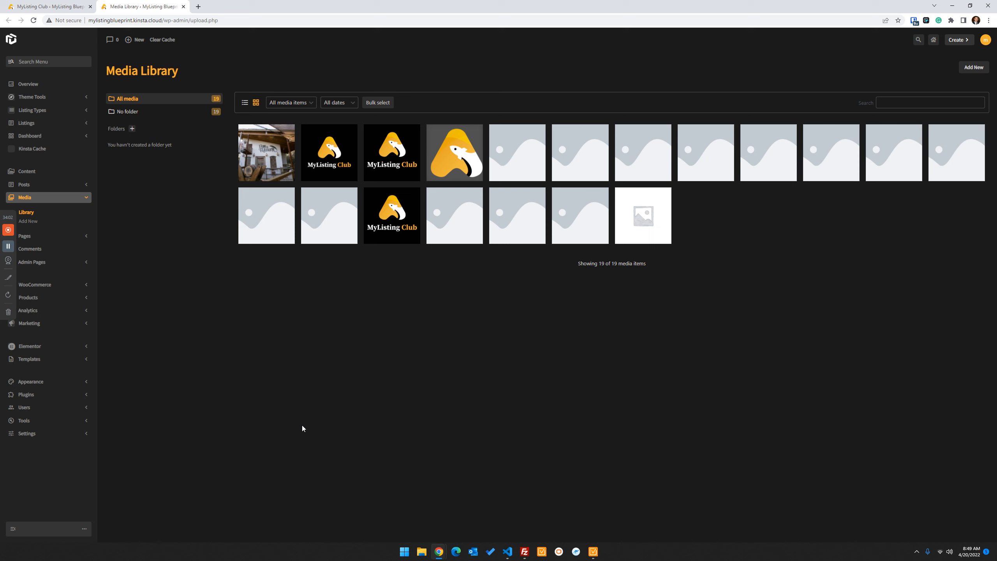
# - Create a media folder named My Media with a dark yellow colour
pyautogui.click(132, 129)
pyautogui.click(852, 80)
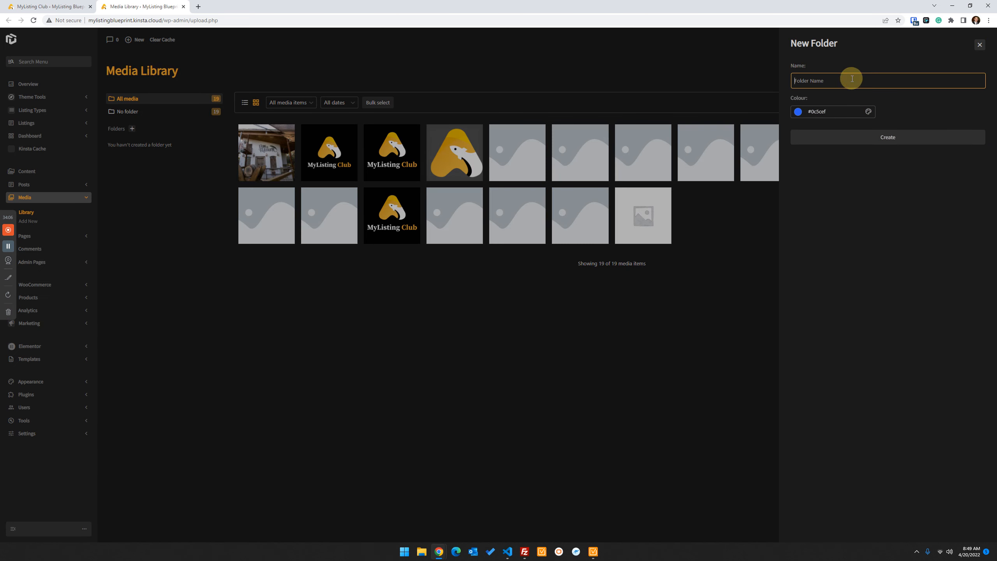
pyautogui.write('My Media')
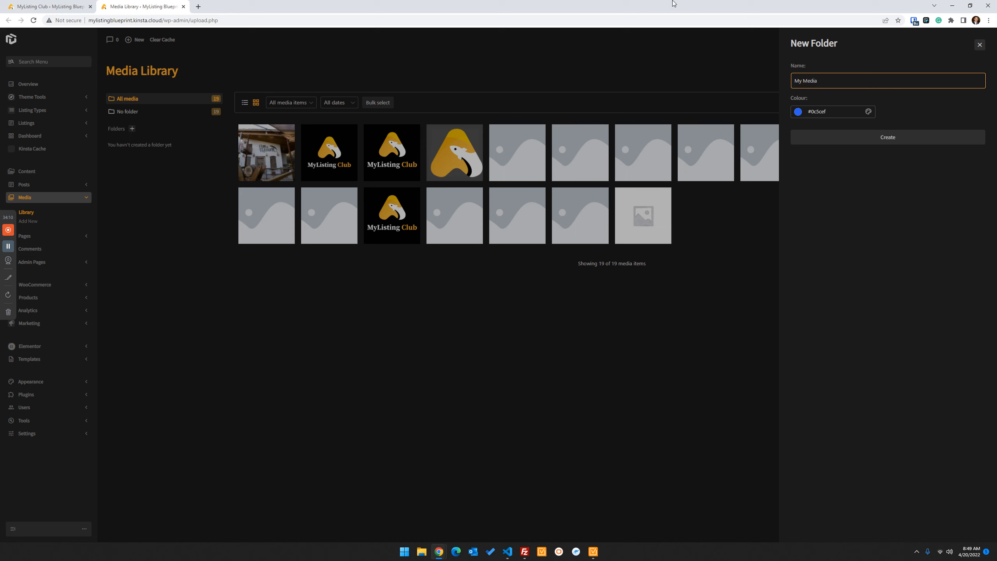
pyautogui.click(798, 112)
pyautogui.click(873, 182)
pyautogui.moveTo(871, 184); pyautogui.dragTo(874, 185)
pyautogui.moveTo(868, 146); pyautogui.dragTo(889, 142)
pyautogui.click(911, 299)
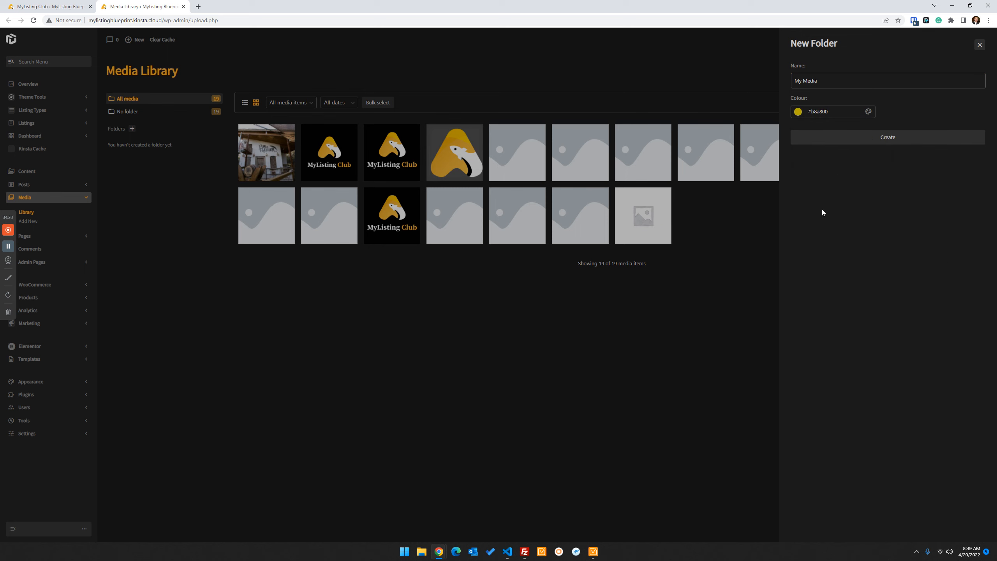
pyautogui.click(902, 142)
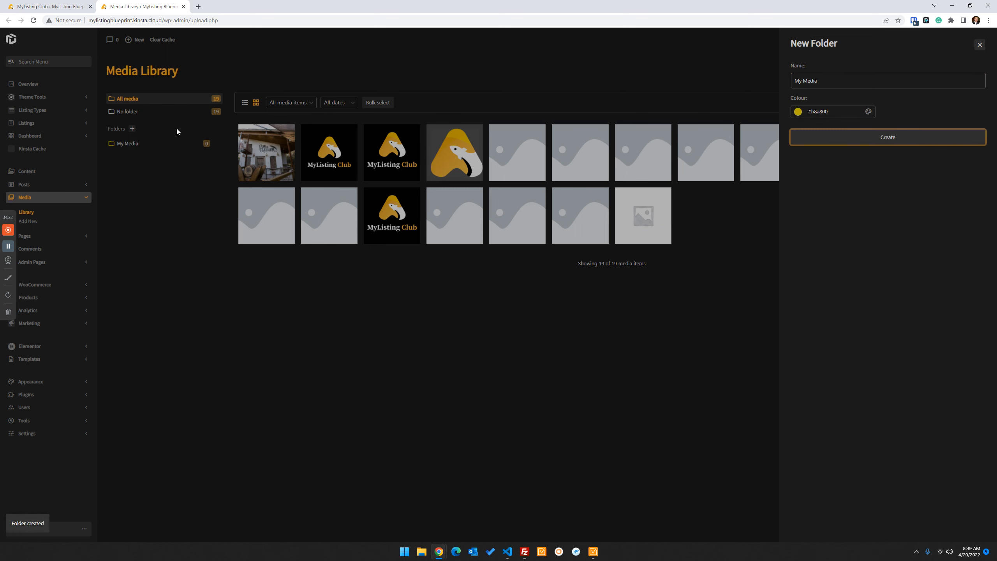
# - Check the My Media folder, return to all media, and move the first image into My Media
pyautogui.click(131, 145)
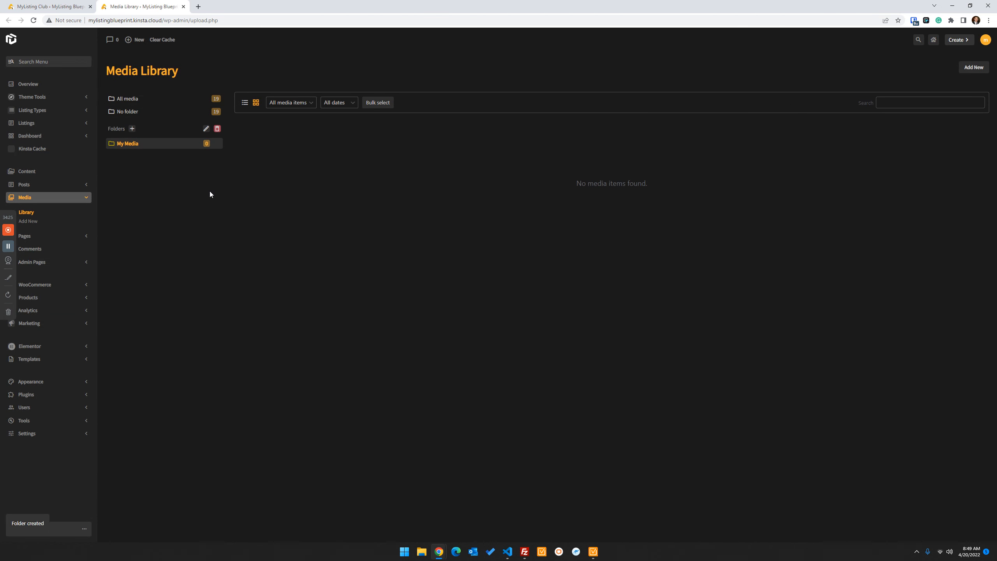
pyautogui.click(135, 111)
pyautogui.click(130, 99)
pyautogui.moveTo(271, 154); pyautogui.dragTo(130, 143)
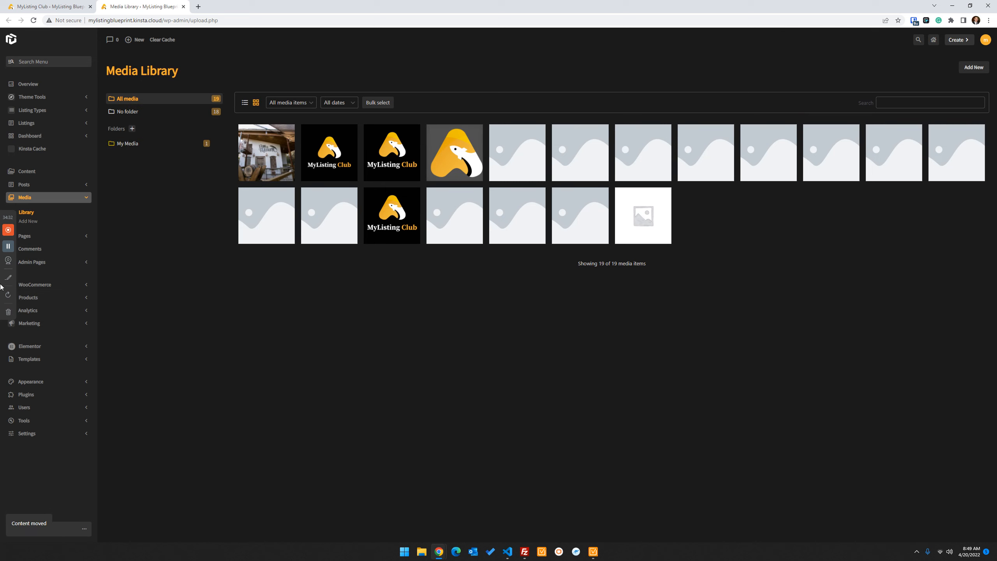
pyautogui.click(224, 309)
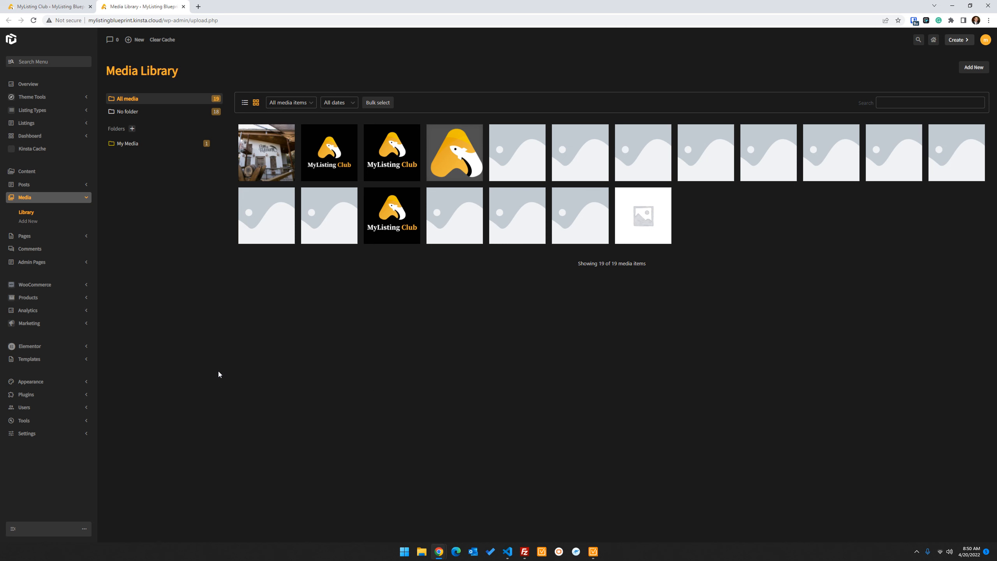
# - Disable media folders for the Author role in the MyListing Club settings and save the settings
pyautogui.click(75, 6)
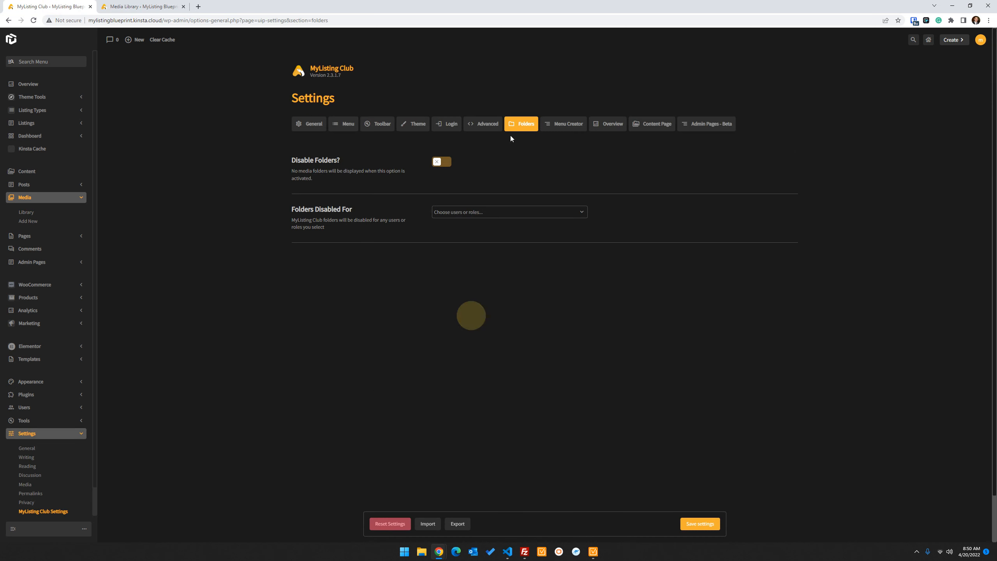
pyautogui.click(482, 212)
pyautogui.click(477, 230)
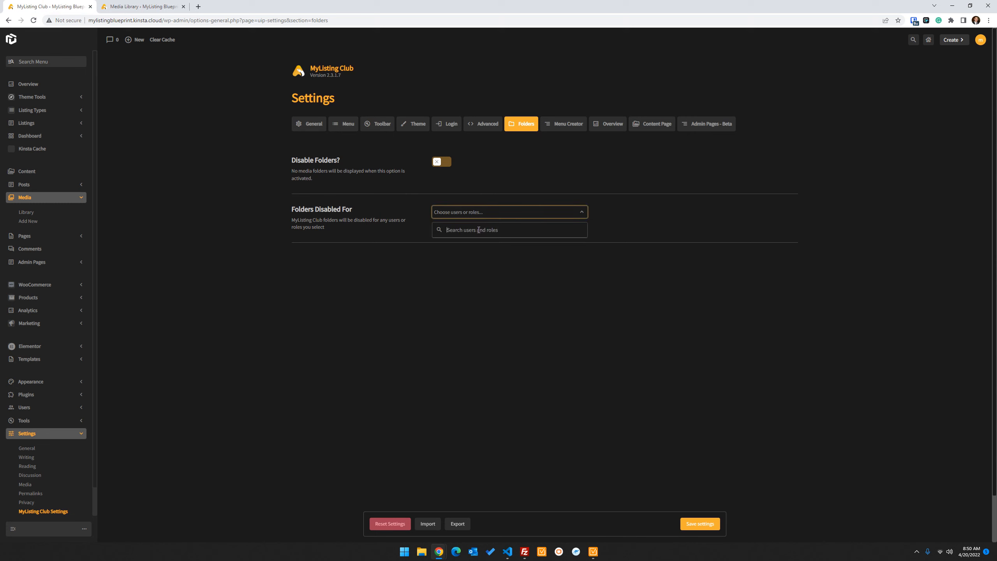
pyautogui.write('au')
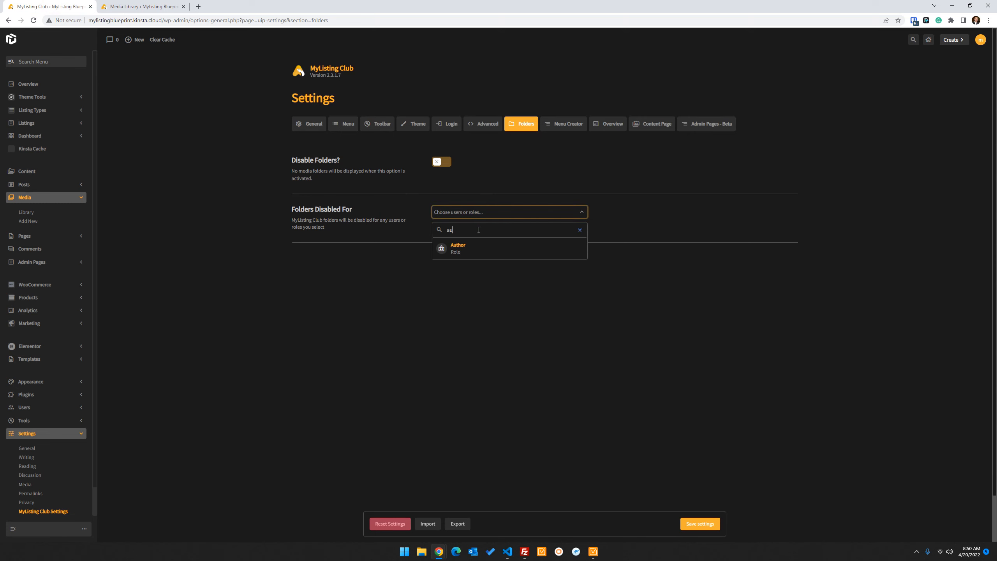
pyautogui.click(465, 247)
pyautogui.click(486, 236)
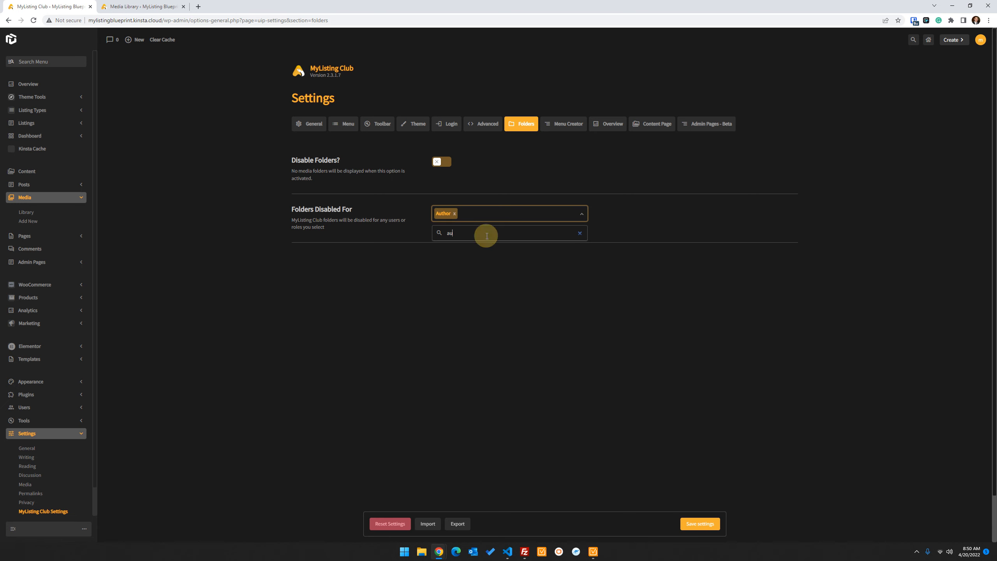
pyautogui.press('BackSpace')
pyautogui.press('BackSpace')
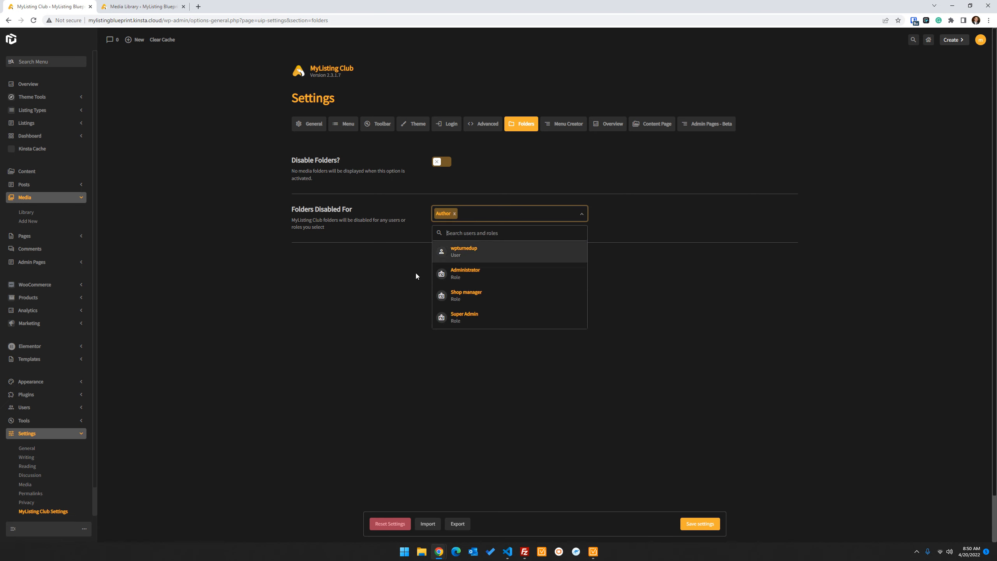
pyautogui.click(351, 294)
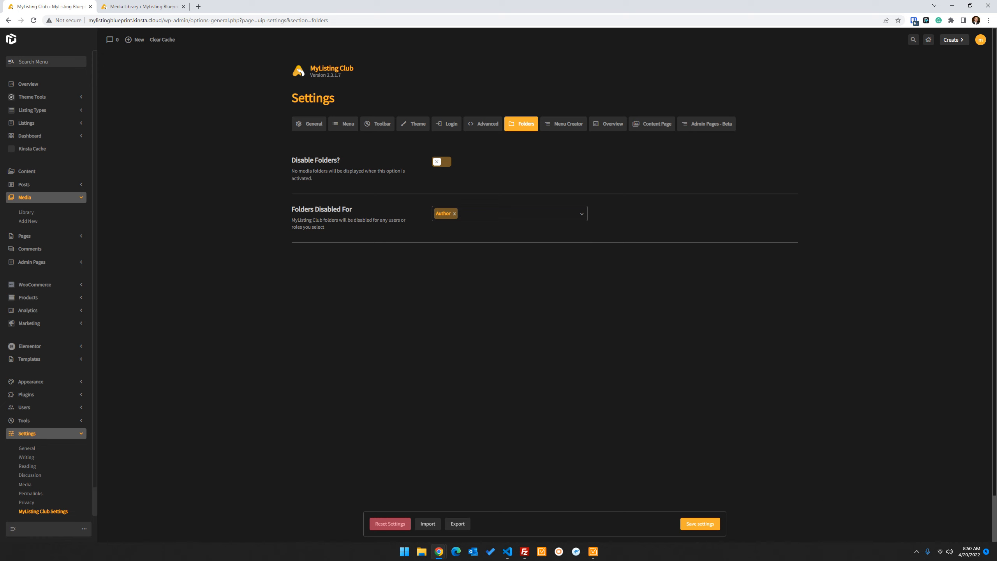
pyautogui.click(702, 523)
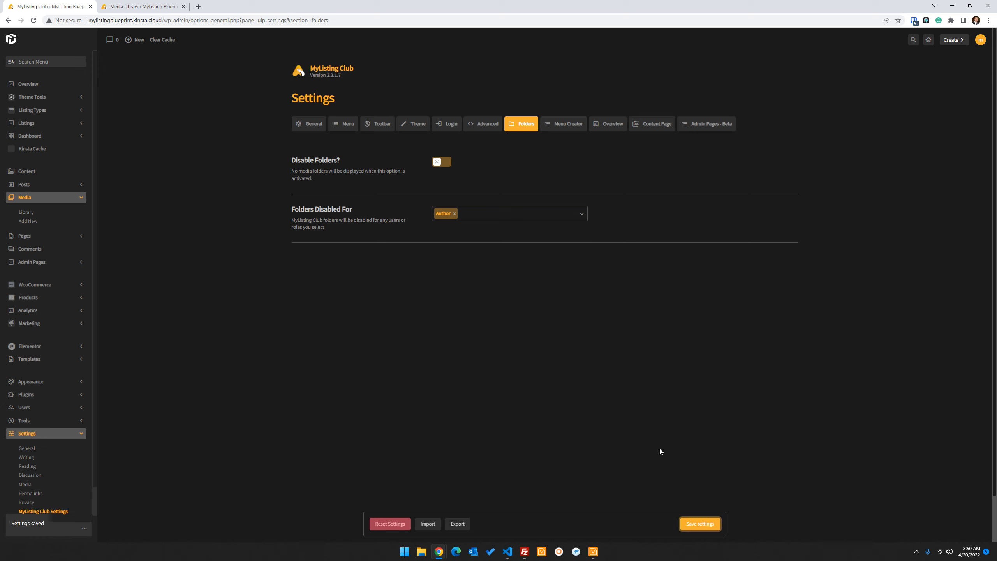
# - Check the login page window, return to the admin settings and open the Add New User page in a separate browser tab
pyautogui.moveTo(437, 554)
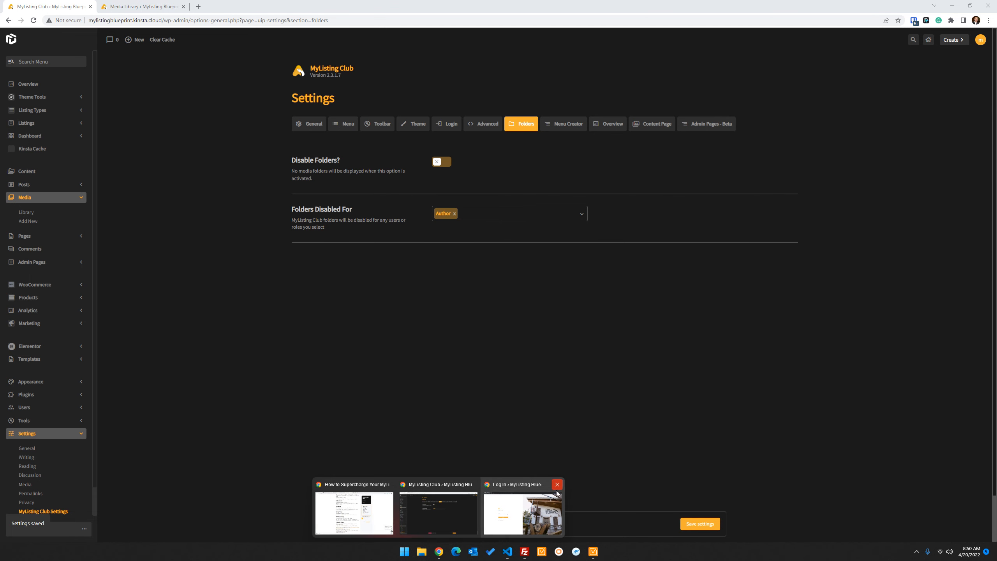
pyautogui.click(520, 492)
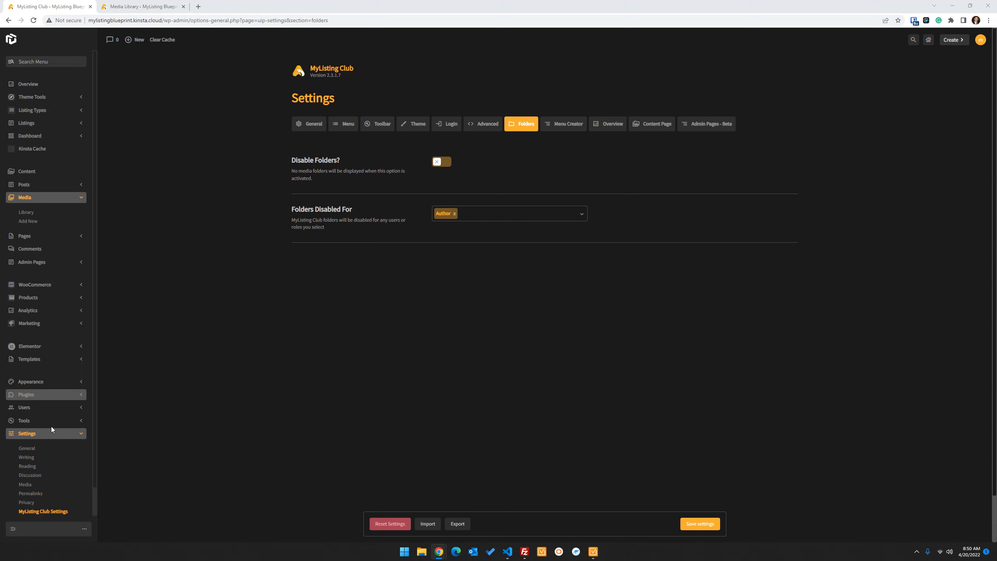
pyautogui.scroll(-2, 23, 467)
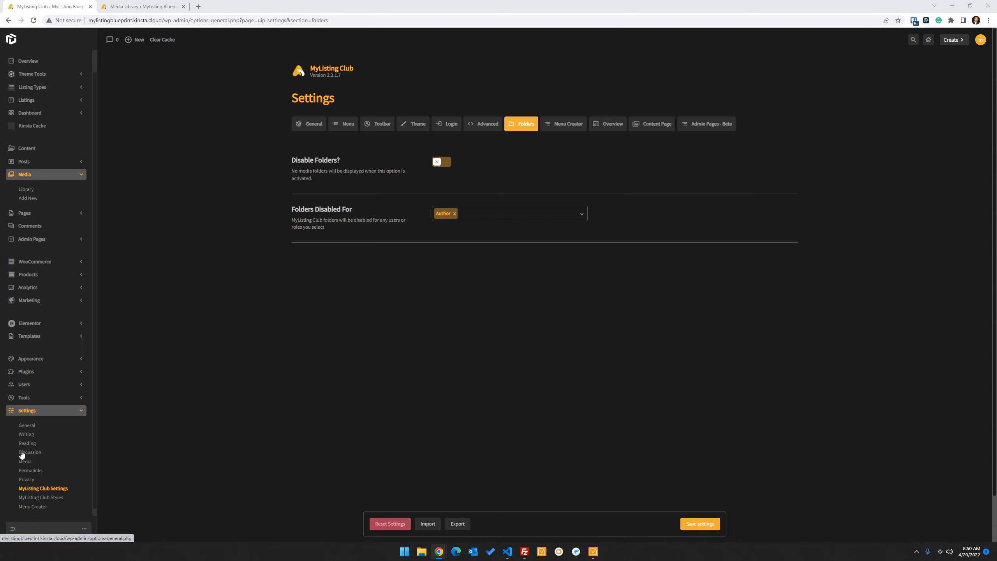
pyautogui.click(80, 380)
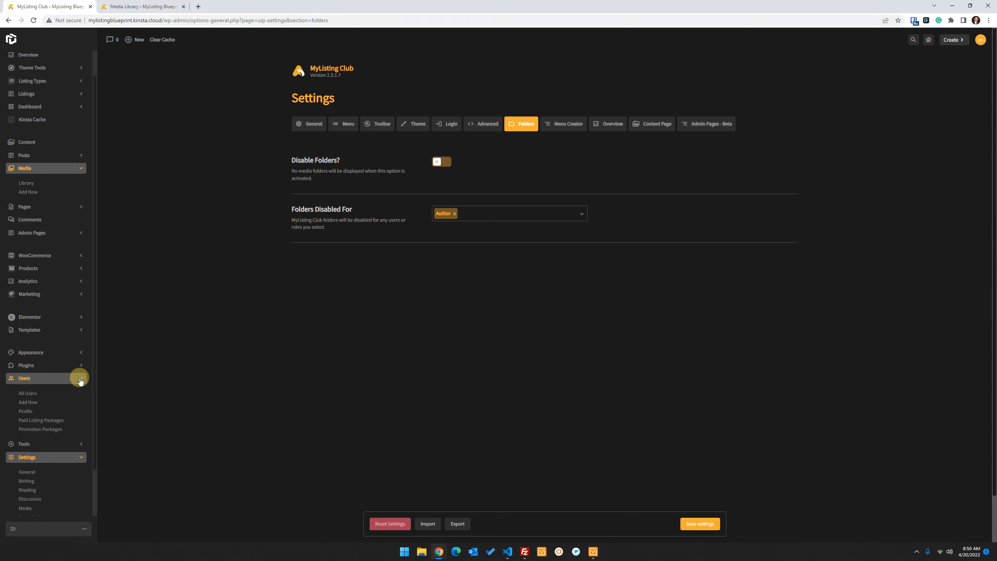
pyautogui.rightClick(27, 402)
pyautogui.click(63, 411)
pyautogui.click(218, 4)
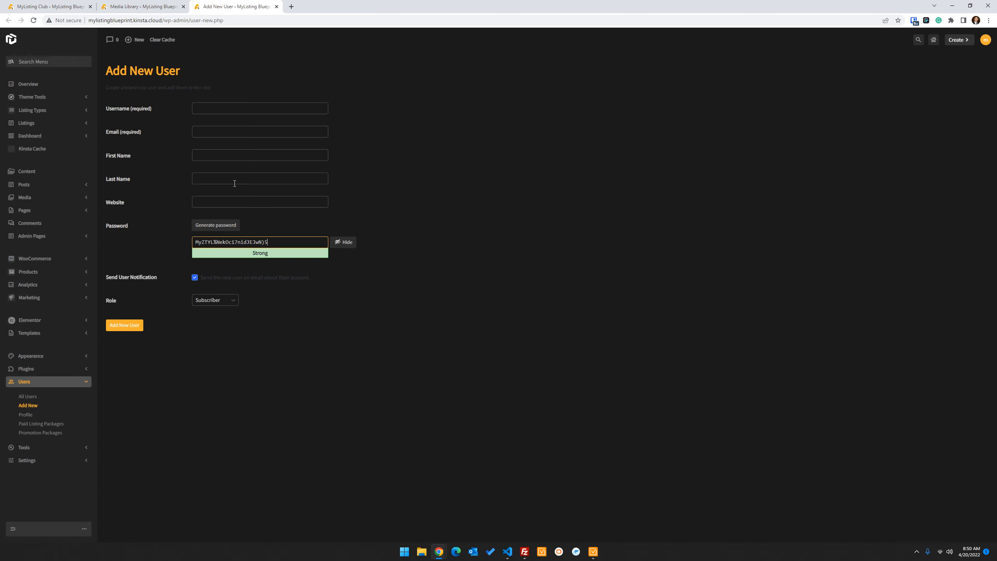
# - Enter the username author and fill in the email address for the new user
pyautogui.click(232, 111)
pyautogui.write('authro')
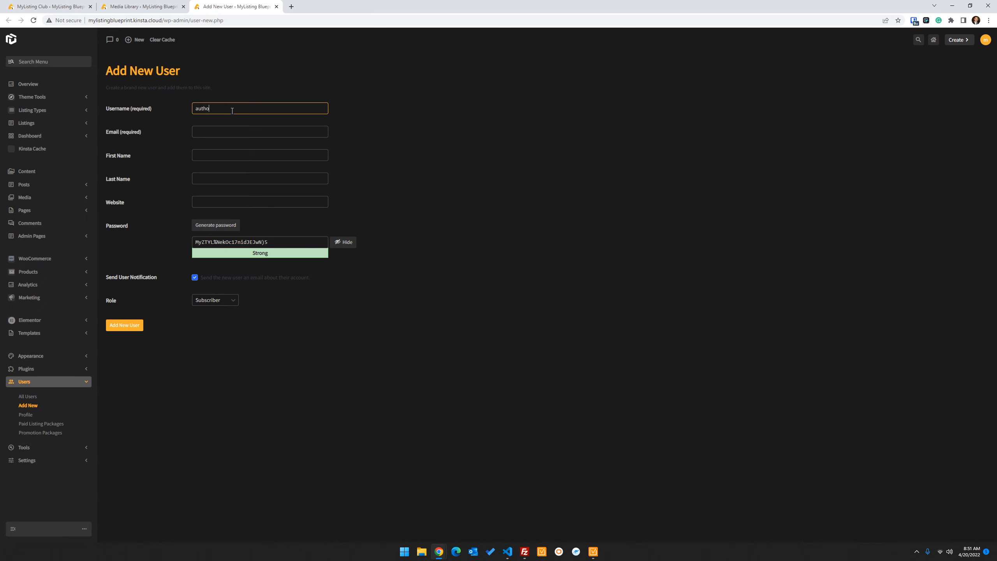
pyautogui.doubleClick(241, 112)
pyautogui.click(245, 127)
pyautogui.write('author@author.com')
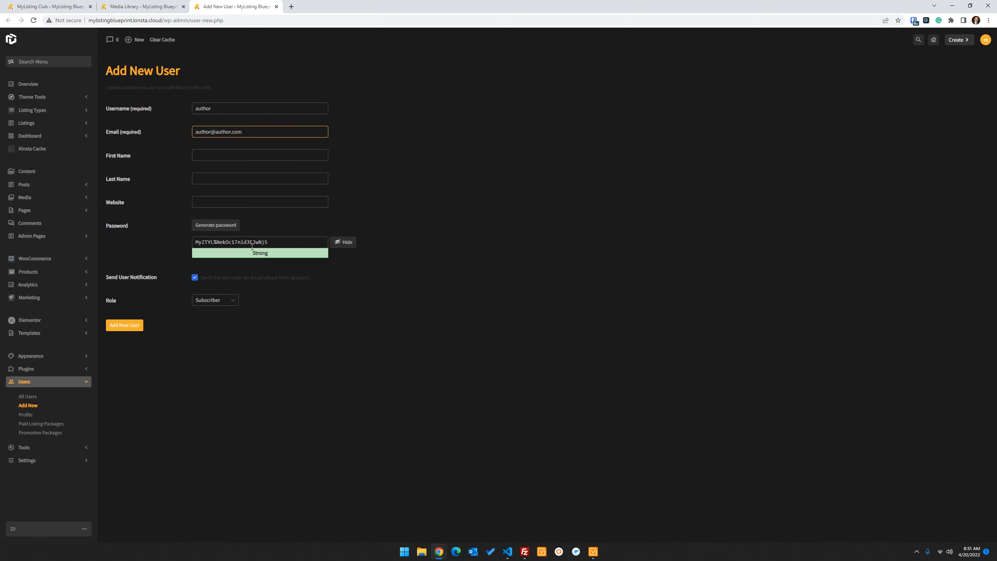
# - Replace the generated account password, set the role to Author, turn off the user notification and add the new user
pyautogui.moveTo(270, 241); pyautogui.dragTo(178, 255)
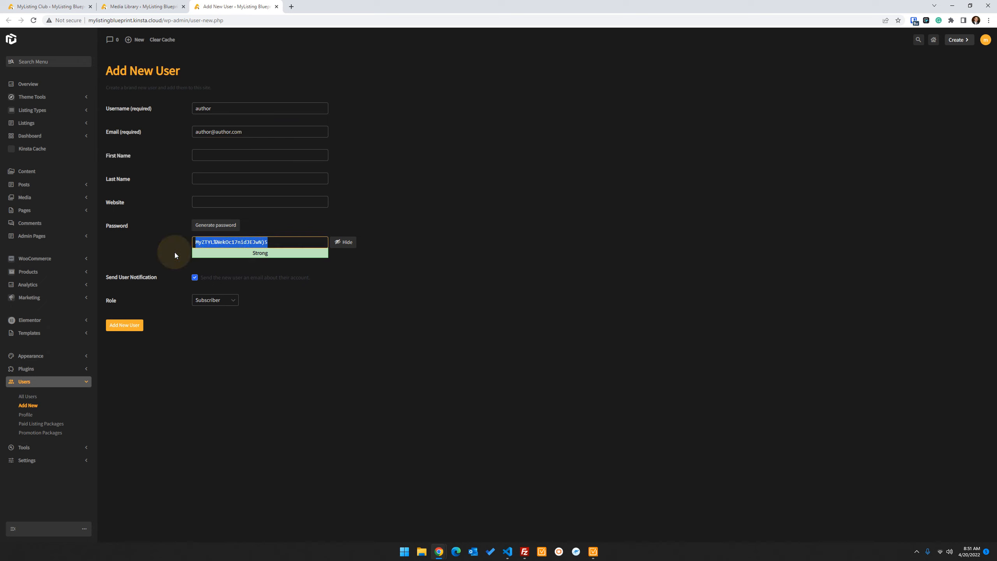
pyautogui.moveTo(240, 8); pyautogui.dragTo(996, 65)
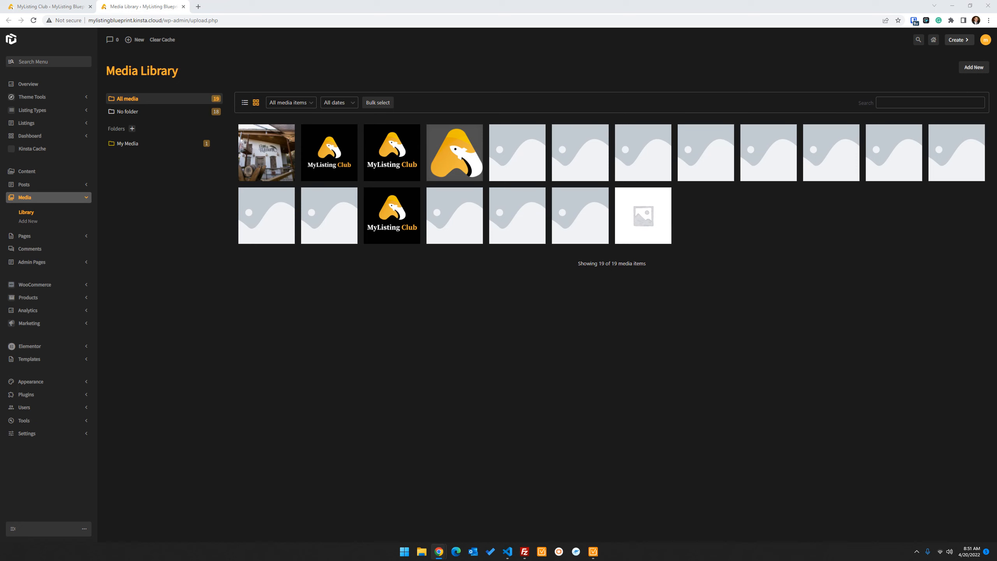
pyautogui.moveTo(416, 558); pyautogui.dragTo(328, 39)
pyautogui.doubleClick(448, 43)
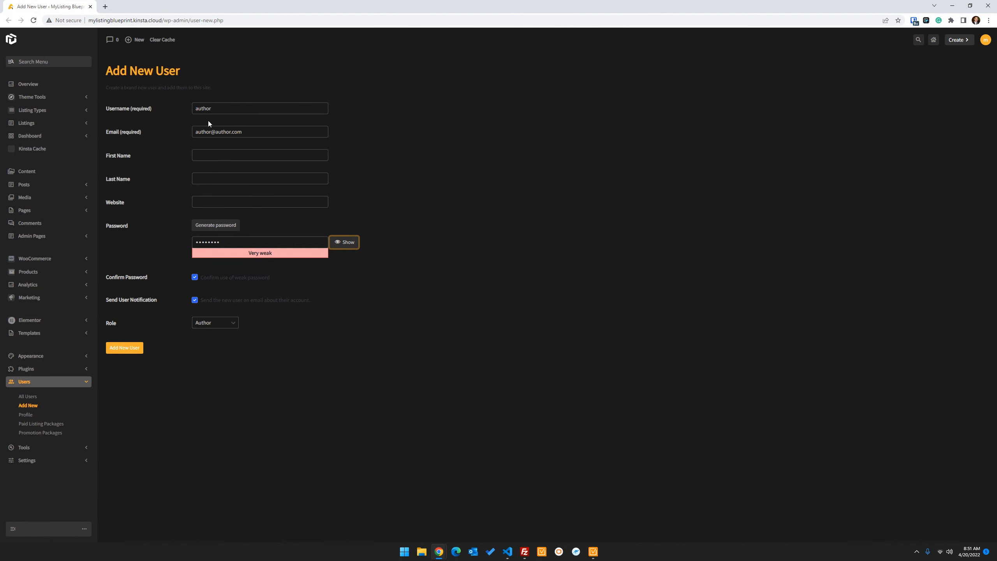
pyautogui.click(195, 301)
pyautogui.click(131, 346)
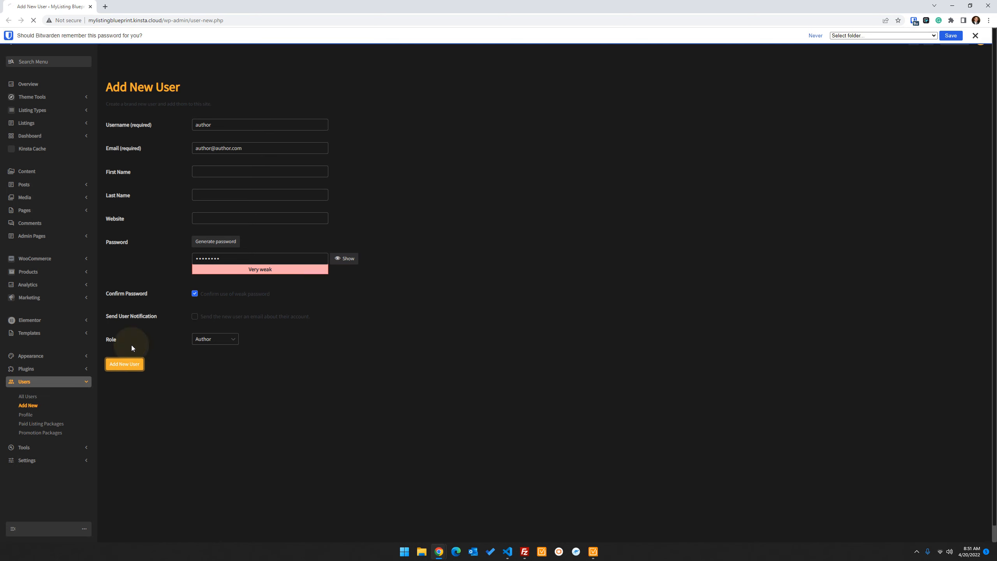
# - Return the Users tab to the main browser window and log in as author with the account password in the Incognito window
pyautogui.moveTo(36, 7)
pyautogui.mouseDown()
pyautogui.moveTo(106, 59)
pyautogui.moveTo(25, 2)
pyautogui.mouseUp()
pyautogui.moveTo(996, 157); pyautogui.dragTo(335, 40)
pyautogui.doubleClick(487, 40)
pyautogui.click(259, 253)
pyautogui.write('author')
pyautogui.press('Tab')
pyautogui.write('password')
pyautogui.click(288, 325)
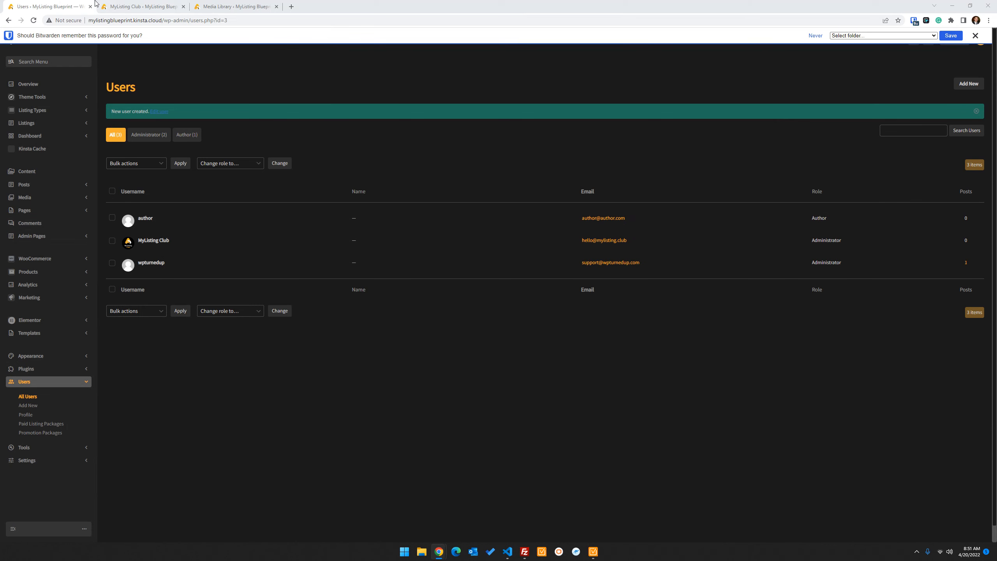
# - Set the overview page as the homepage in the MyListing Club General settings and save the settings
pyautogui.click(117, 4)
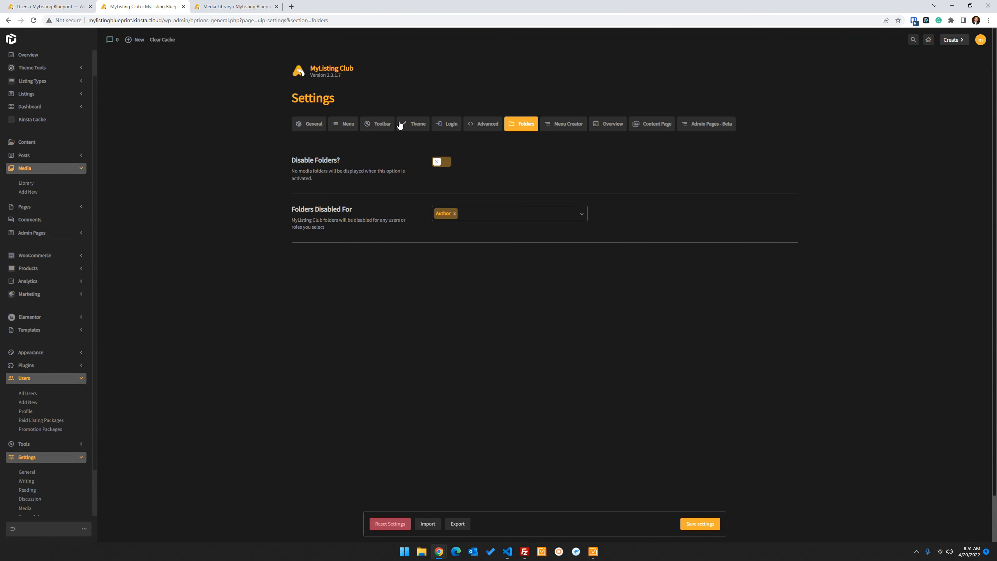
pyautogui.click(380, 124)
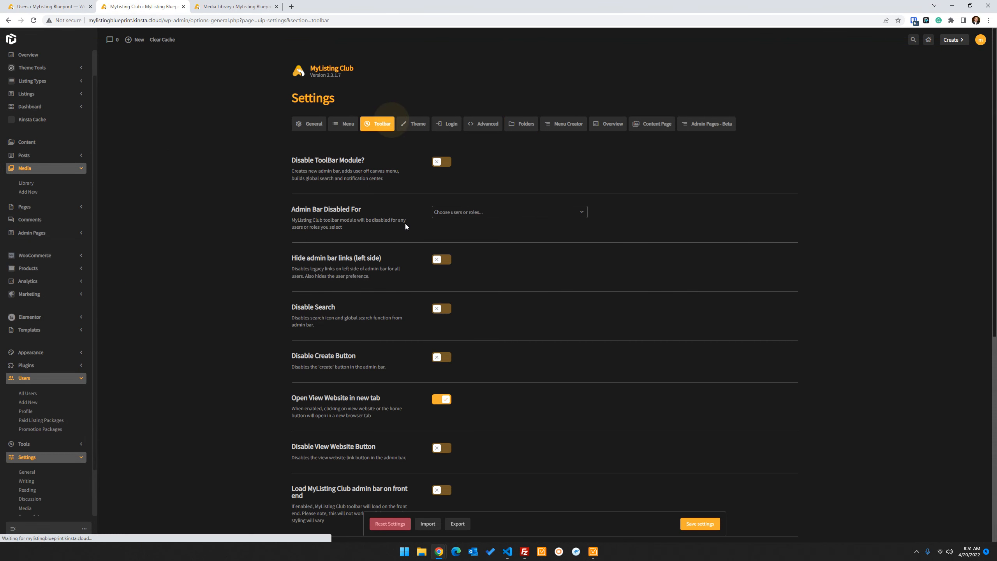
pyautogui.click(446, 129)
pyautogui.click(468, 129)
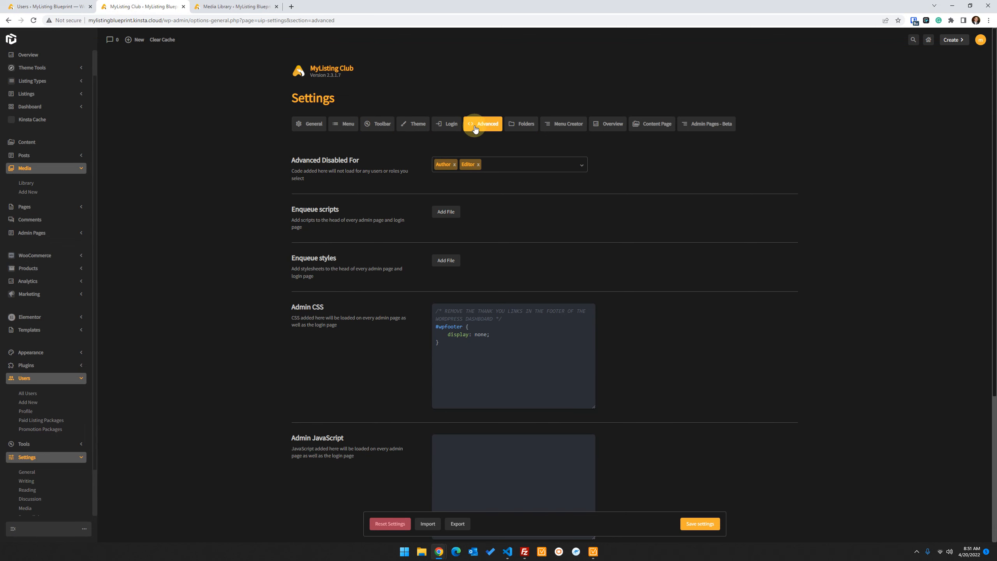
pyautogui.click(318, 131)
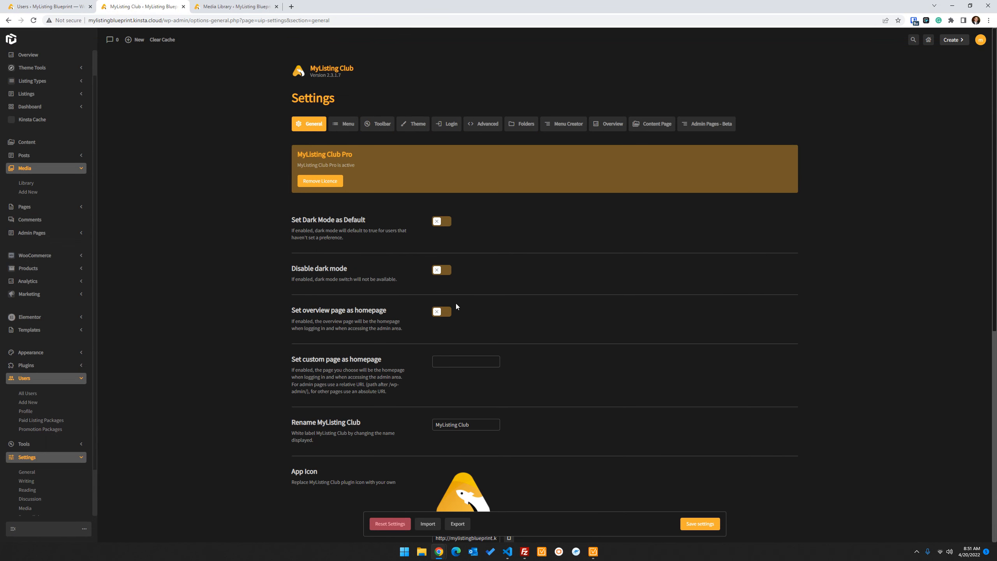
pyautogui.click(442, 311)
pyautogui.click(703, 526)
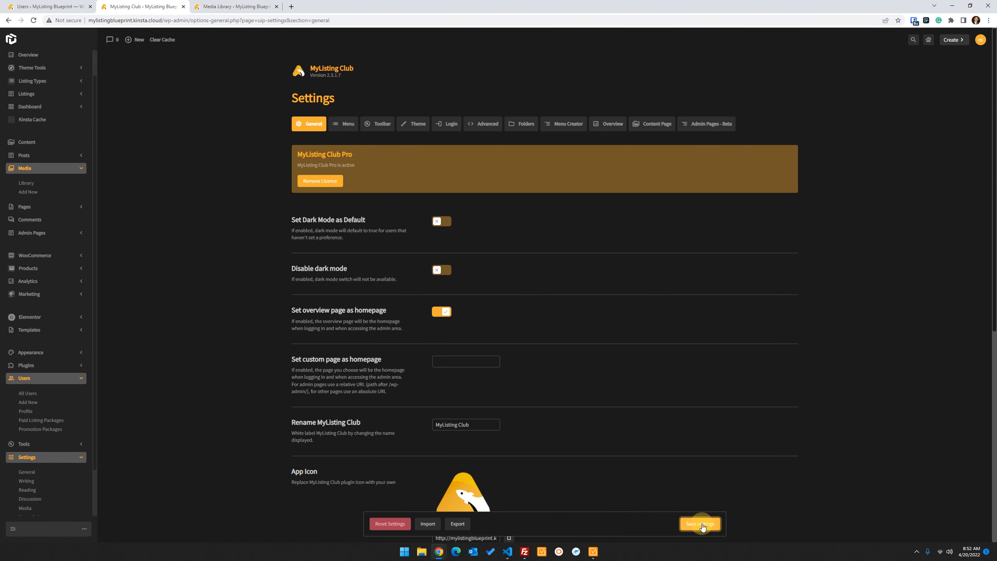
# - Bring the Incognito window forward at full size and log out of the author account
pyautogui.moveTo(996, 99); pyautogui.dragTo(556, 86)
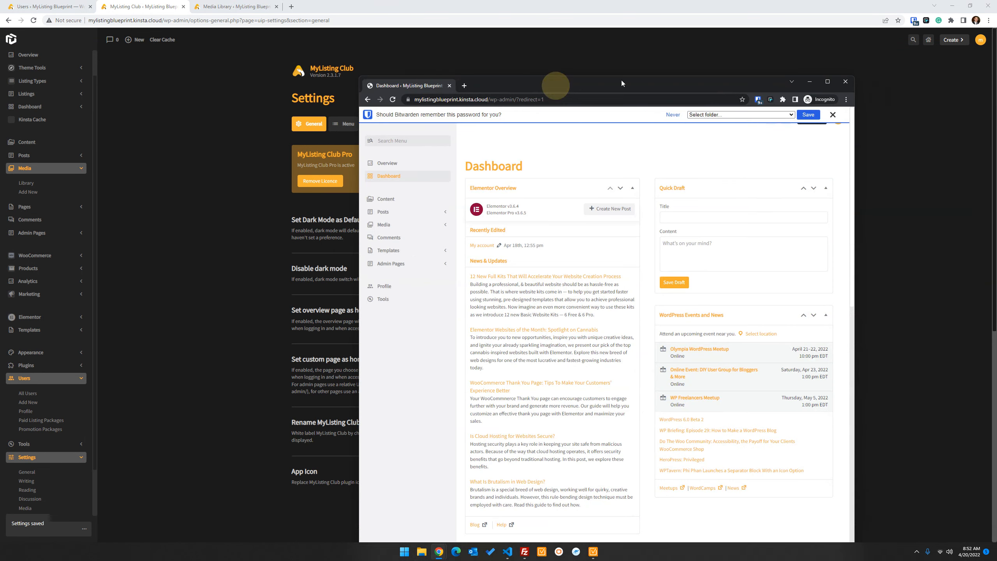
pyautogui.doubleClick(621, 81)
pyautogui.click(974, 35)
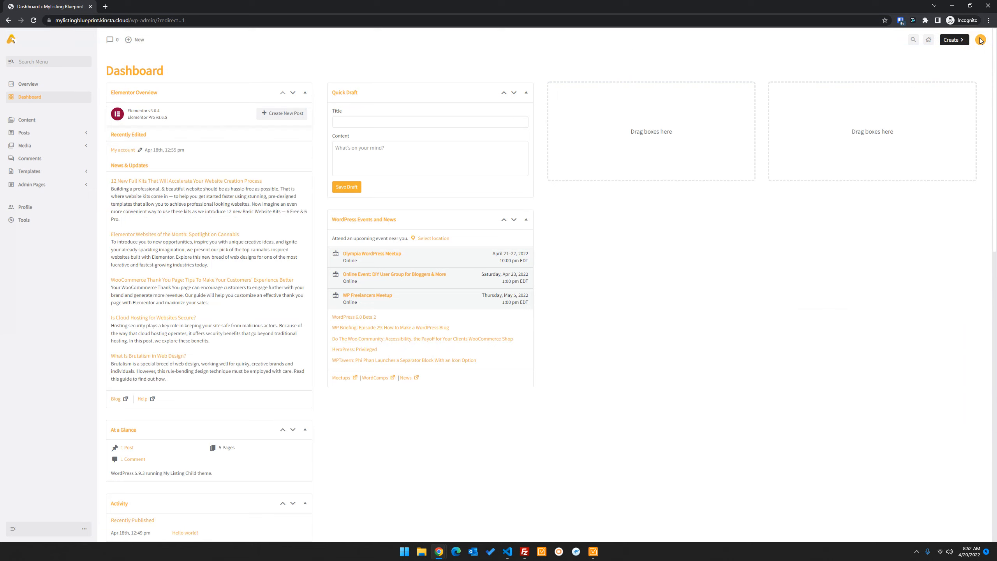
pyautogui.click(979, 38)
pyautogui.click(905, 74)
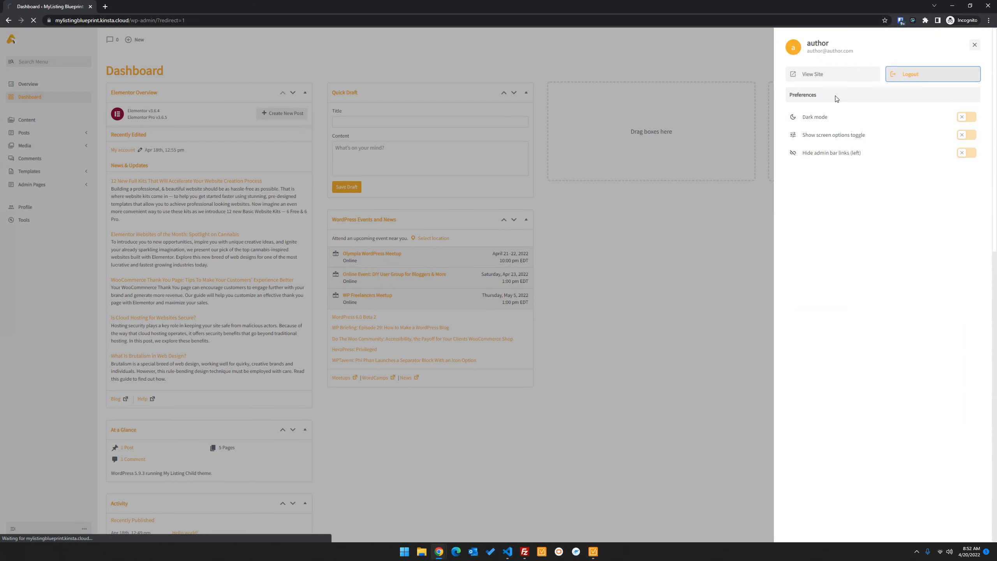
# - Log in again with the username author and the account password
pyautogui.write('author')
pyautogui.press('Tab')
pyautogui.write('••••••••')
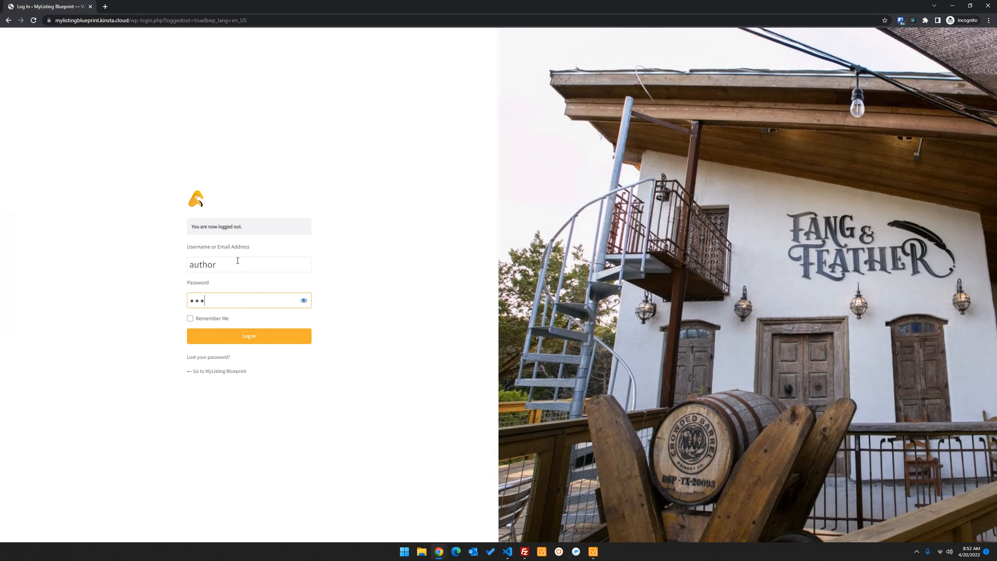
pyautogui.press('Return')
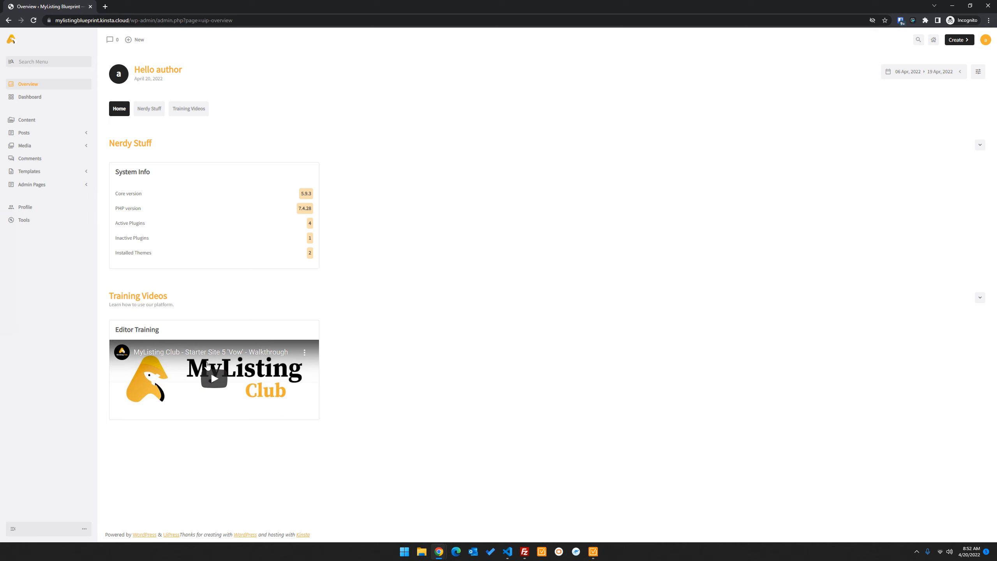
# - Examine the author's overview homepage and open the Media Library to check whether folders are available
pyautogui.moveTo(169, 295); pyautogui.dragTo(99, 295)
pyautogui.click(405, 292)
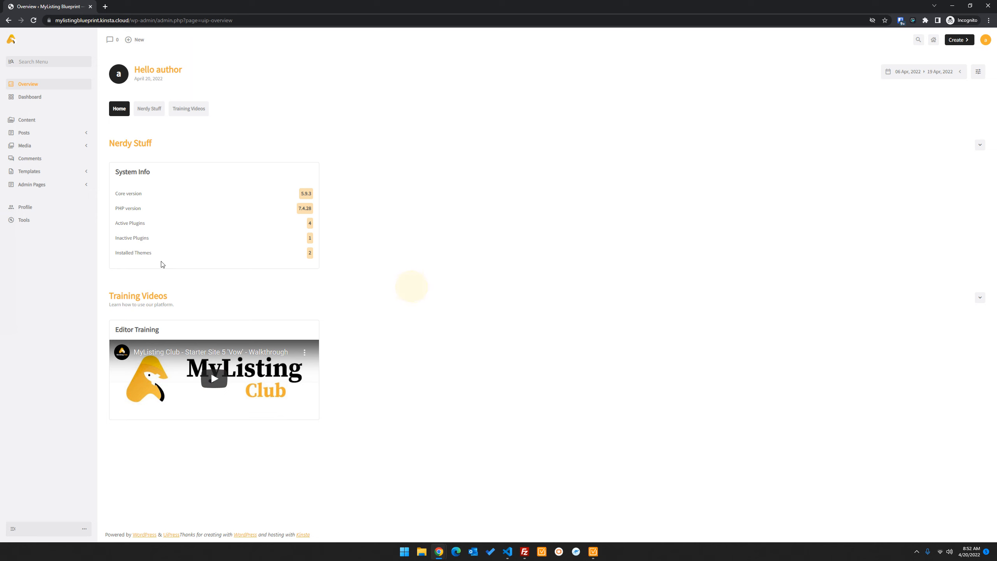
pyautogui.click(87, 145)
pyautogui.click(32, 162)
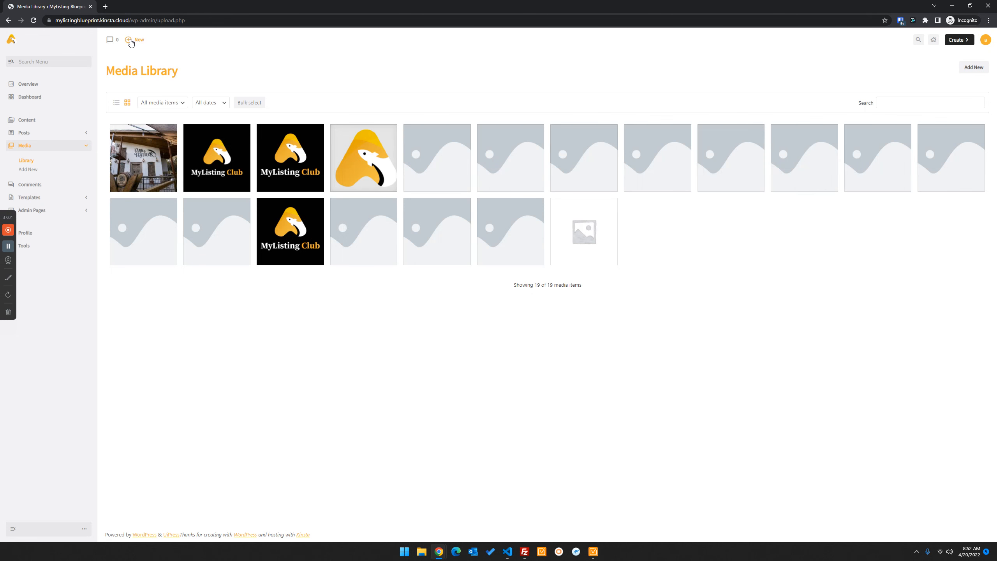
# - Close the author's Incognito window and compare with the folders in the administrator's Media Library
pyautogui.middleClick(70, 5)
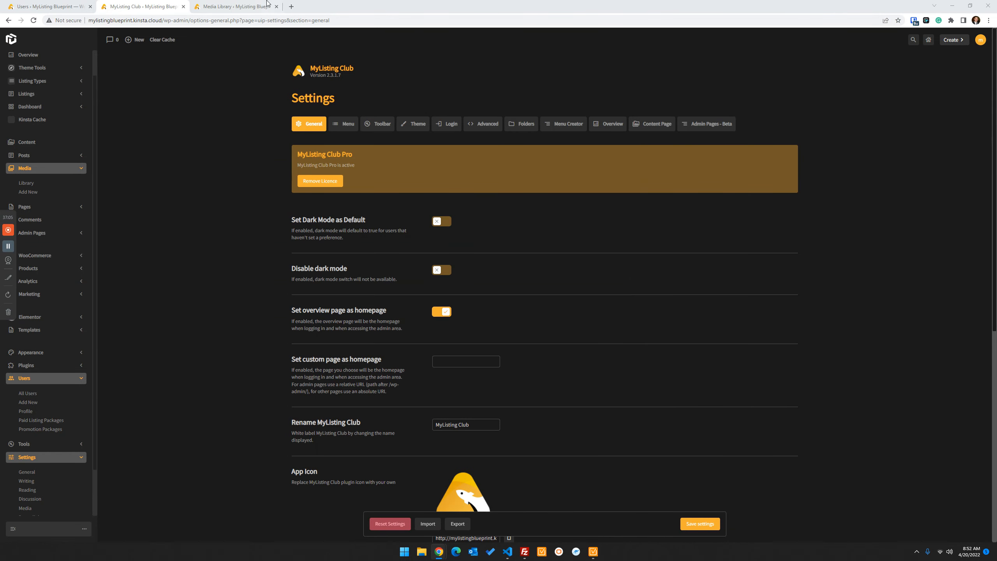
pyautogui.click(266, 3)
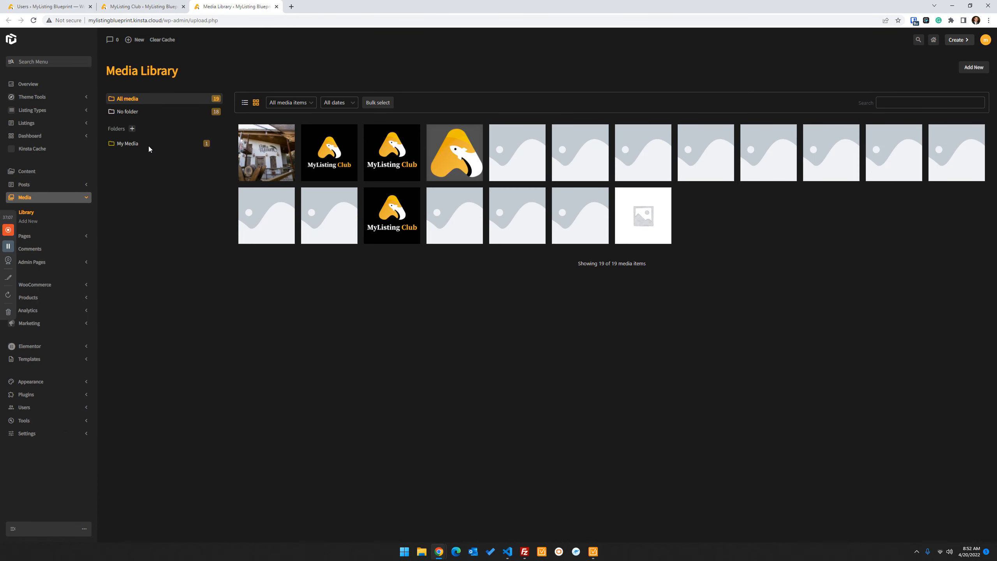
pyautogui.click(445, 391)
pyautogui.click(371, 361)
# - Return to the MyListing Club settings and display the Overview page settings
pyautogui.click(144, 6)
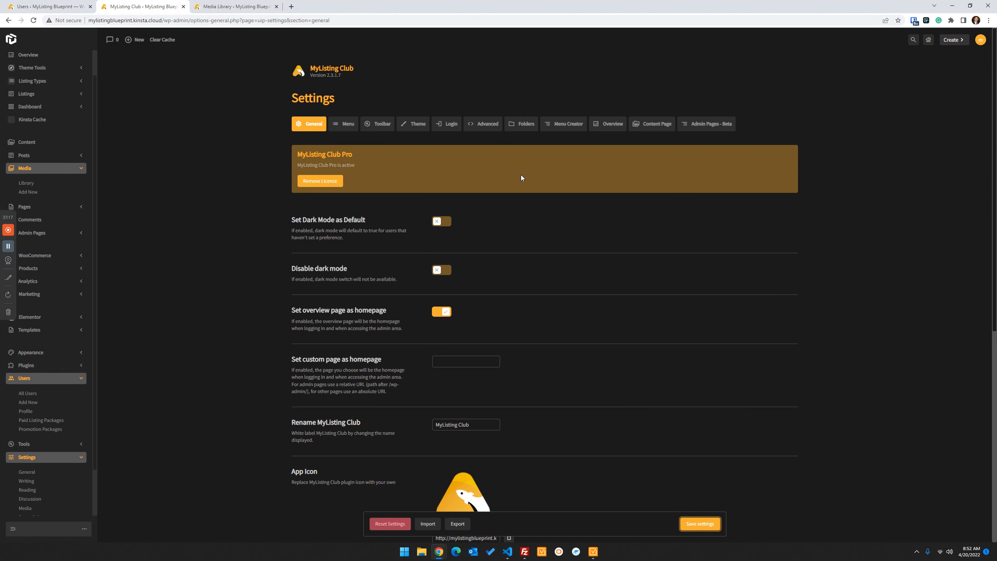
pyautogui.click(601, 125)
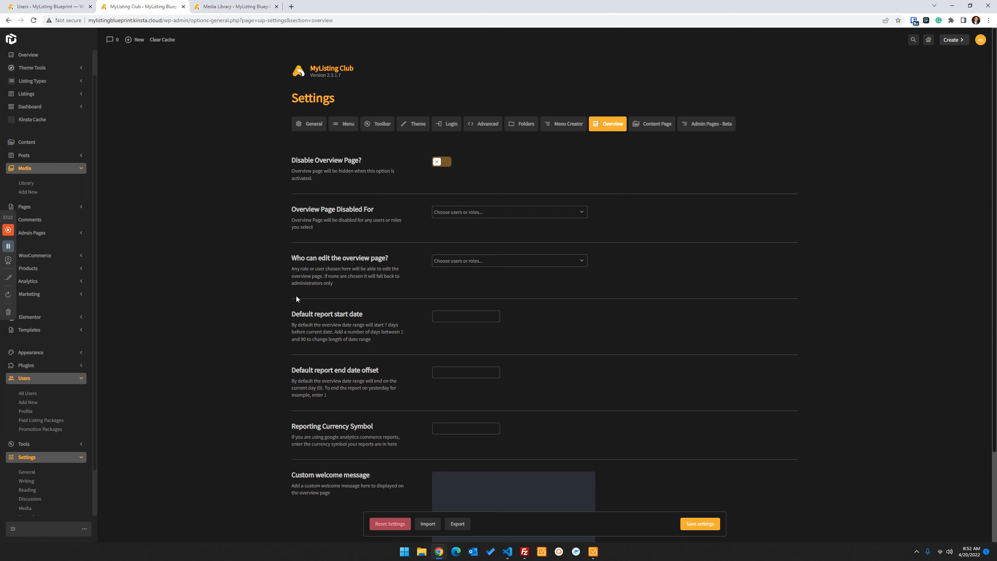
# - Allow only the Administrator role to edit the overview page
pyautogui.click(482, 268)
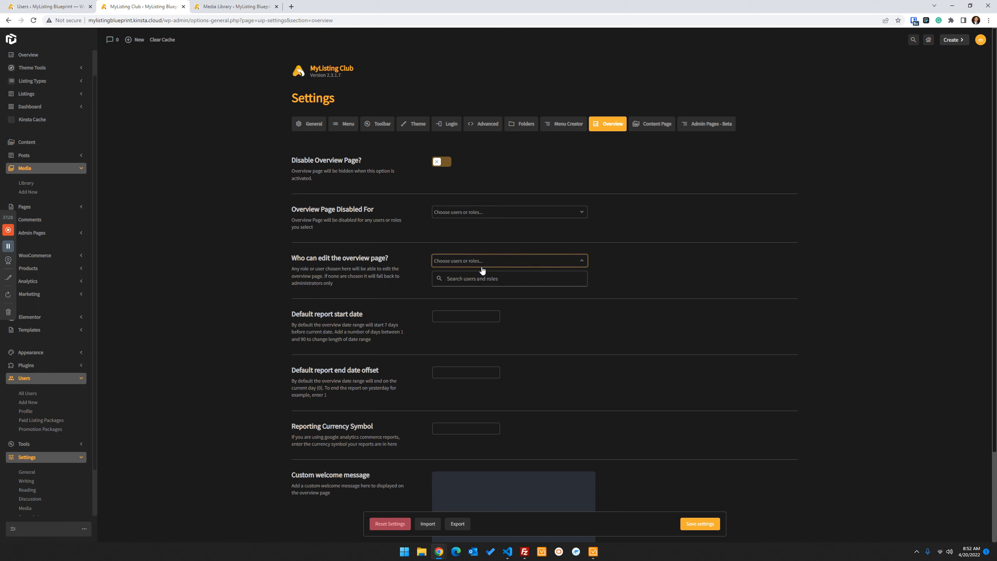
pyautogui.click(475, 278)
pyautogui.write('adm')
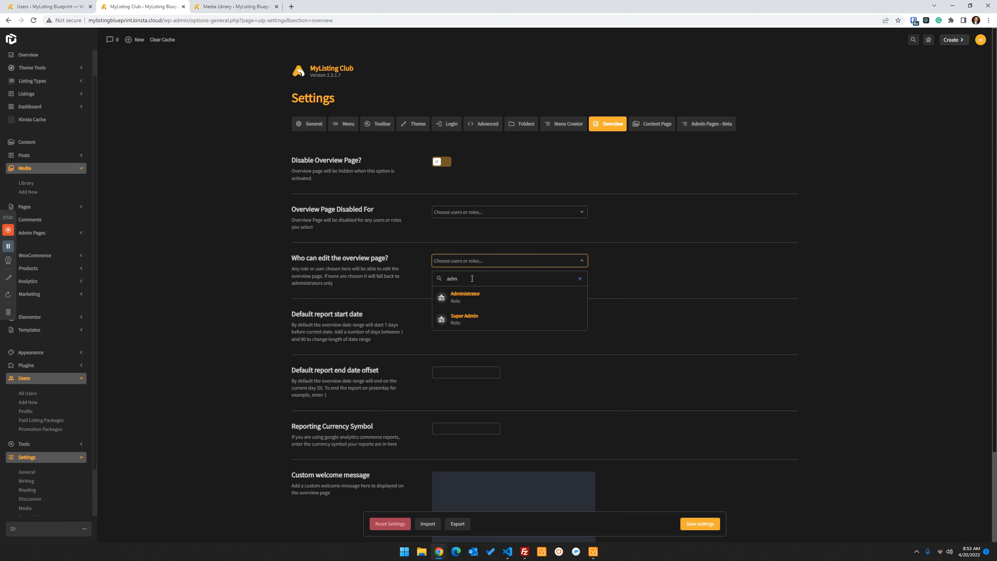
pyautogui.click(489, 317)
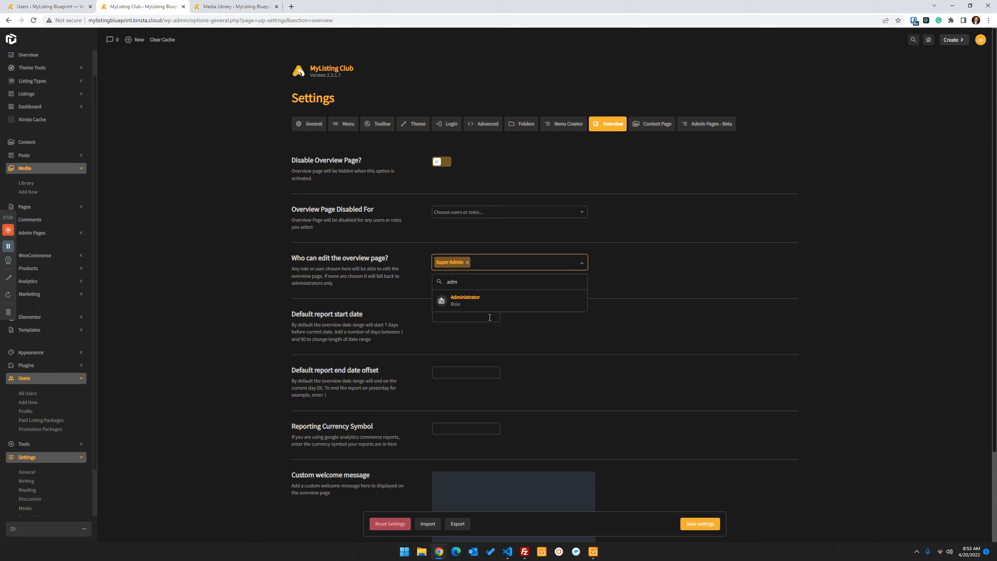
pyautogui.click(467, 262)
pyautogui.click(469, 298)
pyautogui.click(271, 281)
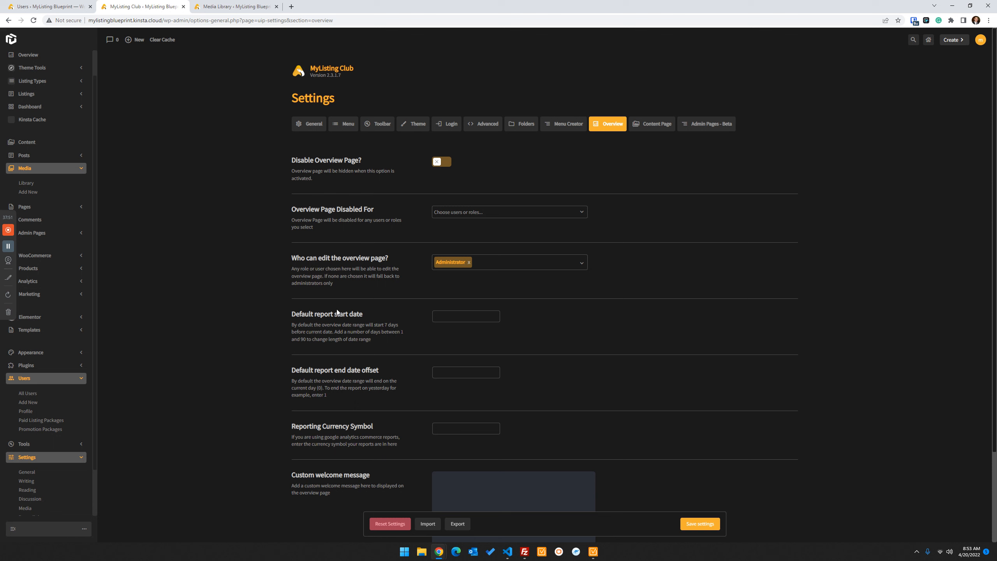
# - Review the overview page's edit permission description and save the Overview settings
pyautogui.tripleClick(322, 258)
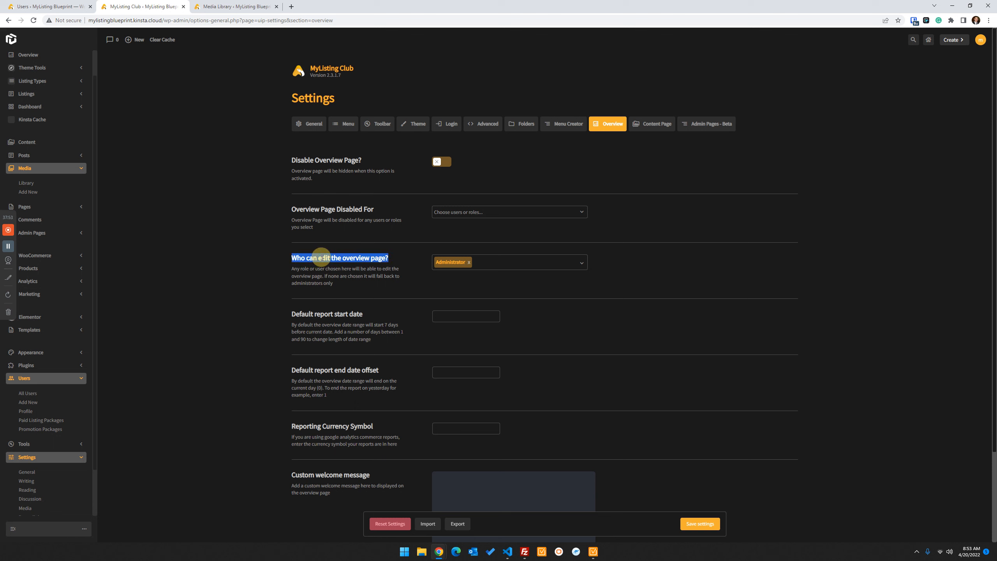
pyautogui.doubleClick(301, 276)
pyautogui.click(259, 252)
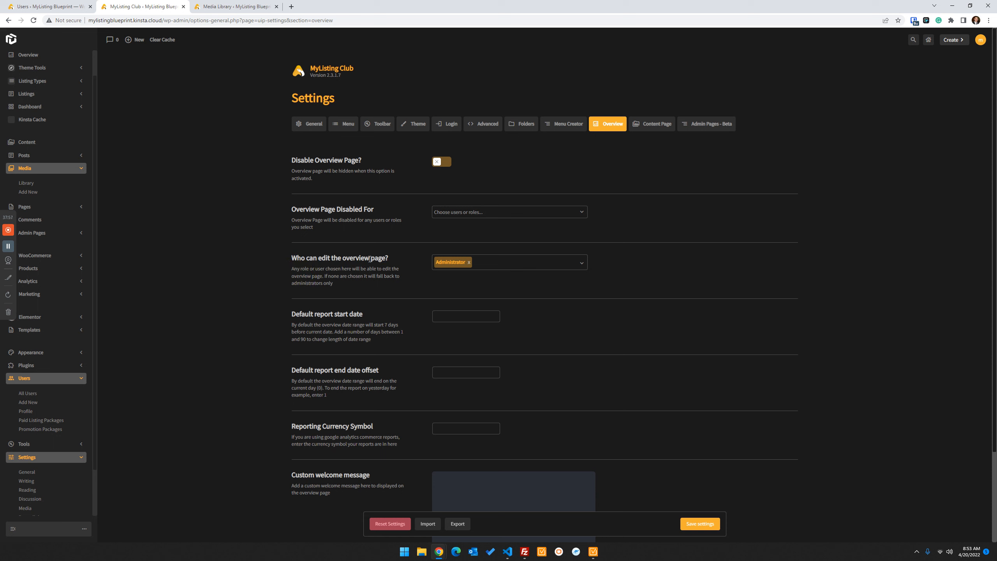
pyautogui.moveTo(376, 257); pyautogui.dragTo(275, 258)
pyautogui.click(344, 253)
pyautogui.click(710, 530)
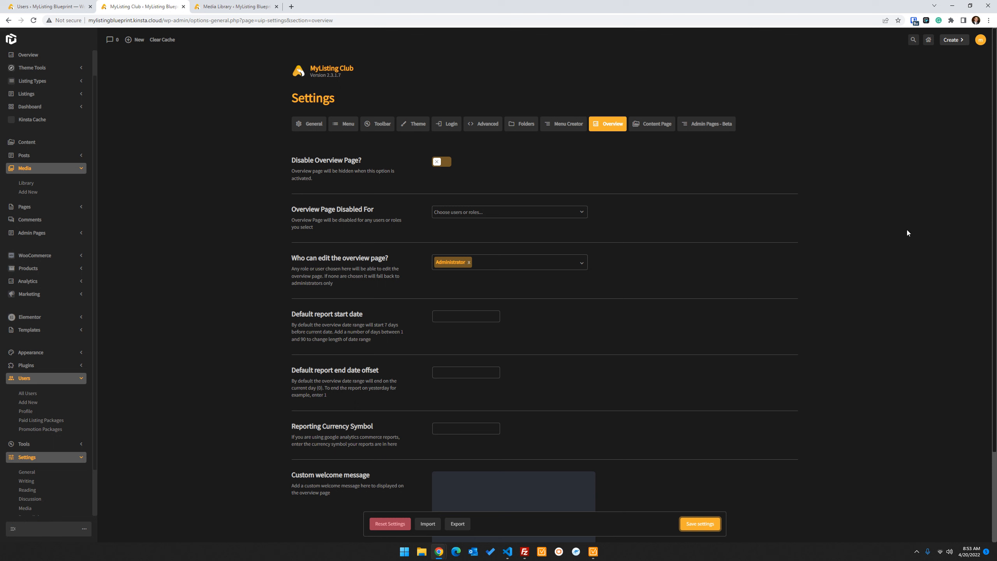
pyautogui.click(880, 277)
# - In the Content Page settings, disable the content page for the Author role and save the settings
pyautogui.click(654, 125)
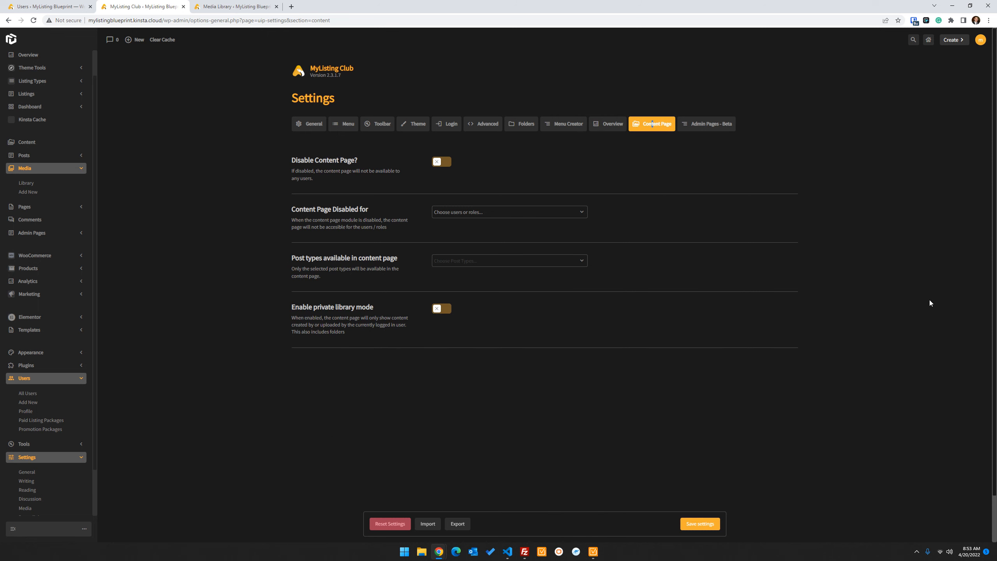
pyautogui.click(486, 215)
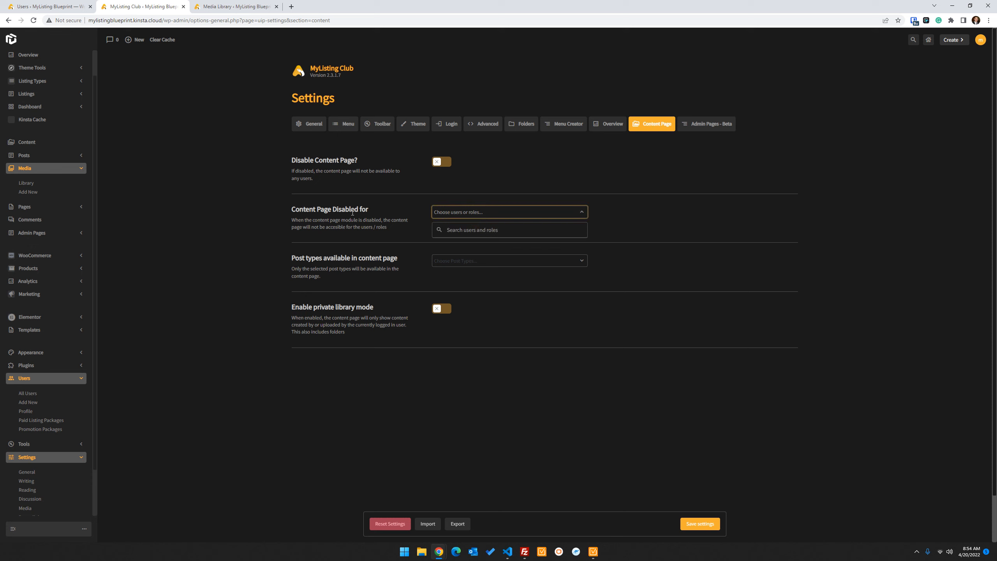
pyautogui.click(467, 214)
pyautogui.click(468, 230)
pyautogui.write('a')
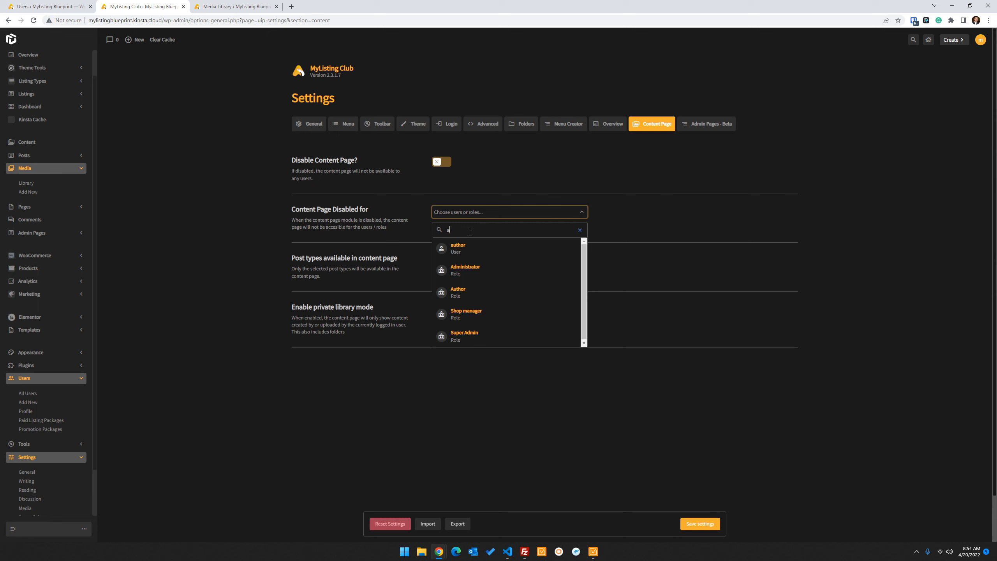
pyautogui.click(458, 248)
pyautogui.click(454, 215)
pyautogui.write('u')
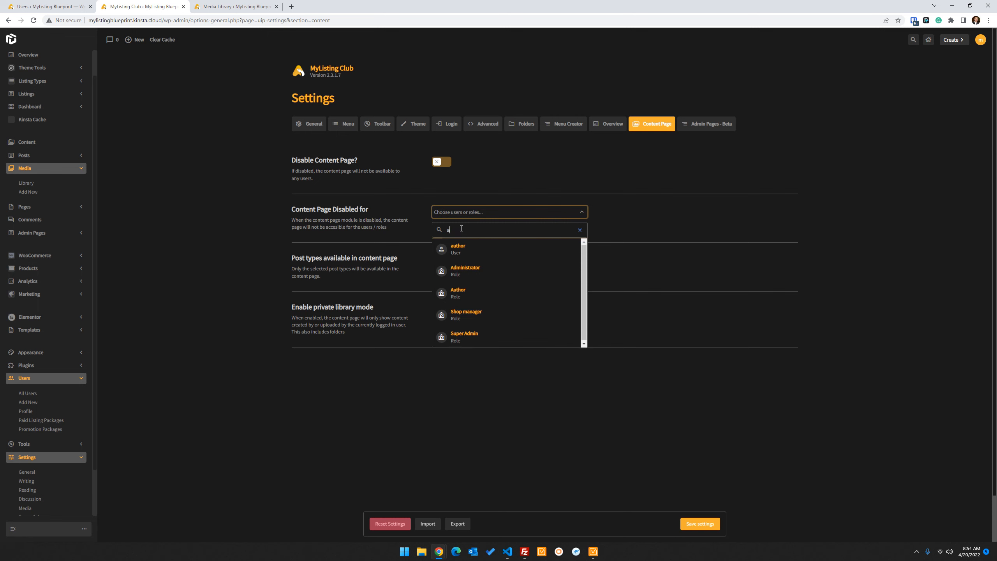
pyautogui.write('t')
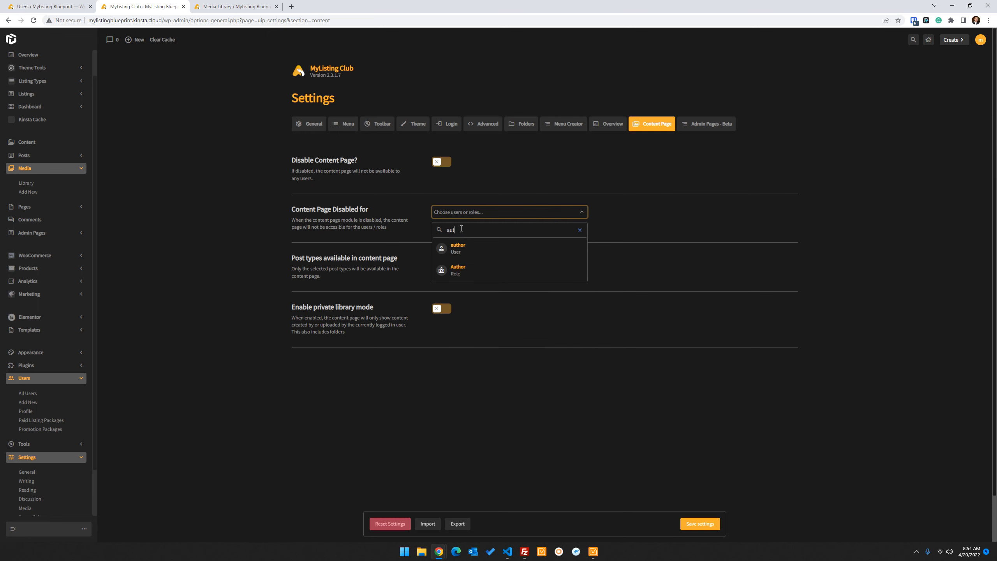
pyautogui.click(469, 271)
pyautogui.click(220, 260)
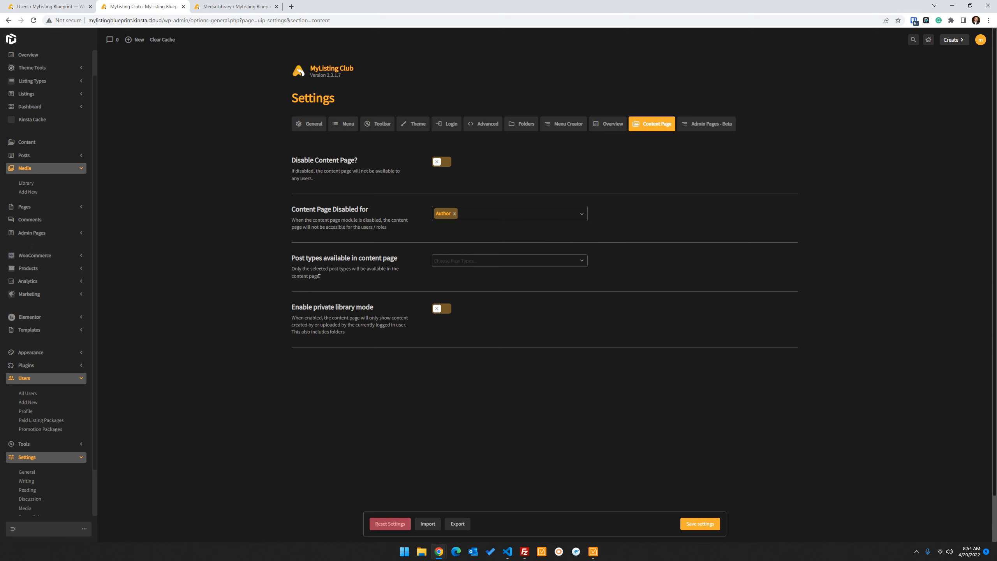
pyautogui.click(699, 524)
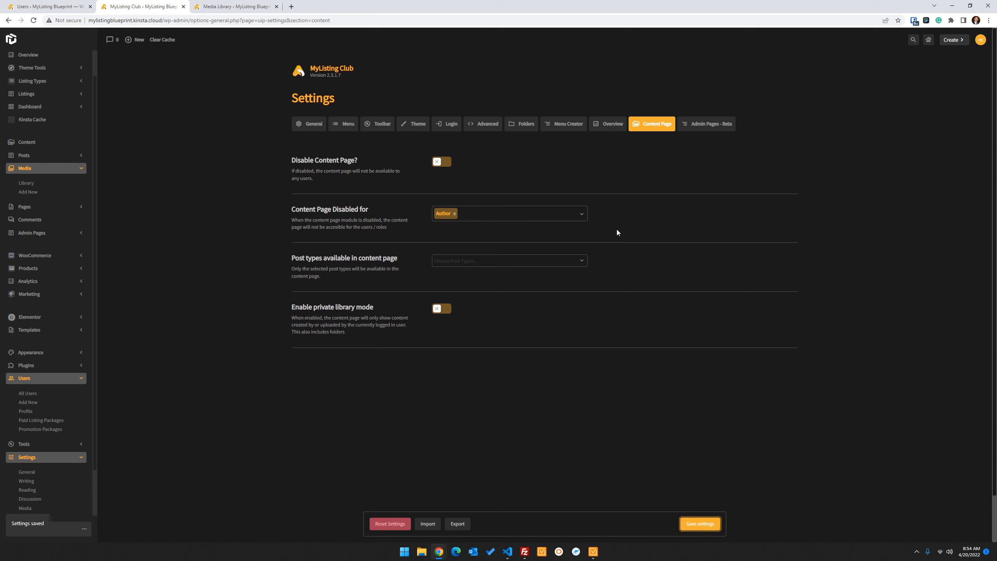
# - Open the Content page in a new browser tab and close the Media Library tab
pyautogui.rightClick(26, 144)
pyautogui.click(61, 151)
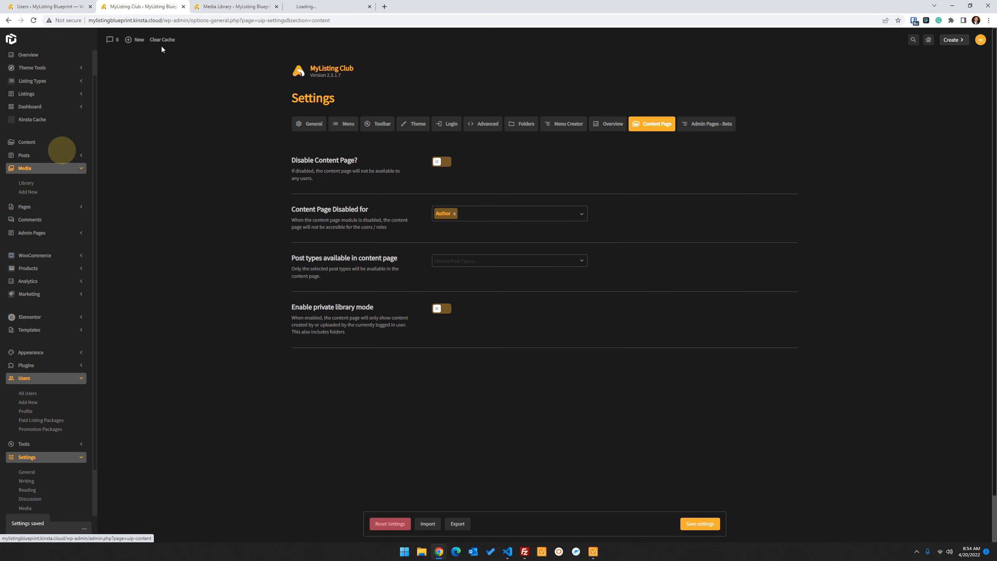
pyautogui.click(326, 7)
pyautogui.click(253, 7)
pyautogui.click(276, 7)
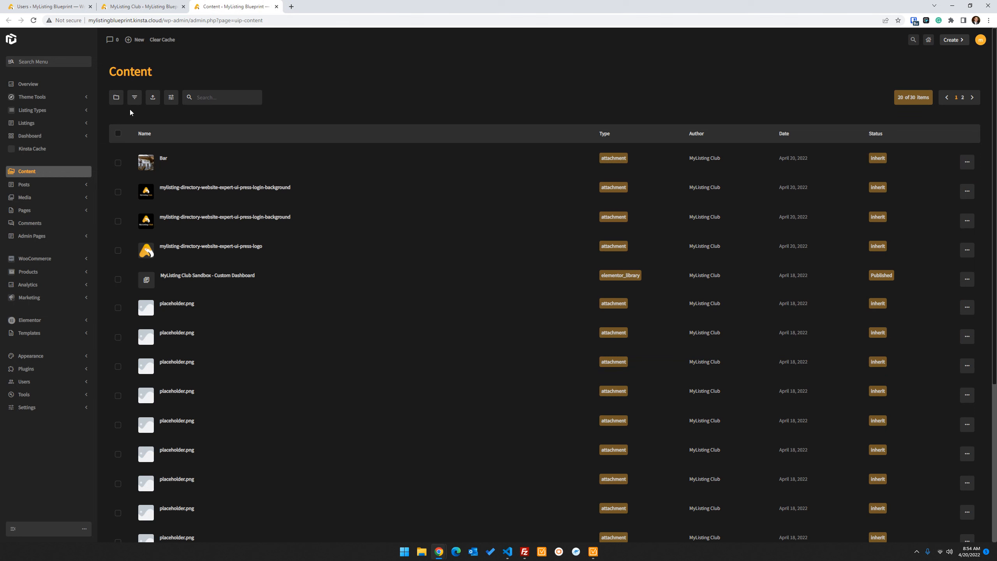
# - Examine the content list and its filters for post types, post status, creation date, media types, categories and tags
pyautogui.scroll(-1, 226, 272)
pyautogui.scroll(-5, 226, 272)
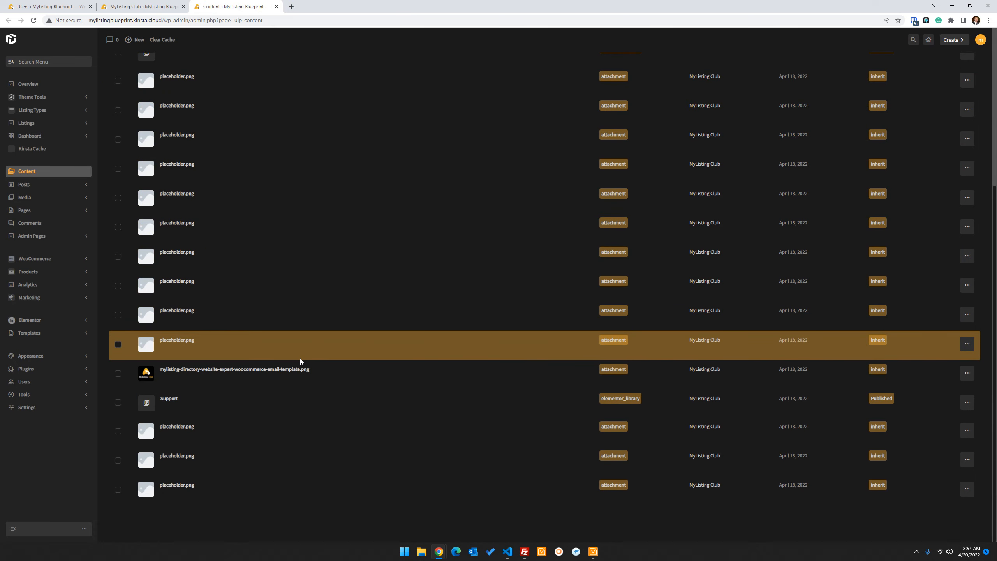
pyautogui.scroll(6, 301, 358)
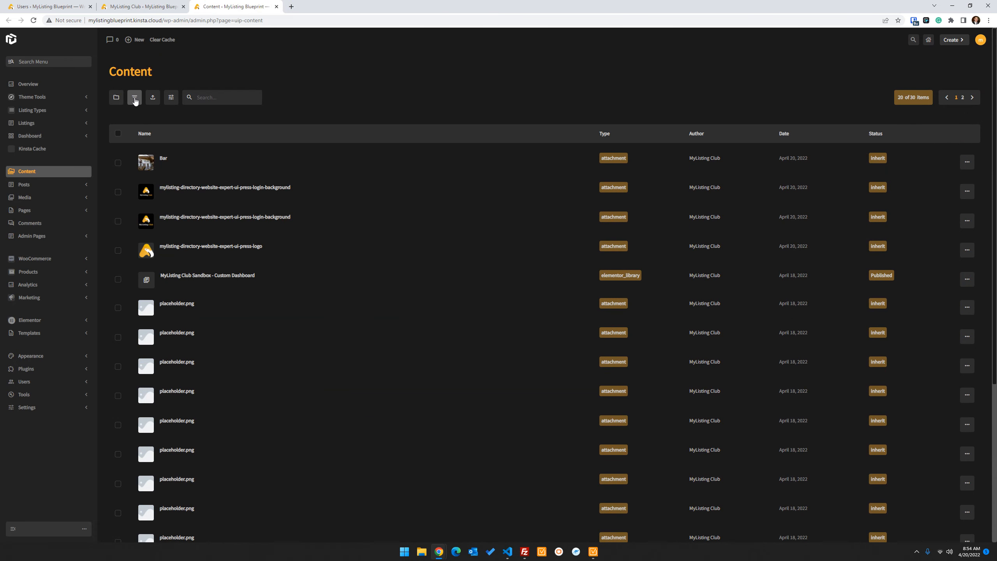
pyautogui.click(134, 98)
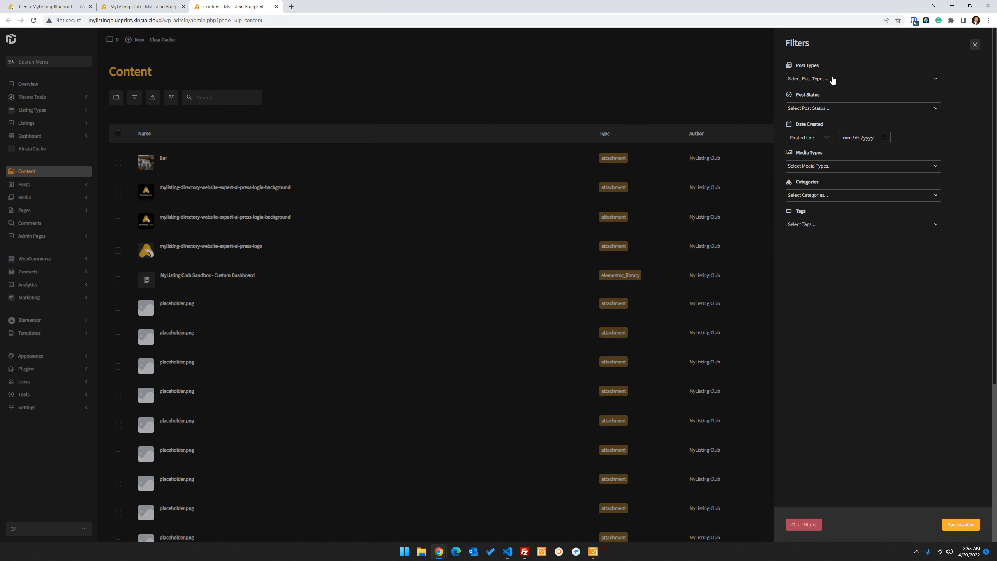
pyautogui.click(827, 82)
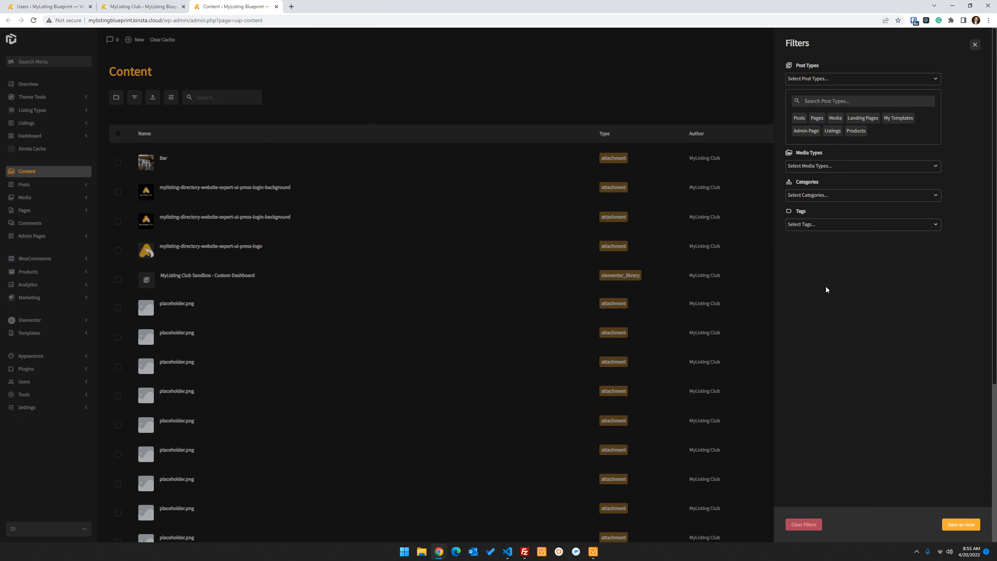
pyautogui.click(899, 423)
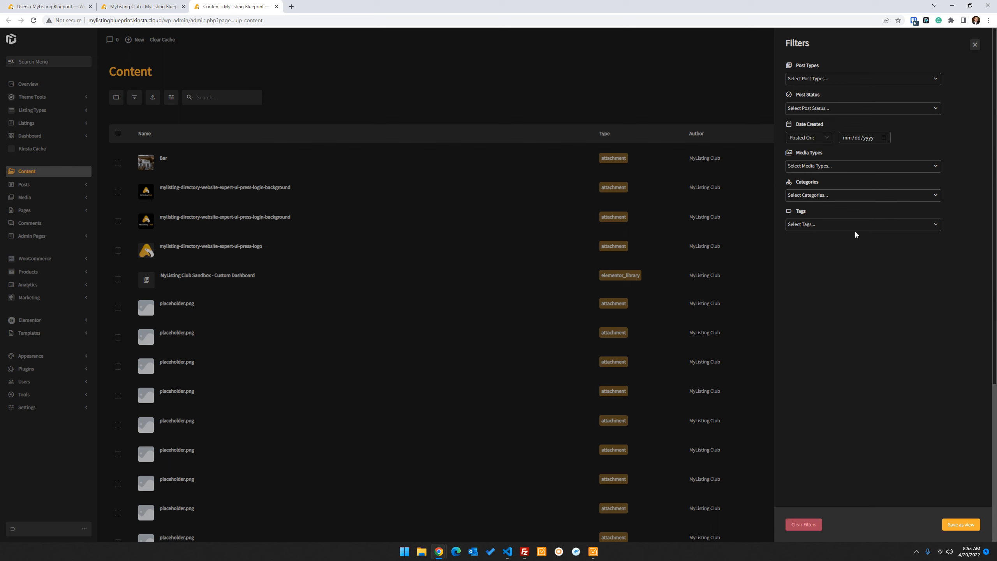
pyautogui.moveTo(821, 65); pyautogui.dragTo(800, 66)
pyautogui.click(784, 99)
pyautogui.moveTo(825, 124); pyautogui.dragTo(783, 153)
pyautogui.moveTo(820, 181); pyautogui.dragTo(795, 182)
pyautogui.click(541, 279)
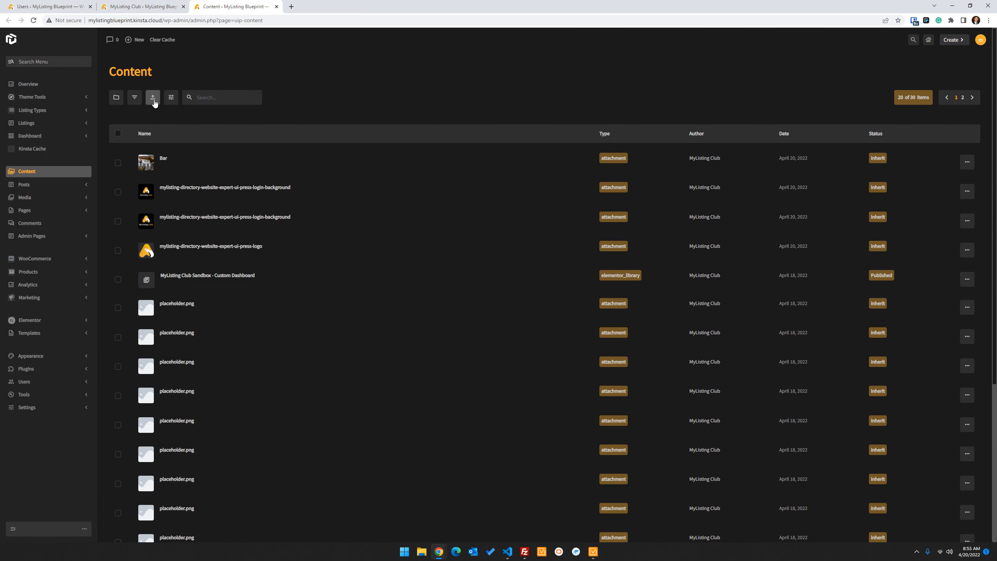
# - Check which item types can be created new from the admin toolbar
pyautogui.click(277, 72)
pyautogui.moveTo(135, 41)
pyautogui.moveTo(135, 41); pyautogui.dragTo(249, 56)
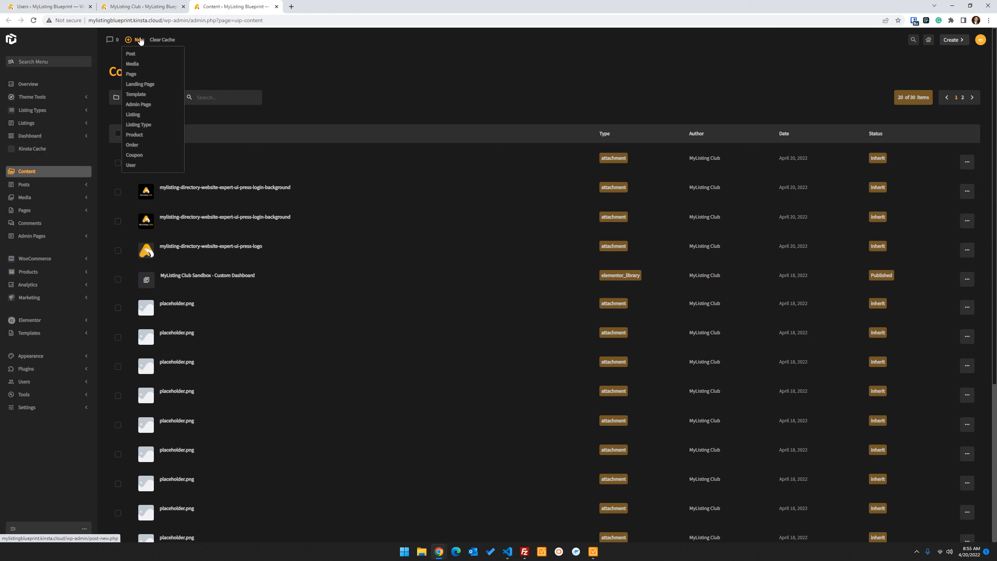
pyautogui.click(303, 75)
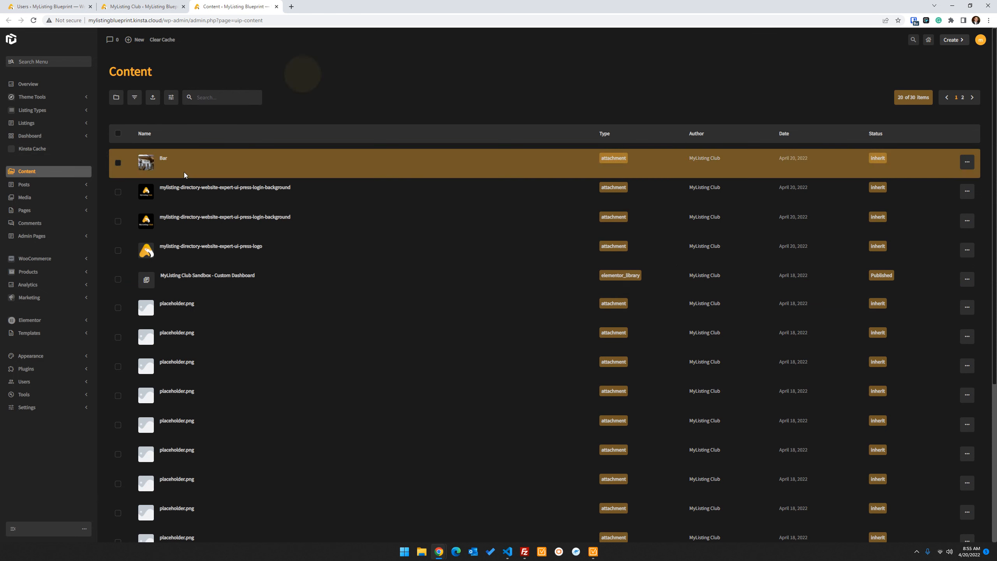
# - Show the folders beside the content list and check the filter and file upload options
pyautogui.click(115, 99)
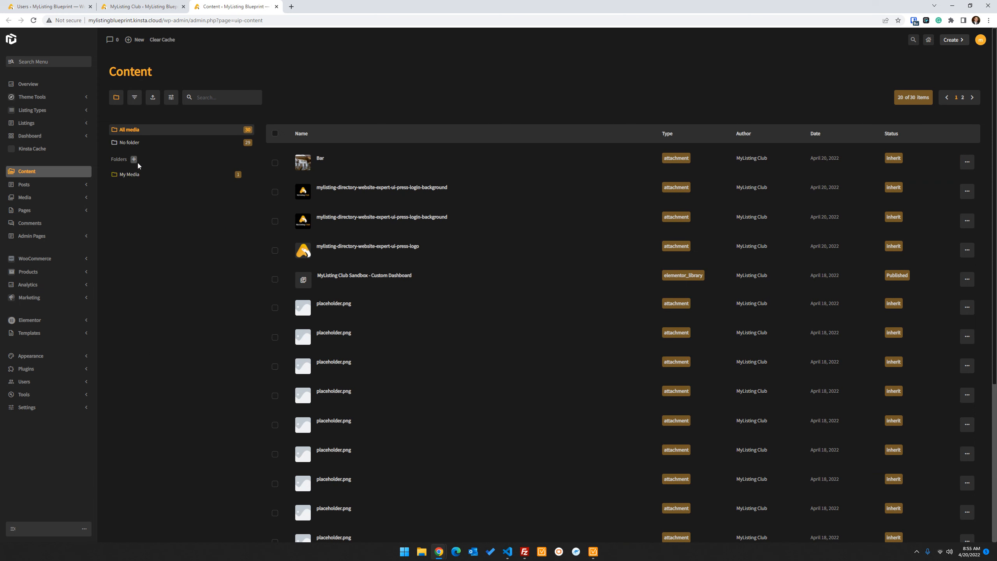
pyautogui.click(135, 99)
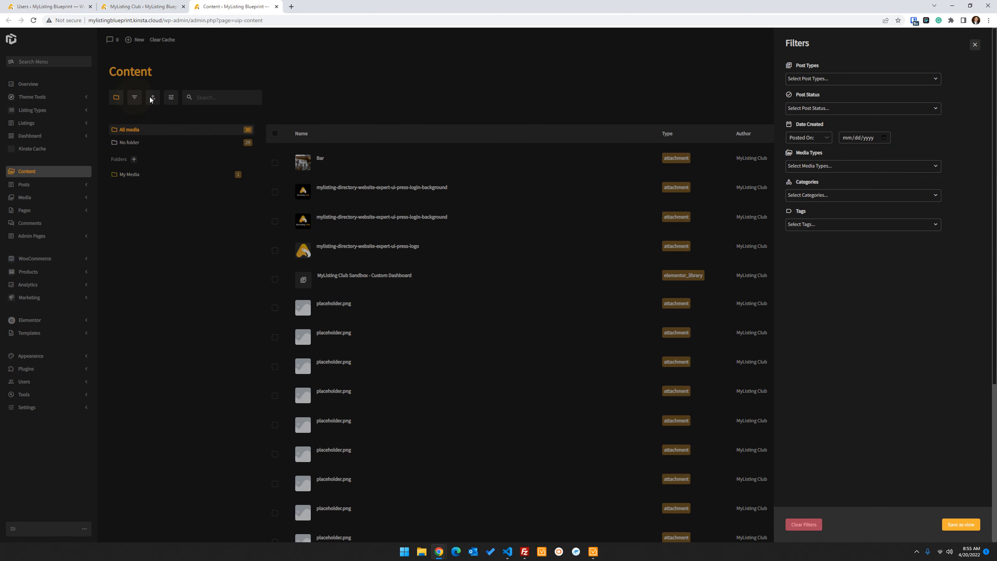
pyautogui.click(973, 48)
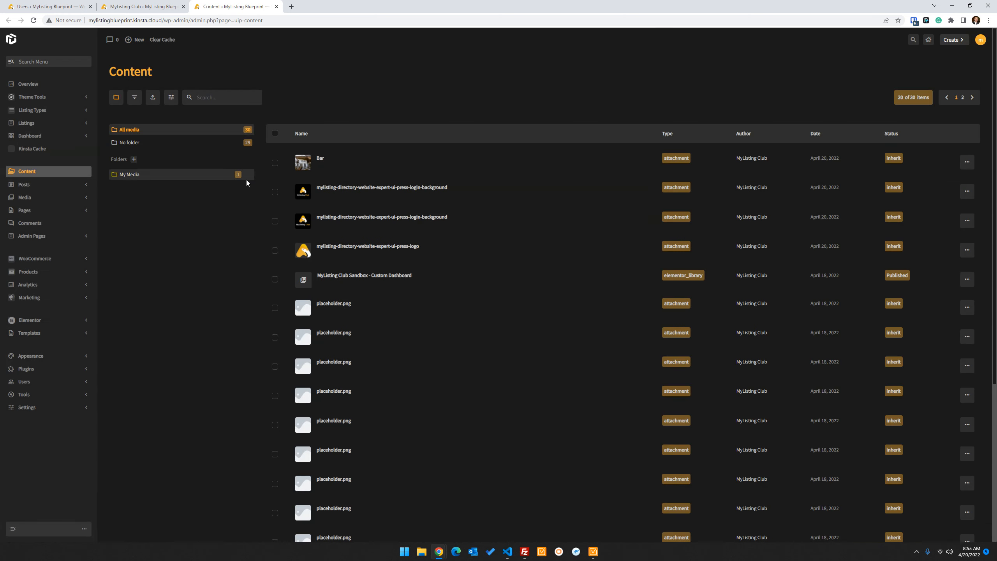
pyautogui.click(153, 97)
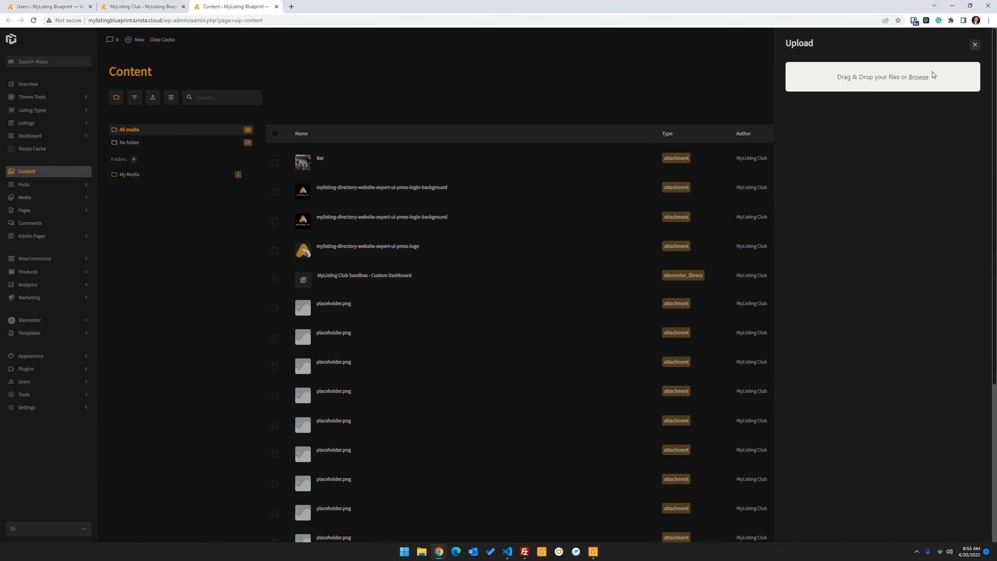
pyautogui.click(975, 44)
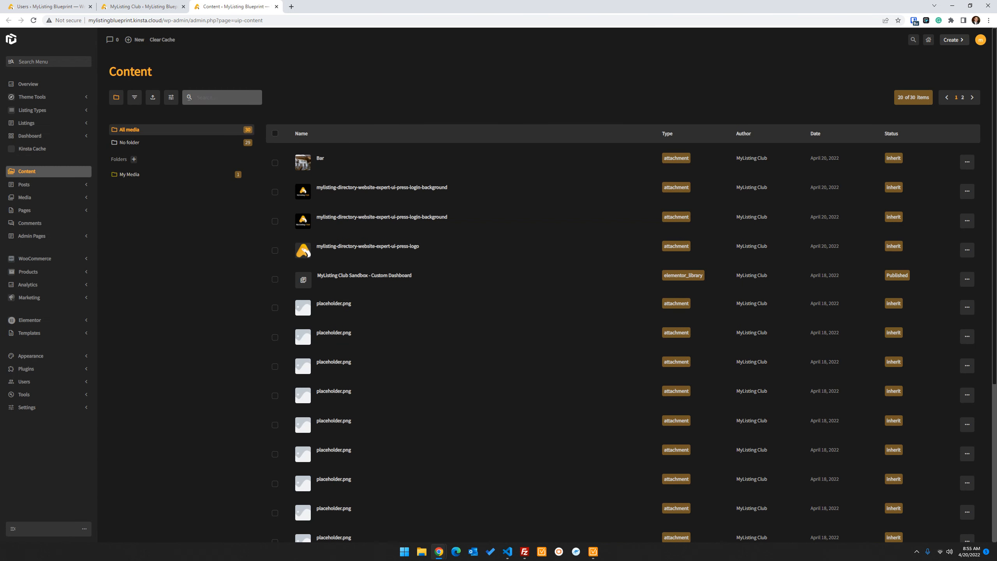
# - Check the grid and list view options, then look through the first and second pages of content items
pyautogui.click(171, 97)
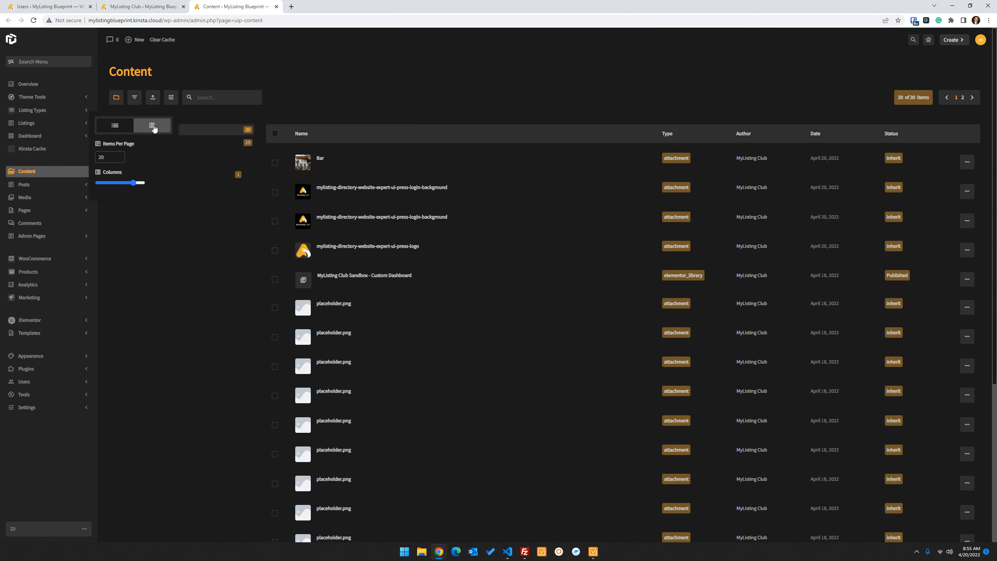
pyautogui.click(151, 125)
pyautogui.click(127, 125)
pyautogui.click(216, 98)
pyautogui.scroll(-3, 198, 334)
pyautogui.scroll(-2, 196, 335)
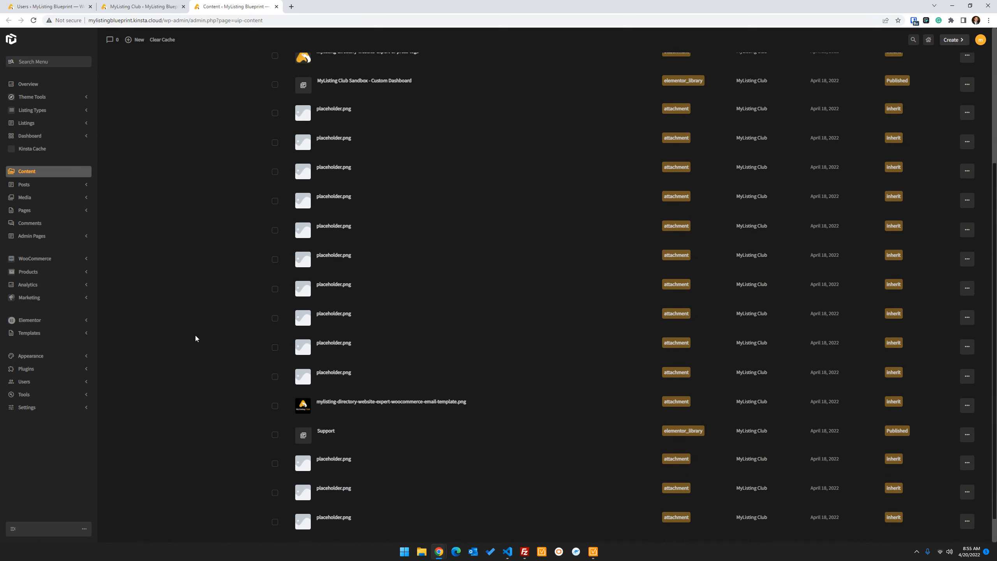
pyautogui.scroll(5, 200, 339)
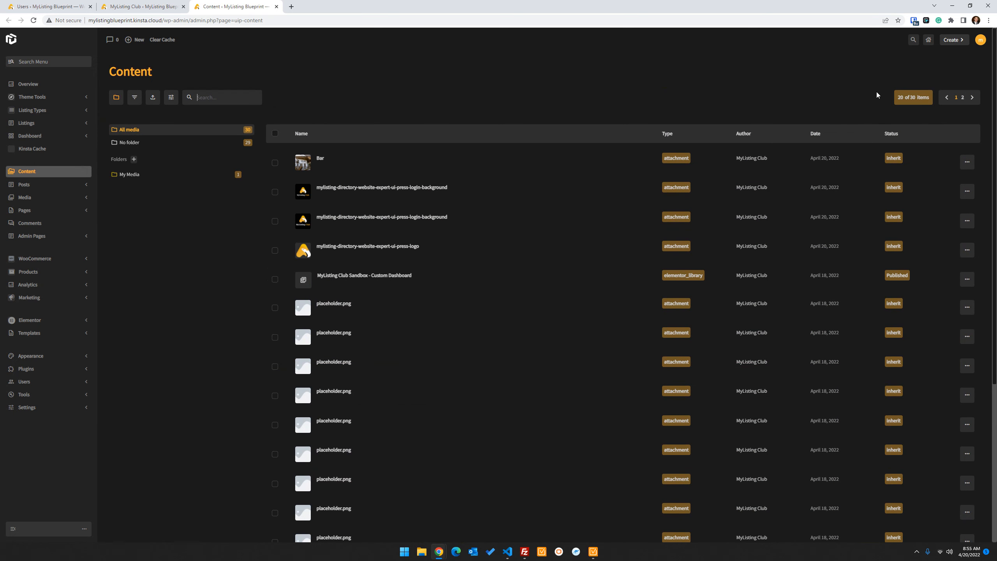
pyautogui.click(963, 98)
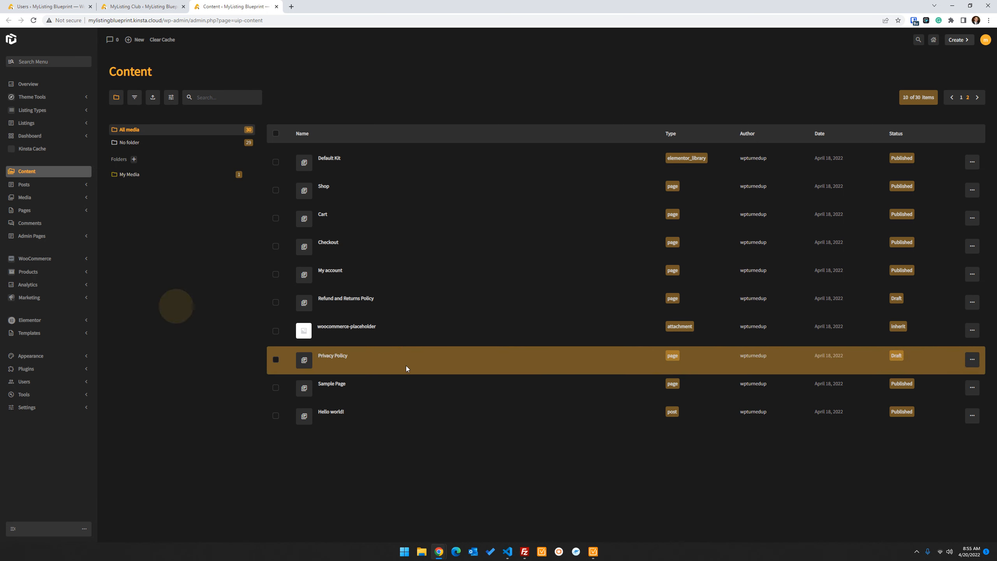
# - Return to the MyListing Club settings and save the Content Page settings again
pyautogui.click(140, 6)
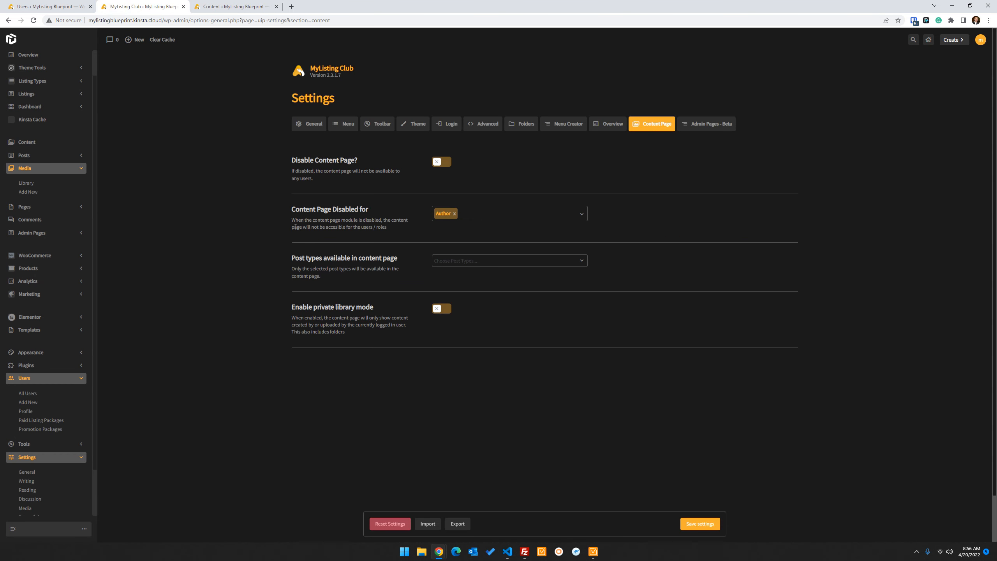
pyautogui.click(694, 526)
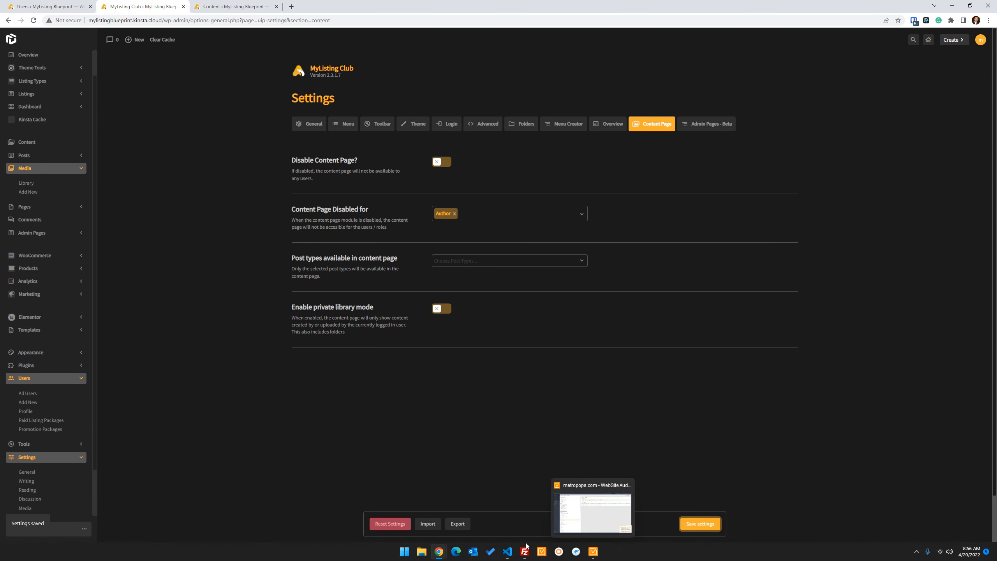
# - Switch to the author's incognito browser window and reload the Media Library page to check the admin menu for the Content item
pyautogui.moveTo(439, 552)
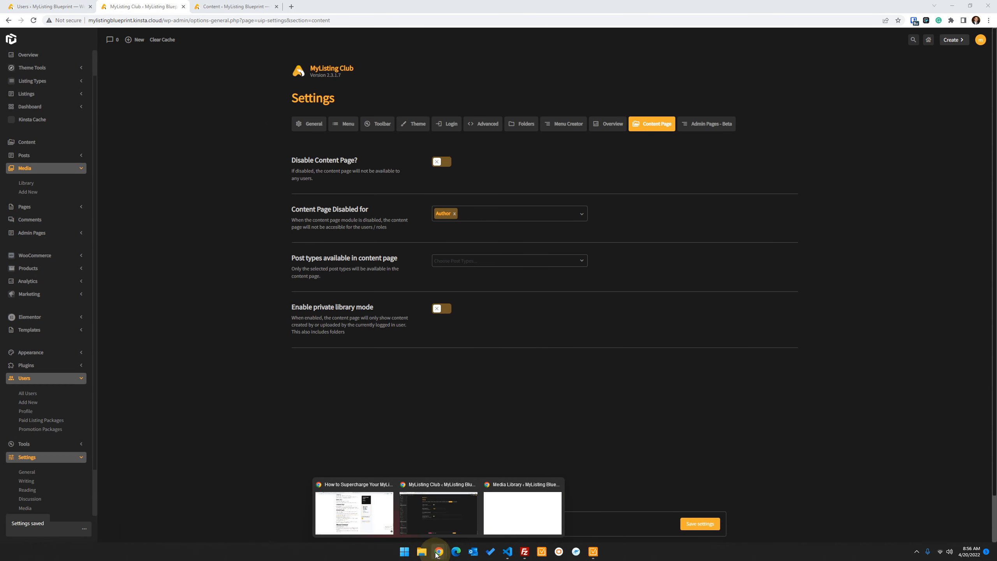
pyautogui.click(472, 516)
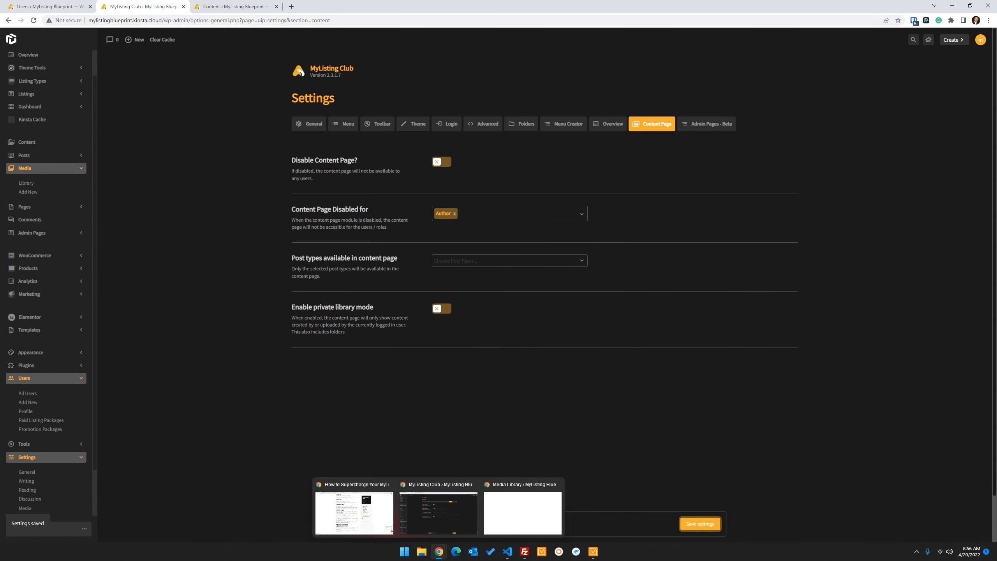
pyautogui.click(439, 551)
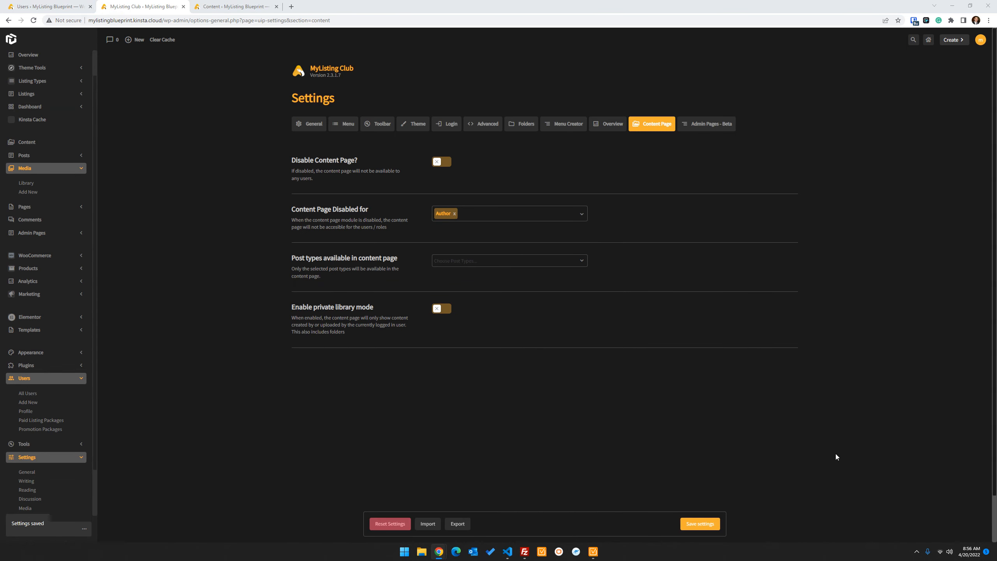
pyautogui.moveTo(830, 211); pyautogui.dragTo(350, 175)
pyautogui.doubleClick(430, 178)
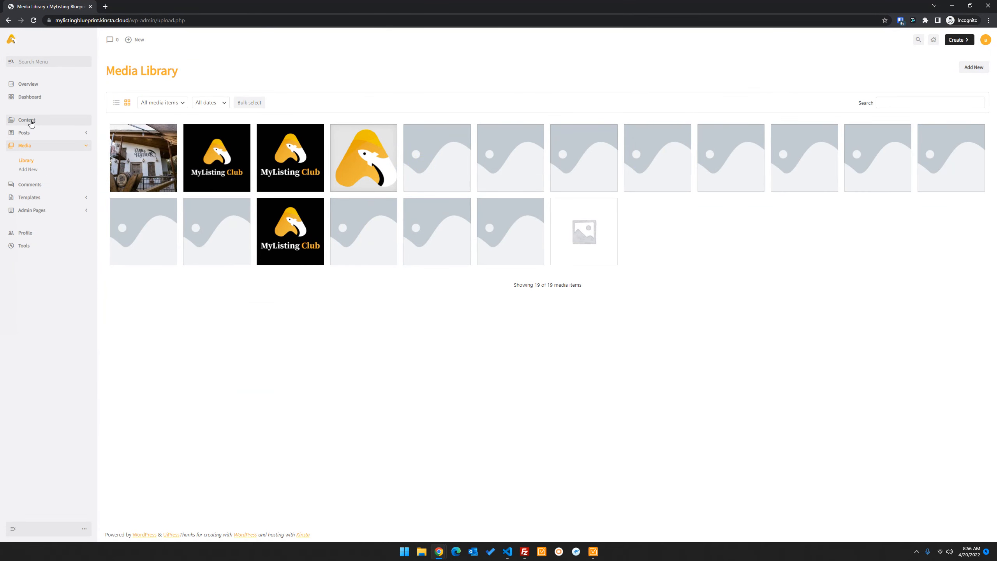
pyautogui.click(33, 20)
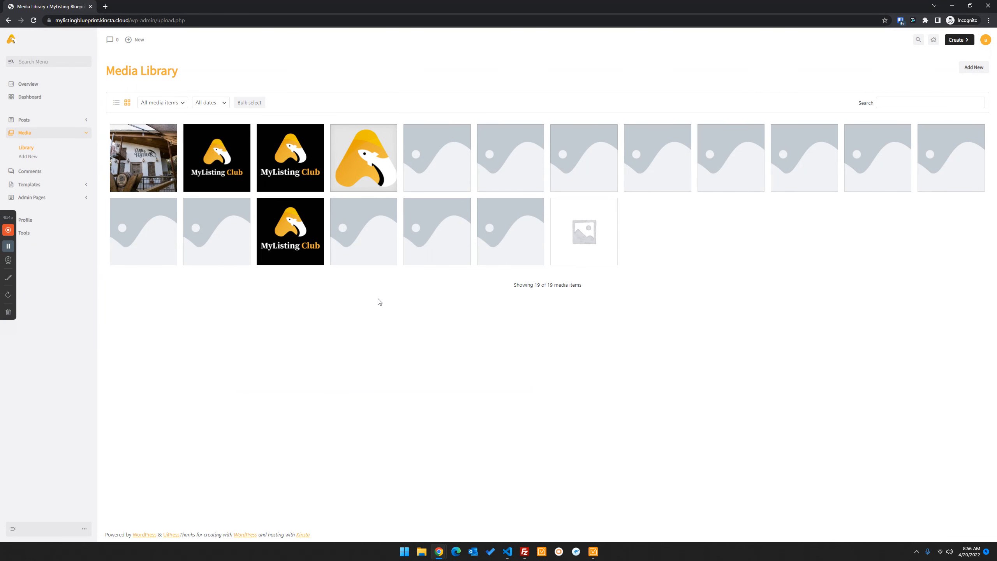
pyautogui.click(207, 342)
pyautogui.click(223, 351)
pyautogui.click(235, 350)
pyautogui.click(235, 350)
pyautogui.click(181, 364)
pyautogui.click(890, 149)
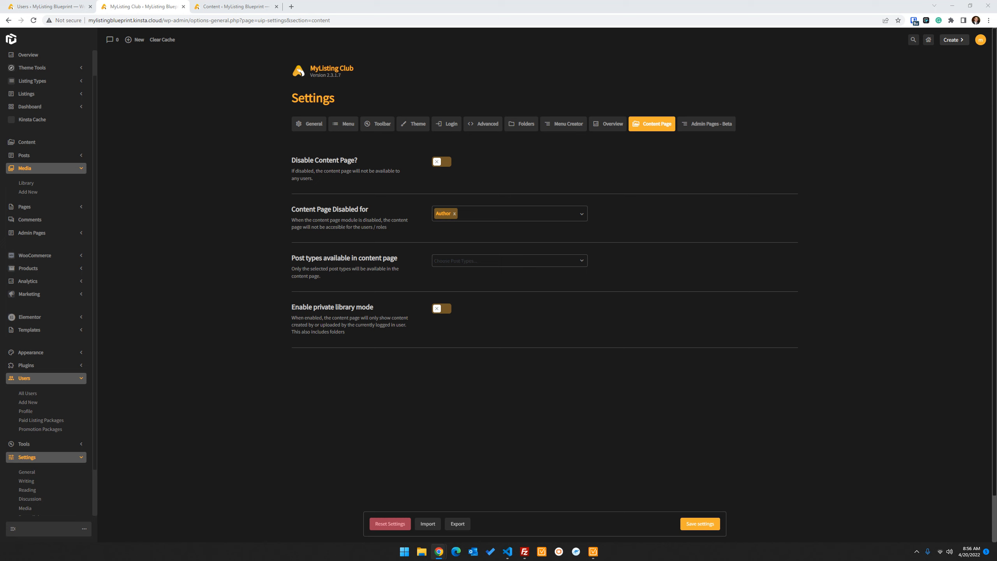
pyautogui.click(469, 427)
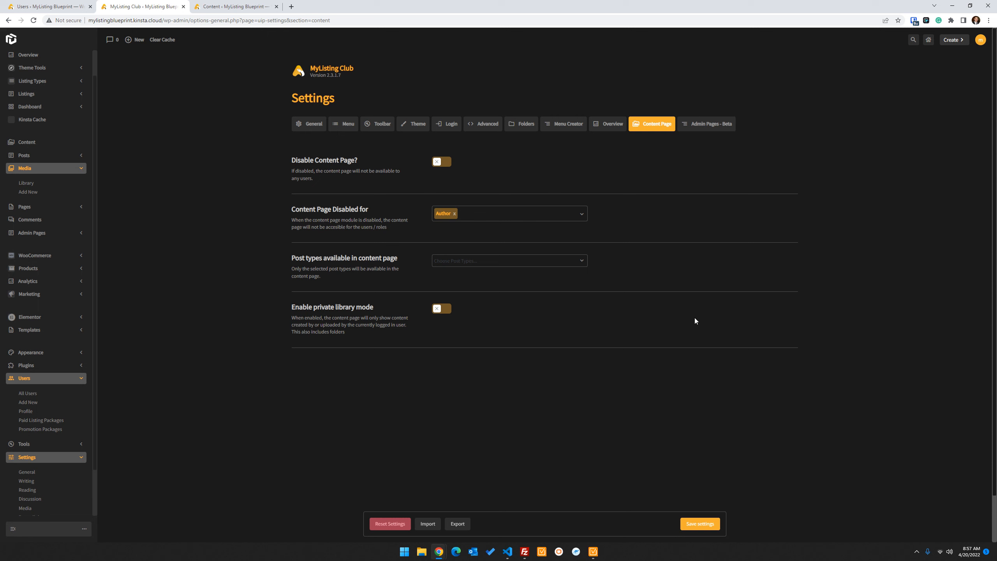
# - In the Admin Pages - Beta settings, add the Administrator role to "Who can edit and create admin pages?" and save
pyautogui.click(708, 132)
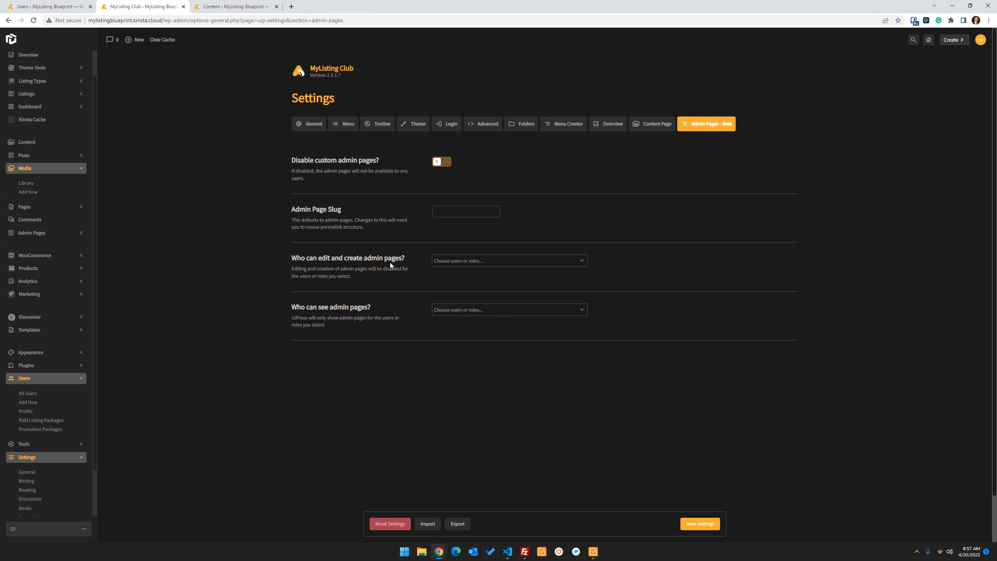
pyautogui.click(471, 260)
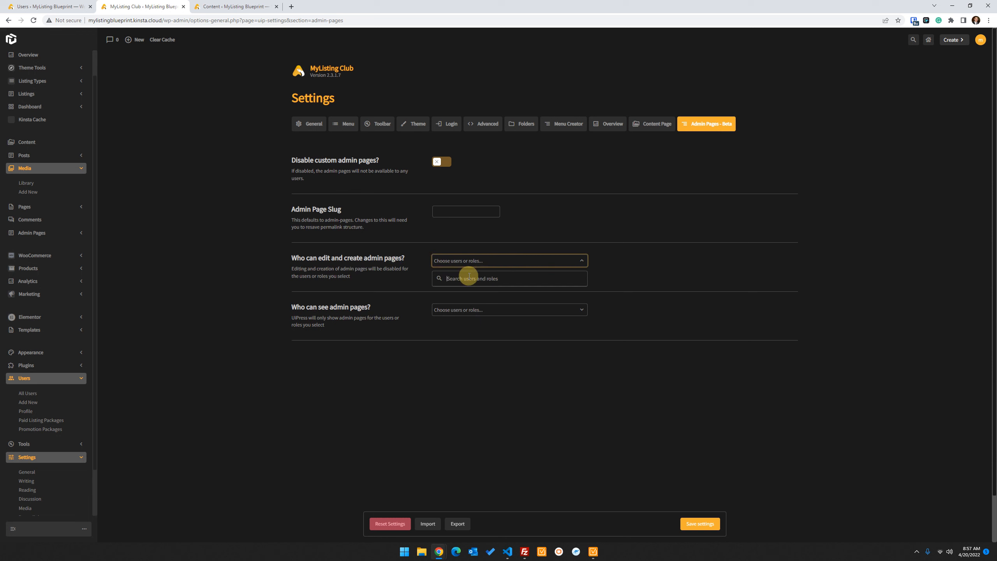
pyautogui.write('admin')
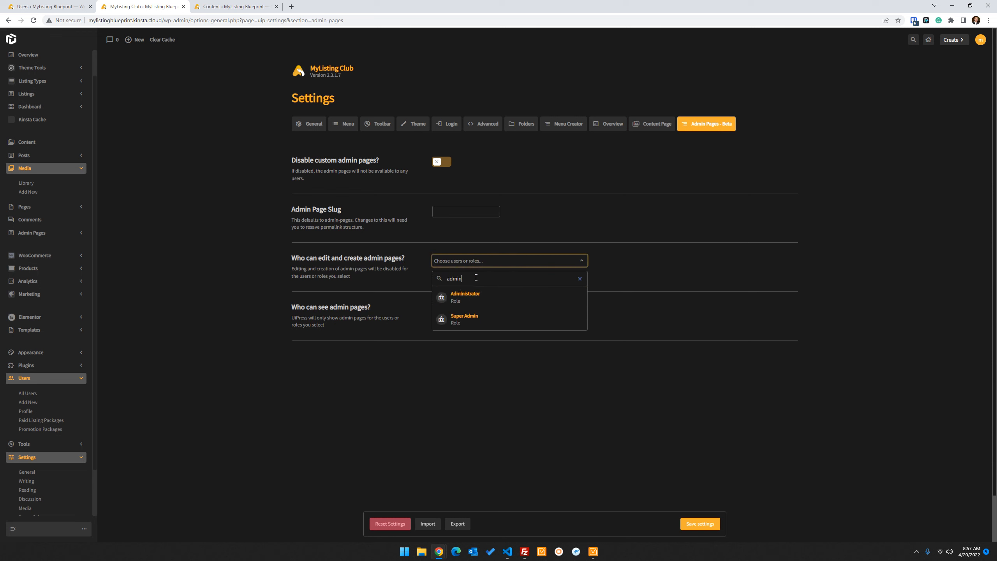
pyautogui.click(493, 301)
pyautogui.click(374, 418)
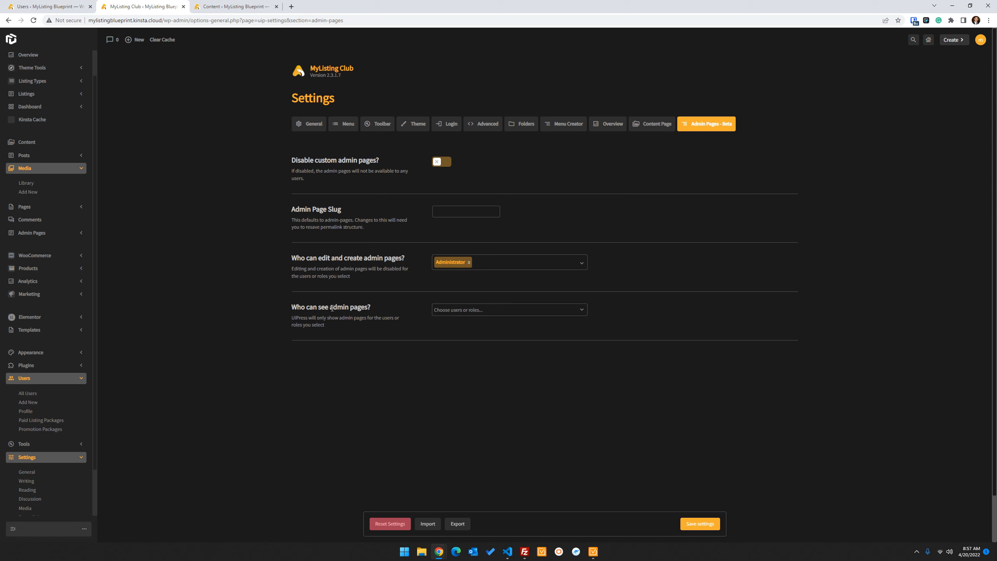
pyautogui.tripleClick(295, 322)
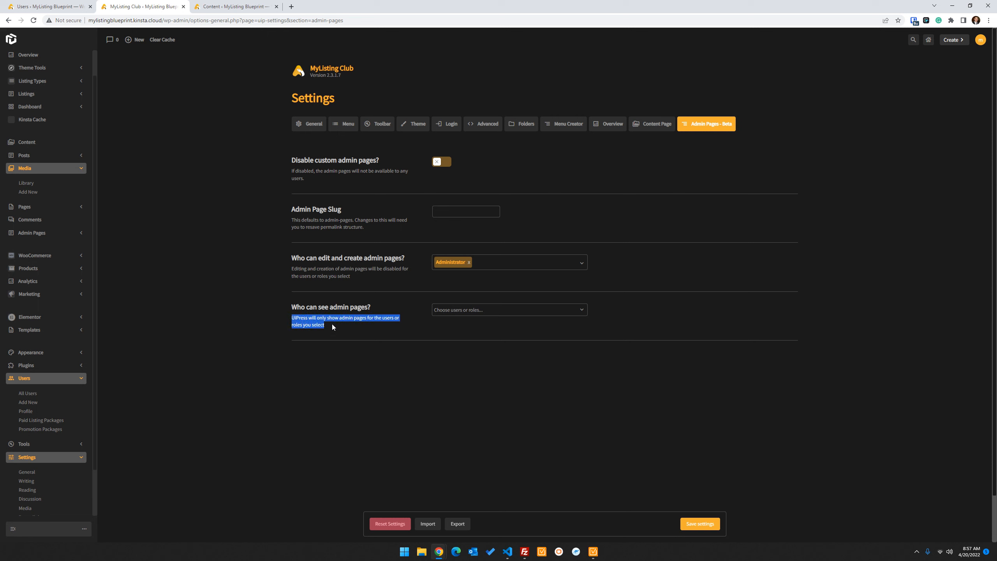
pyautogui.click(312, 324)
pyautogui.click(701, 528)
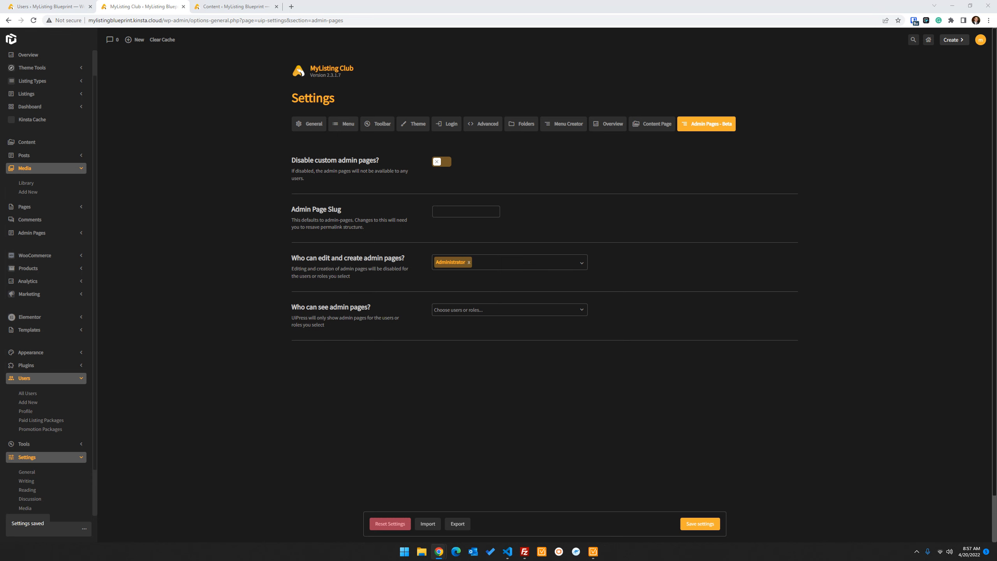
# - Bring the author's incognito window into view to check its admin menu, and move it back out of the way
pyautogui.moveTo(996, 18); pyautogui.dragTo(192, 94)
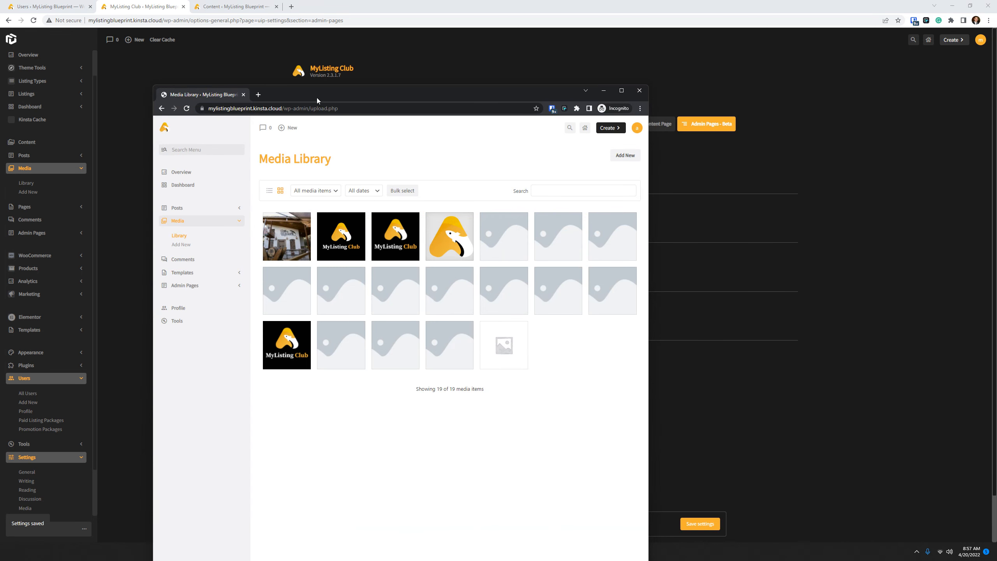
pyautogui.moveTo(317, 98); pyautogui.dragTo(996, 98)
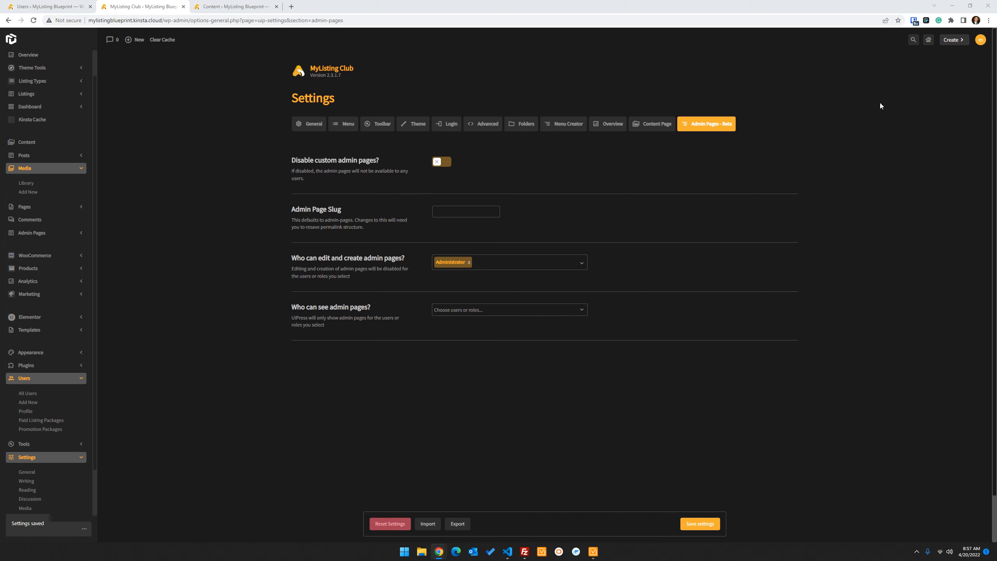
pyautogui.scroll(-1, 36, 434)
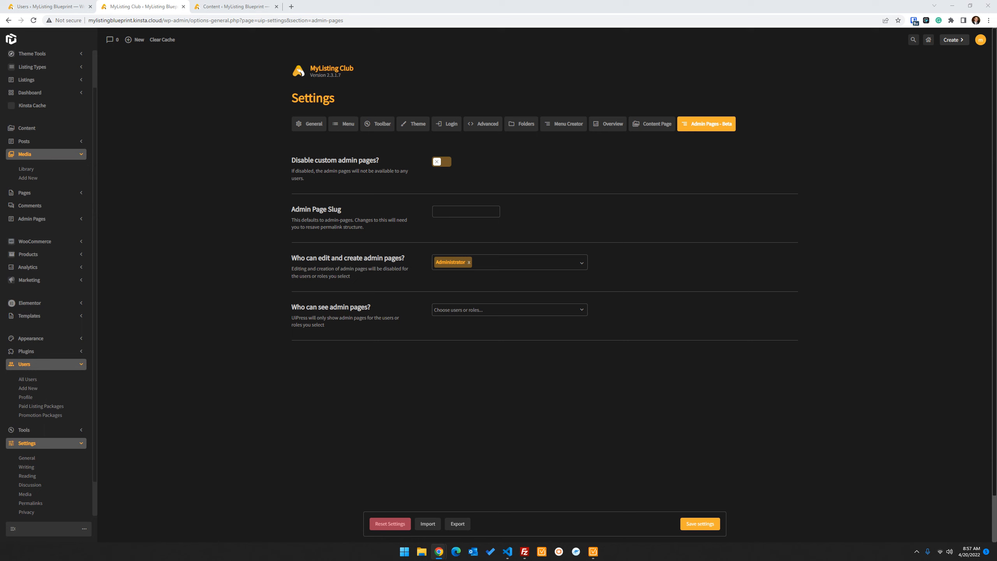
# - Add the Administrator and Editor roles to "Who can see admin pages?"
pyautogui.click(473, 312)
pyautogui.click(469, 328)
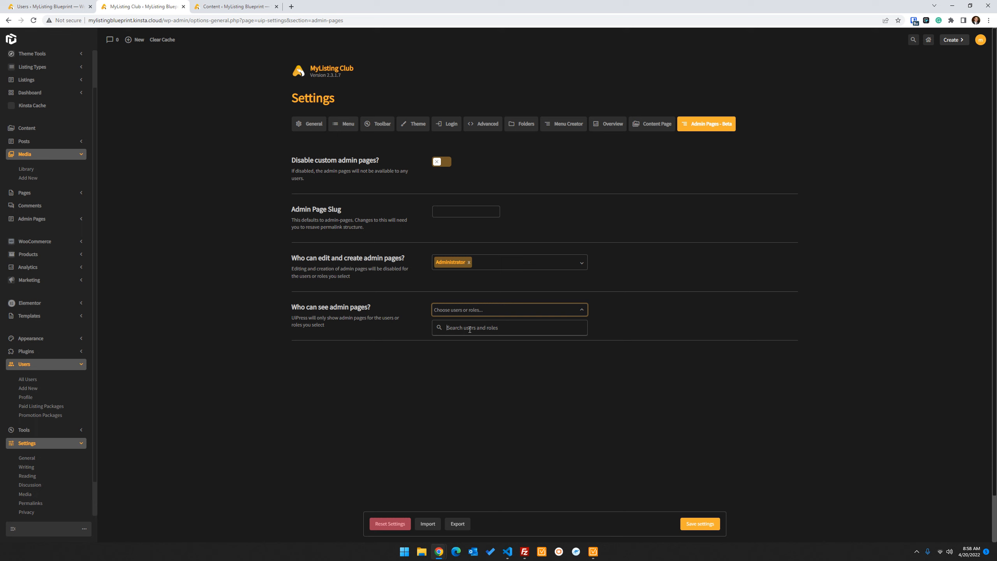
pyautogui.write('adm')
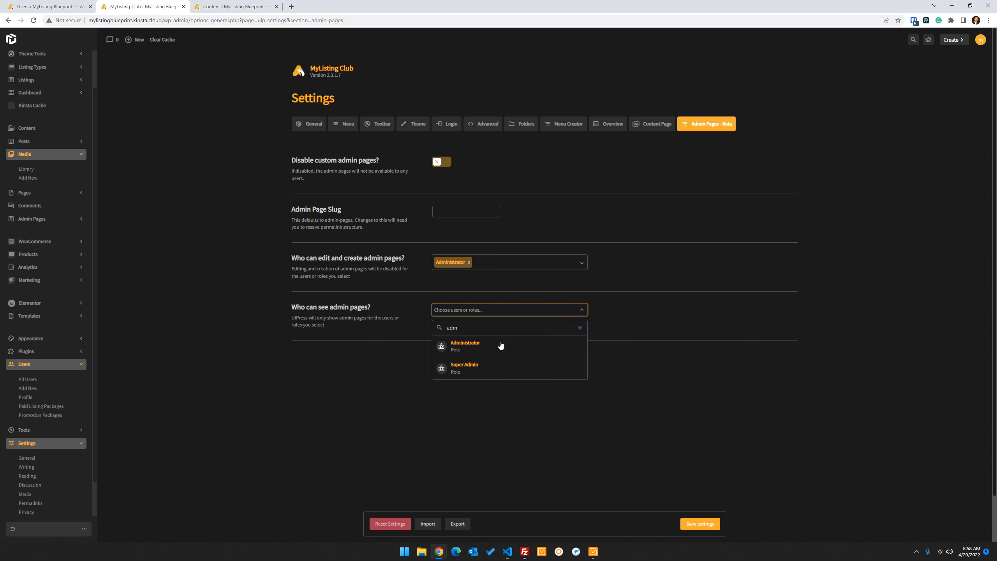
pyautogui.click(501, 345)
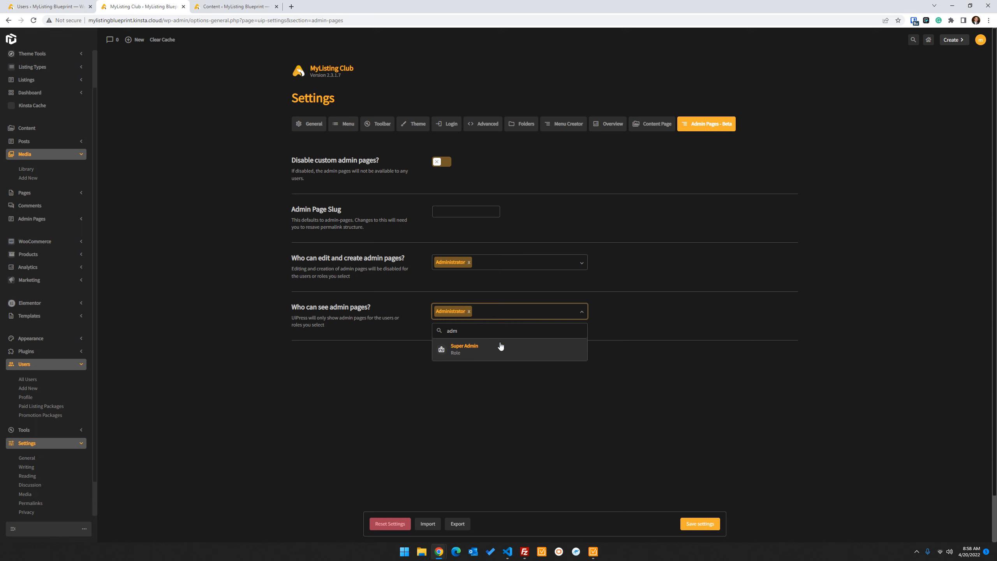
pyautogui.click(519, 314)
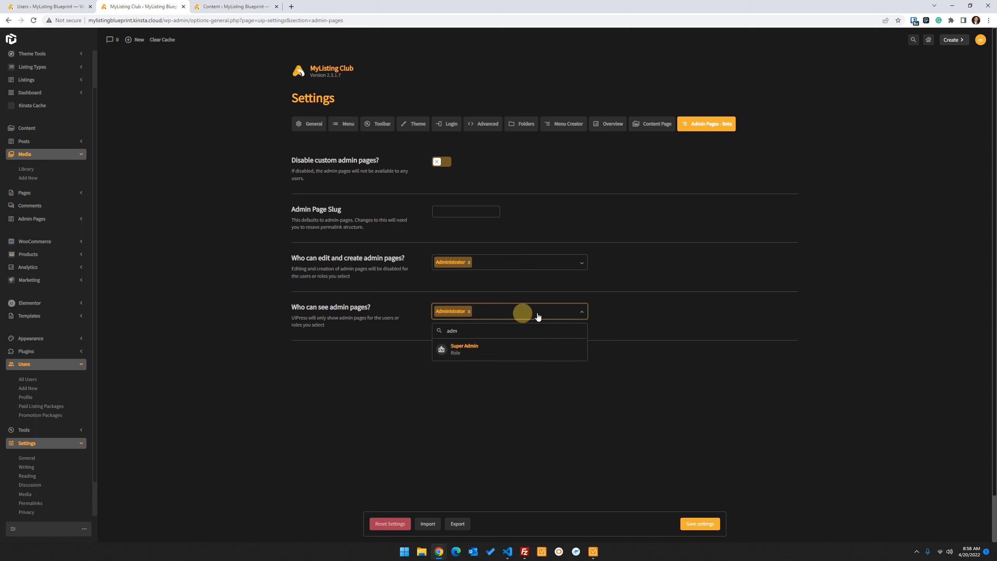
pyautogui.doubleClick(513, 330)
pyautogui.press('BackSpace')
pyautogui.write('edi')
pyautogui.click(497, 344)
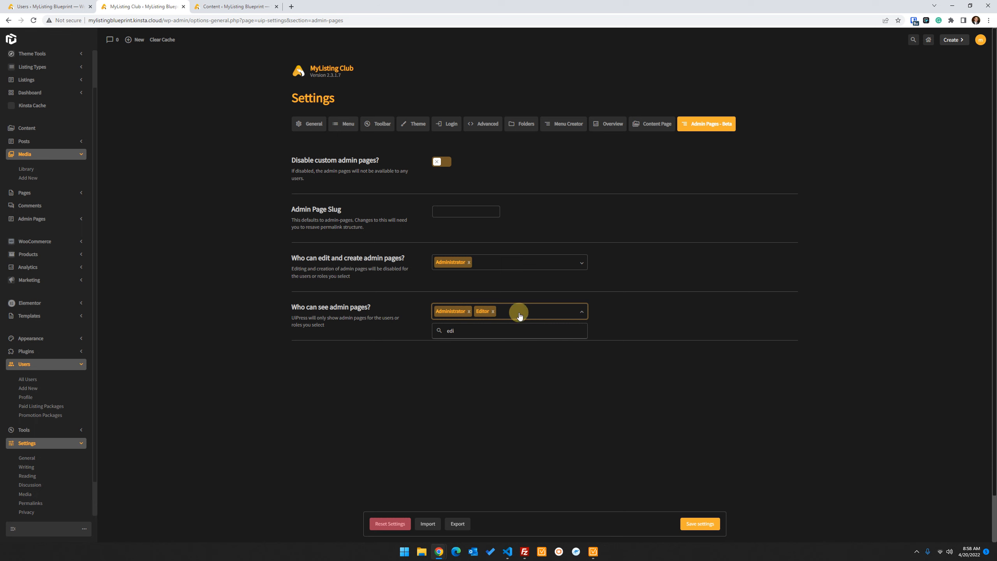
# - Add the Author role to "Who can see admin pages?" and save the settings
pyautogui.click(486, 332)
pyautogui.press('BackSpace')
pyautogui.press('BackSpace')
pyautogui.press('BackSpace')
pyautogui.write('au')
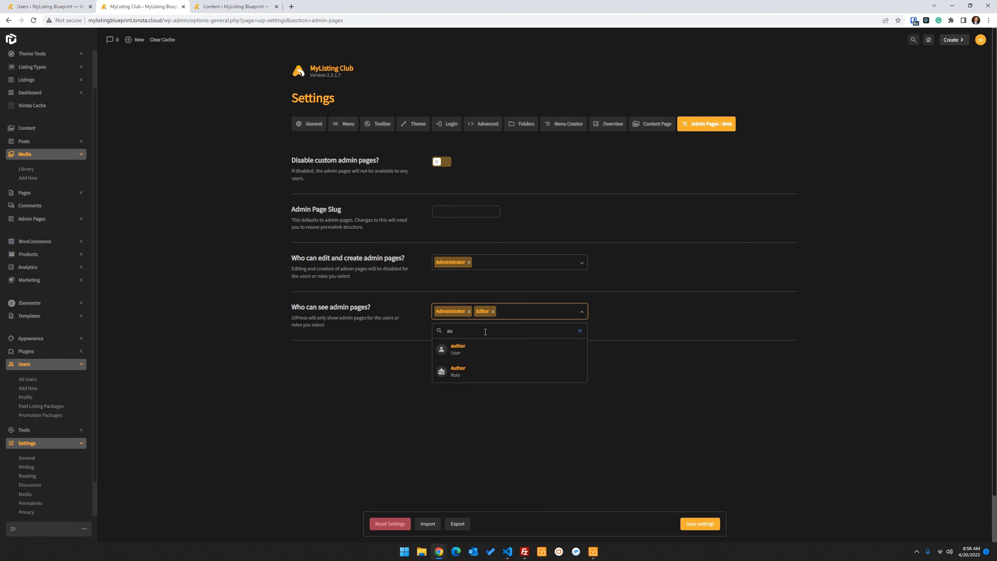
pyautogui.click(462, 368)
pyautogui.click(614, 421)
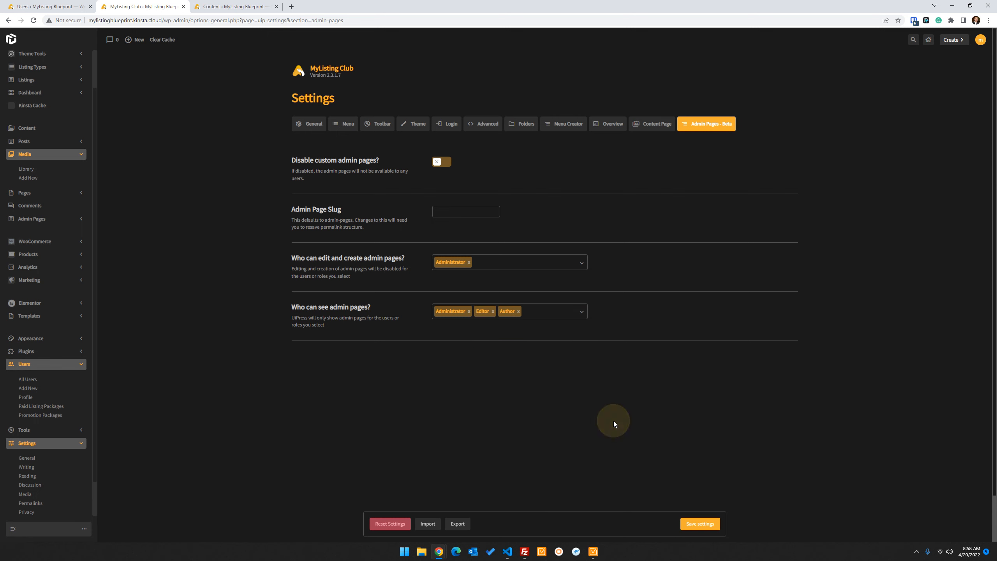
pyautogui.click(699, 526)
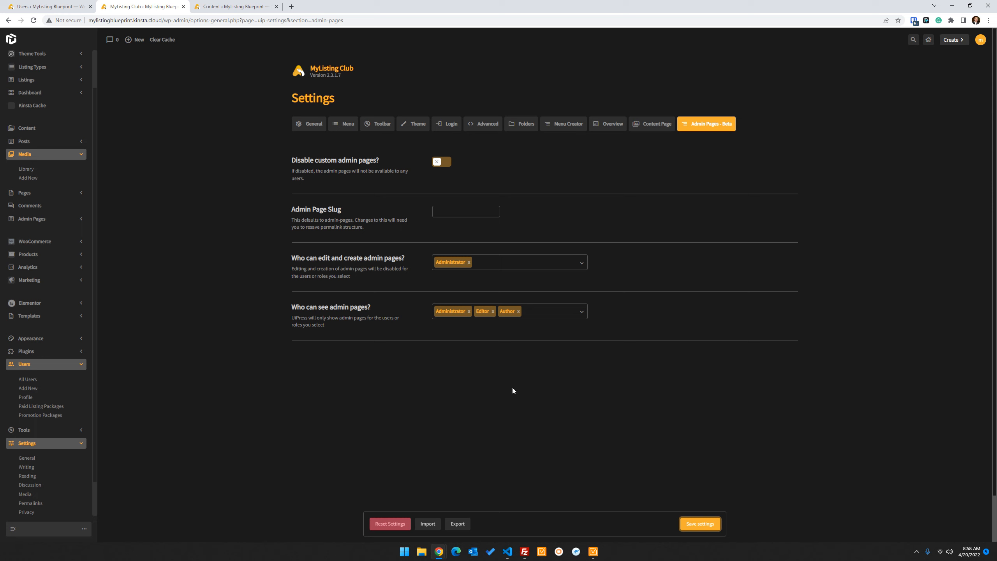
# - Open the Menu Creator and create a first admin menu
pyautogui.scroll(-1, 16, 354)
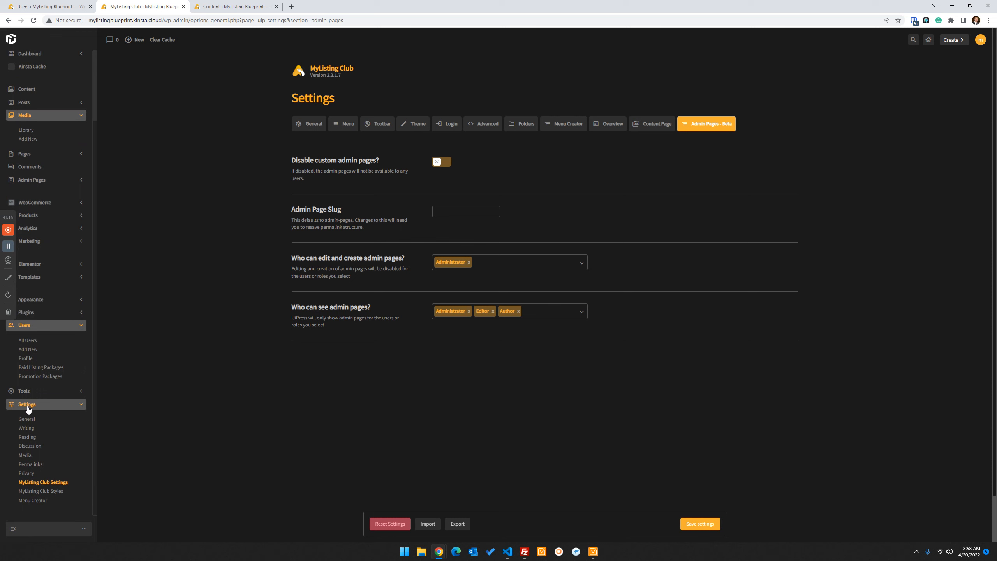
pyautogui.click(37, 504)
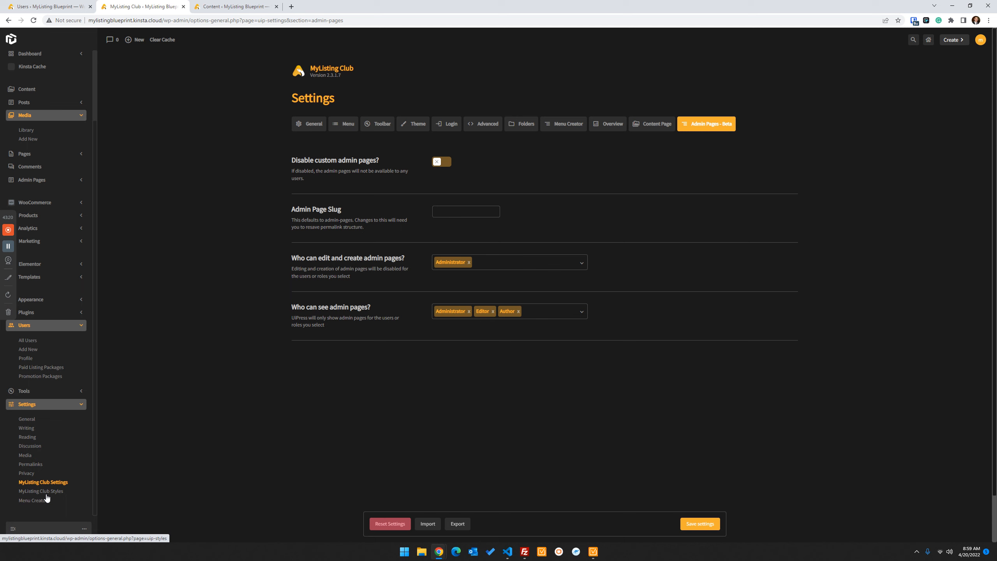
pyautogui.click(41, 501)
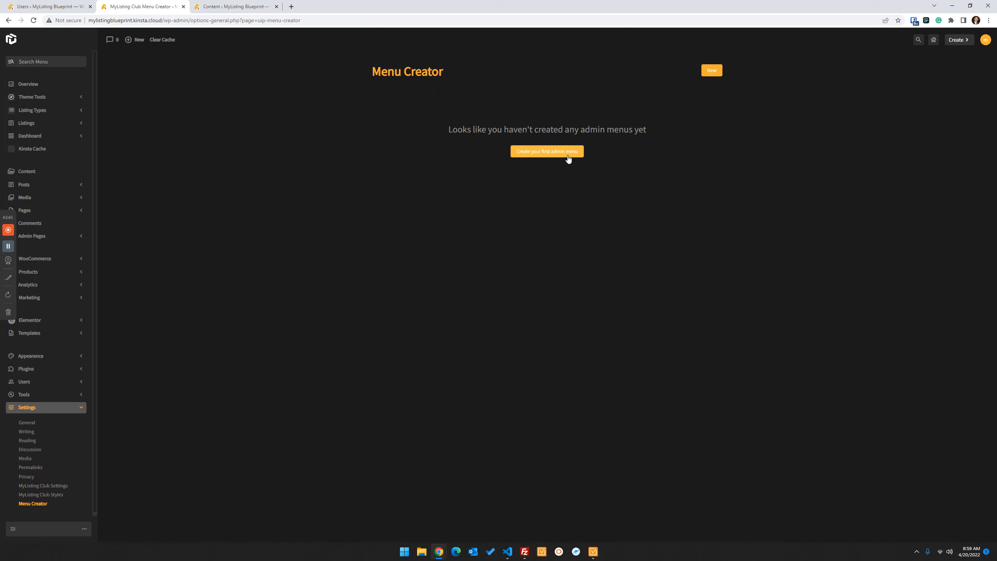
pyautogui.click(555, 157)
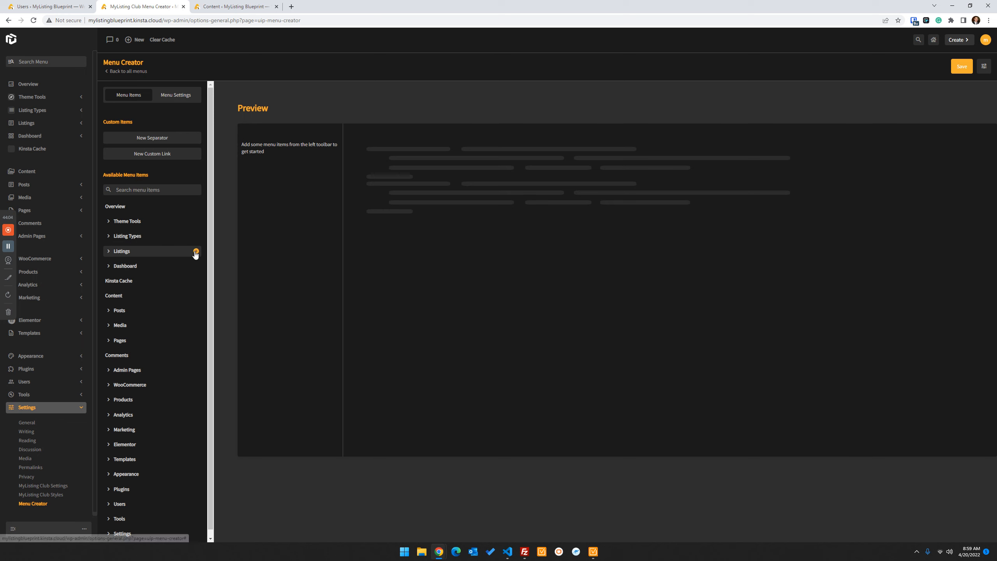
# - Check the Listings sub-items, and add Listings, Posts, Media and Pages to the custom admin menu
pyautogui.click(108, 252)
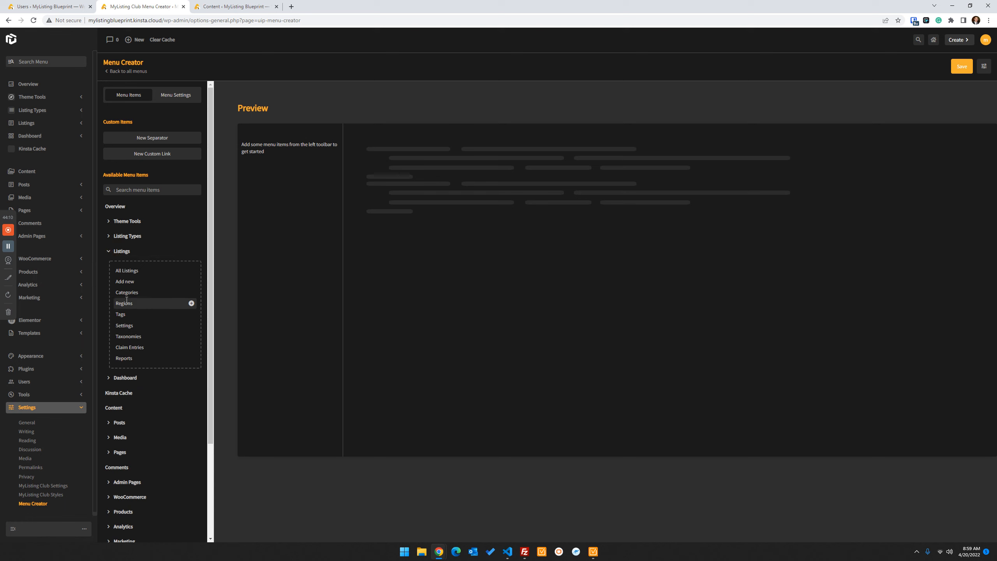
pyautogui.click(108, 252)
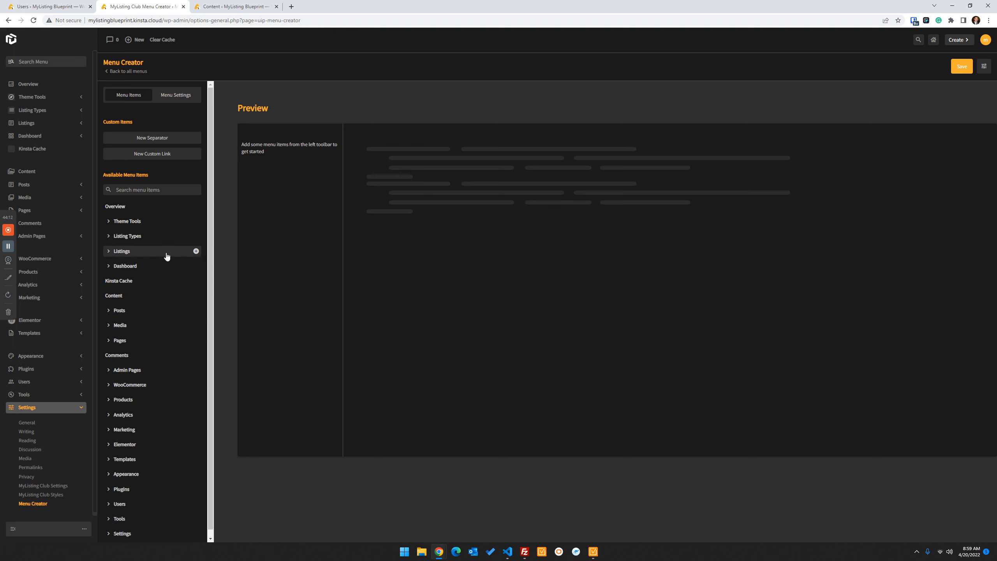
pyautogui.click(196, 252)
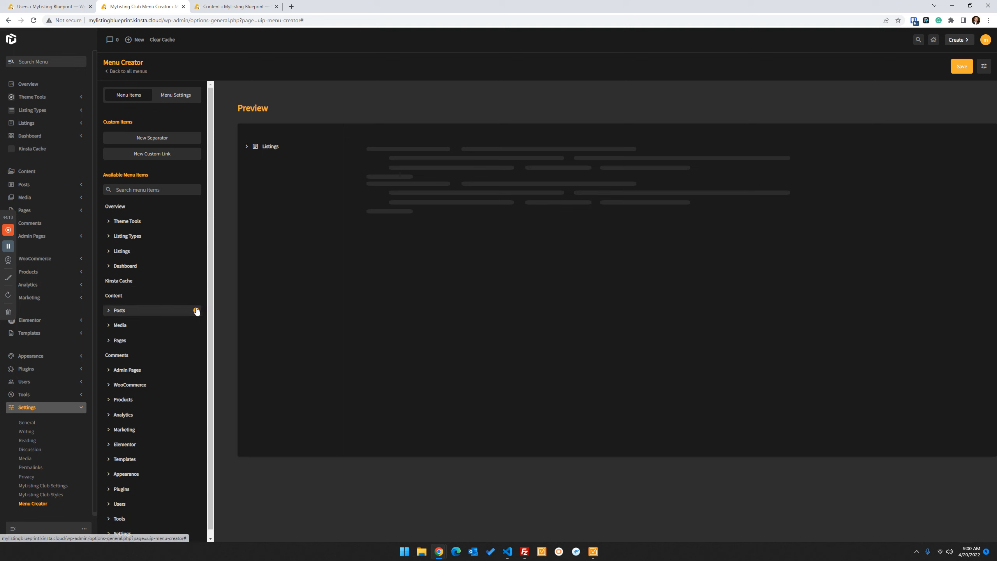
pyautogui.click(196, 310)
pyautogui.click(196, 326)
pyautogui.click(196, 340)
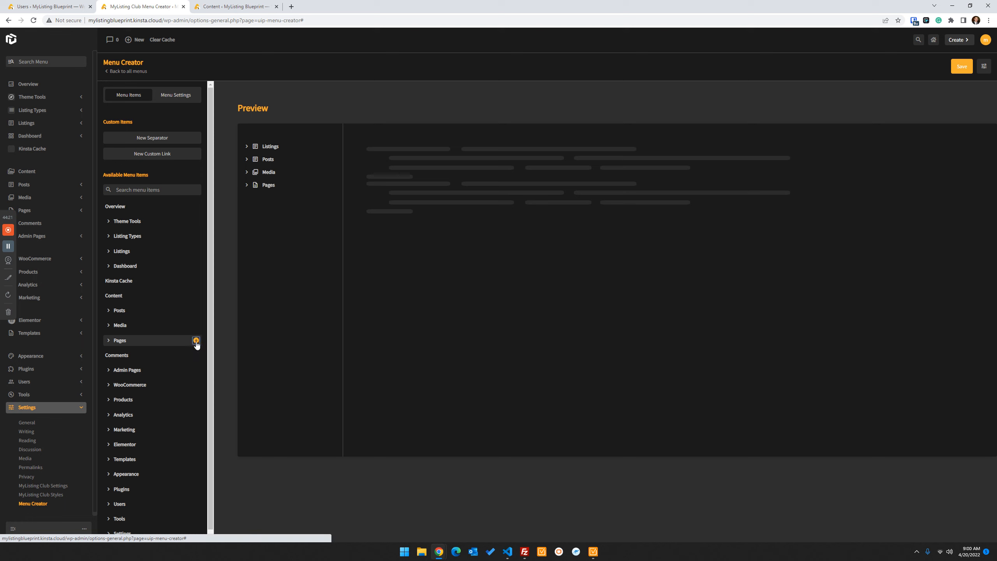
# - Add Templates to the custom admin menu and save the menu
pyautogui.scroll(-1, 156, 390)
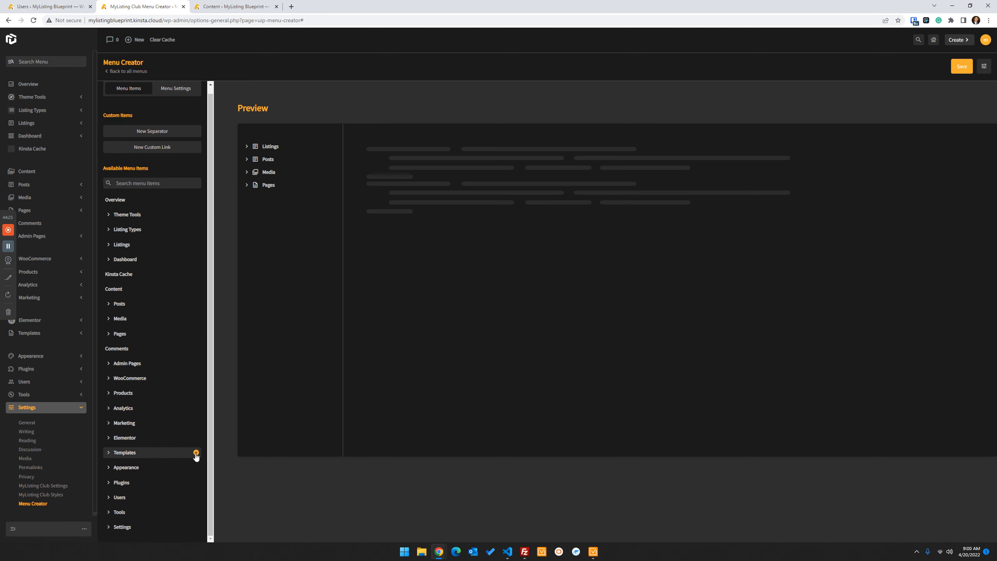
pyautogui.click(196, 453)
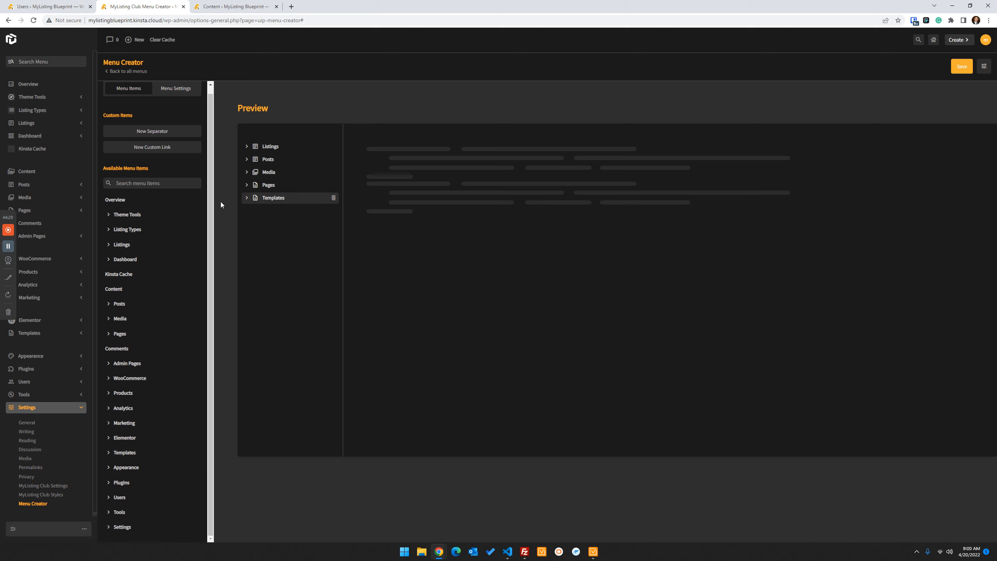
pyautogui.click(962, 67)
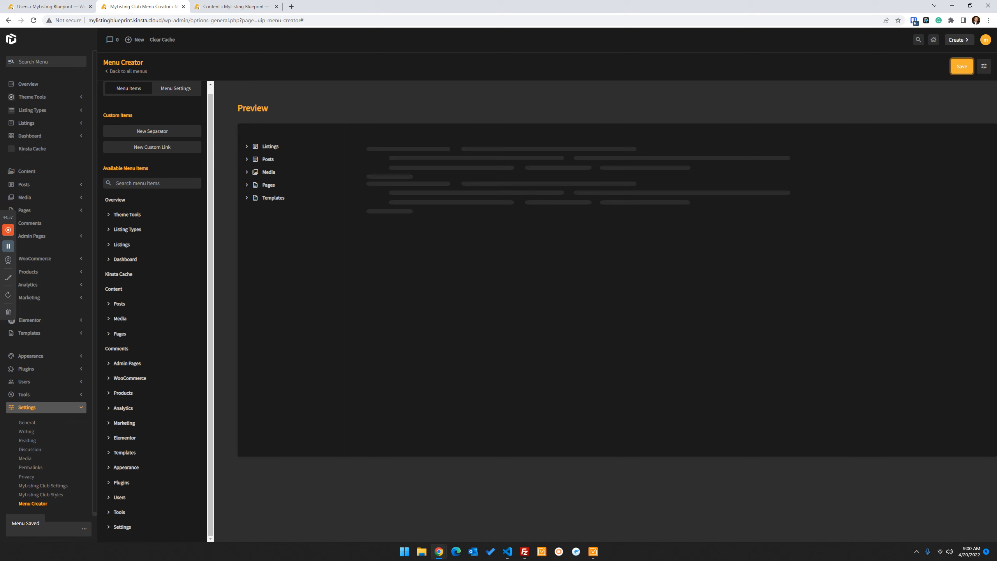
# - Open the custom admin menu's settings and name the menu "Editor Menu"
pyautogui.click(985, 68)
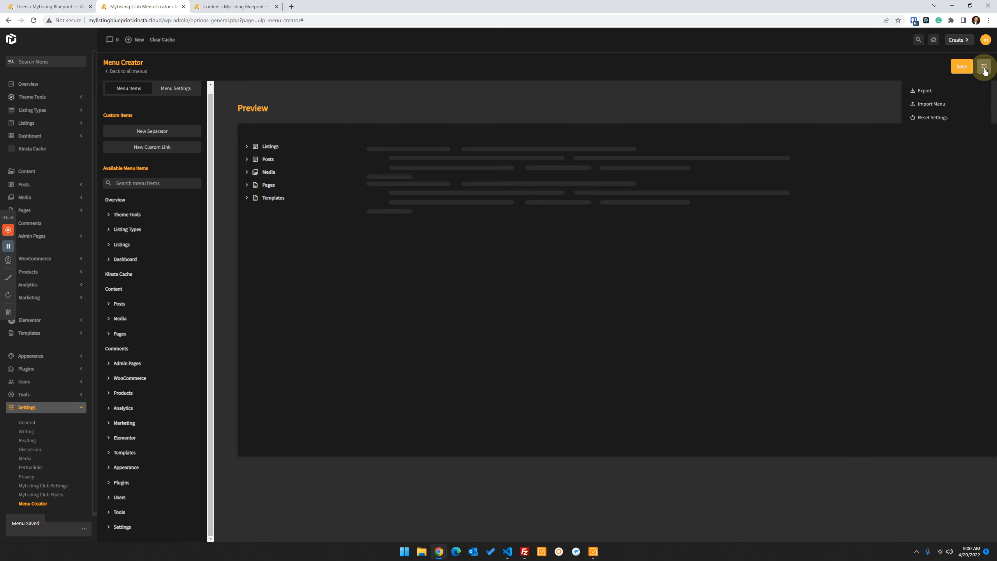
pyautogui.click(961, 238)
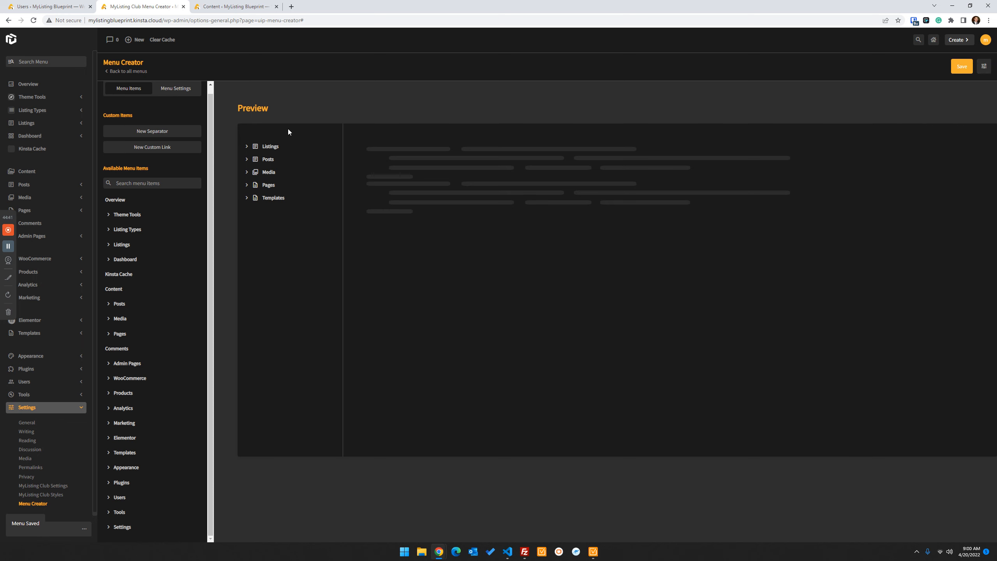
pyautogui.click(177, 94)
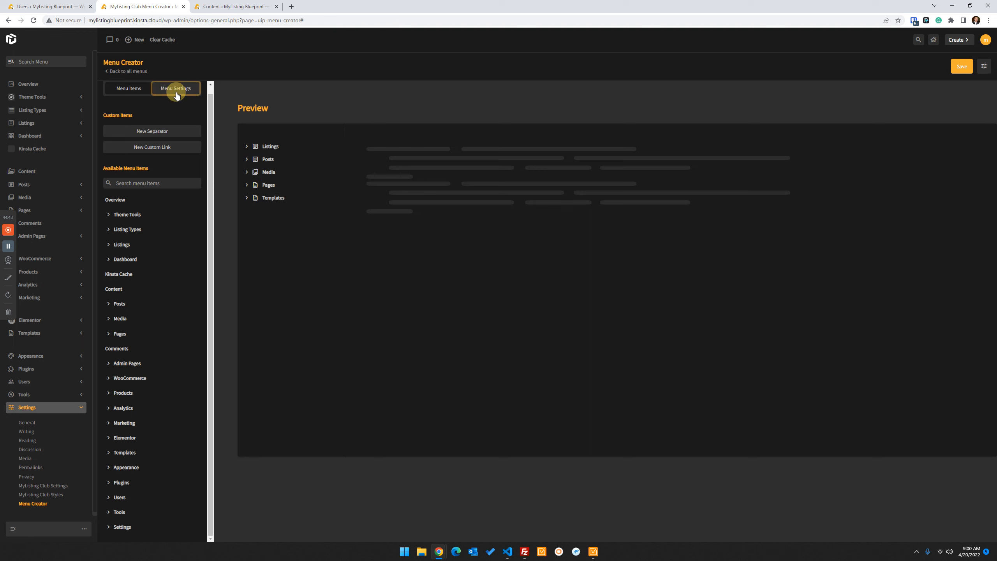
pyautogui.doubleClick(129, 169)
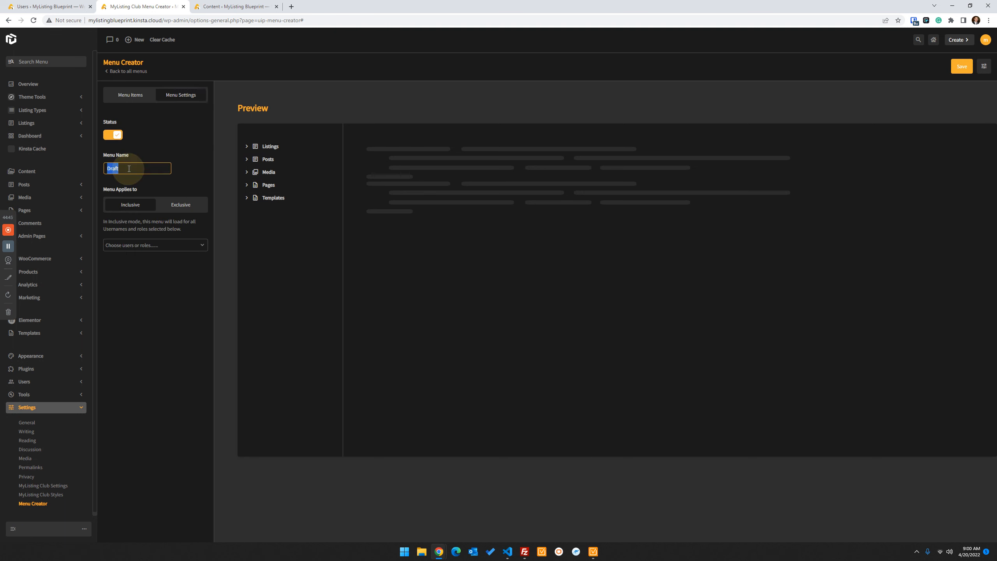
pyautogui.write('Eed')
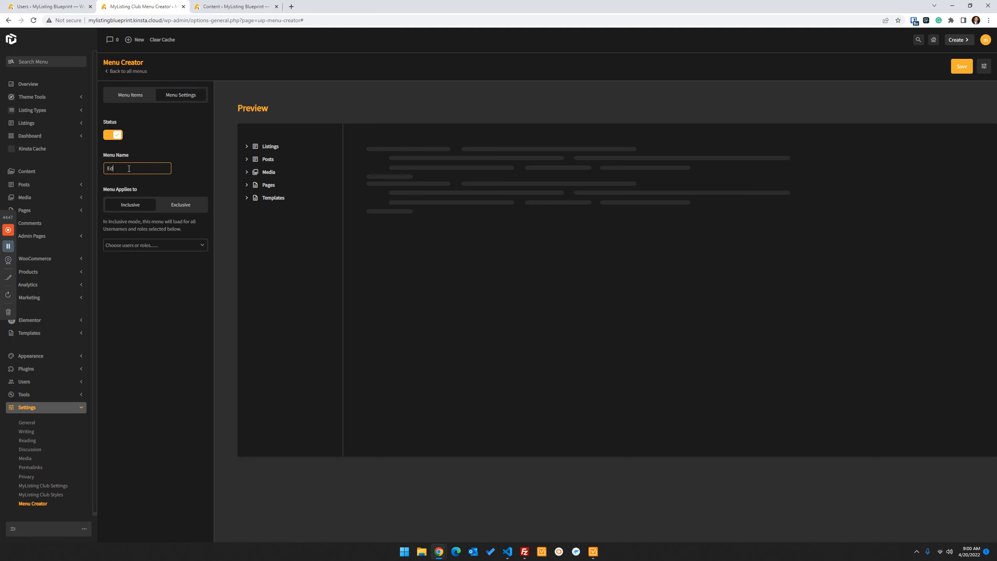
pyautogui.write('tor Menu')
# - Keep the menu in Inclusive mode and apply it to the Editor role
pyautogui.click(132, 205)
pyautogui.click(130, 201)
pyautogui.click(138, 289)
pyautogui.click(144, 244)
pyautogui.click(145, 262)
pyautogui.write('editor')
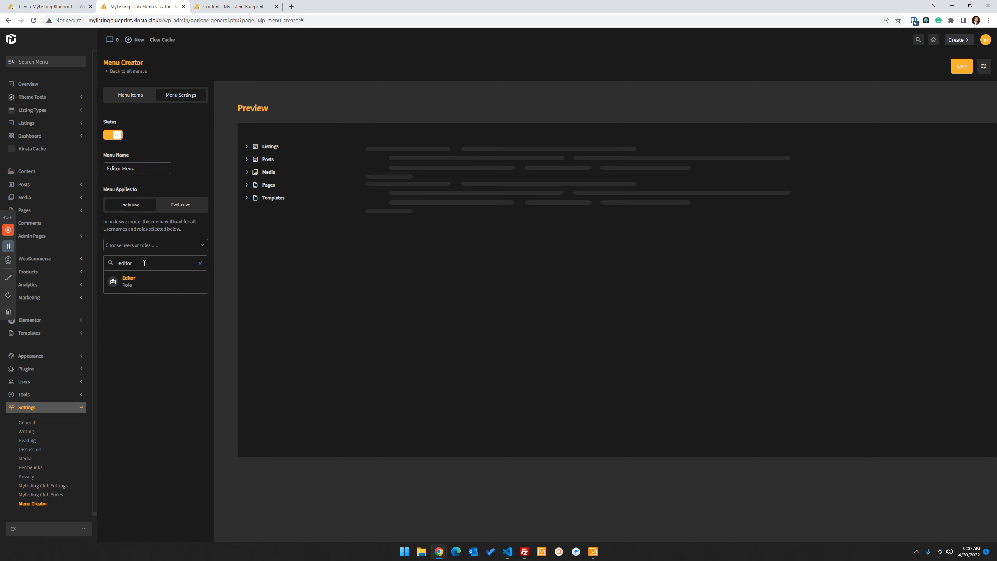
pyautogui.click(163, 282)
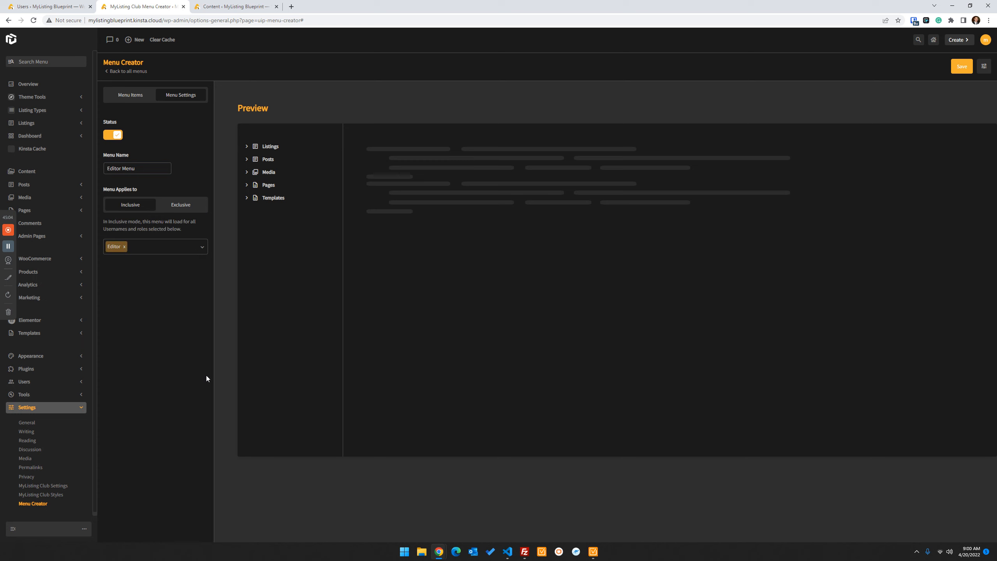
# - Rename the custom menu as "Editors Menu" and save it
pyautogui.doubleClick(113, 169)
pyautogui.write('Author')
pyautogui.press('BackSpace')
pyautogui.press('BackSpace')
pyautogui.press('BackSpace')
pyautogui.press('BackSpace')
pyautogui.press('BackSpace')
pyautogui.press('BackSpace')
pyautogui.write('Editors')
pyautogui.click(160, 312)
pyautogui.click(961, 67)
pyautogui.click(961, 67)
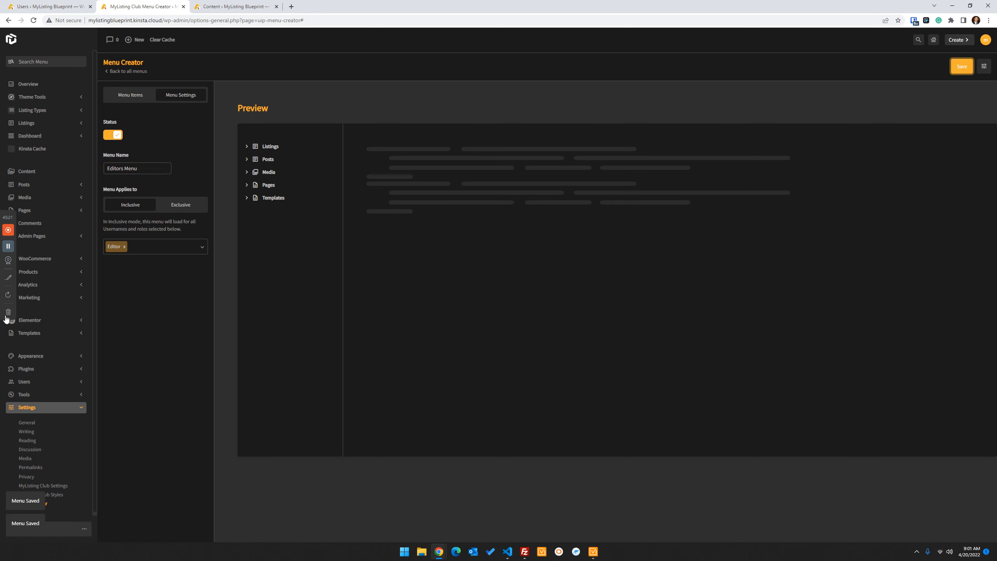
# - Clear the leftover role search and reload the Menu Creator to check the saved menu in the list
pyautogui.click(144, 251)
pyautogui.click(144, 265)
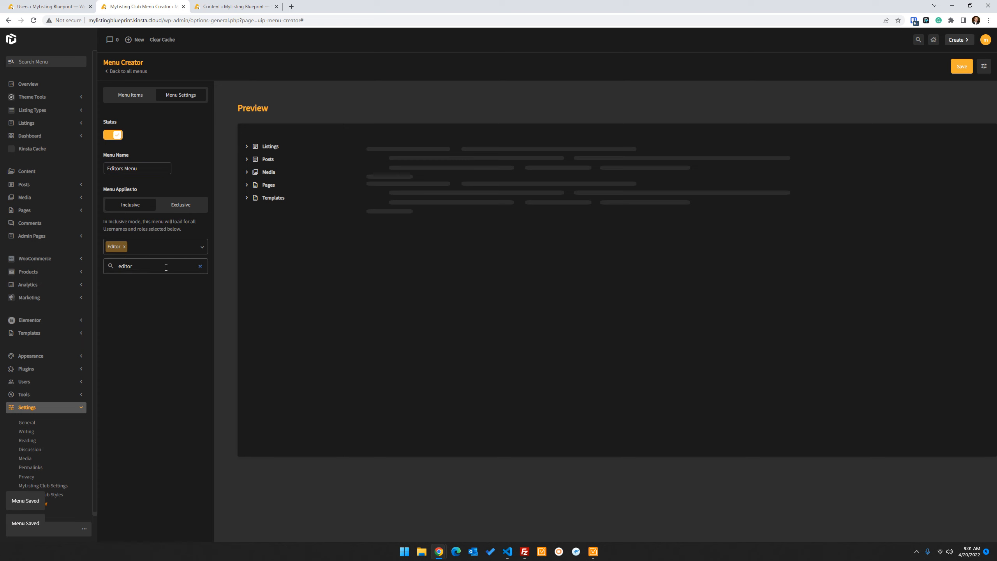
pyautogui.click(200, 267)
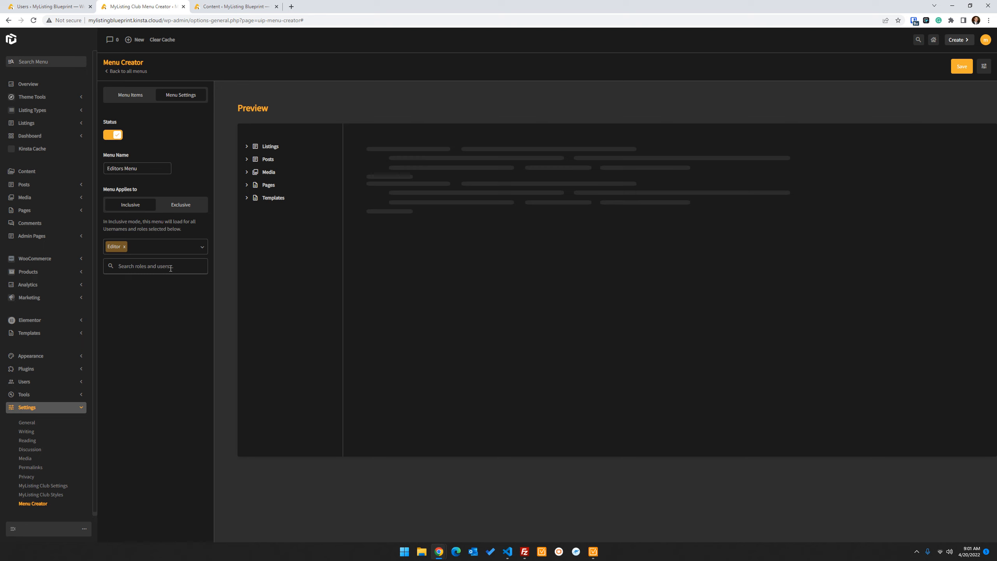
pyautogui.click(33, 20)
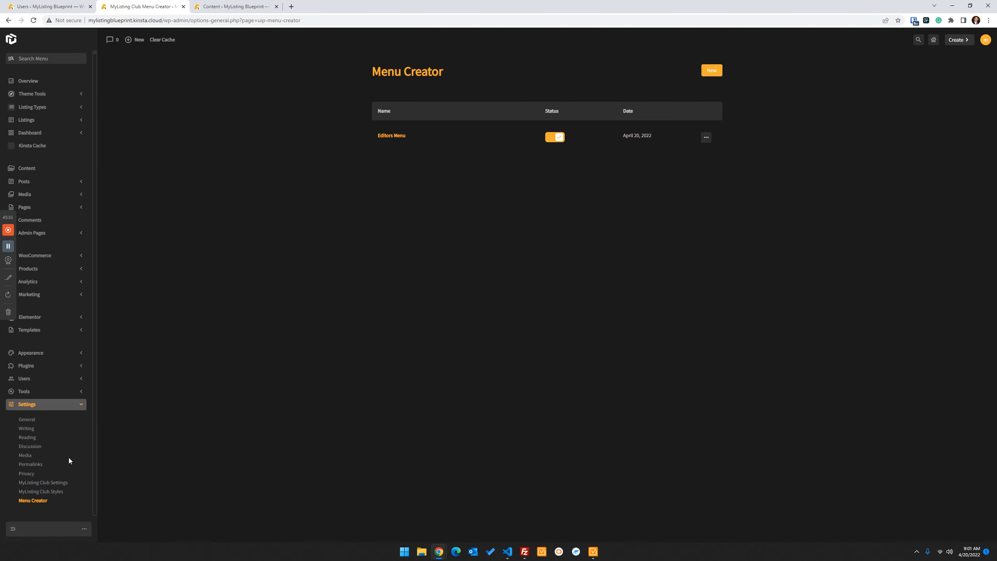
pyautogui.click(81, 405)
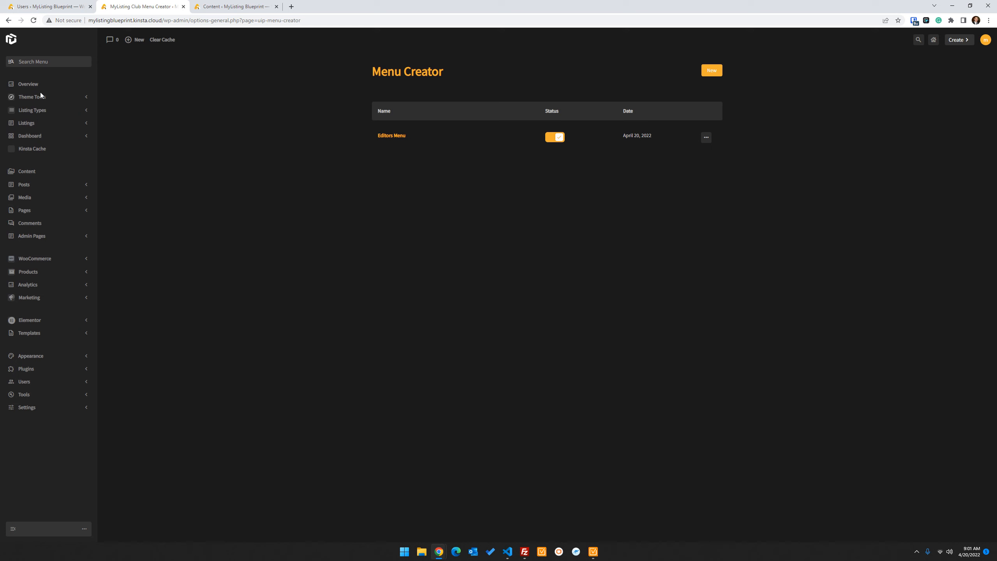
pyautogui.click(223, 411)
# - Open the Editors Menu for editing and rename it as "Authors Menu"
pyautogui.click(707, 137)
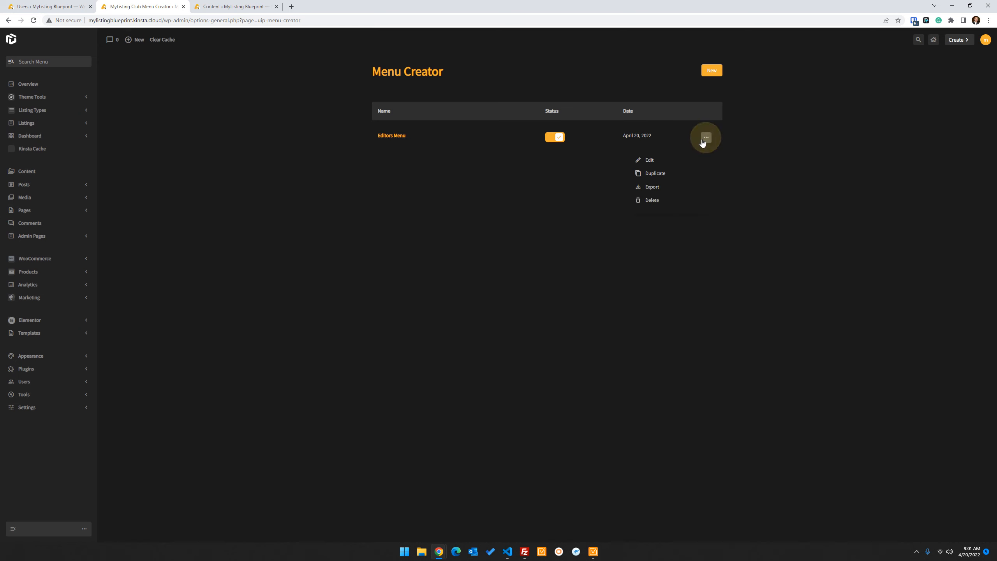
pyautogui.click(670, 161)
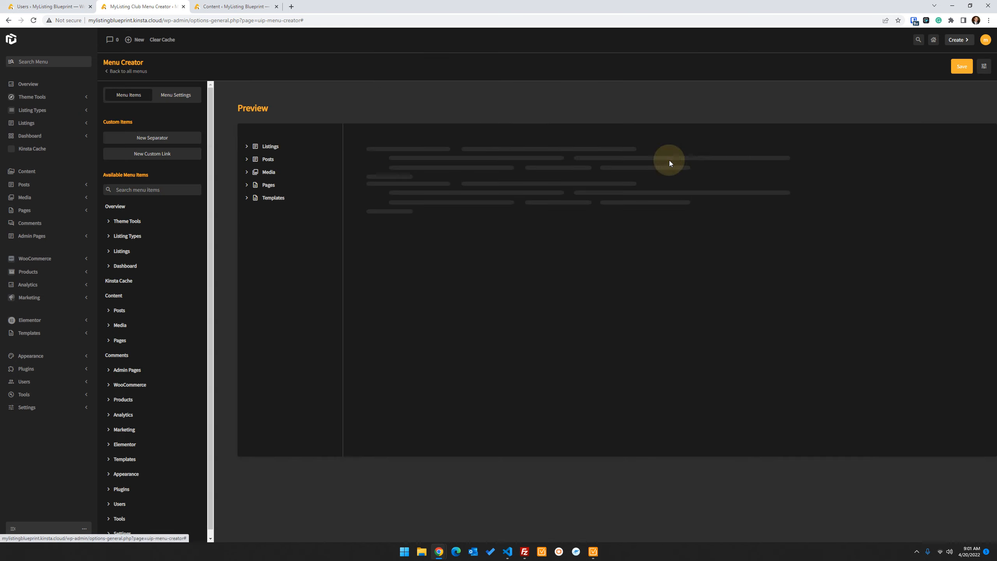
pyautogui.click(176, 95)
pyautogui.doubleClick(118, 169)
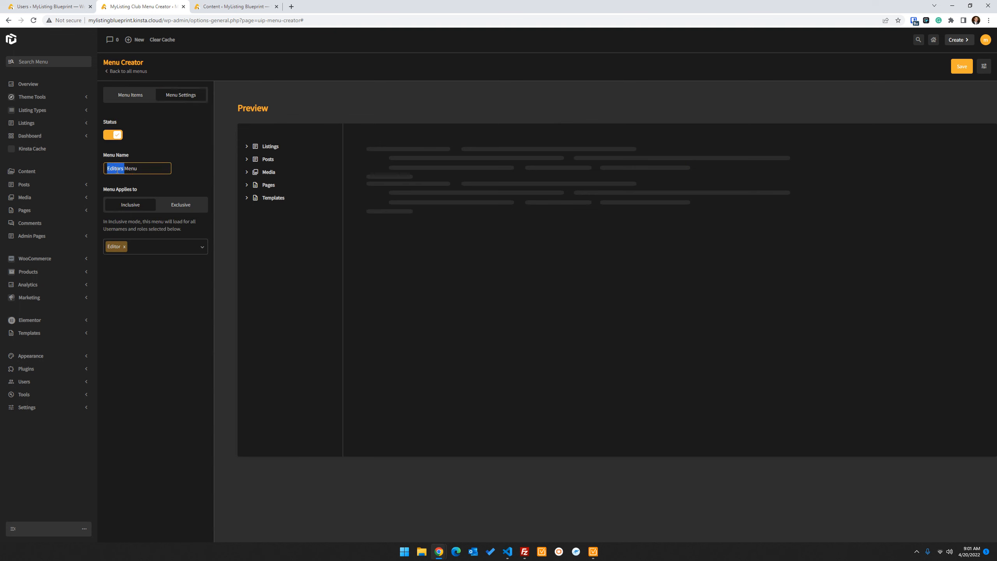
pyautogui.write('Authors')
# - Replace the Editor role with Author in the roles the menu applies to, and save the menu
pyautogui.click(131, 248)
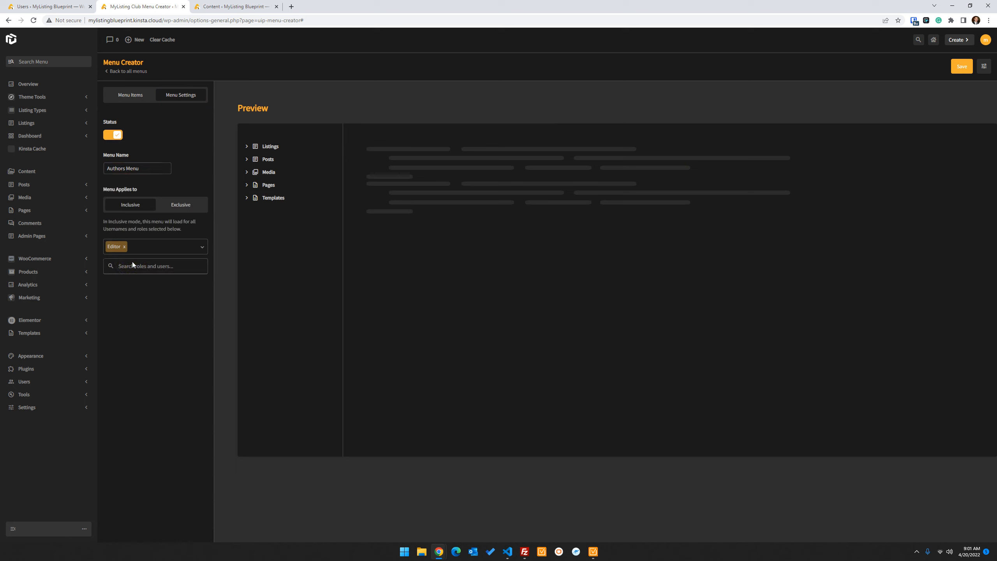
pyautogui.click(140, 263)
pyautogui.write('auth')
pyautogui.click(163, 311)
pyautogui.click(124, 247)
pyautogui.click(131, 365)
pyautogui.click(962, 66)
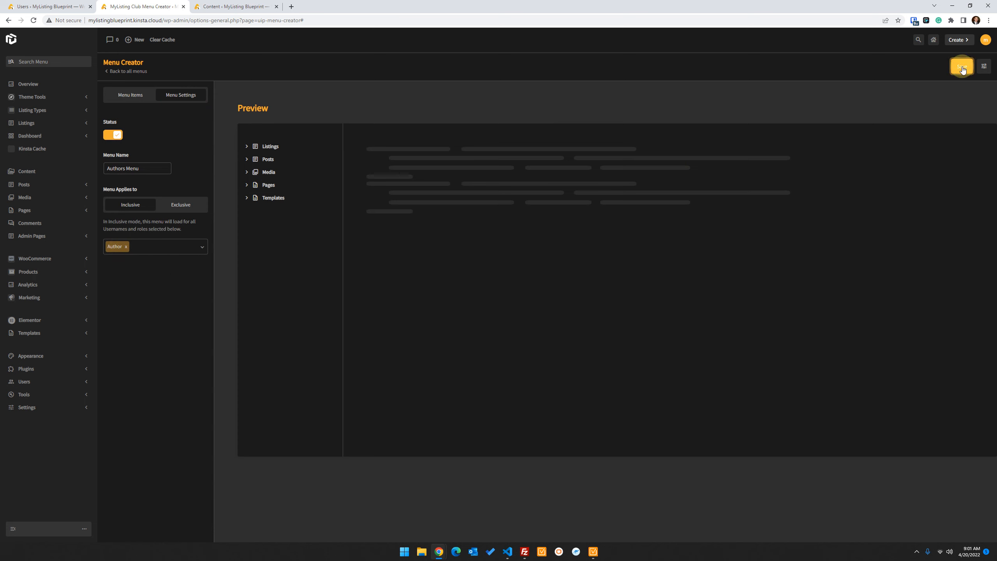
# - Reload the Menu Creator and the author's incognito session, and check the custom admin menu there
pyautogui.click(34, 20)
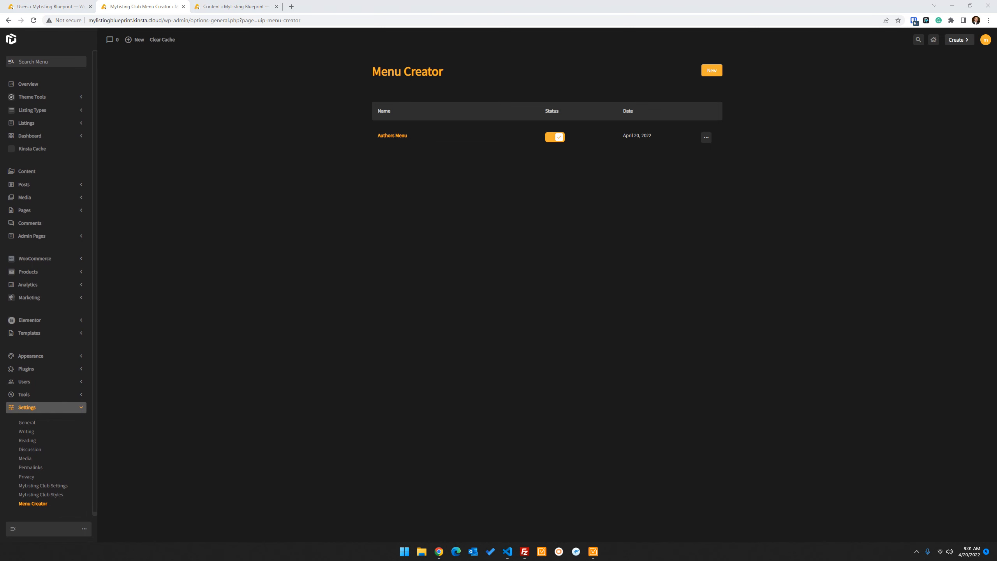
pyautogui.moveTo(0, 89); pyautogui.dragTo(383, 87)
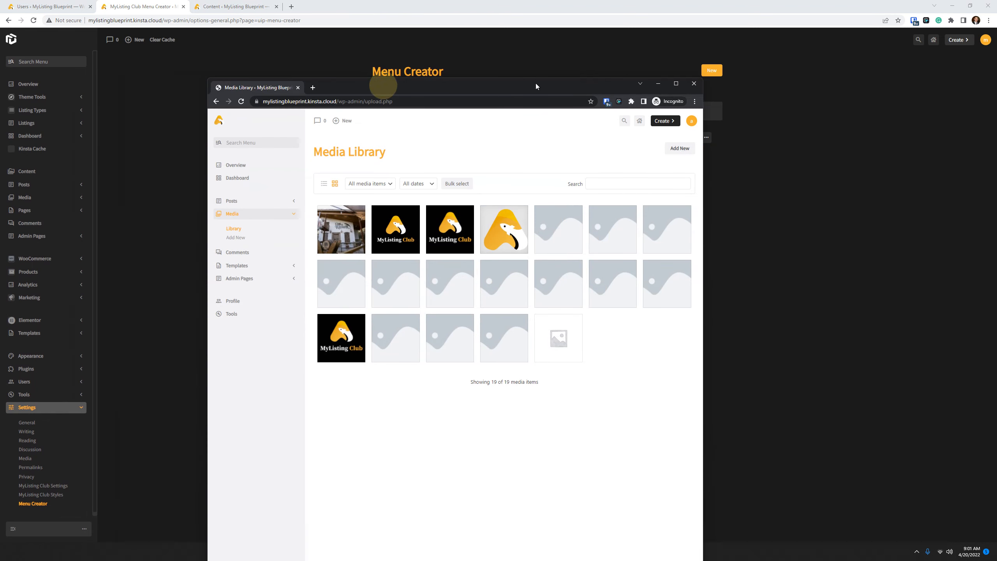
pyautogui.click(677, 84)
pyautogui.click(205, 312)
pyautogui.click(33, 20)
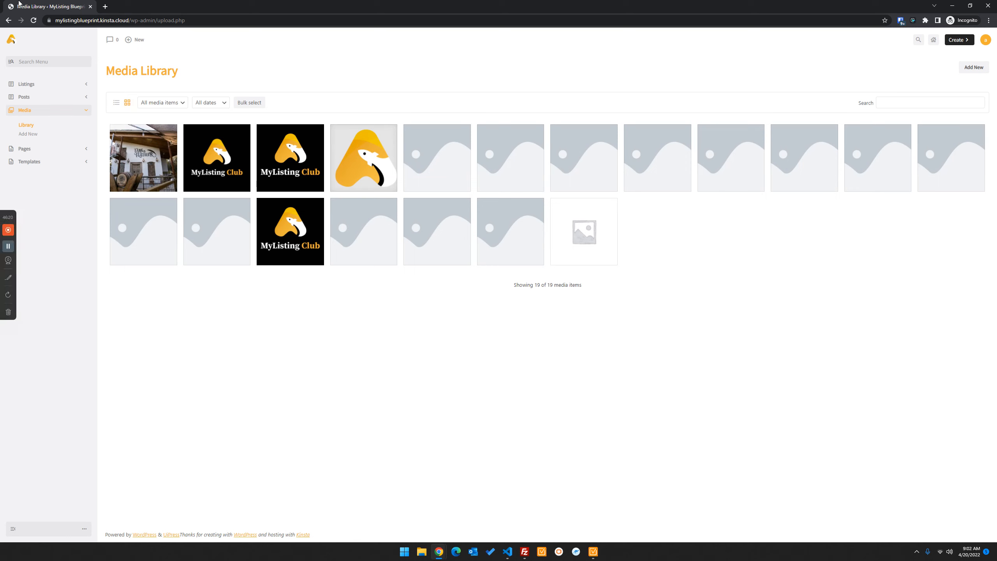
pyautogui.moveTo(30, 6); pyautogui.dragTo(996, 79)
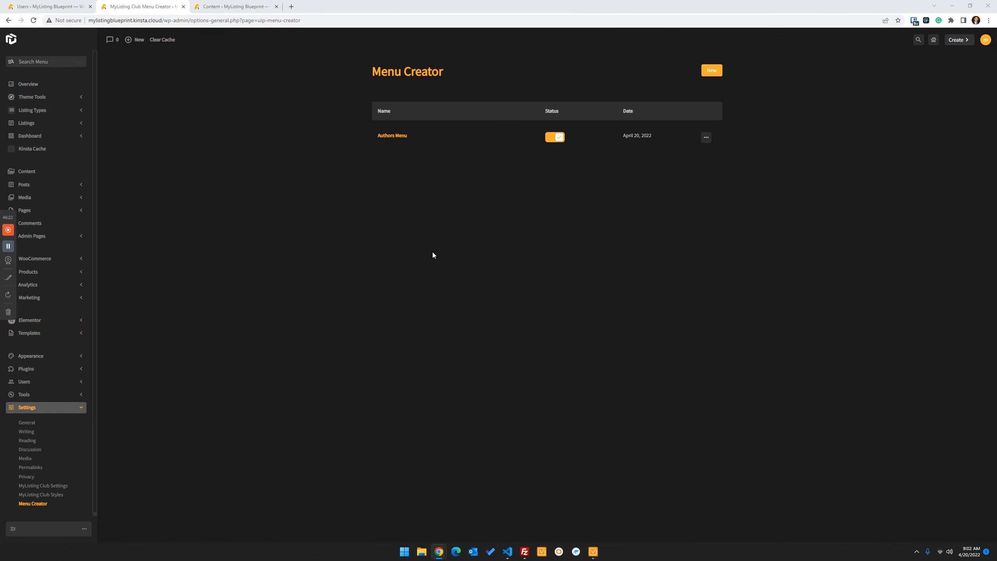
# - Edit the Authors Menu so it applies to the Administrator role instead of Author, and save it
pyautogui.click(706, 136)
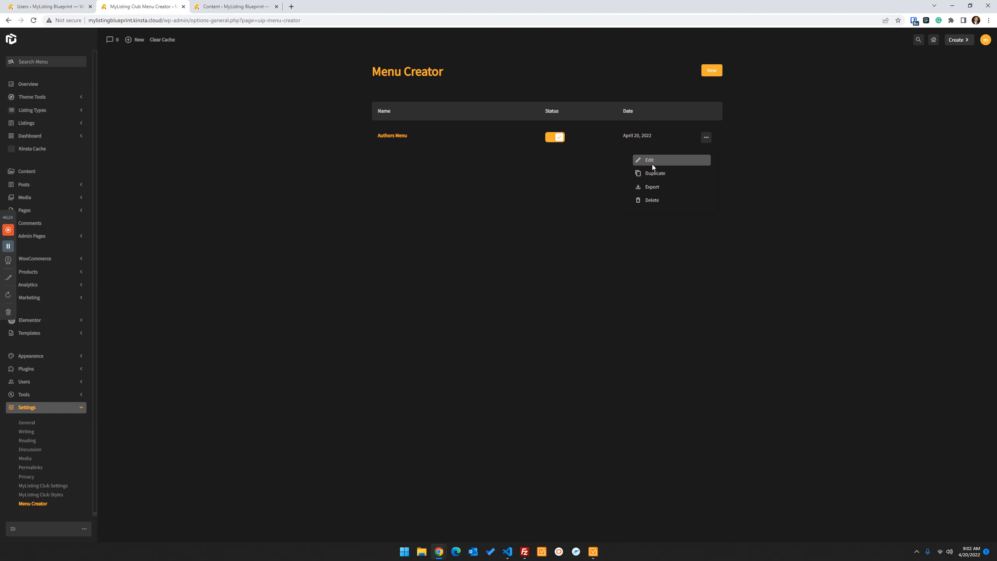
pyautogui.click(652, 164)
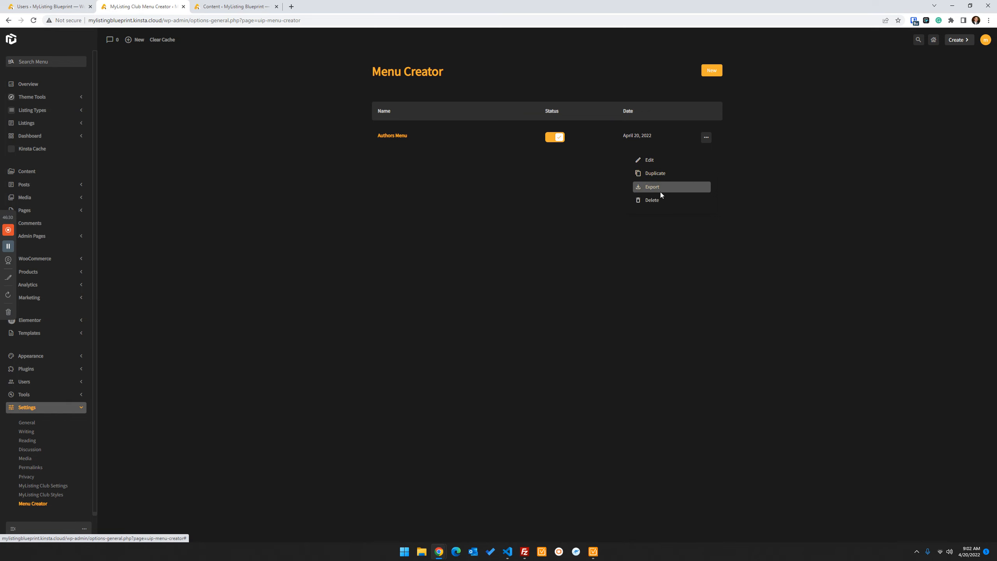
pyautogui.click(650, 161)
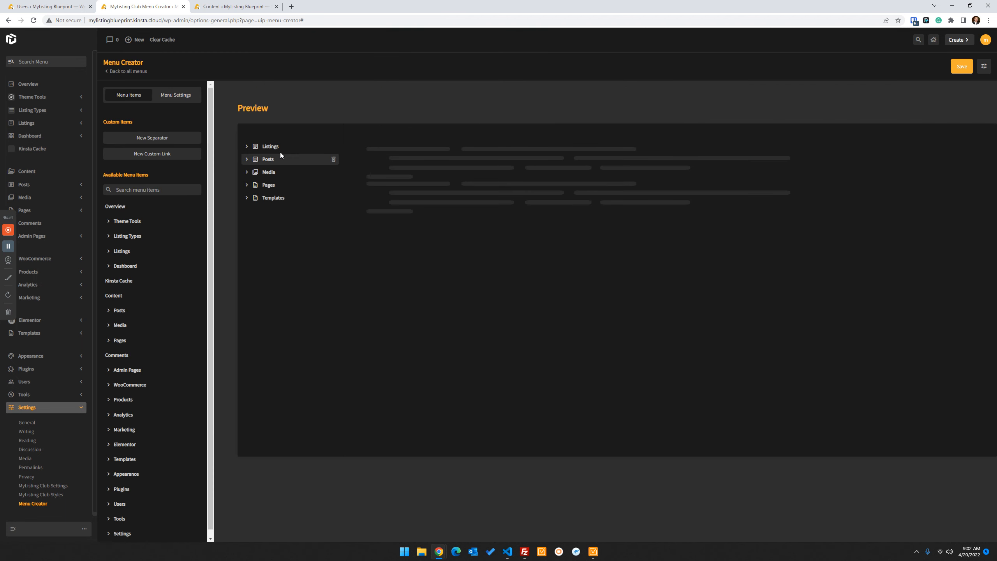
pyautogui.click(178, 96)
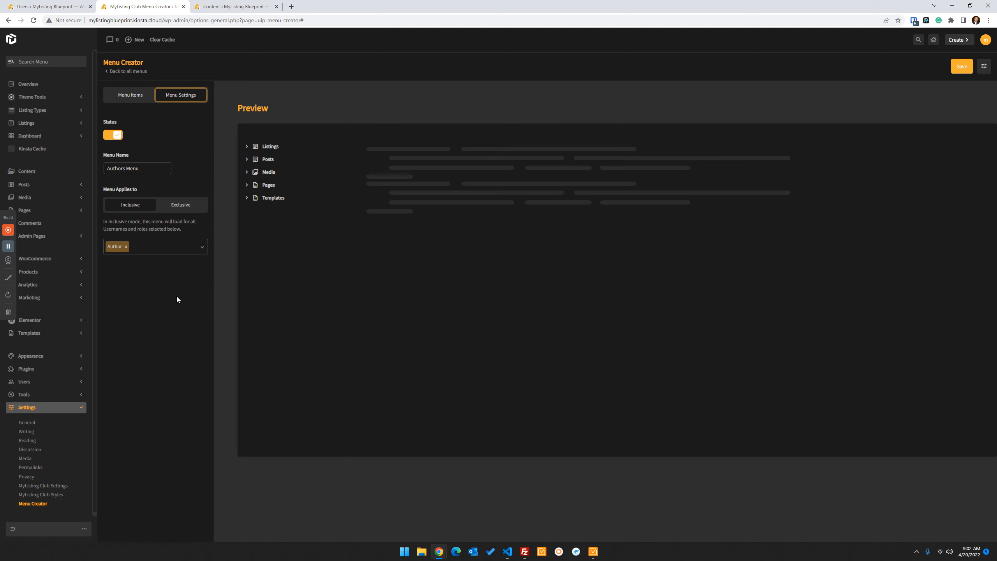
pyautogui.click(126, 247)
pyautogui.click(132, 338)
pyautogui.click(127, 250)
pyautogui.click(133, 263)
pyautogui.write('admin')
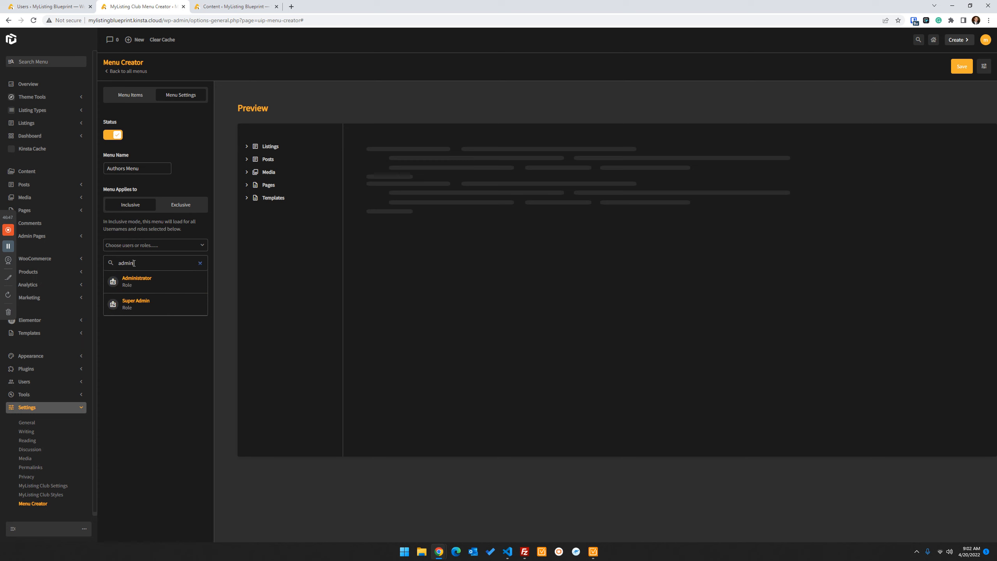
pyautogui.click(145, 282)
pyautogui.click(145, 373)
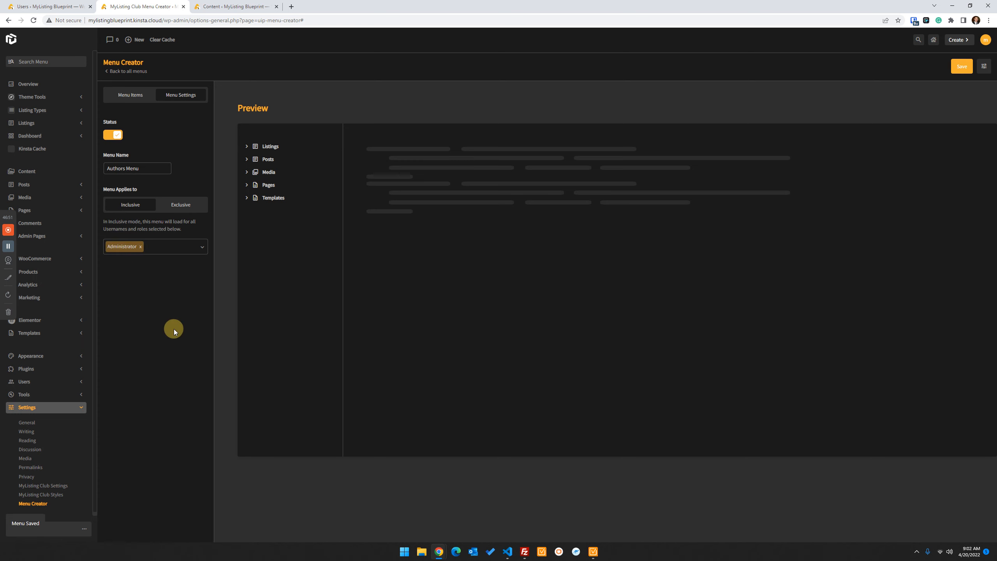
# - Reload the Menu Creator and compare the administrator's custom admin menu with the full menu on the already open Users page
pyautogui.click(32, 22)
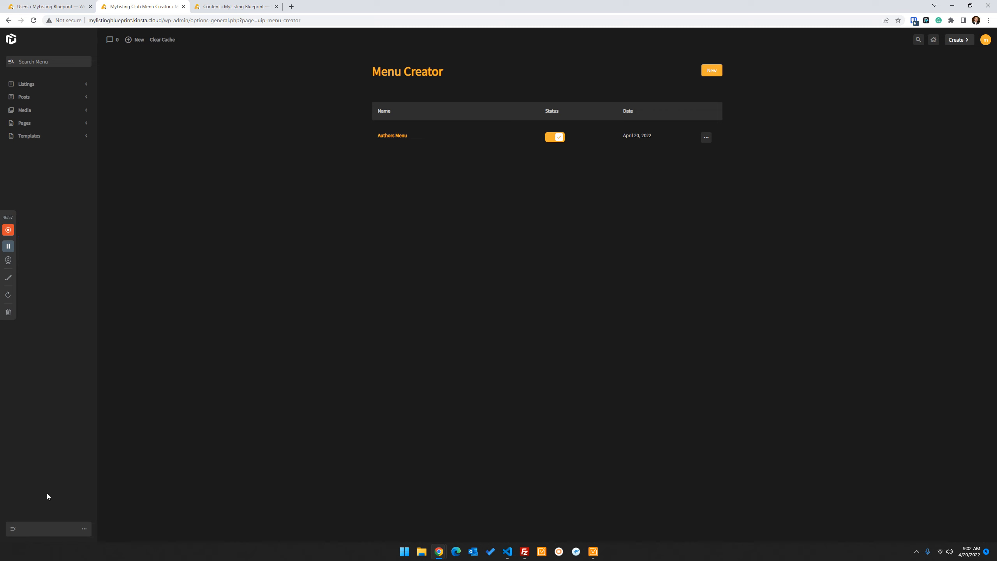
pyautogui.click(9, 24)
pyautogui.click(10, 24)
pyautogui.click(218, 5)
pyautogui.click(122, 6)
pyautogui.click(45, 6)
pyautogui.click(139, 6)
pyautogui.click(41, 4)
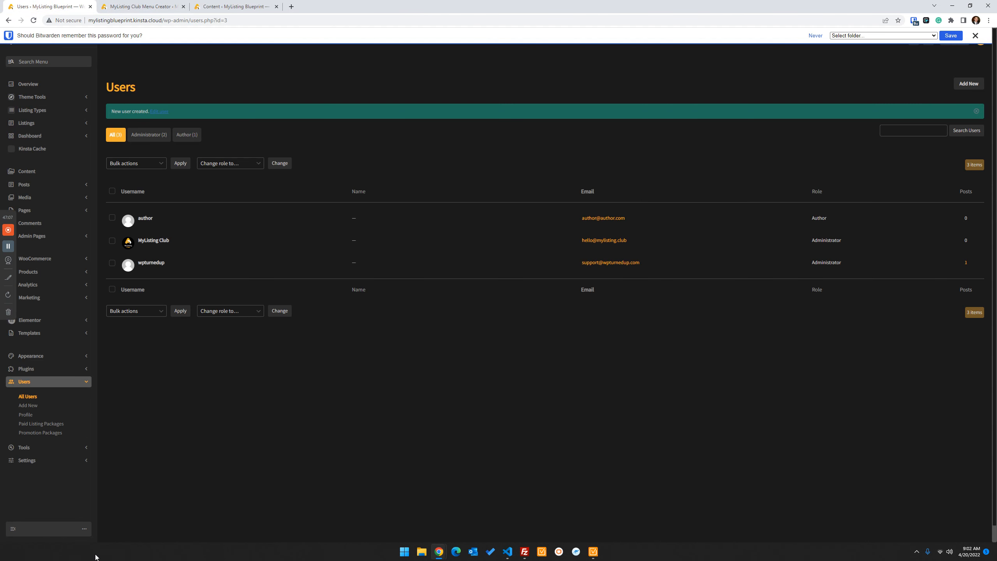
pyautogui.click(138, 5)
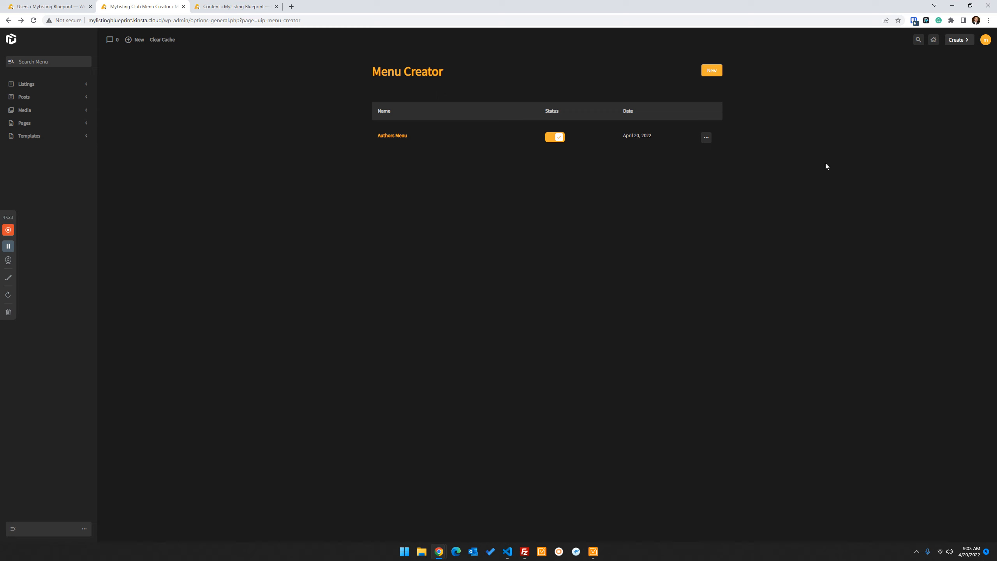
pyautogui.click(531, 204)
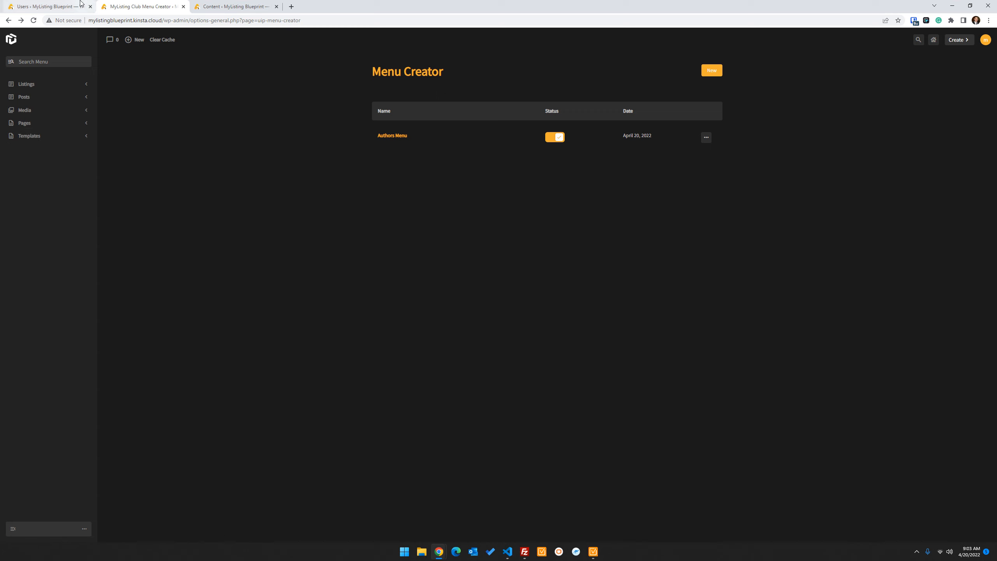
# - Open the Menu Creator from the Settings section of the full admin menu on the already open Users page
pyautogui.click(50, 8)
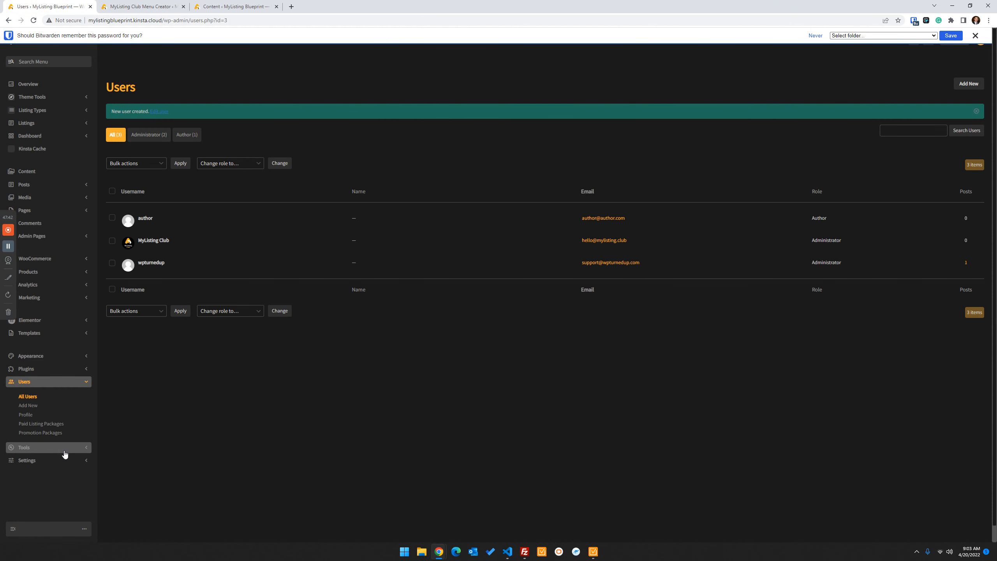
pyautogui.click(88, 463)
pyautogui.scroll(-2, 49, 494)
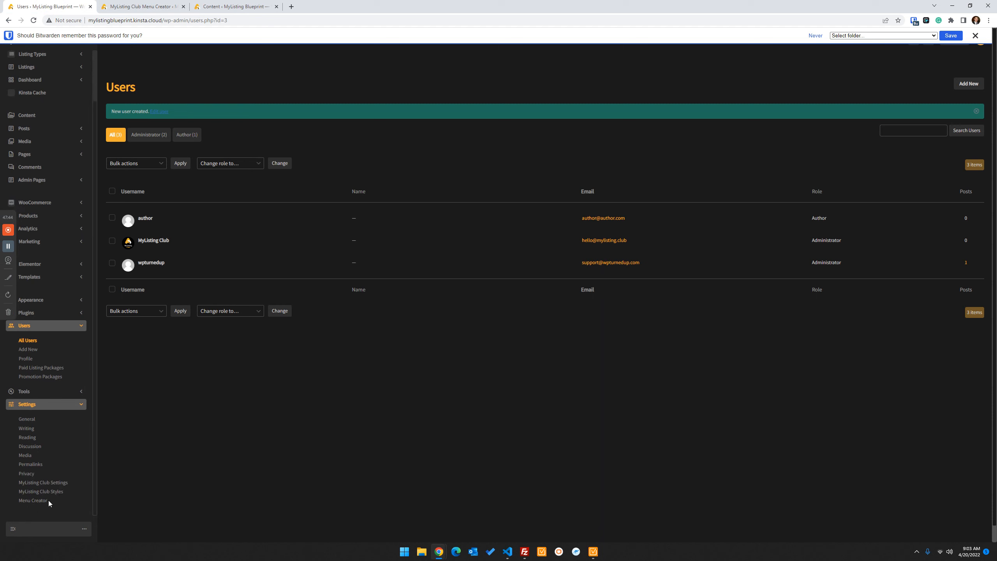
pyautogui.click(43, 506)
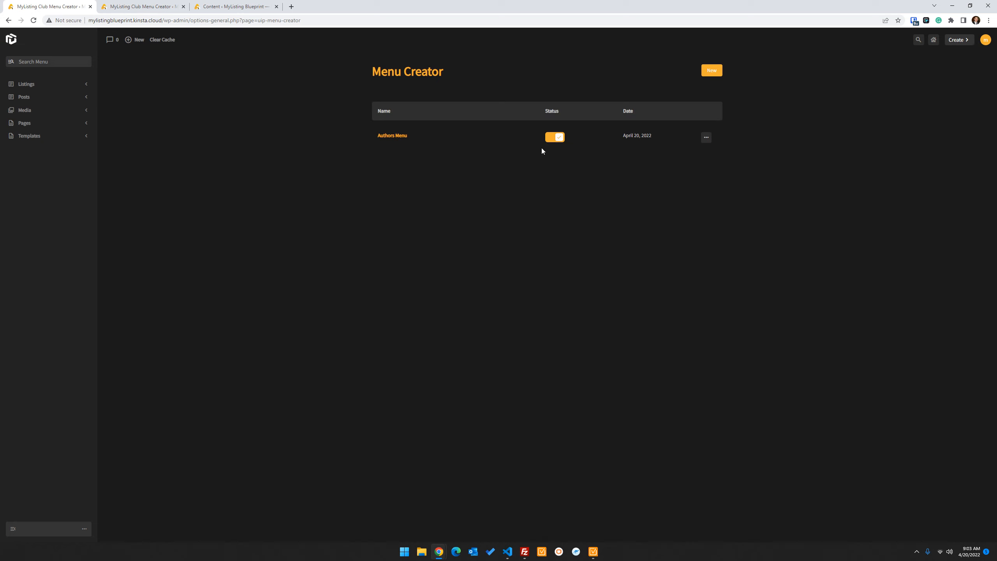
# - Delete the Authors Menu and reload the Menu Creator
pyautogui.click(706, 137)
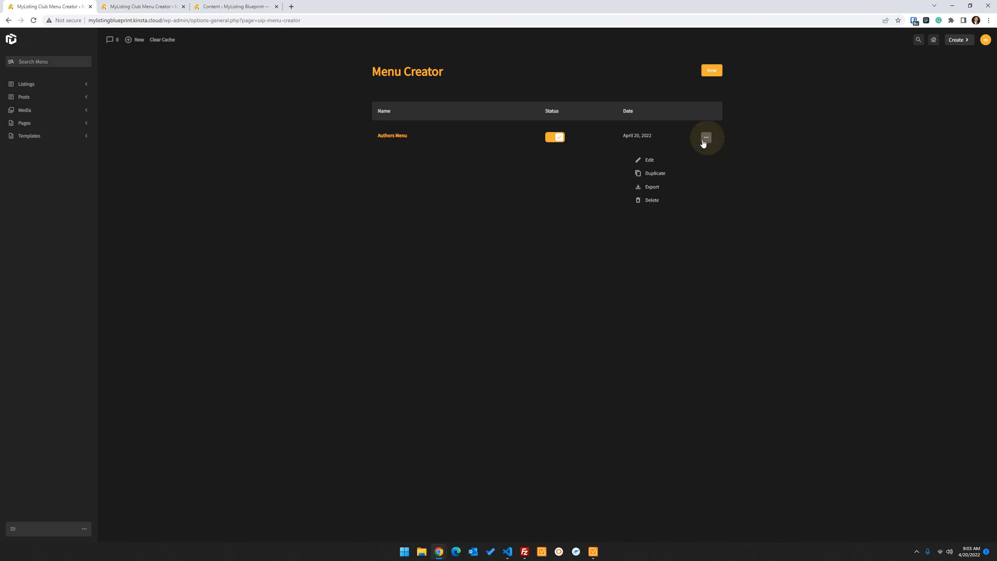
pyautogui.click(648, 203)
pyautogui.click(542, 66)
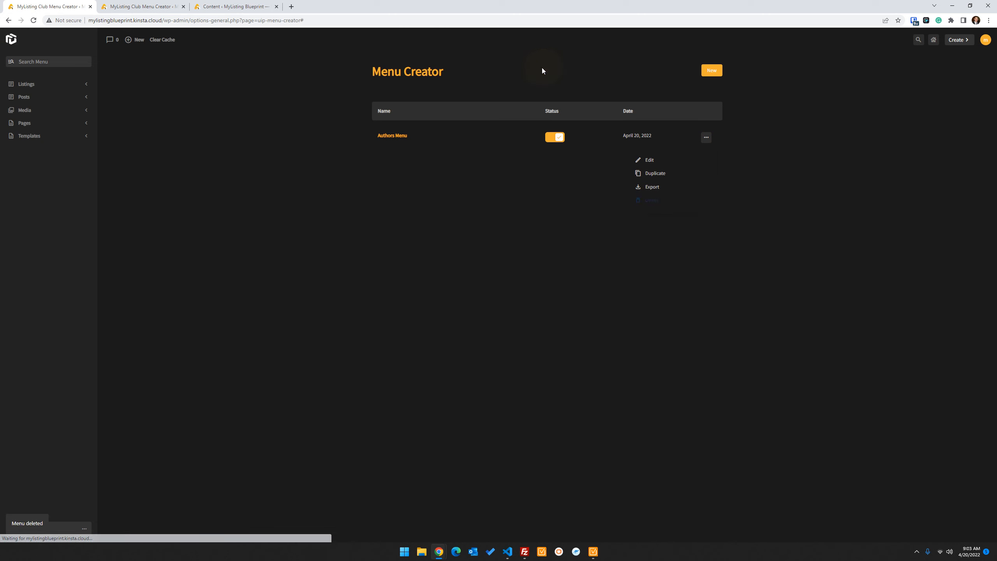
pyautogui.click(34, 20)
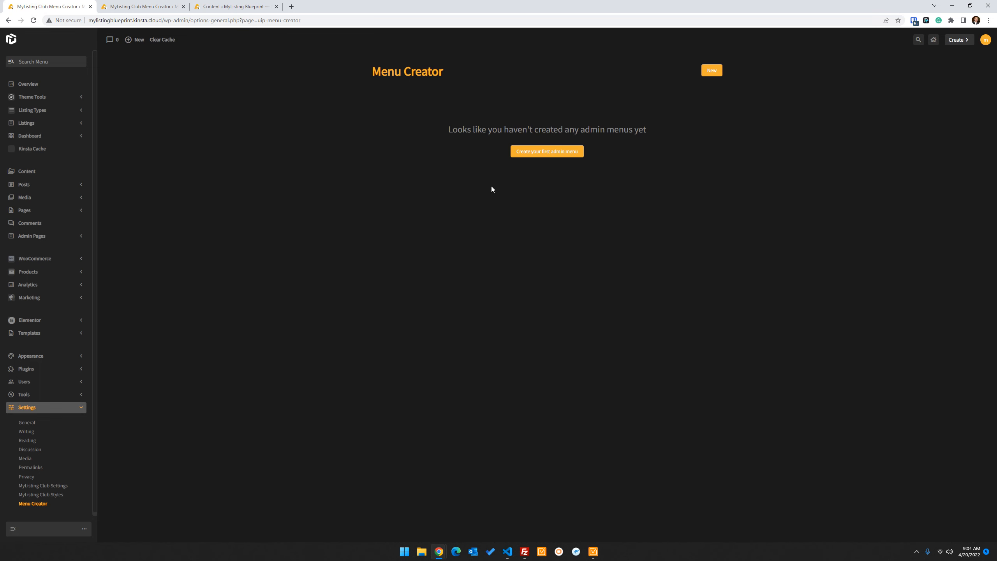
# - Create a new admin menu, add the Listings item to it and name it Editors Menu
pyautogui.click(525, 156)
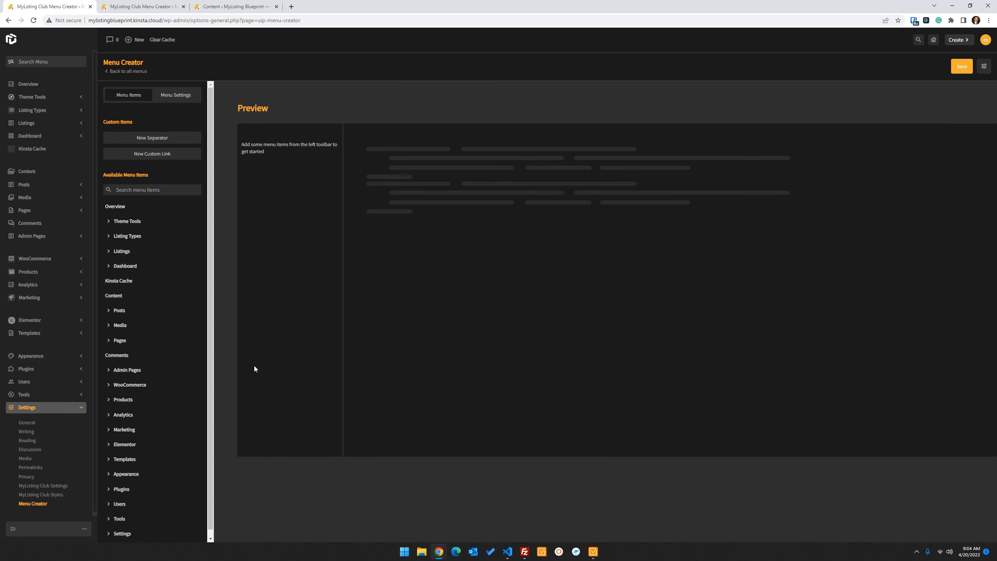
pyautogui.click(135, 100)
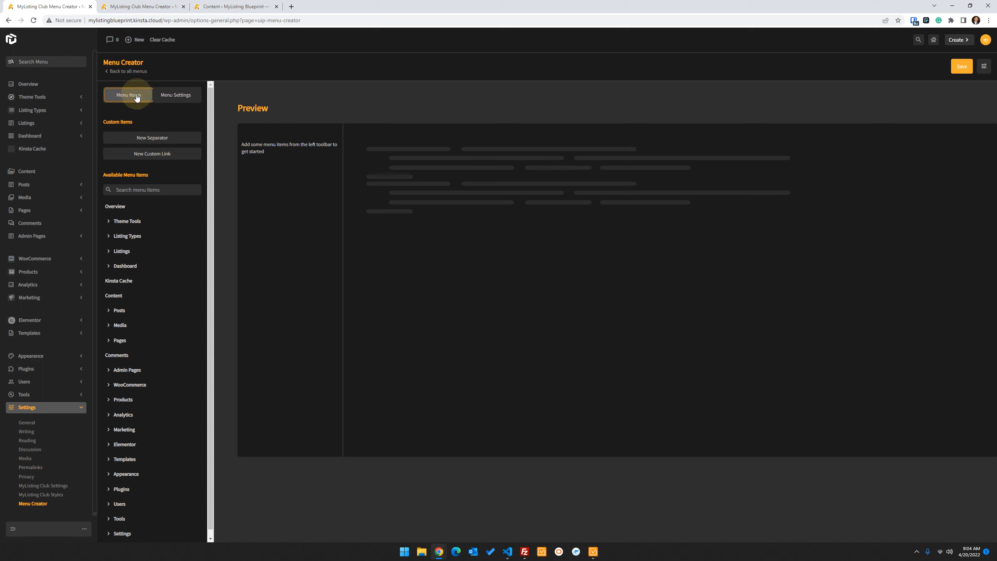
pyautogui.click(196, 251)
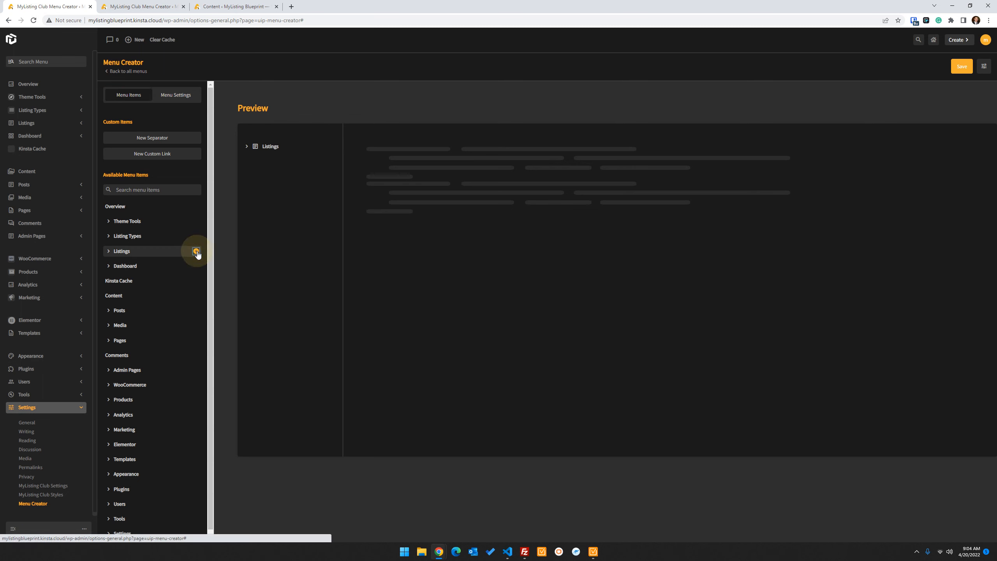
pyautogui.click(170, 96)
pyautogui.doubleClick(127, 168)
pyautogui.write('Eid')
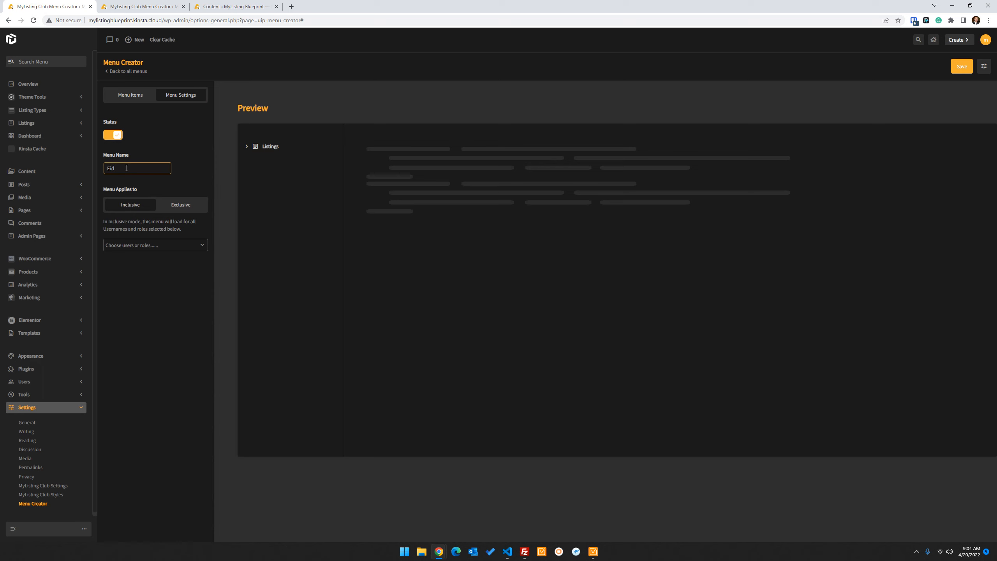
pyautogui.write('itors Menu')
# - Compare the Inclusive and Exclusive modes for whom the Editors Menu applies to
pyautogui.click(181, 205)
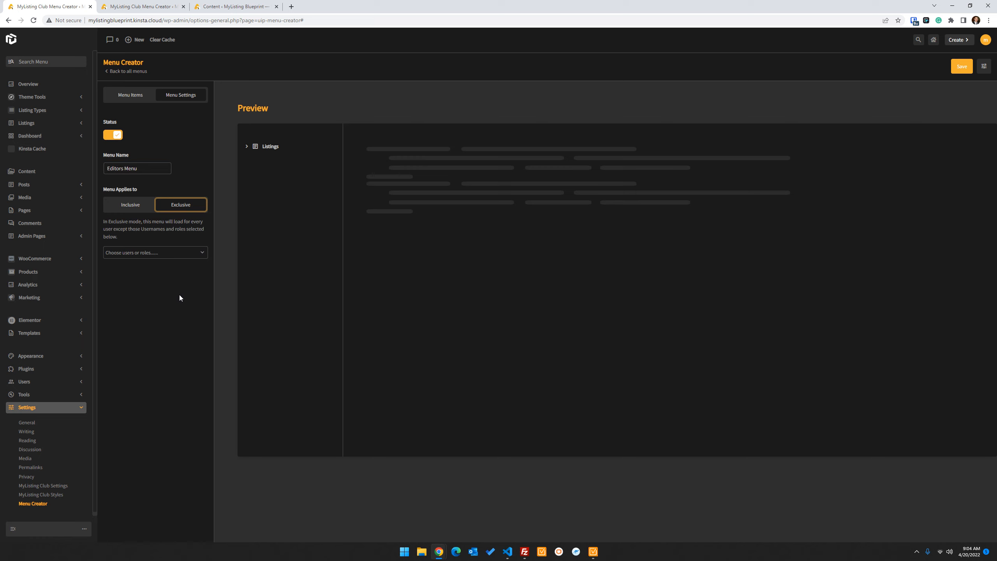
pyautogui.click(131, 207)
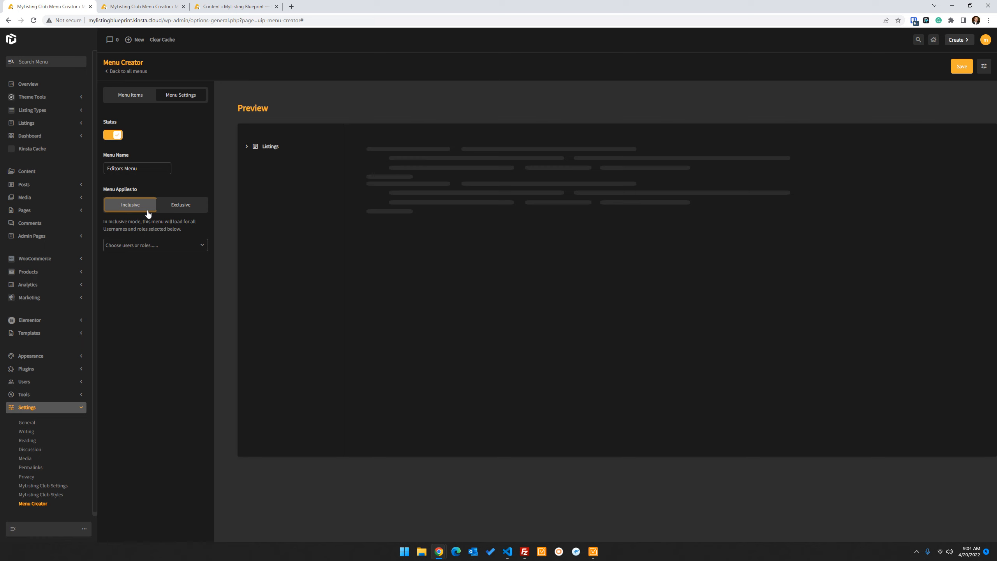
pyautogui.click(175, 206)
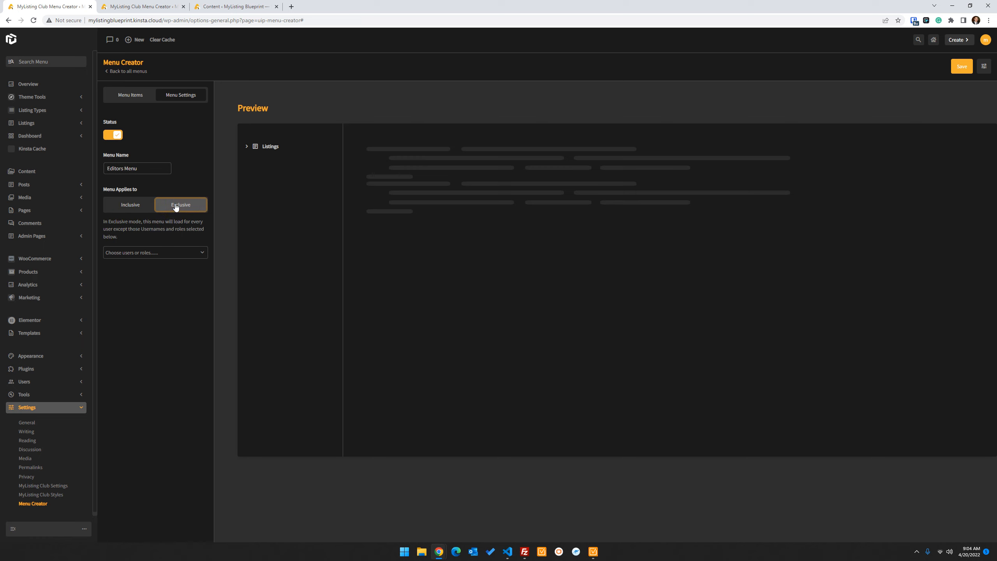
pyautogui.click(164, 258)
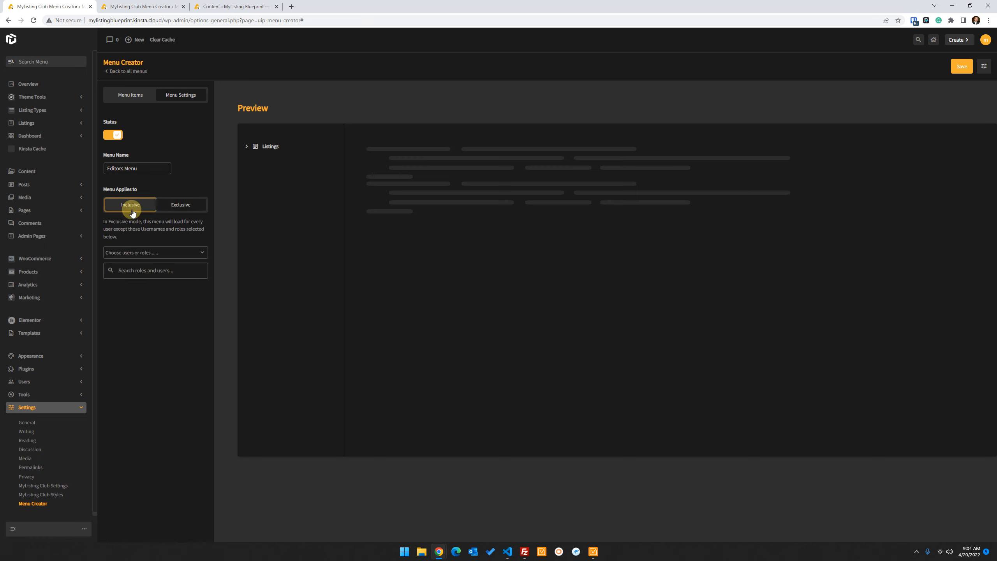
pyautogui.click(132, 204)
# - Set the Editors Menu to Exclusive mode with the Administrator role as the exception, and save the menu
pyautogui.click(147, 263)
pyautogui.write('admin')
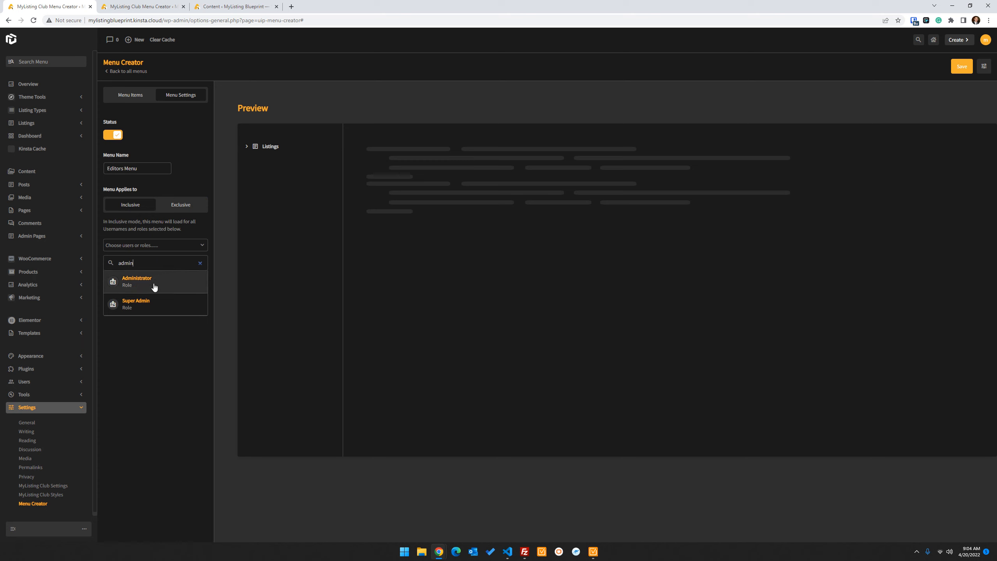
pyautogui.click(179, 204)
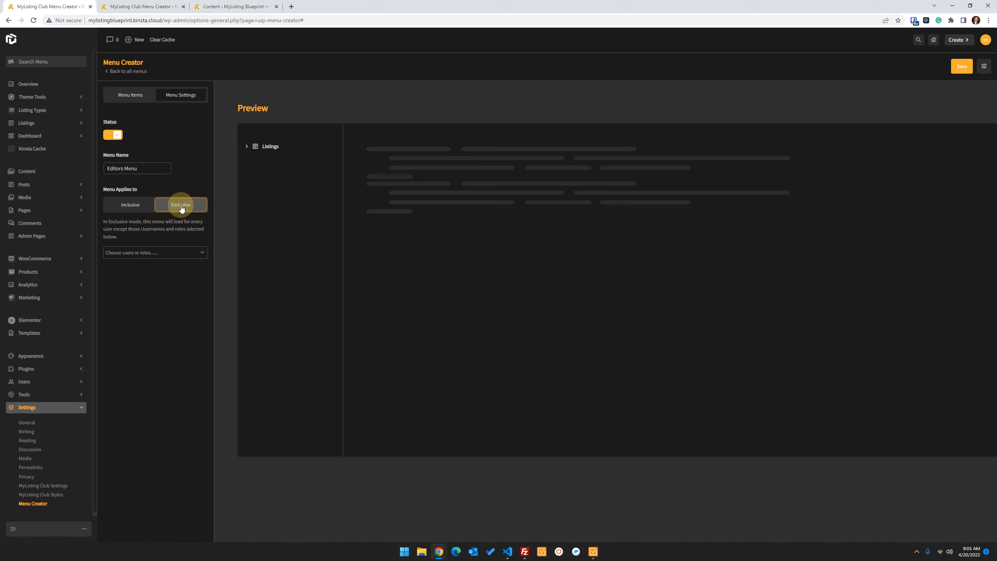
pyautogui.click(134, 255)
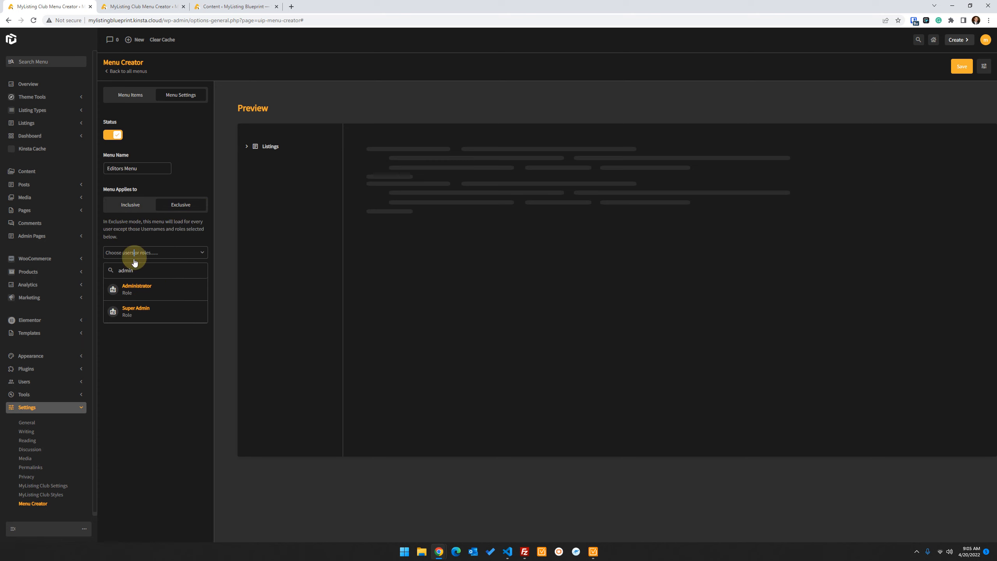
pyautogui.click(142, 290)
pyautogui.click(153, 349)
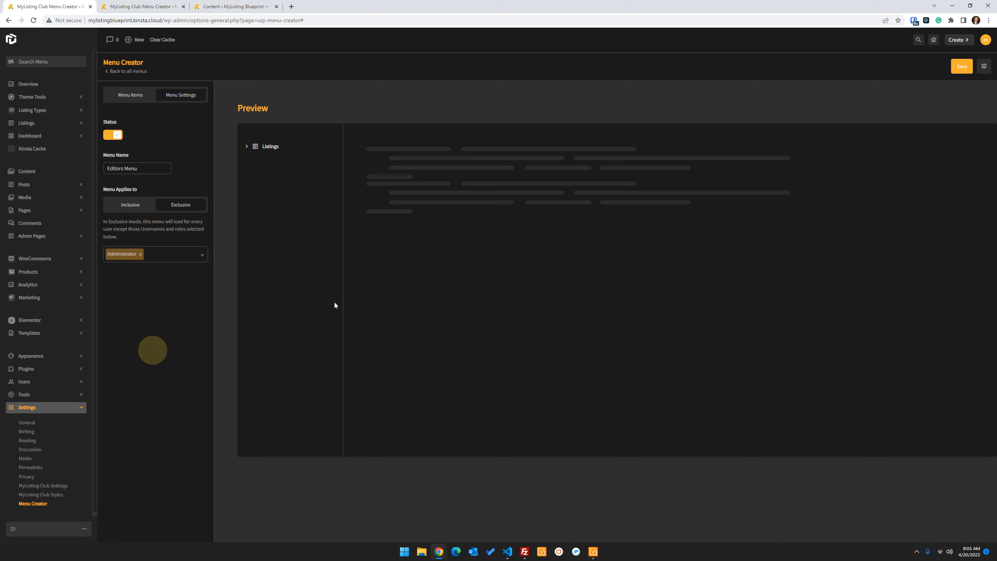
pyautogui.click(963, 66)
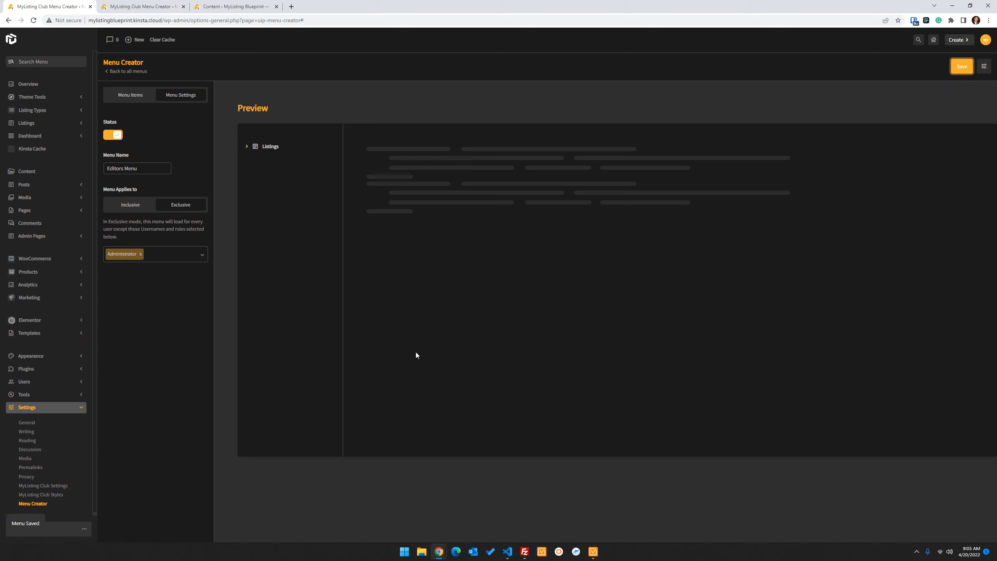
pyautogui.click(266, 331)
pyautogui.click(156, 353)
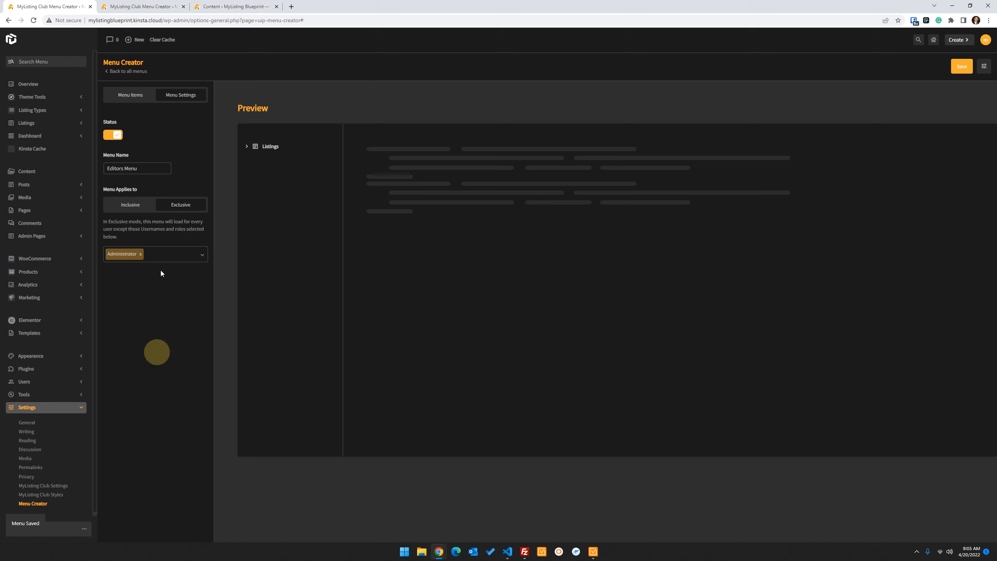
# - Reload the Menu Creator and the author's incognito session, and check the Listings submenu in the author's admin menu
pyautogui.click(34, 20)
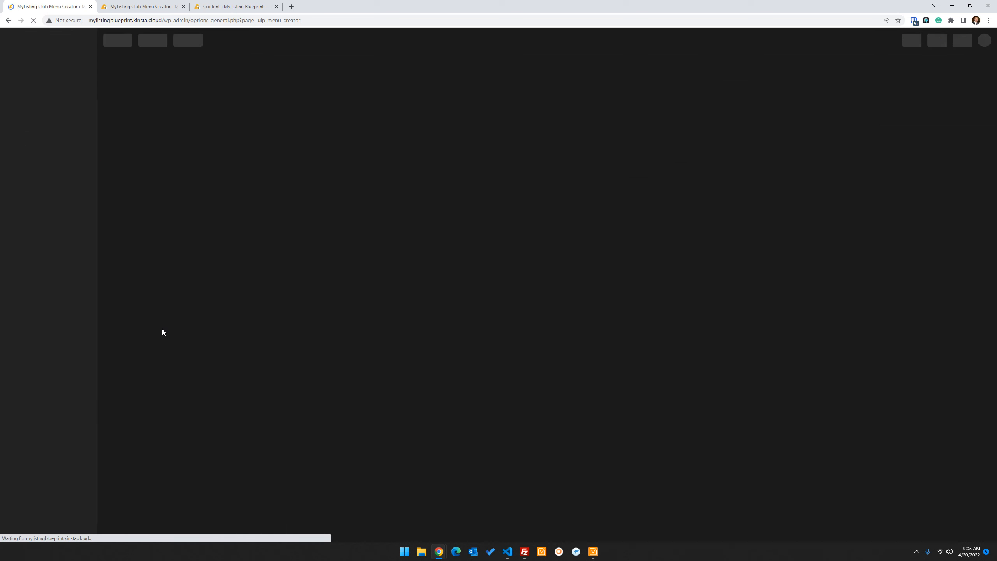
pyautogui.click(26, 409)
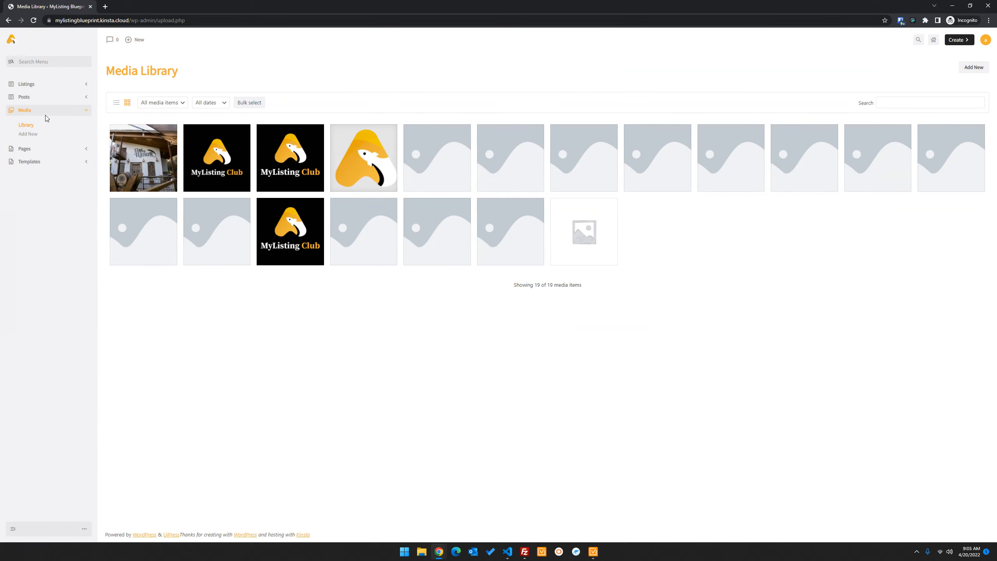
pyautogui.click(33, 20)
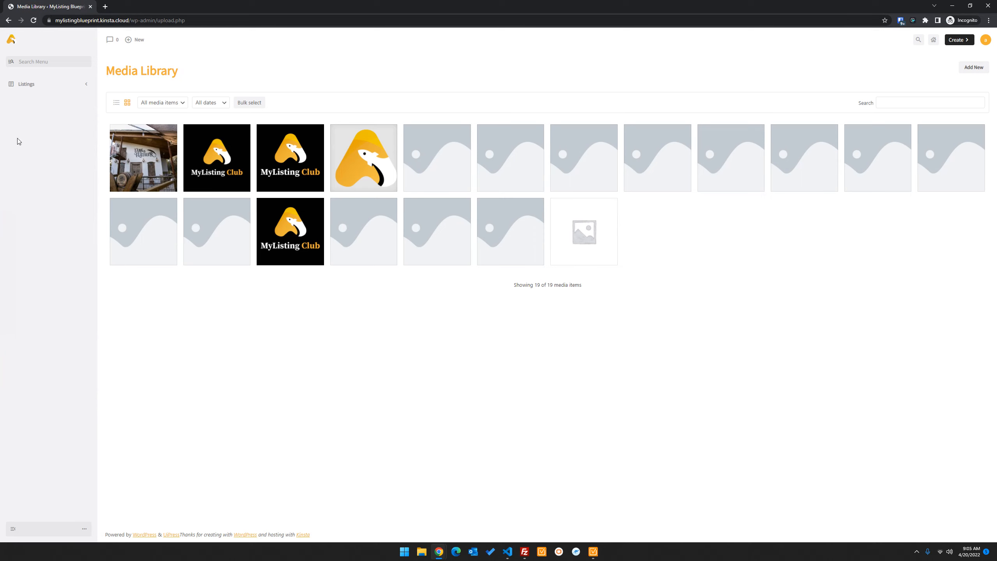
pyautogui.click(72, 85)
pyautogui.click(32, 84)
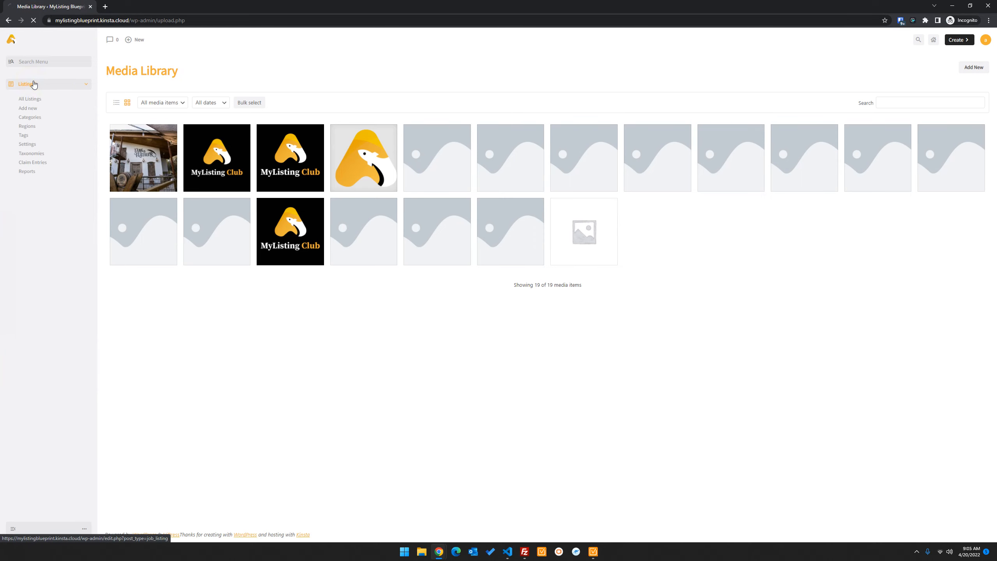
pyautogui.click(8, 20)
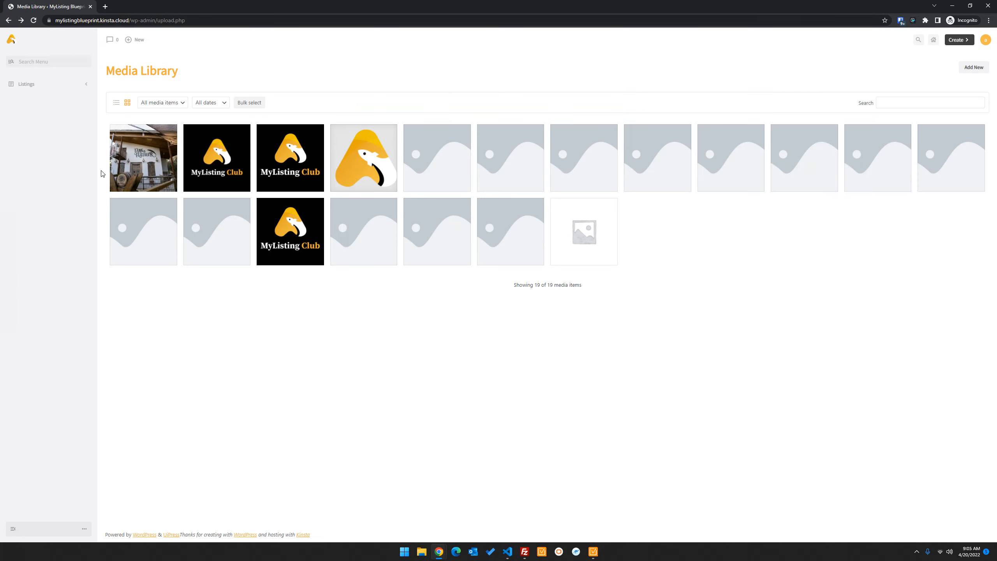
pyautogui.click(88, 84)
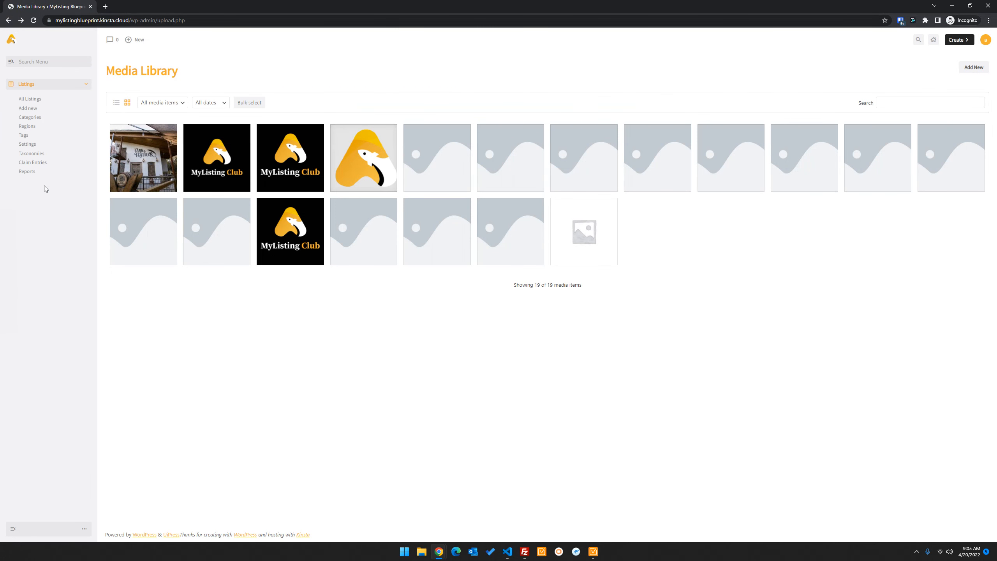
pyautogui.click(43, 90)
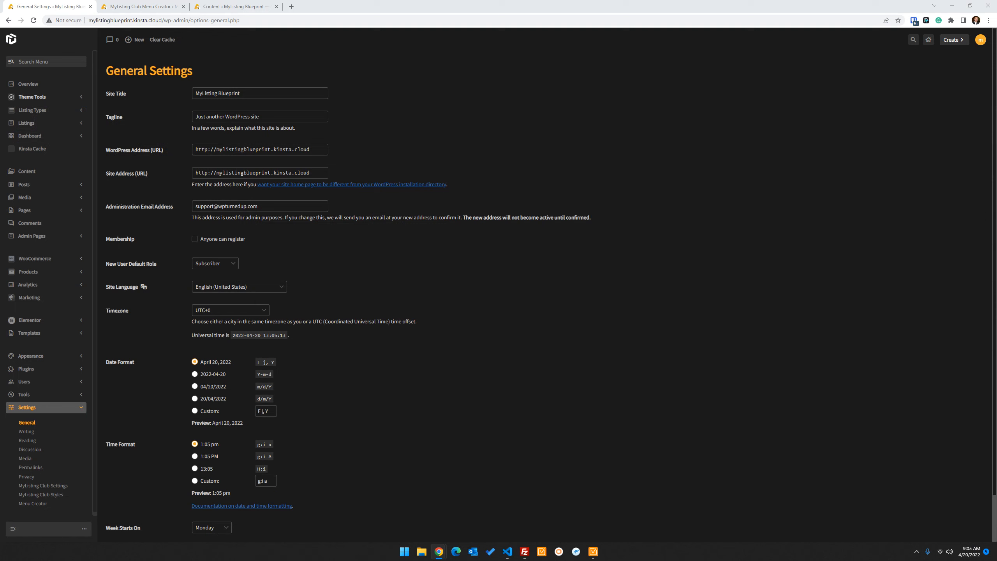
# - Return to the Menu Creator, add Posts, Media and Pages to the Editors Menu below Listings, and save the menu
pyautogui.click(515, 370)
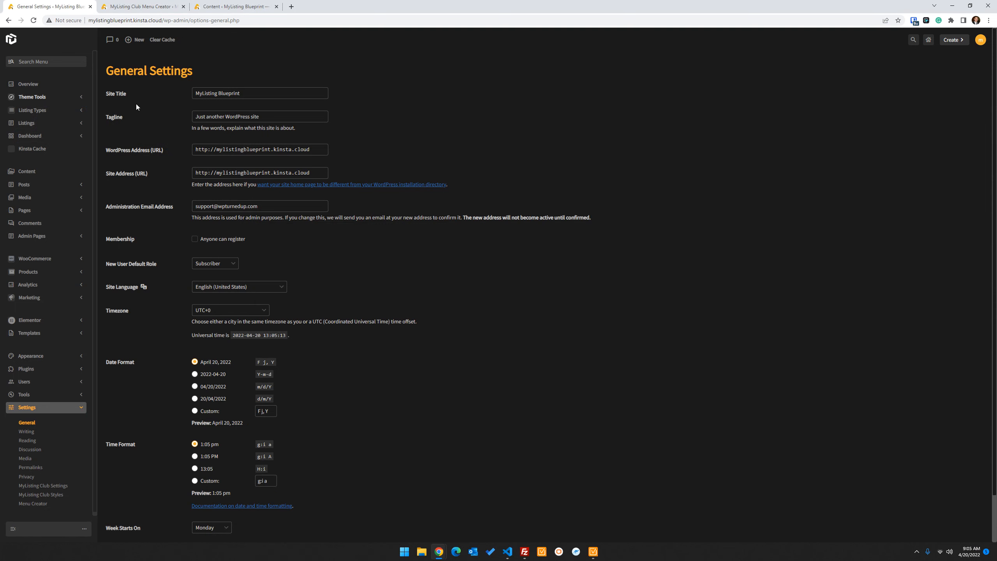
pyautogui.click(7, 20)
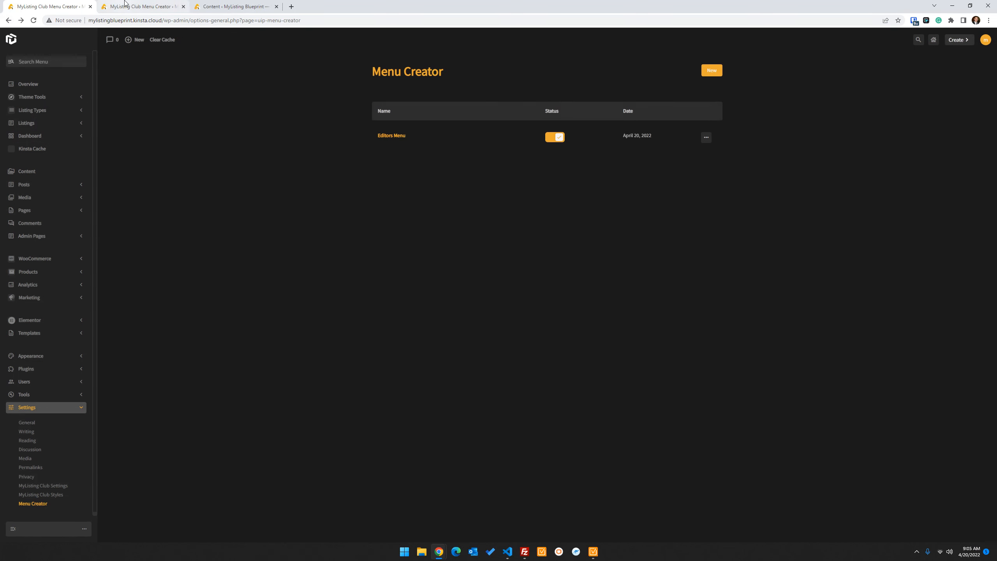
pyautogui.click(707, 137)
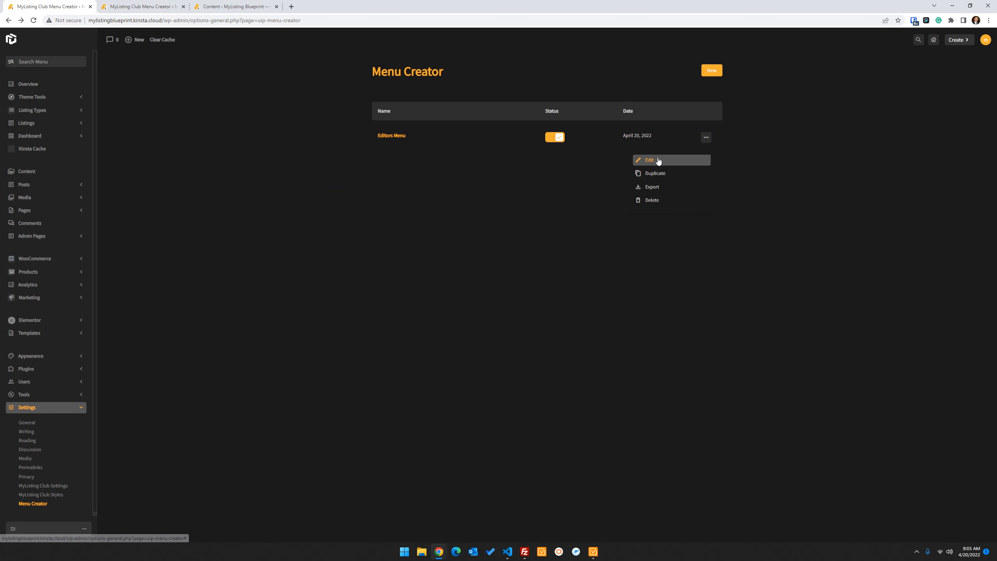
pyautogui.click(656, 159)
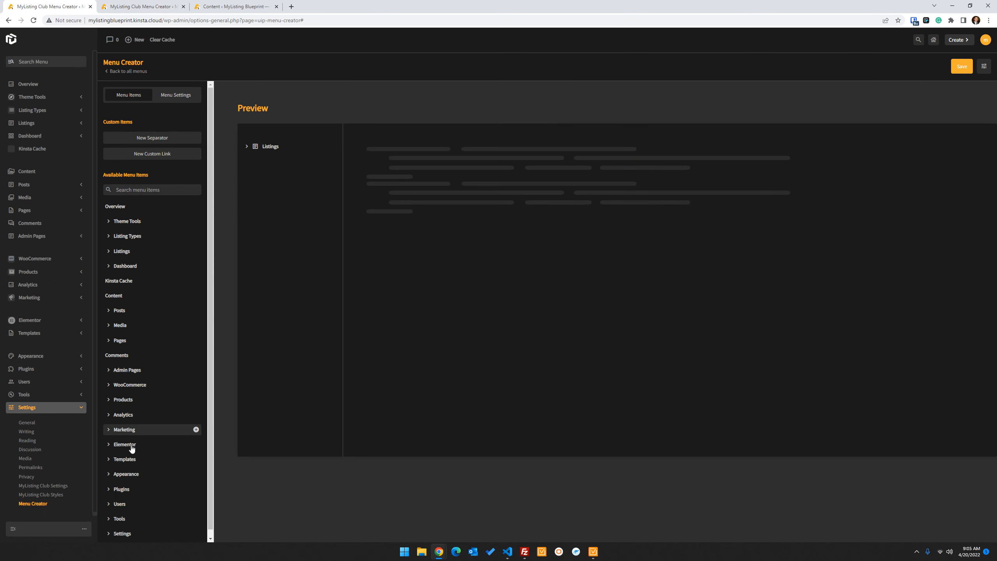
pyautogui.click(196, 310)
pyautogui.click(196, 325)
pyautogui.click(196, 341)
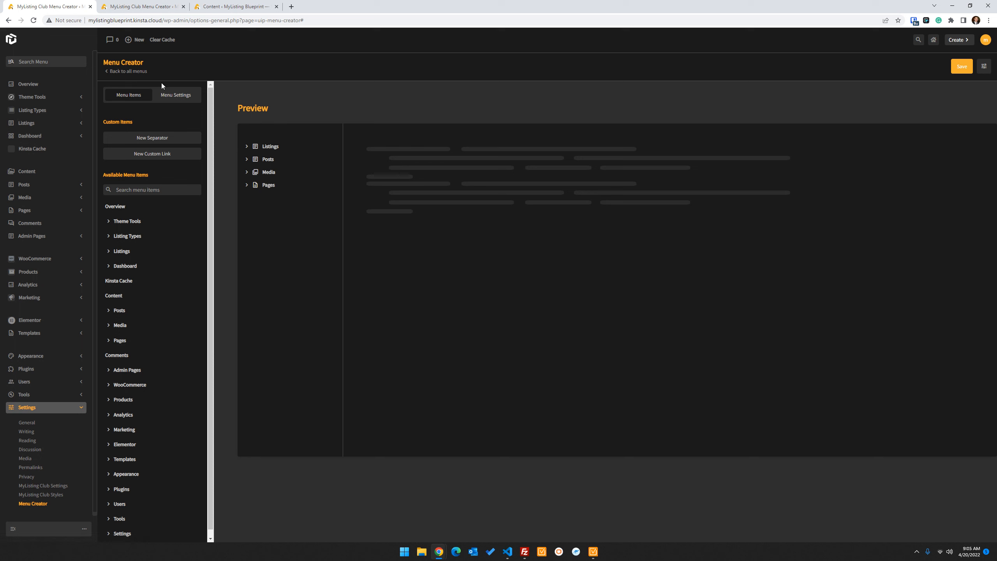
pyautogui.click(172, 96)
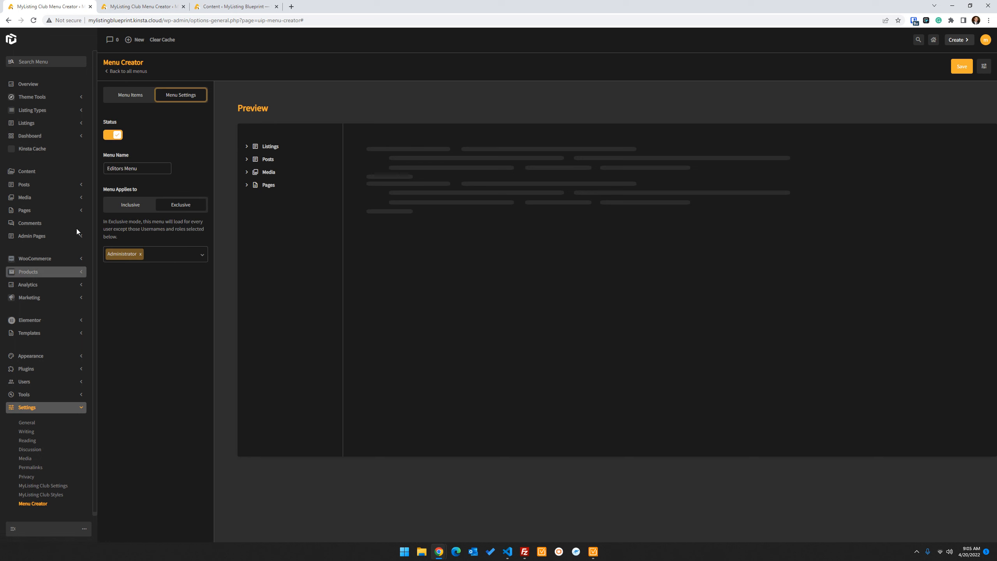
pyautogui.click(962, 66)
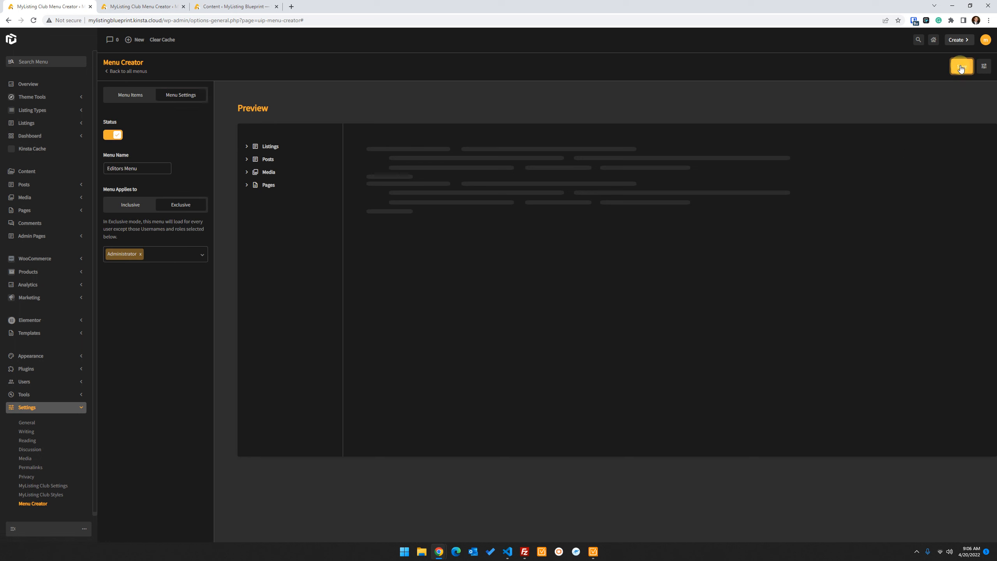
pyautogui.click(983, 67)
pyautogui.click(982, 67)
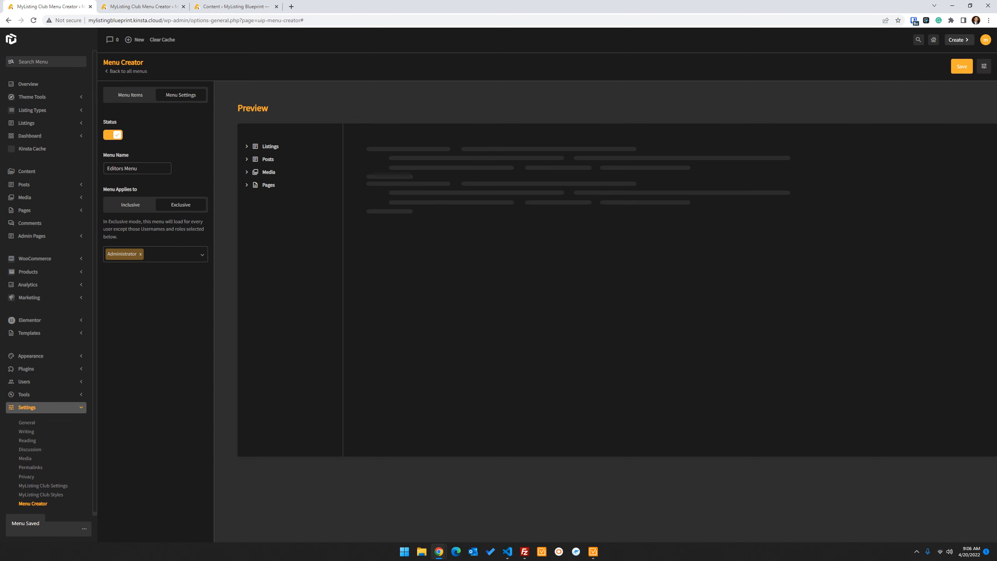
# - Reload the author's incognito session full screen and check the Listings, Posts, Media and Pages items in the admin menu
pyautogui.moveTo(996, 126); pyautogui.dragTo(207, 61)
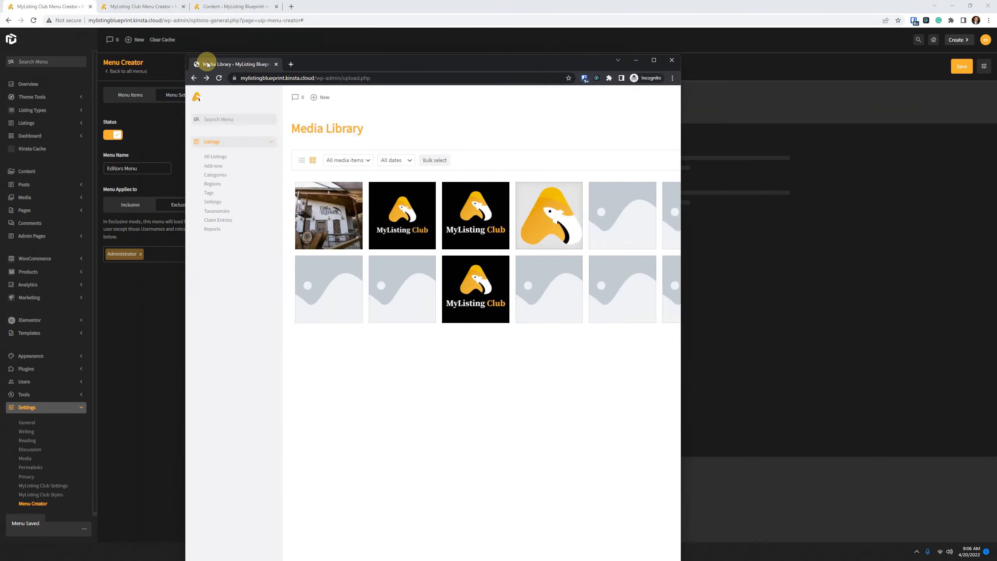
pyautogui.click(373, 64)
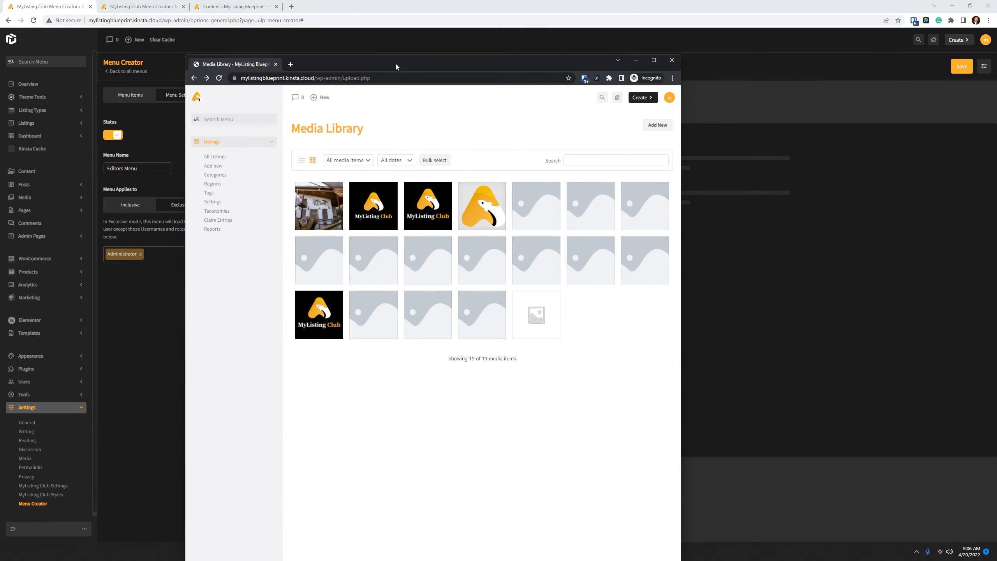
pyautogui.doubleClick(397, 64)
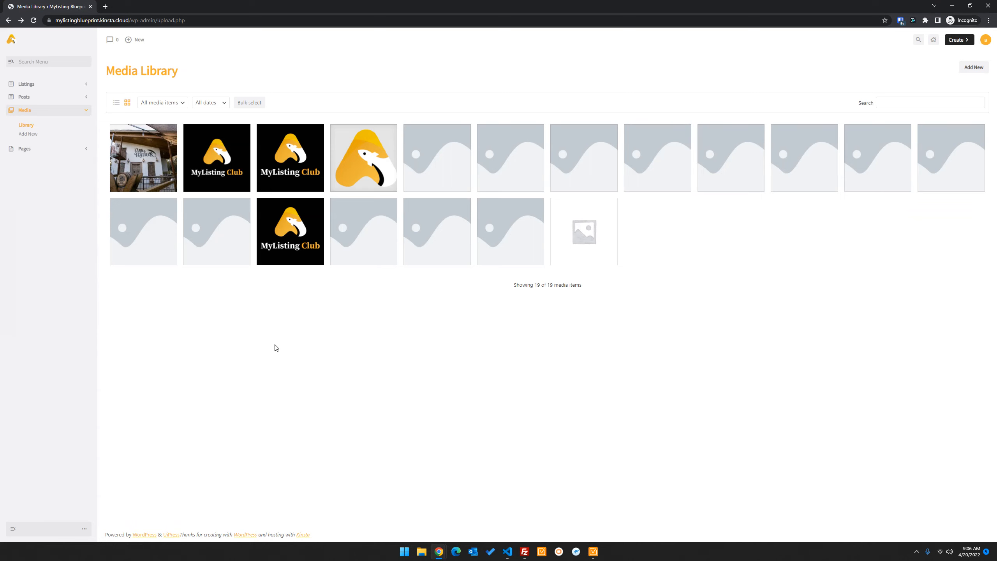
pyautogui.click(415, 388)
pyautogui.click(383, 380)
pyautogui.click(228, 425)
pyautogui.click(273, 320)
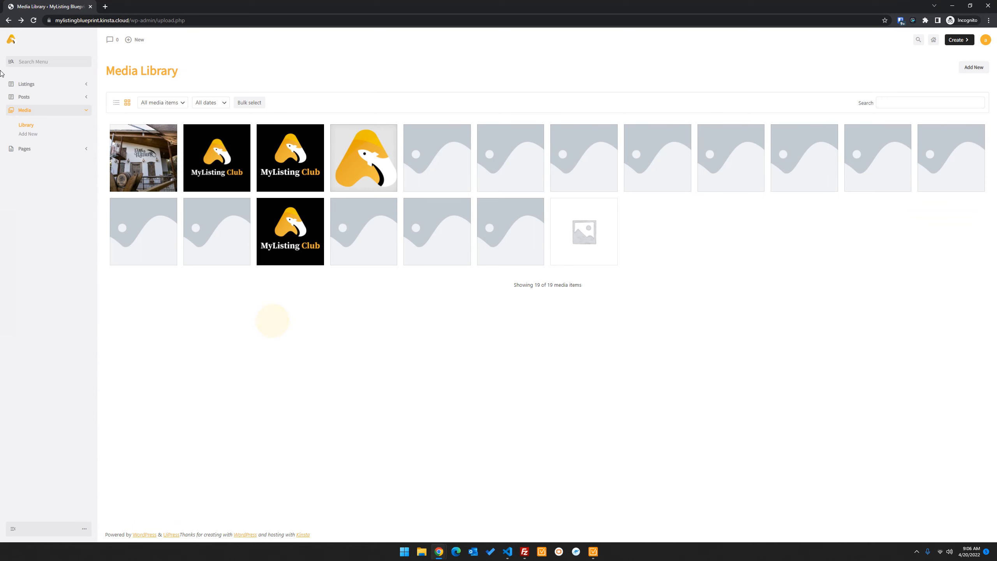
pyautogui.click(85, 85)
pyautogui.click(85, 85)
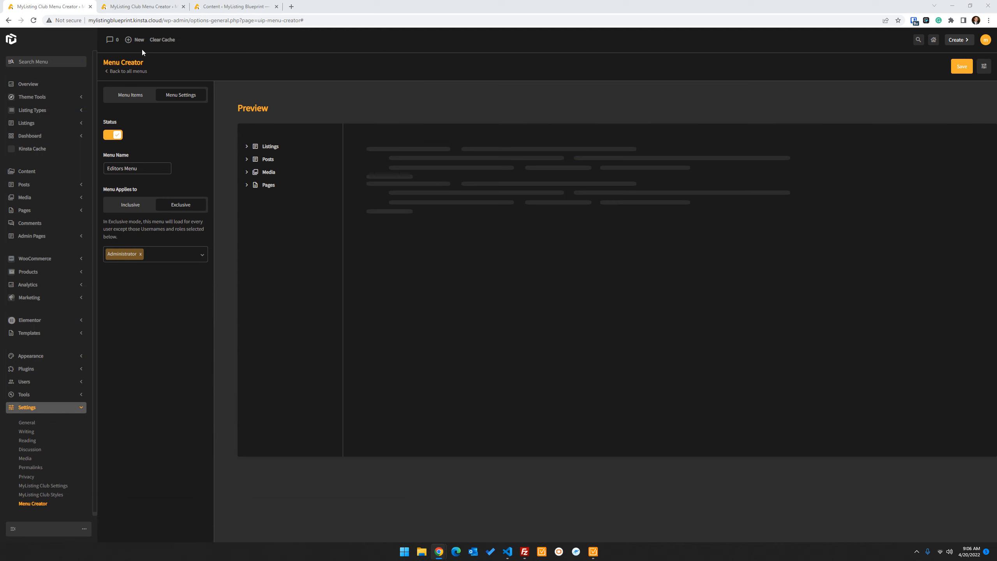
# - Return to the Menu Creator overview and duplicate the Editors Menu
pyautogui.click(33, 504)
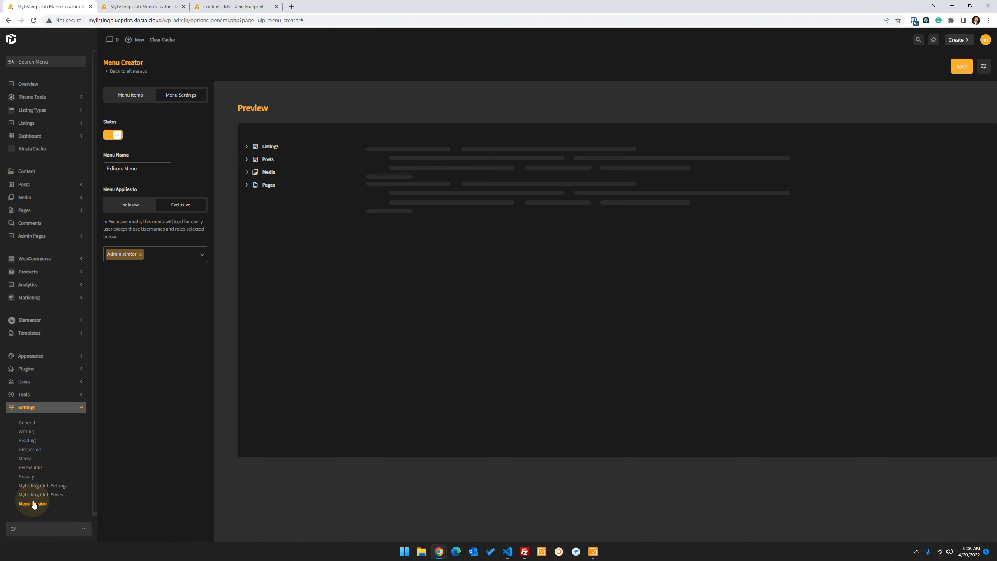
pyautogui.click(39, 506)
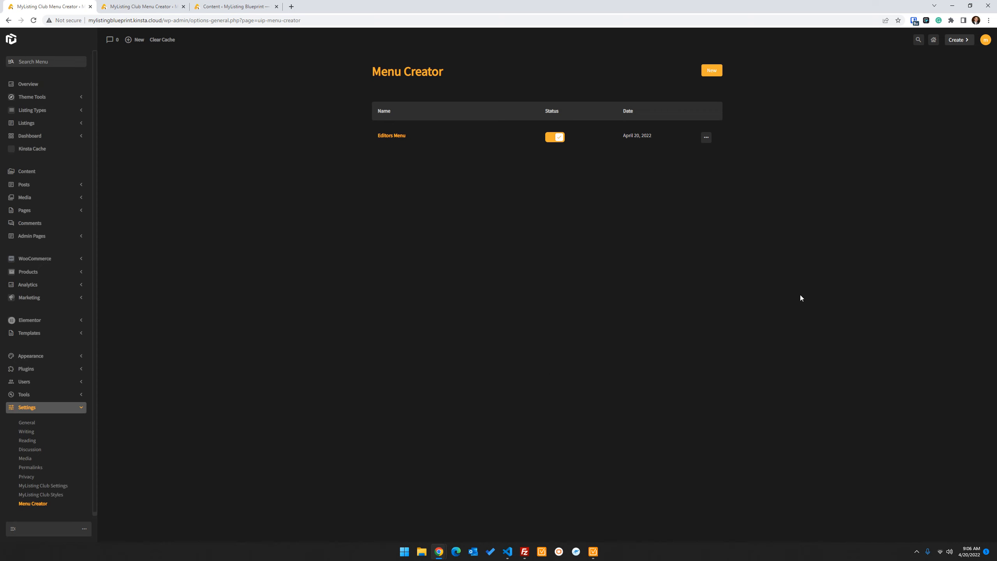
pyautogui.click(703, 138)
pyautogui.click(661, 176)
pyautogui.click(569, 301)
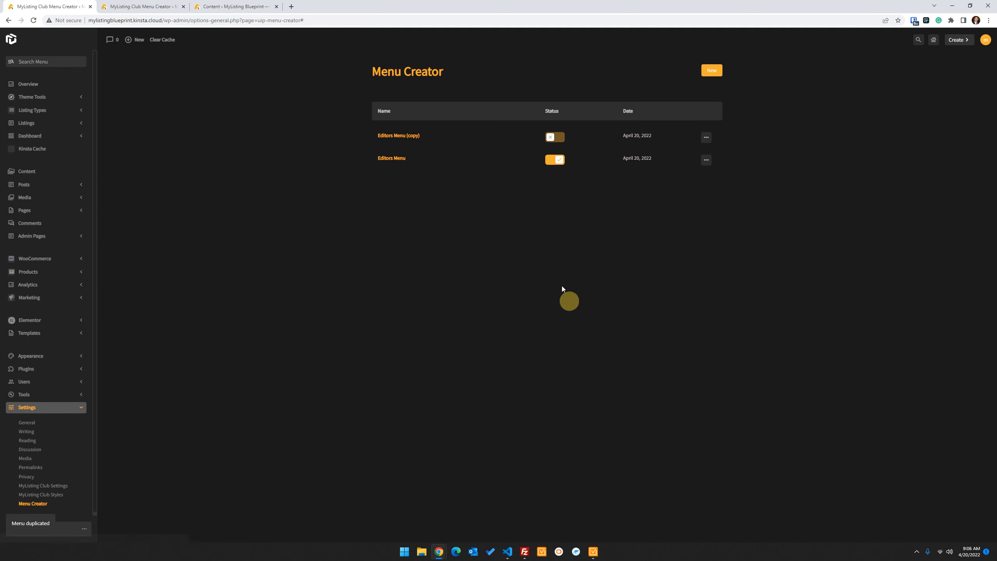
# - Edit the copied Editors Menu and remove Media, Pages and Listings from it, keeping Posts
pyautogui.click(706, 137)
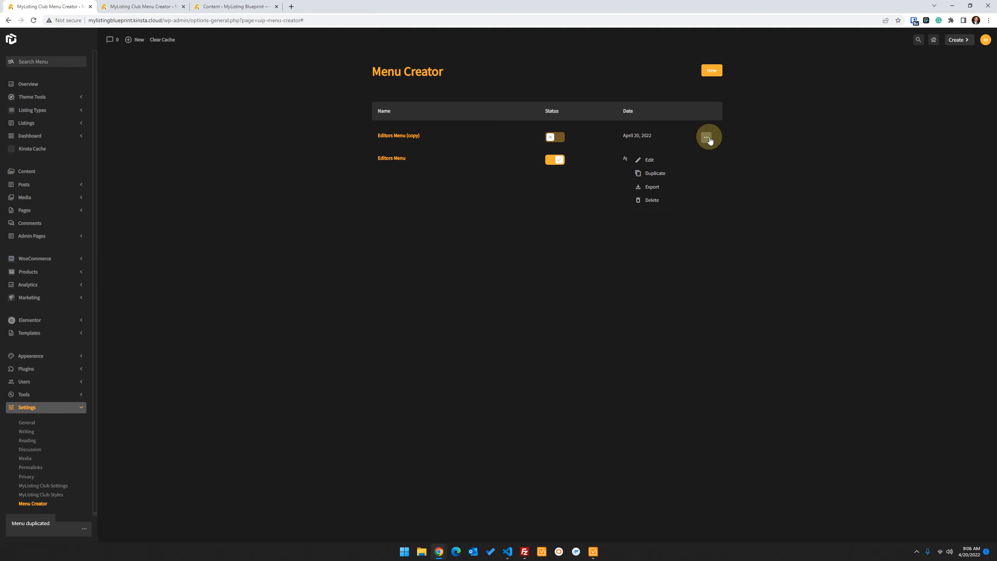
pyautogui.click(655, 160)
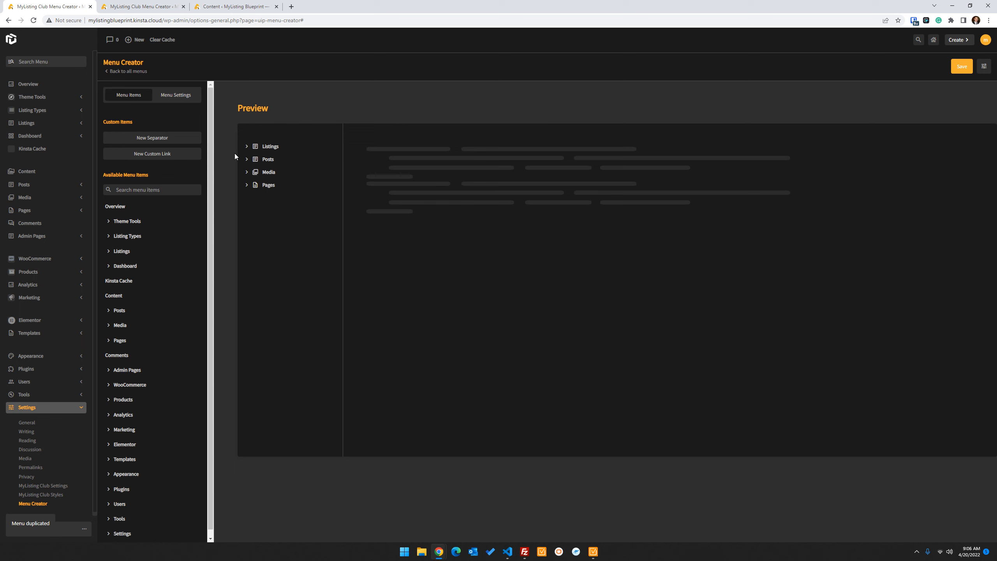
pyautogui.moveTo(332, 174)
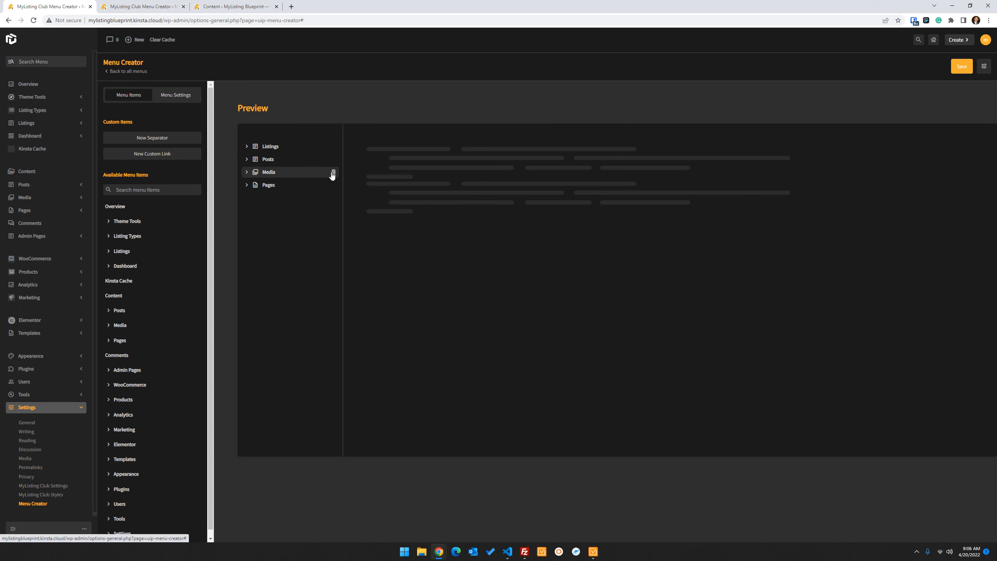
pyautogui.click(333, 173)
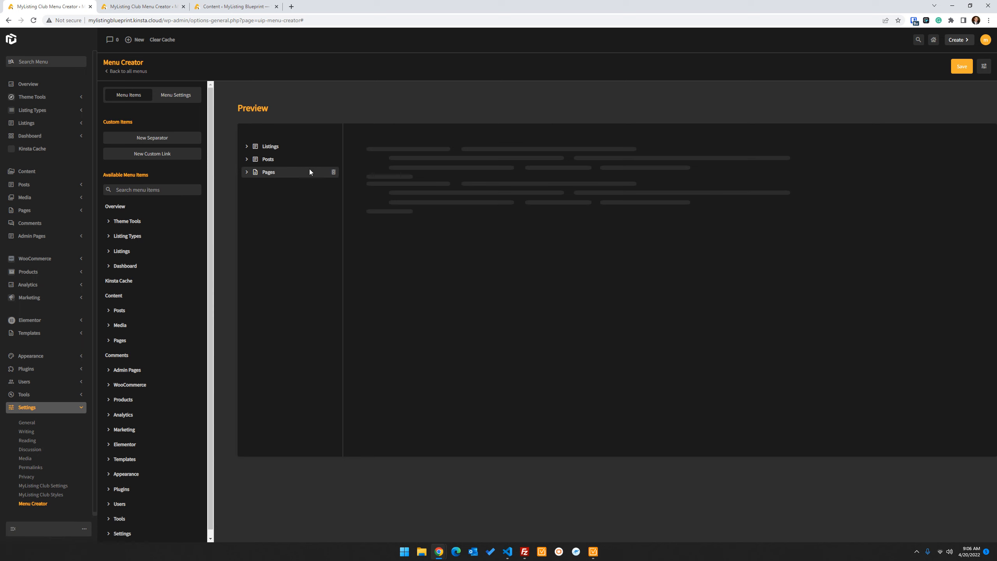
pyautogui.click(334, 173)
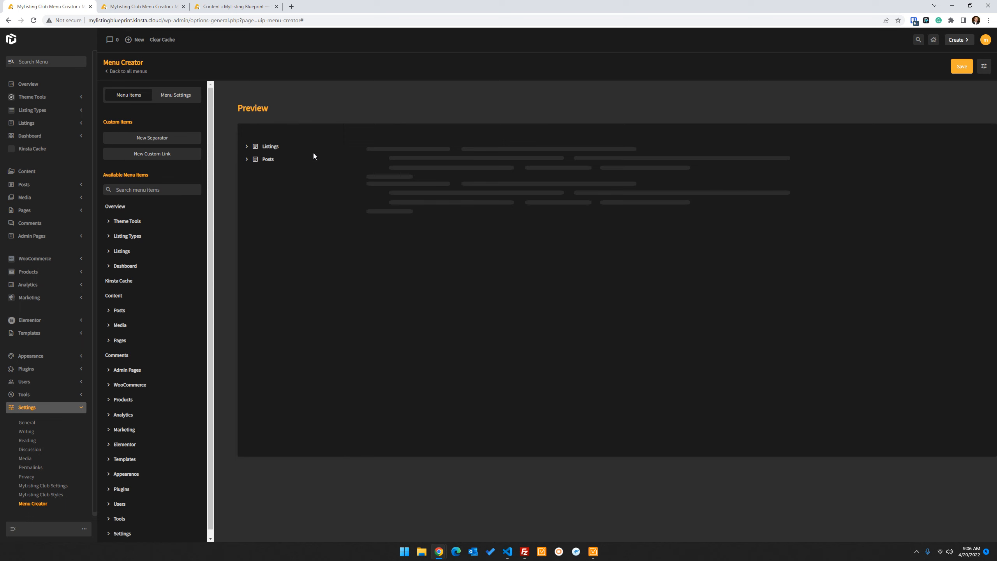
pyautogui.click(334, 146)
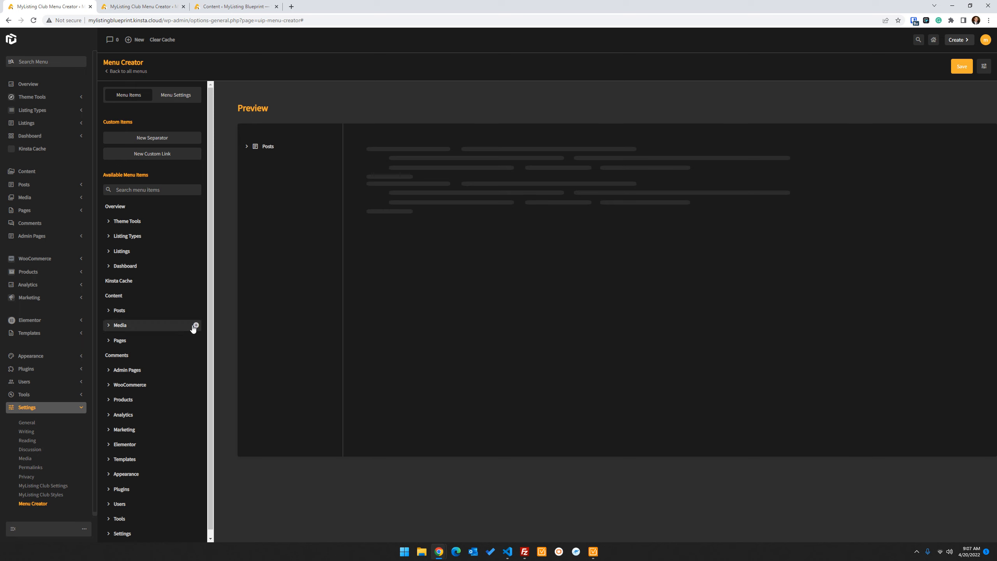
# - Add Media below Posts in the copied Editors Menu and save the menu
pyautogui.click(194, 326)
pyautogui.click(962, 67)
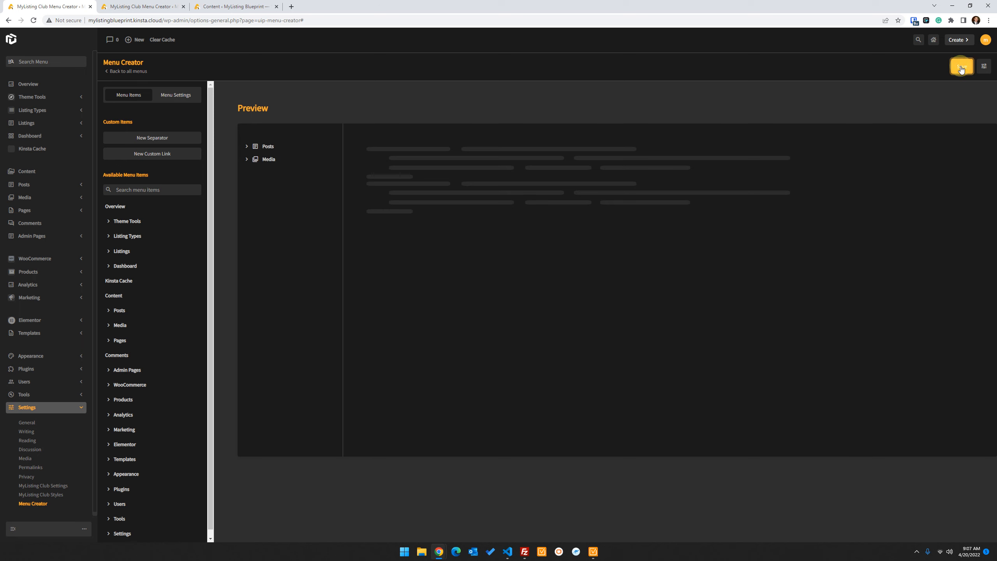
pyautogui.click(962, 68)
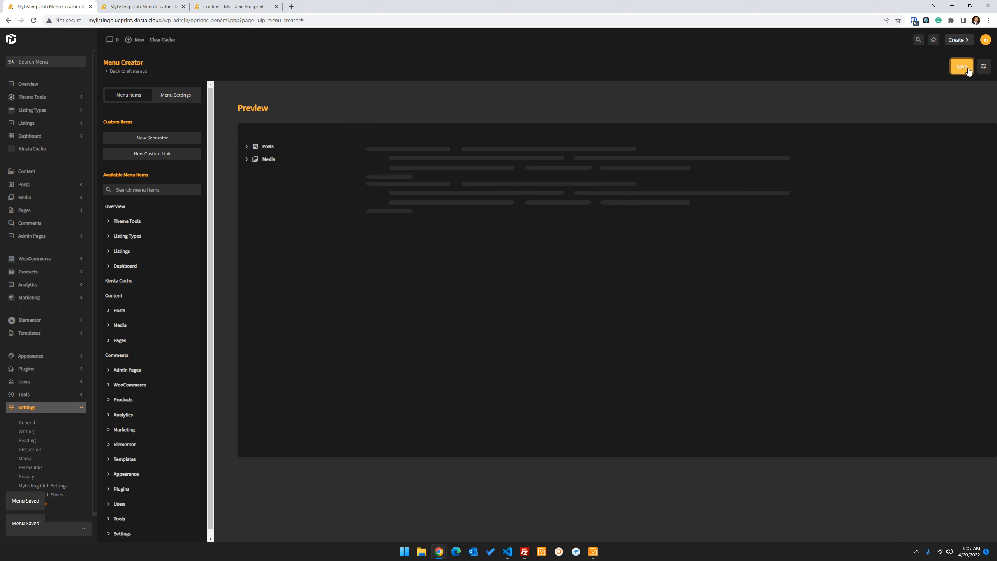
pyautogui.click(984, 68)
pyautogui.click(911, 267)
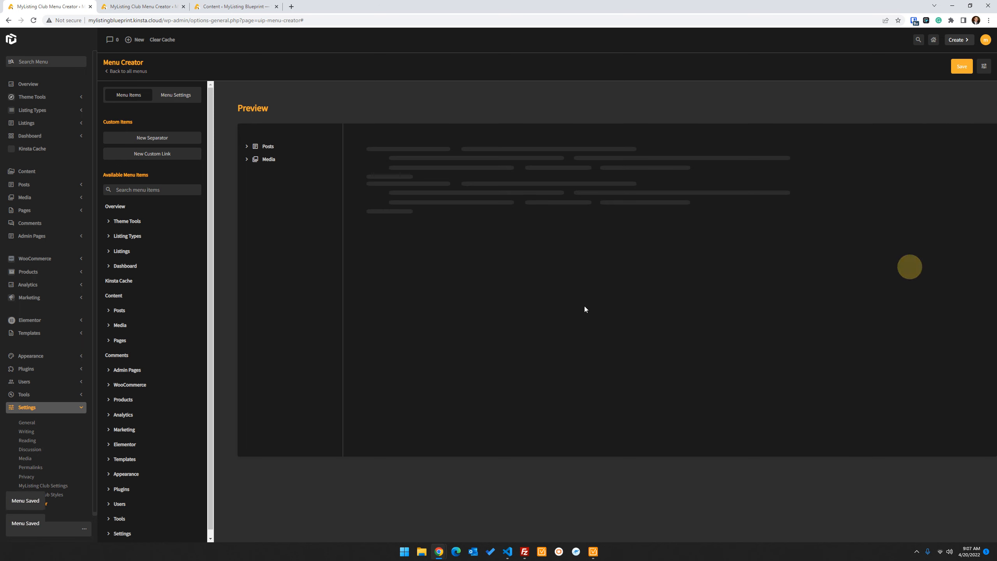
# - Open the MyListing Club Settings and review the General and Menu options
pyautogui.scroll(-1, 36, 507)
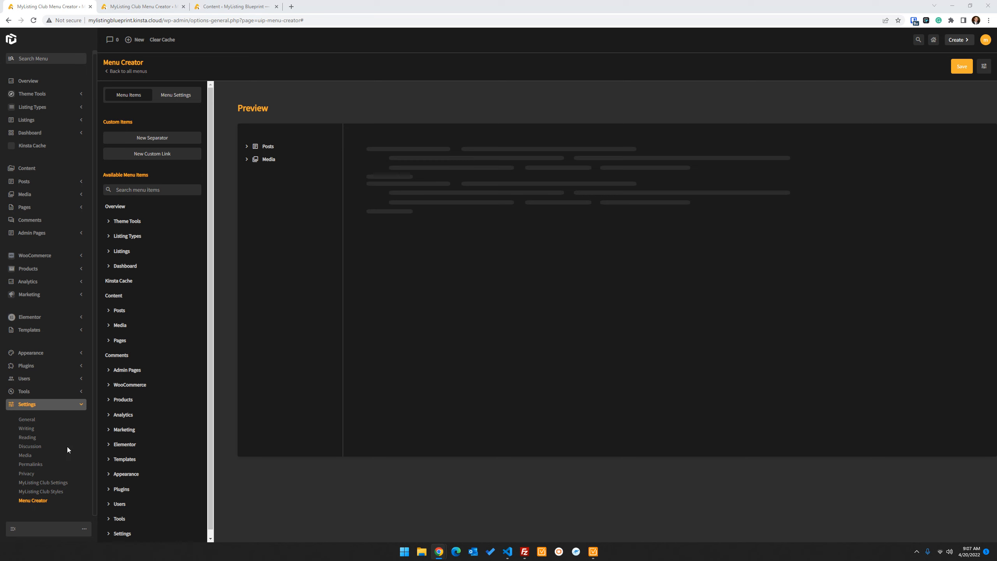
pyautogui.click(44, 500)
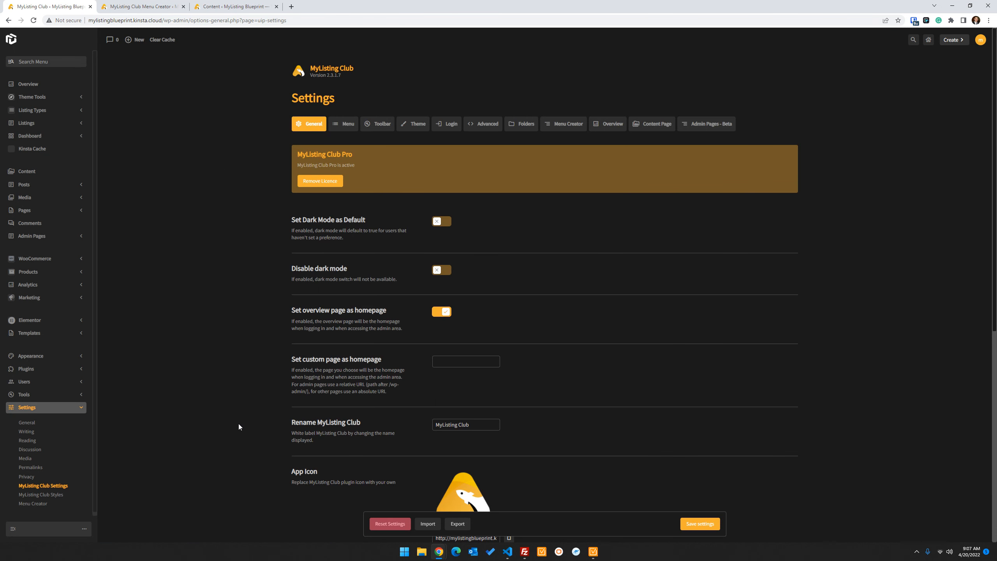
pyautogui.scroll(-5, 193, 383)
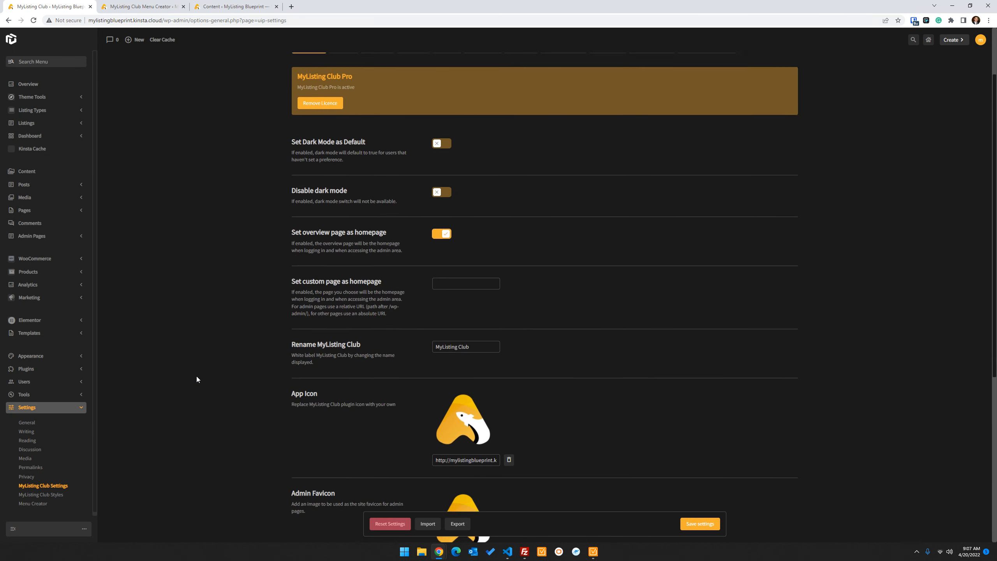
pyautogui.scroll(5, 198, 379)
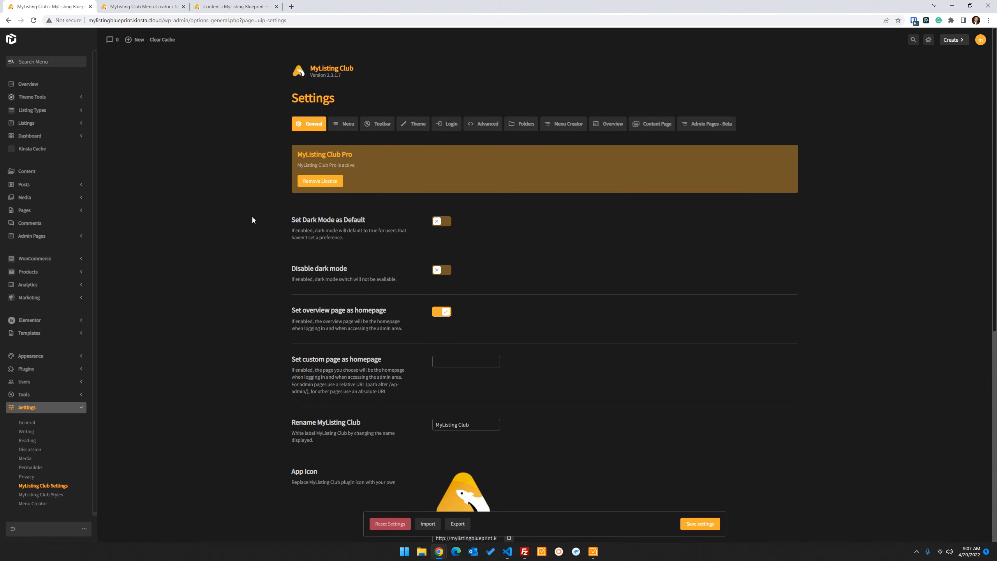
pyautogui.click(345, 124)
pyautogui.scroll(-9, 249, 260)
pyautogui.scroll(8, 424, 148)
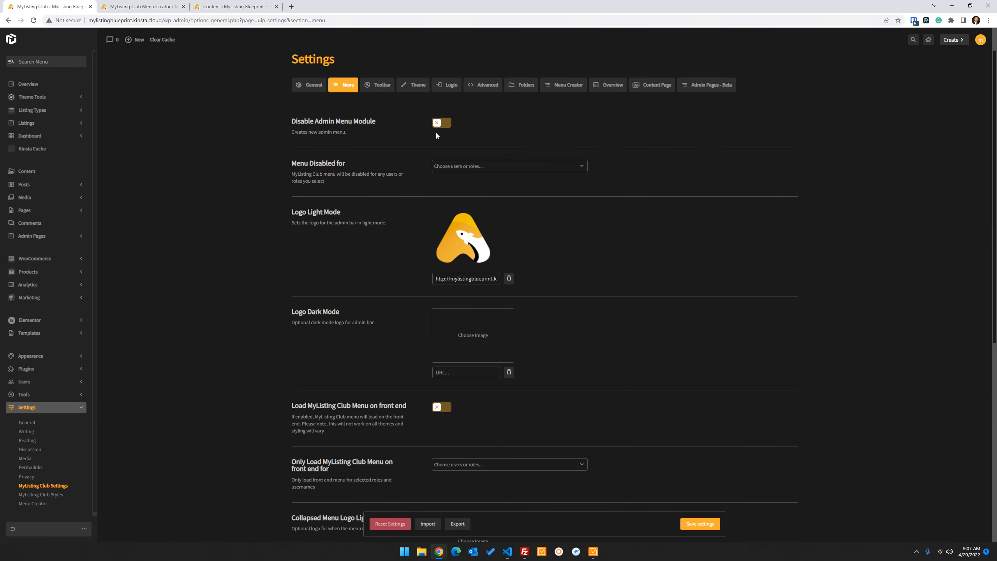
# - Review the Theme and Advanced settings, including the custom admin CSS, JavaScript and document head HTML fields
pyautogui.click(418, 85)
pyautogui.click(483, 85)
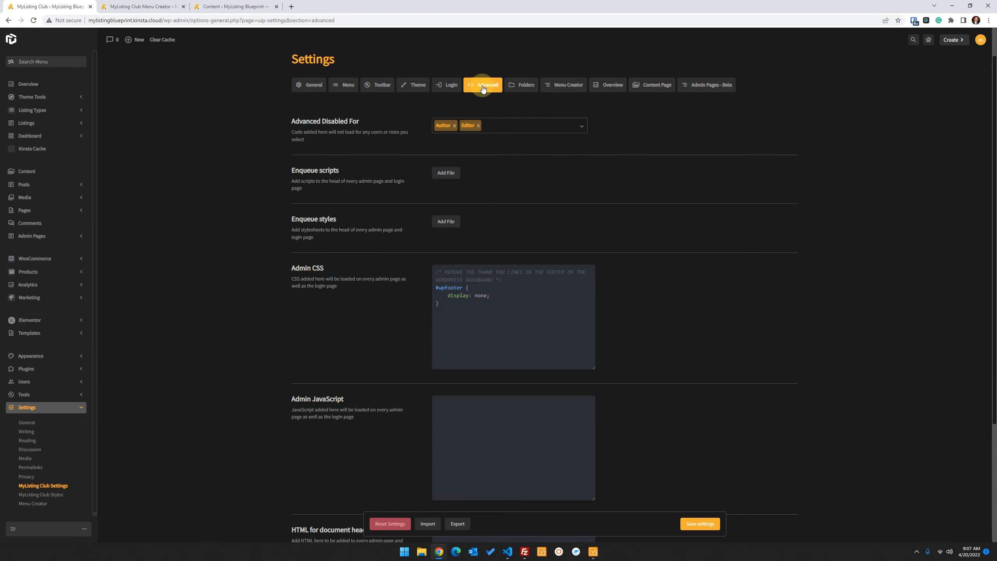
pyautogui.scroll(-4, 250, 323)
pyautogui.click(532, 378)
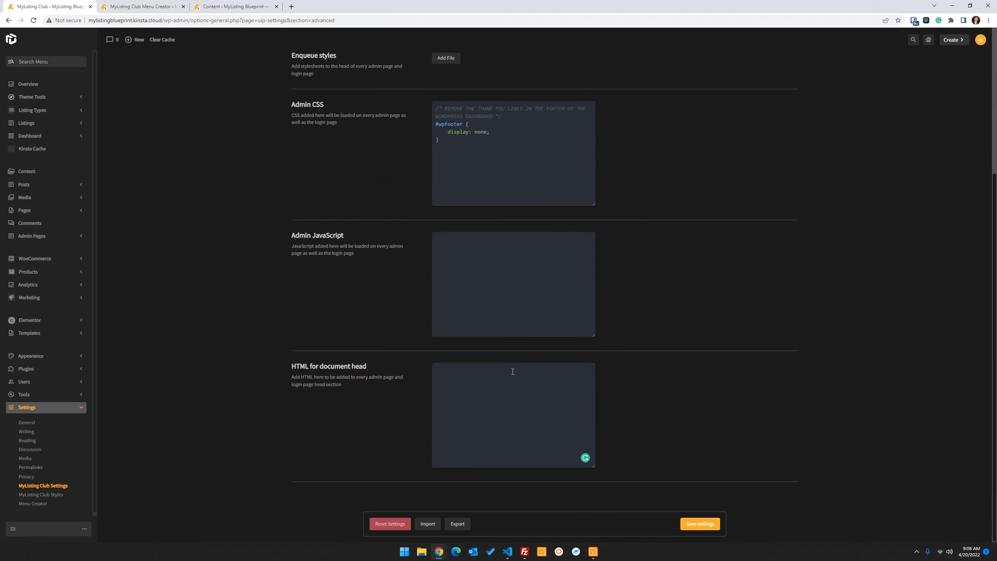
pyautogui.scroll(2, 358, 432)
pyautogui.click(562, 348)
pyautogui.scroll(3, 298, 393)
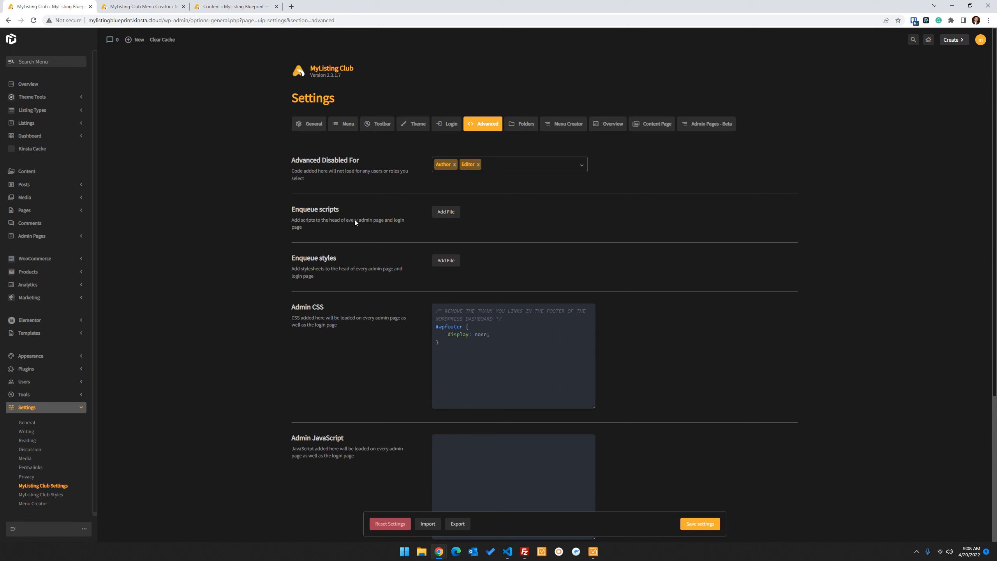
# - Review the Folders, Menu Creator and Content Page settings
pyautogui.click(525, 125)
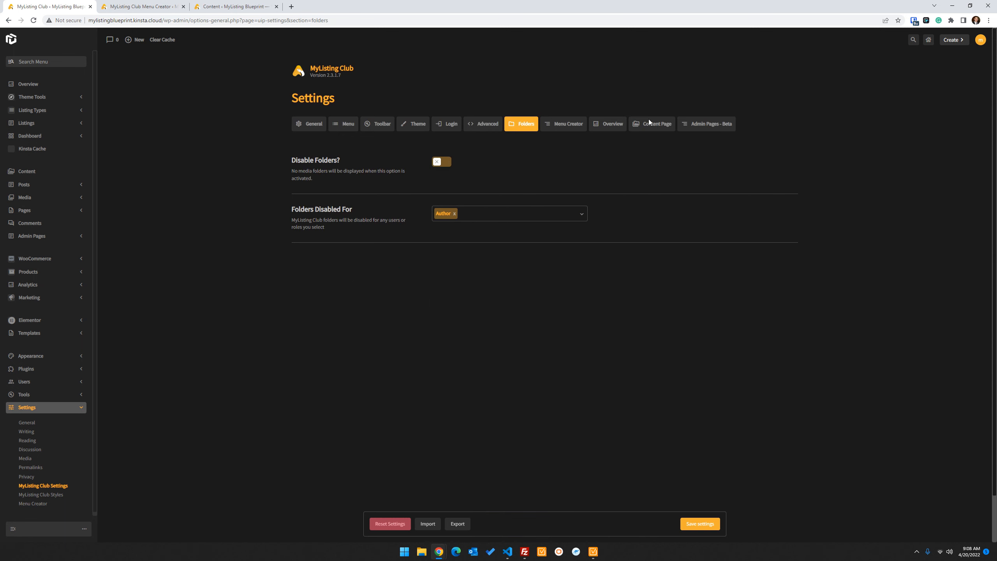
pyautogui.click(564, 126)
pyautogui.click(664, 125)
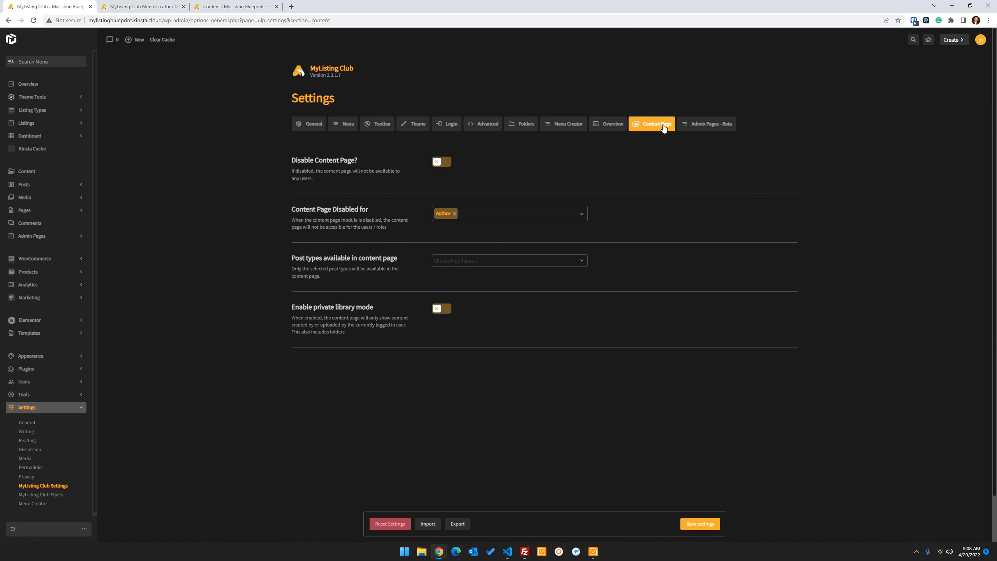
pyautogui.scroll(-1, 177, 362)
pyautogui.scroll(-1, 160, 346)
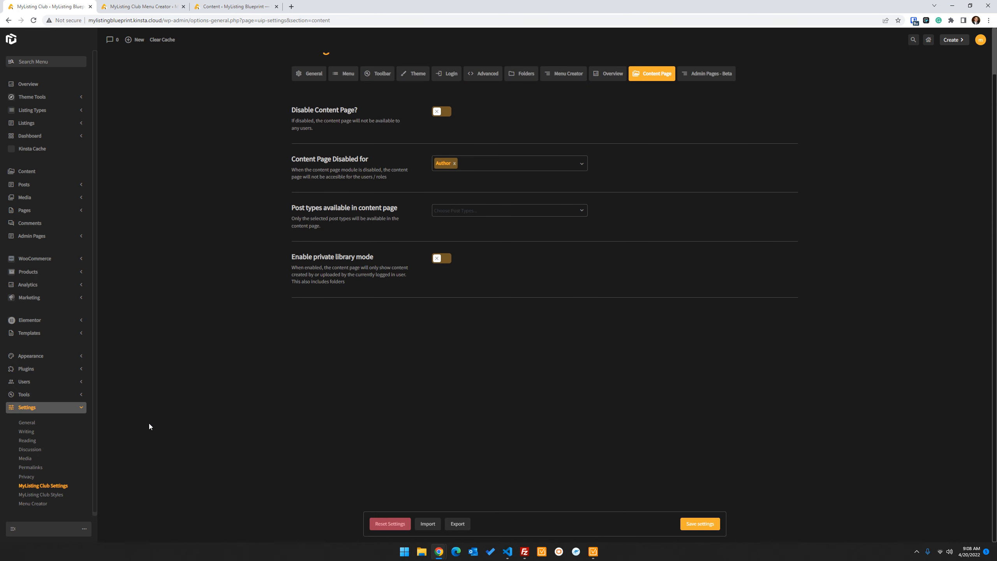
# - Open MyListing Club Styles and look through the global and text style options
pyautogui.click(40, 495)
pyautogui.scroll(-5, 197, 314)
pyautogui.scroll(5, 200, 315)
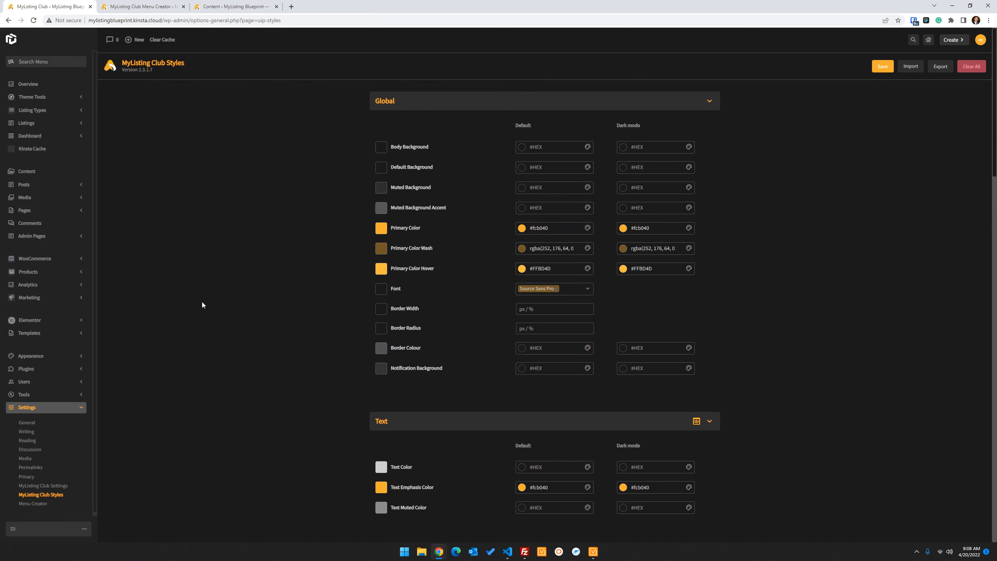